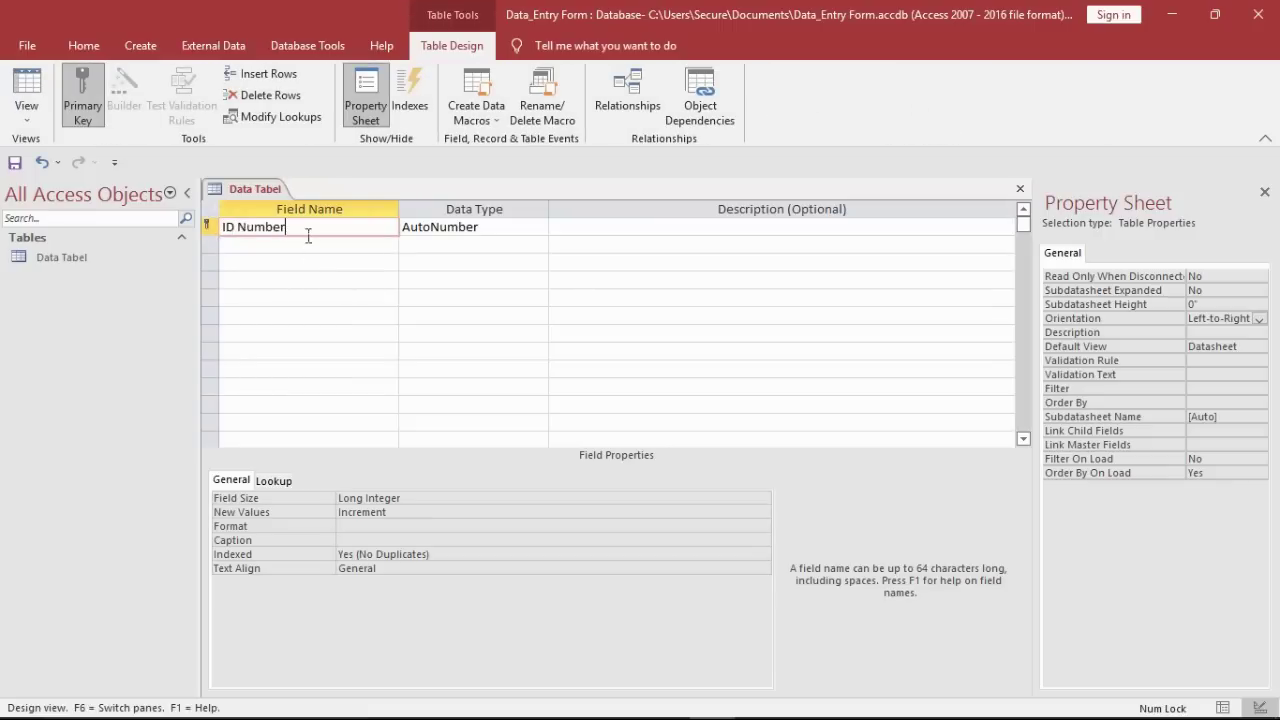
Step: Enter the First Name, Last Name, Age and Gender field names
key(Down)
text(F)
key(Down)
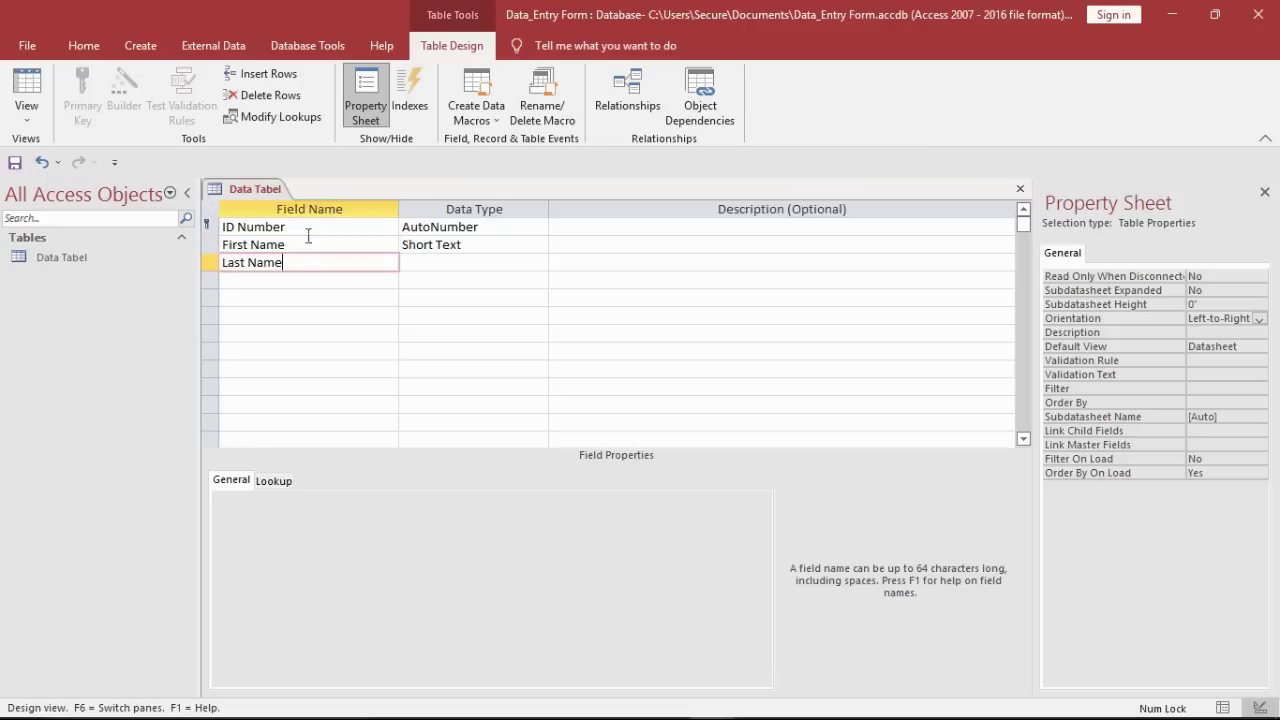
key(Down)
text(Age)
key(Down)
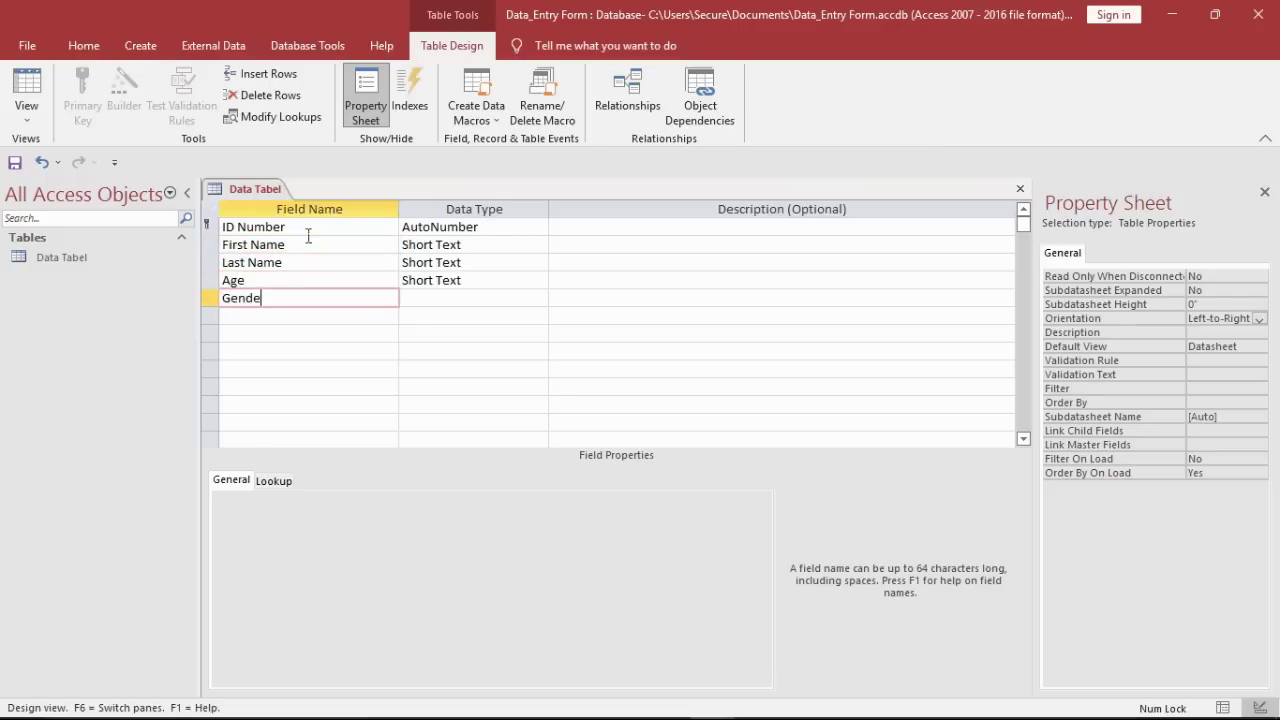
key(Down)
key(Up)
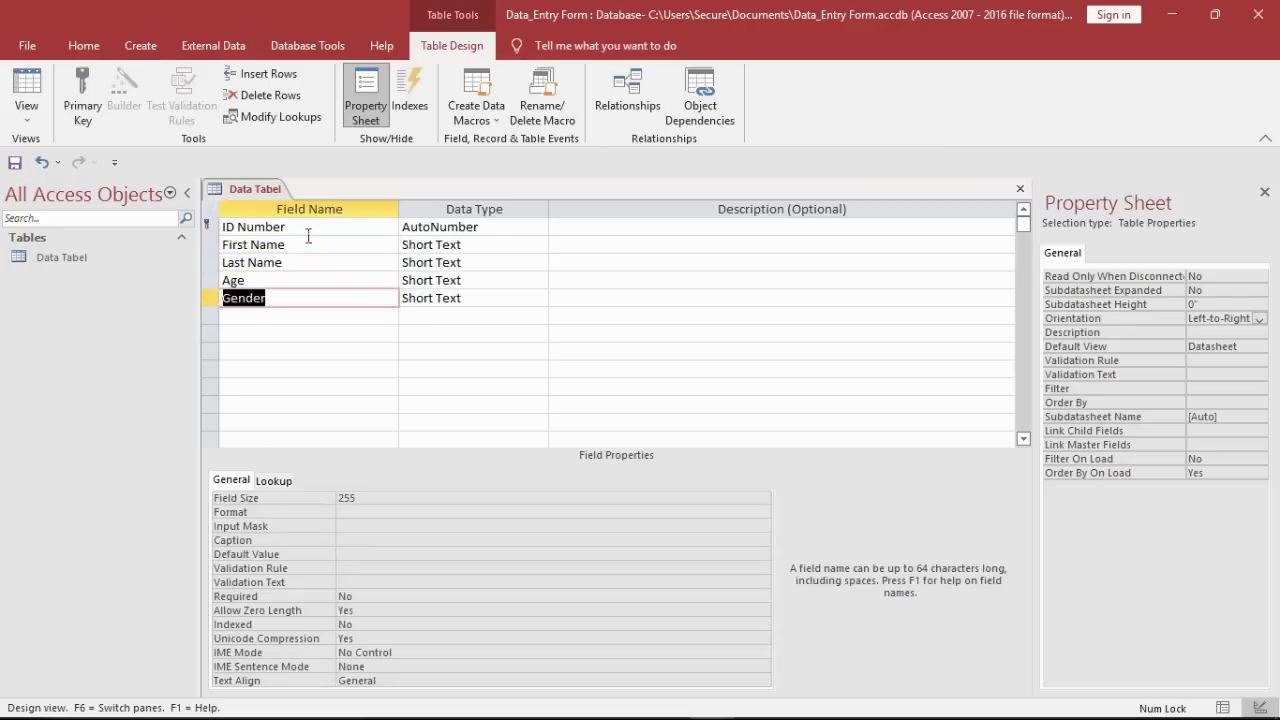
text(D)
key(BackSpace)
key(BackSpace)
key(BackSpace)
key(BackSpace)
Step: Insert a Date of Birth field row above Age
click(304, 281)
right_click(302, 283)
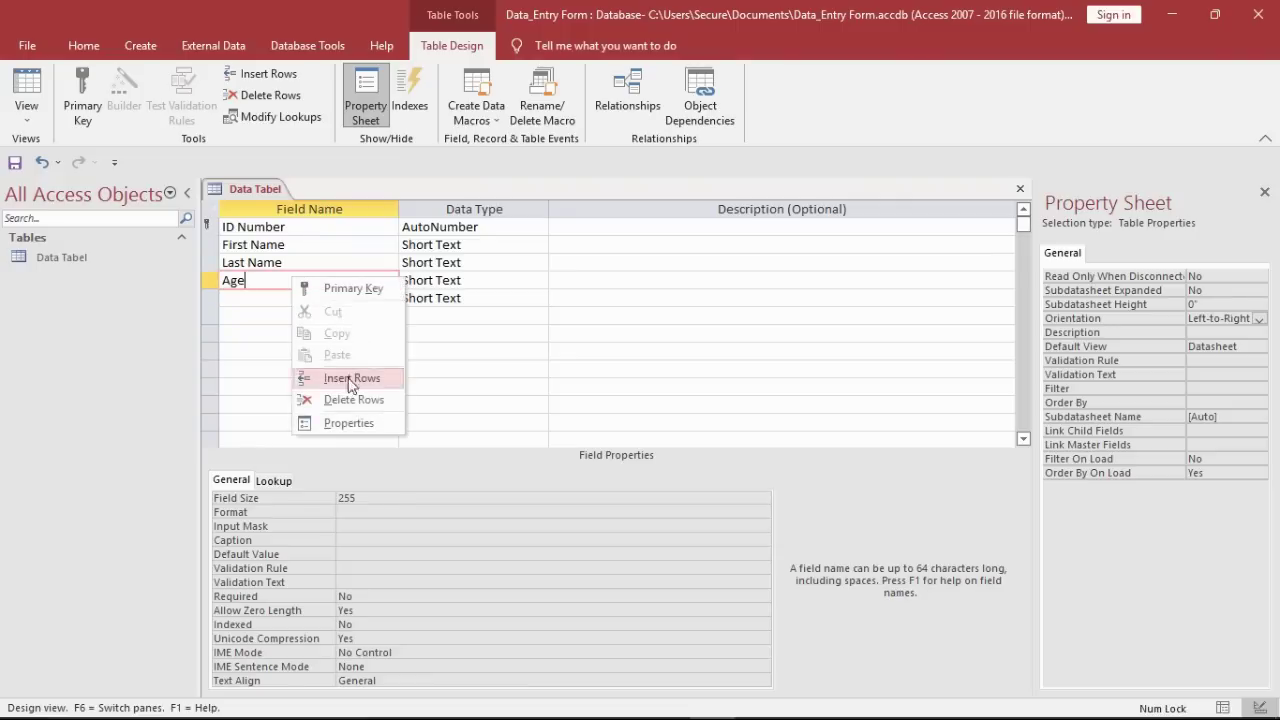
click(343, 377)
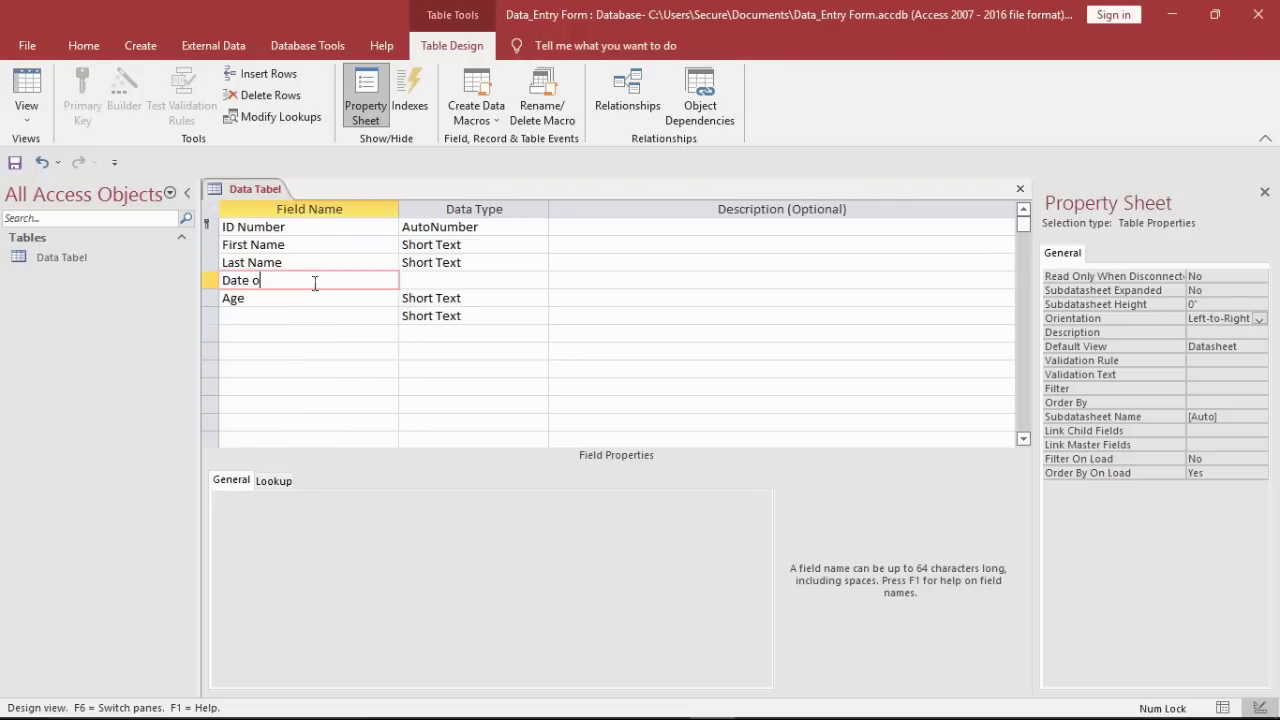
text(Date of Birth)
key(Down)
key(Down)
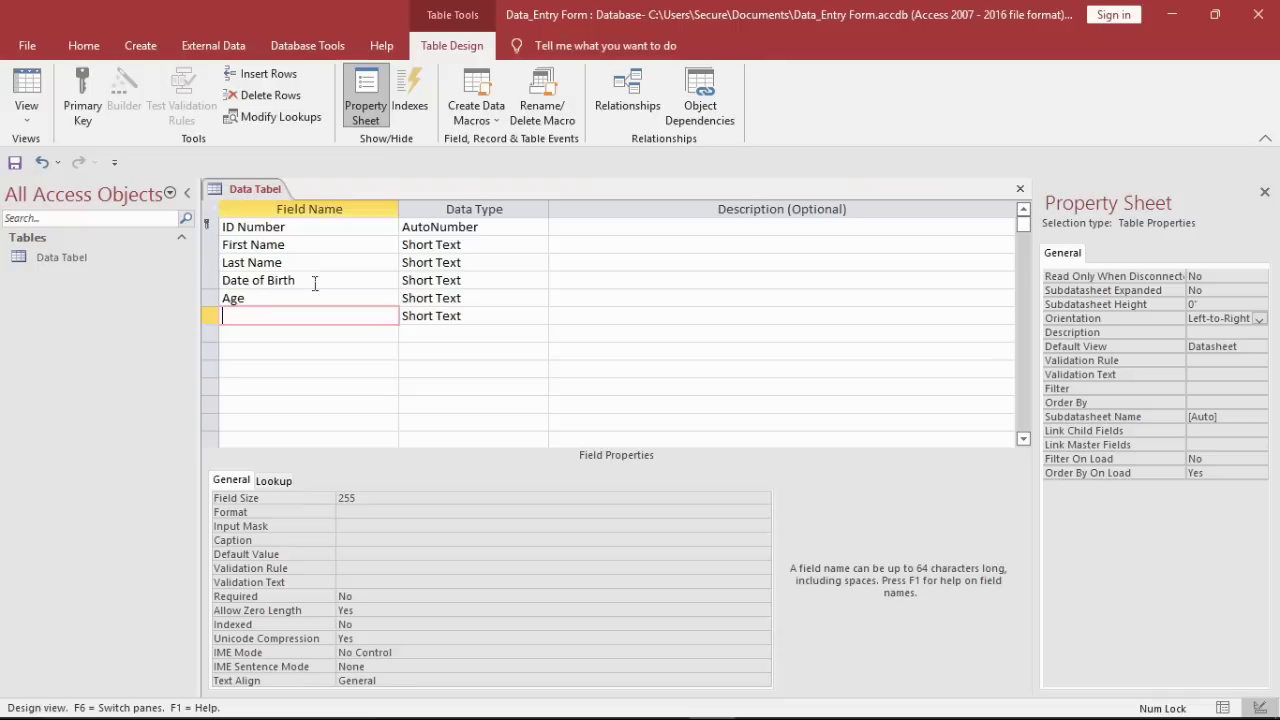
key(Down)
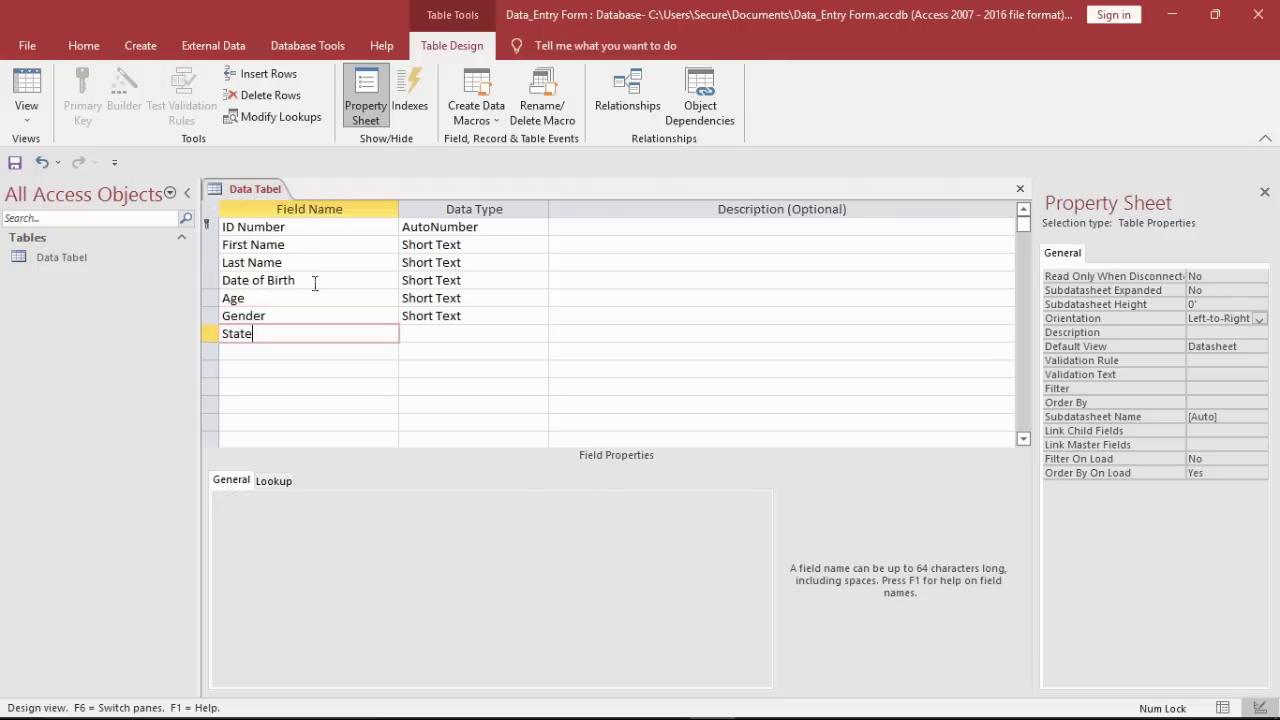
Step: Add the State, City, Address, Phone Number and Email field names
key(Down)
text(City)
key(Down)
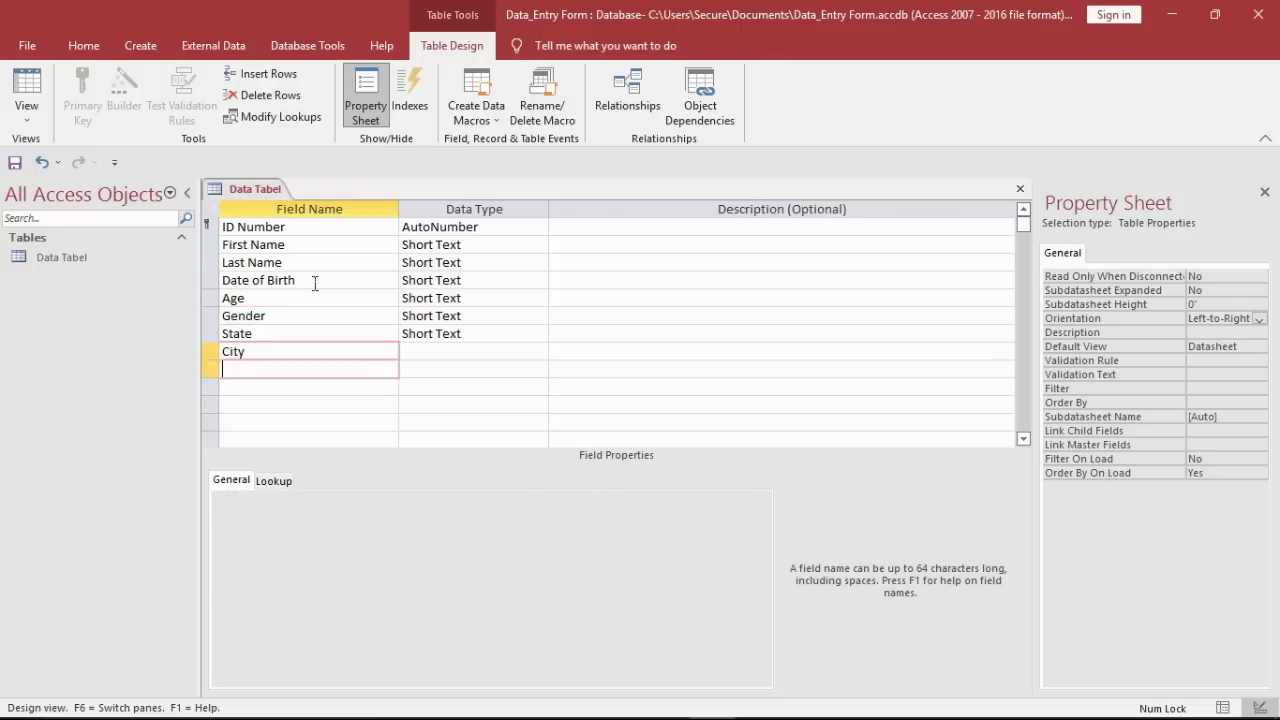
text(Address)
key(Down)
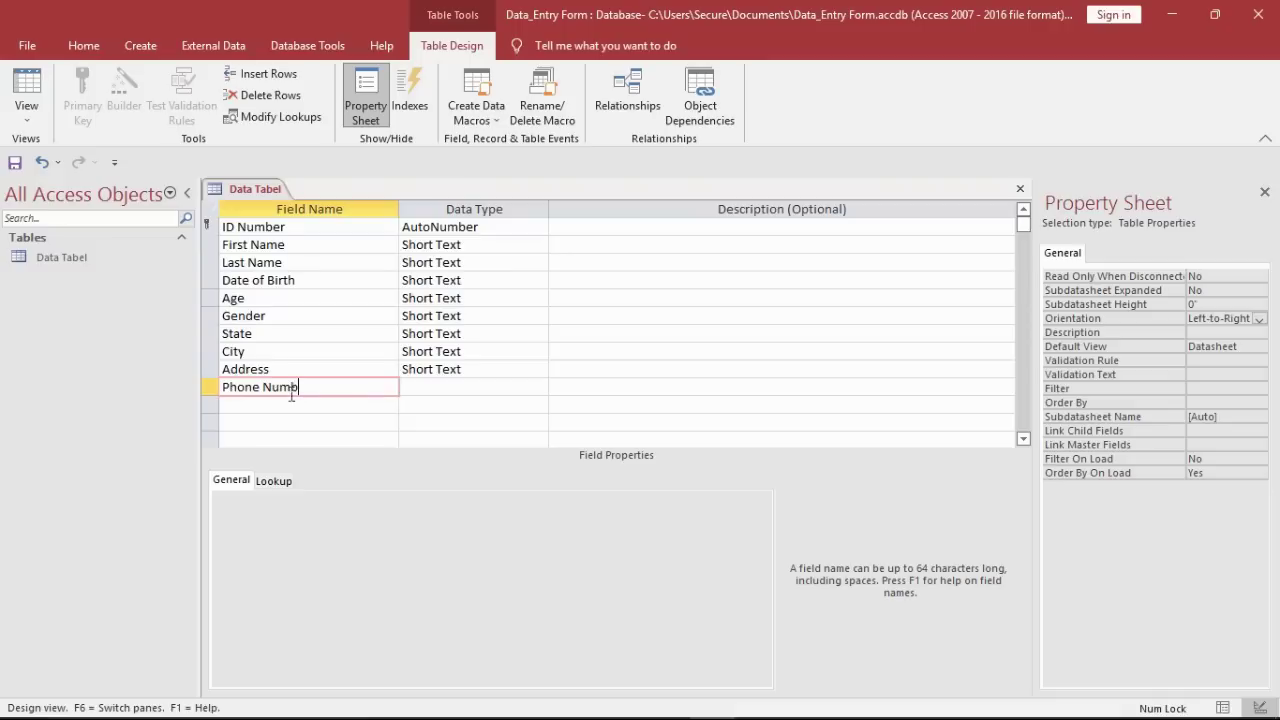
key(Down)
text(E)
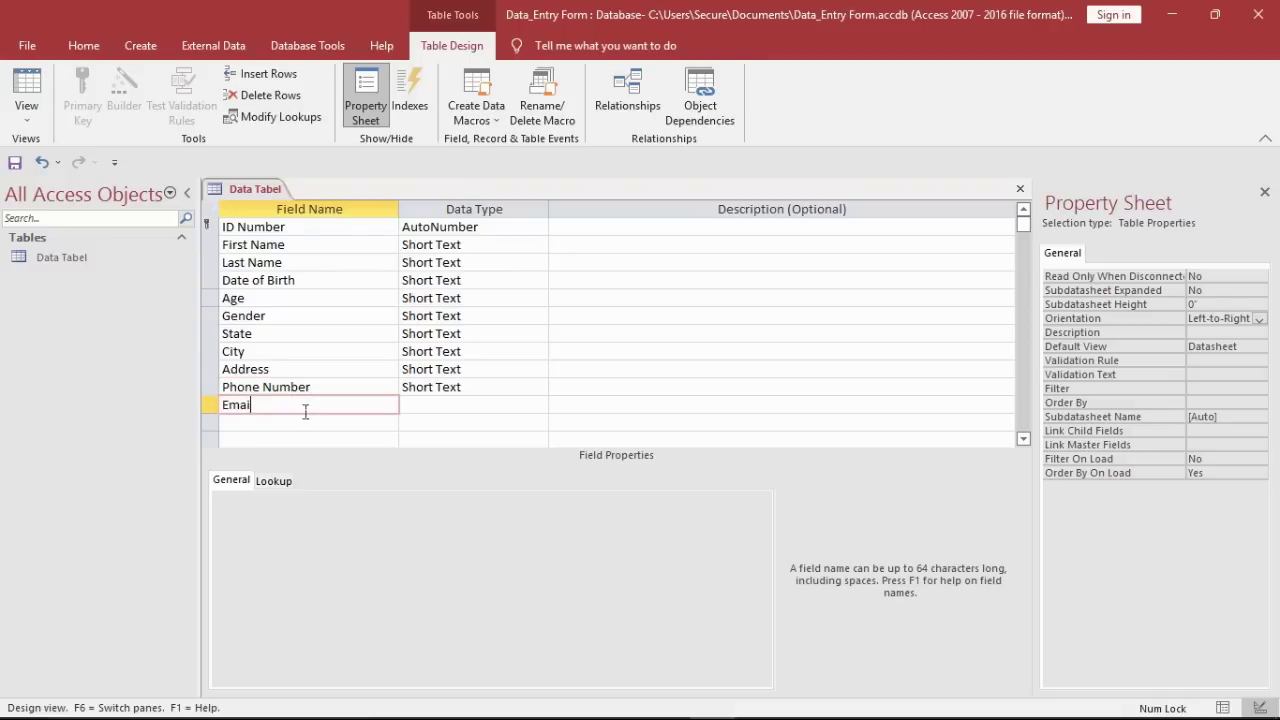
text(mail)
key(Return)
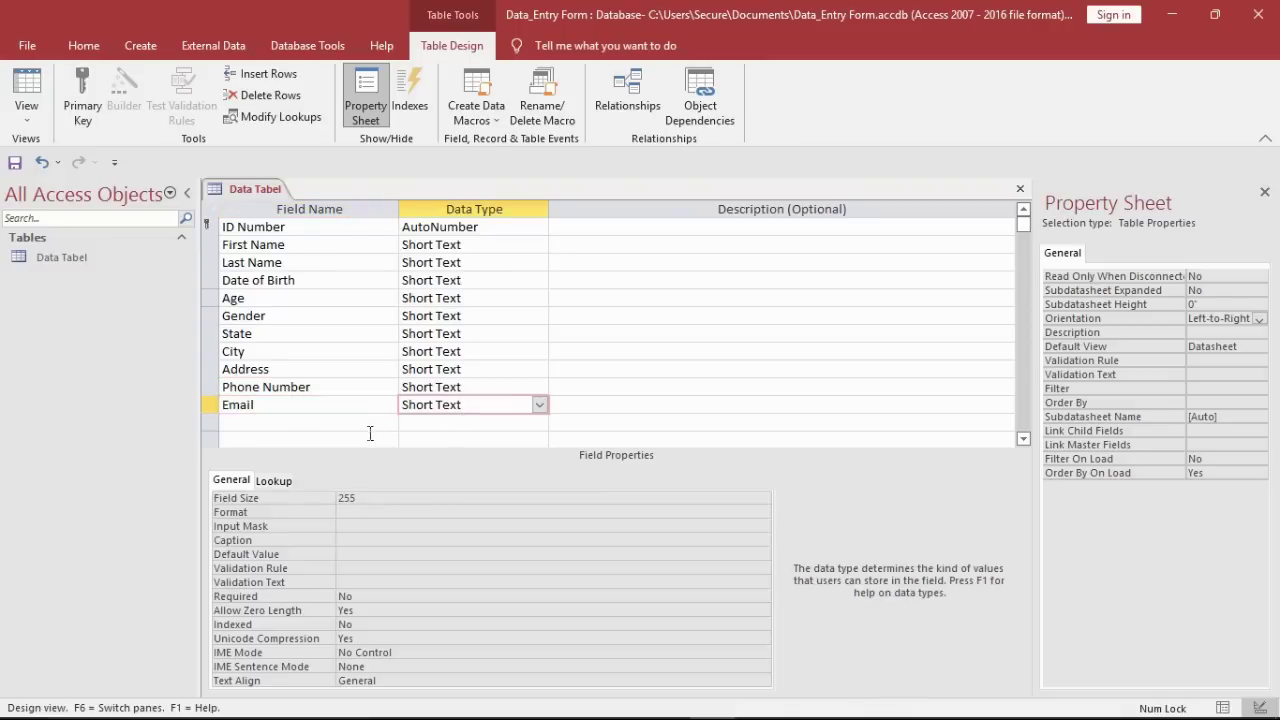
key(Down)
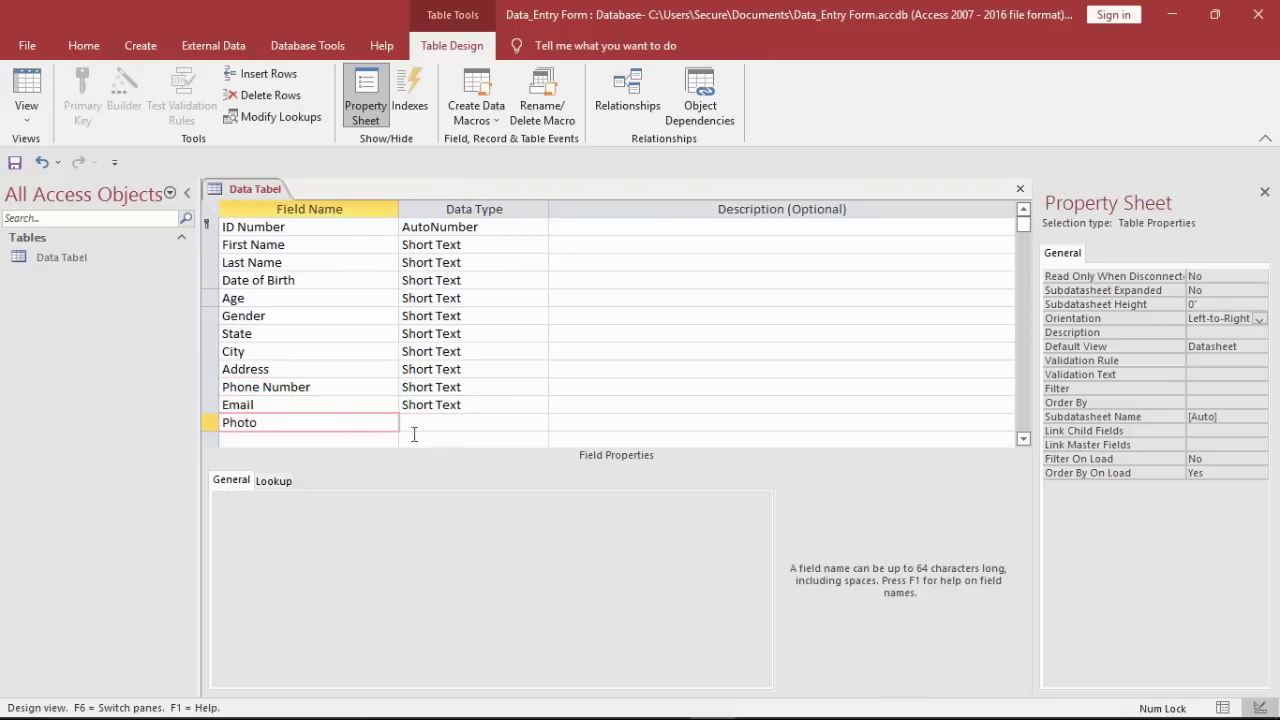
Step: Set Photo's data type to Attachment and Email's to Hyperlink, then select Phone Number's Input Mask
click(482, 428)
click(539, 422)
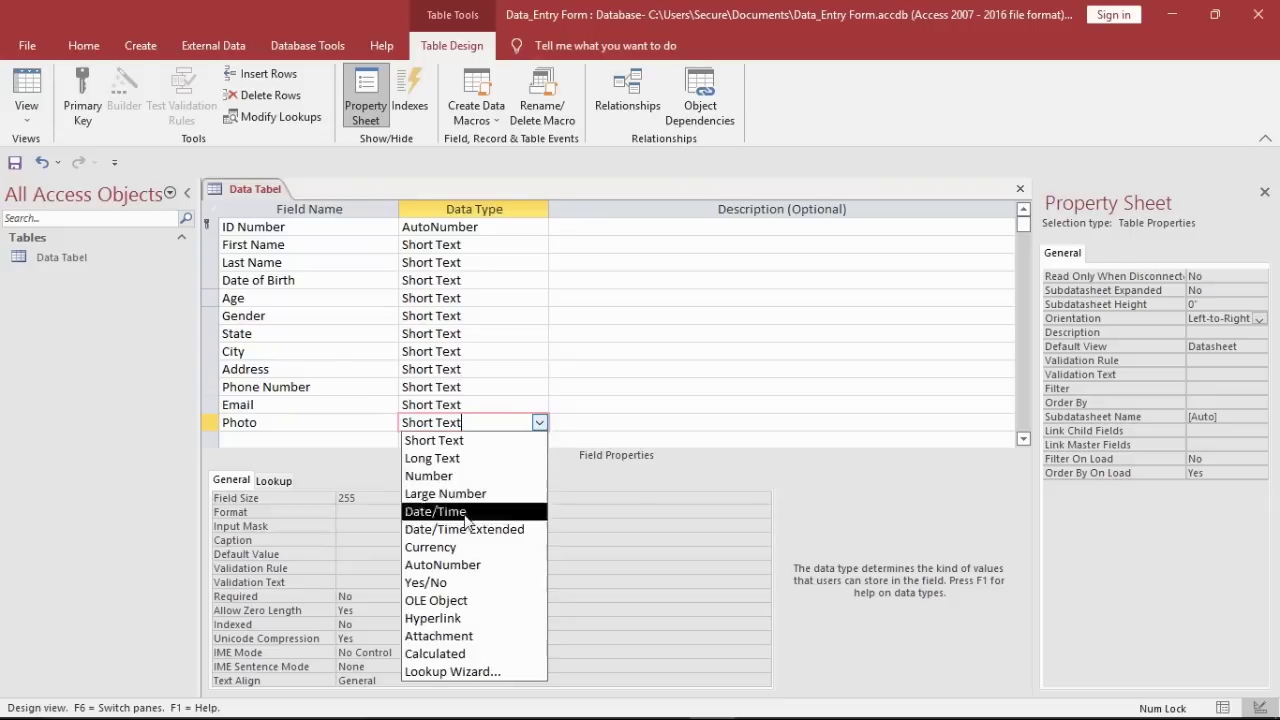
click(441, 640)
click(490, 405)
click(539, 405)
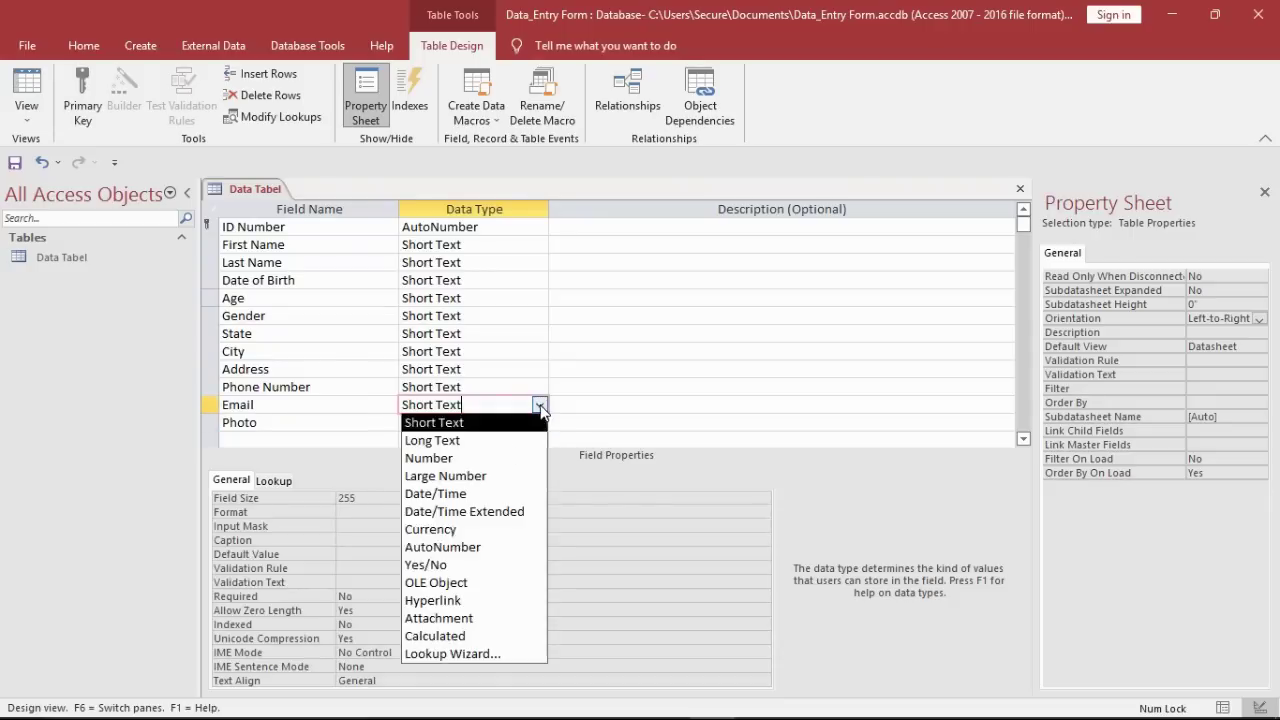
click(437, 600)
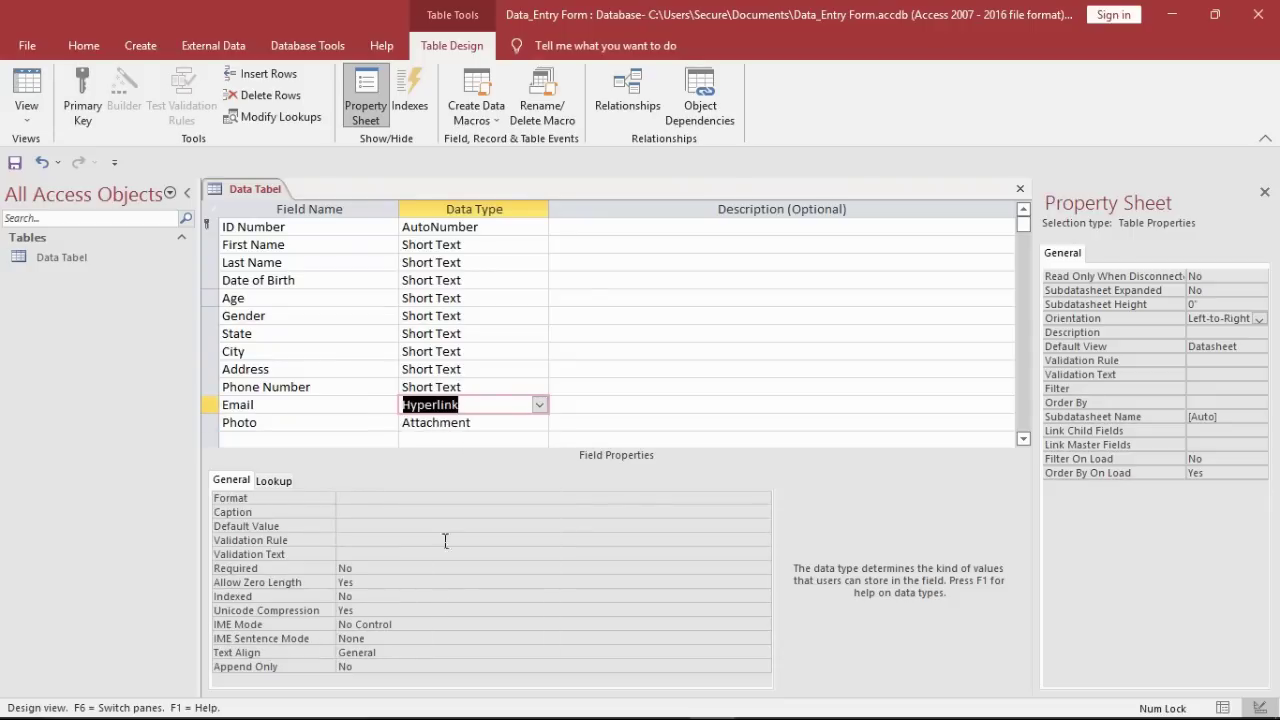
click(500, 387)
click(416, 526)
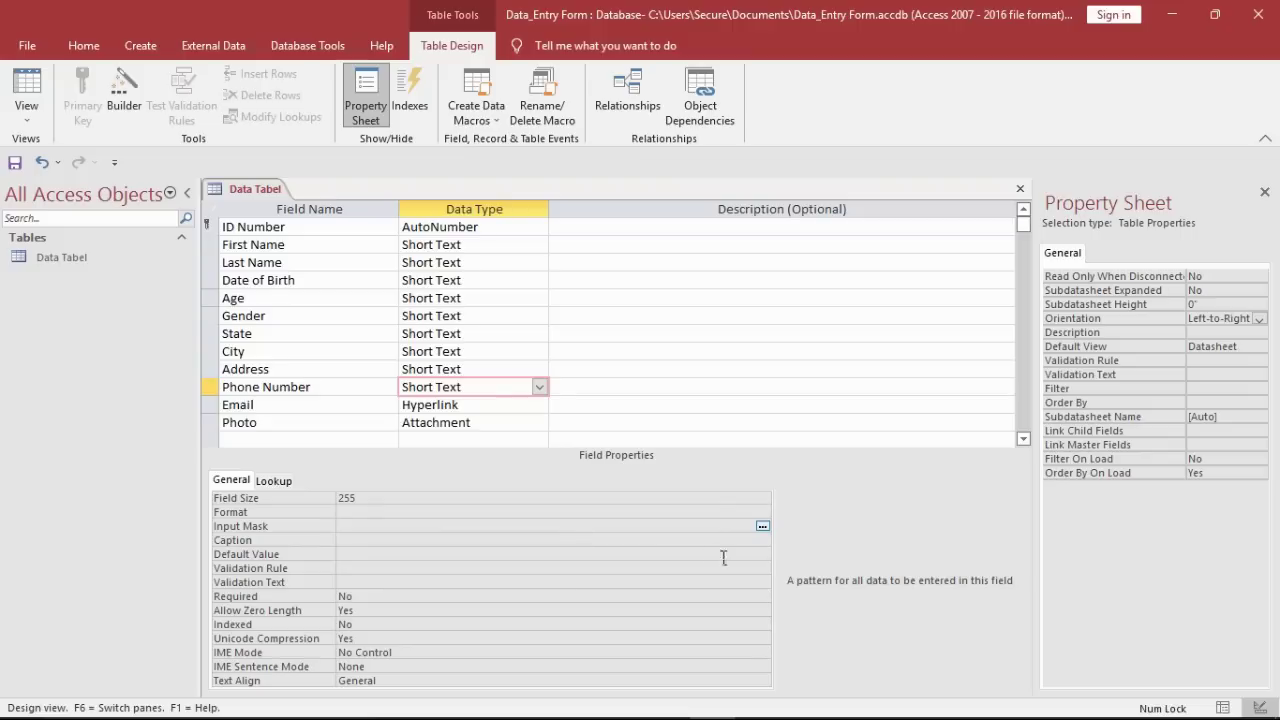
click(762, 527)
click(620, 422)
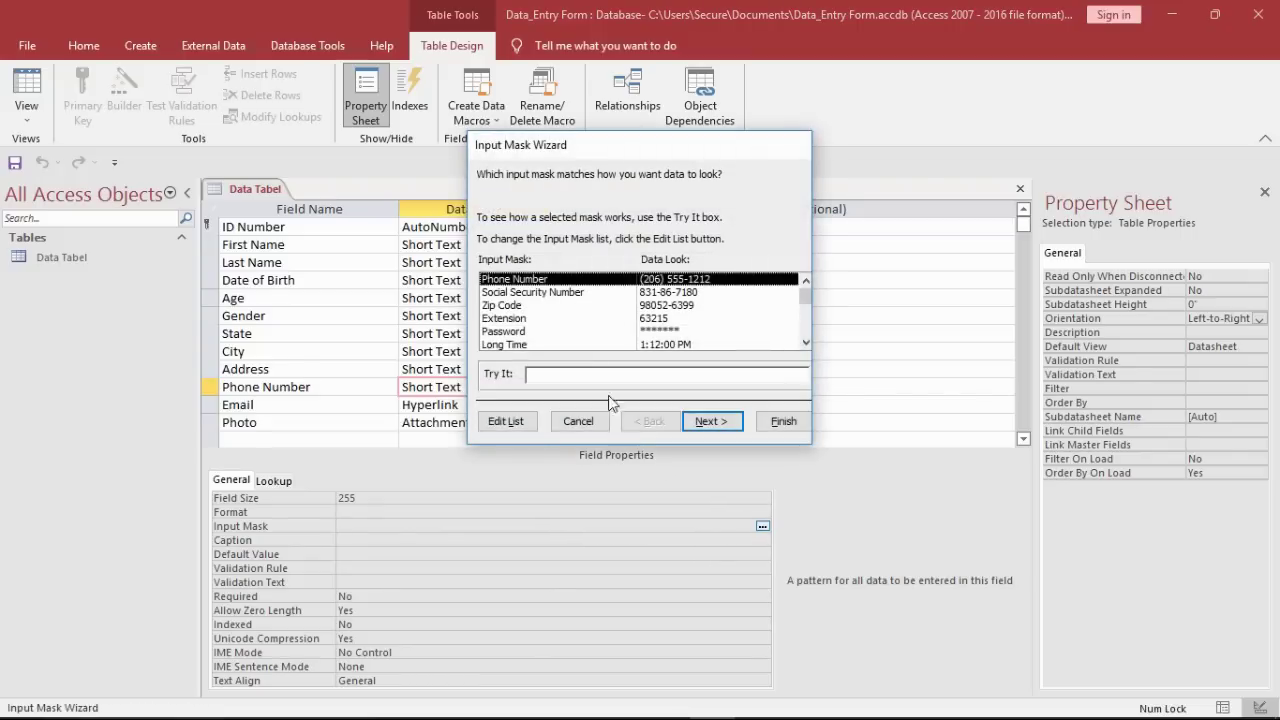
click(699, 418)
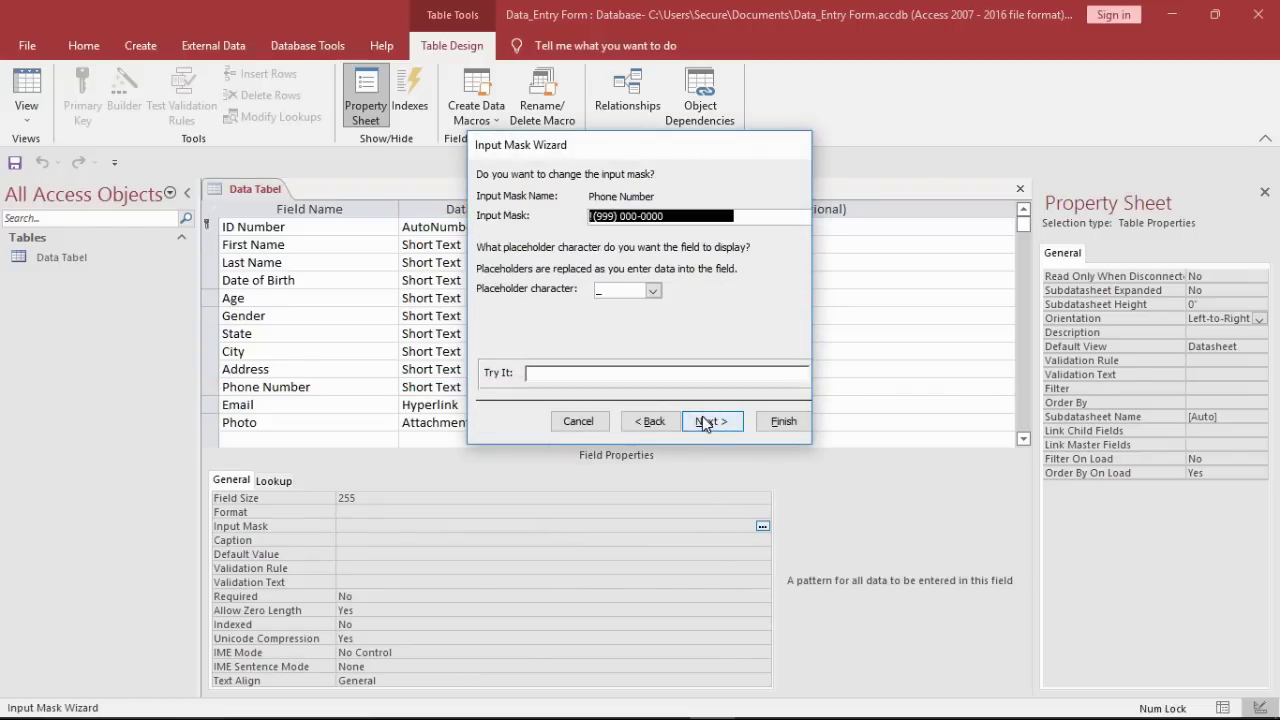
click(707, 424)
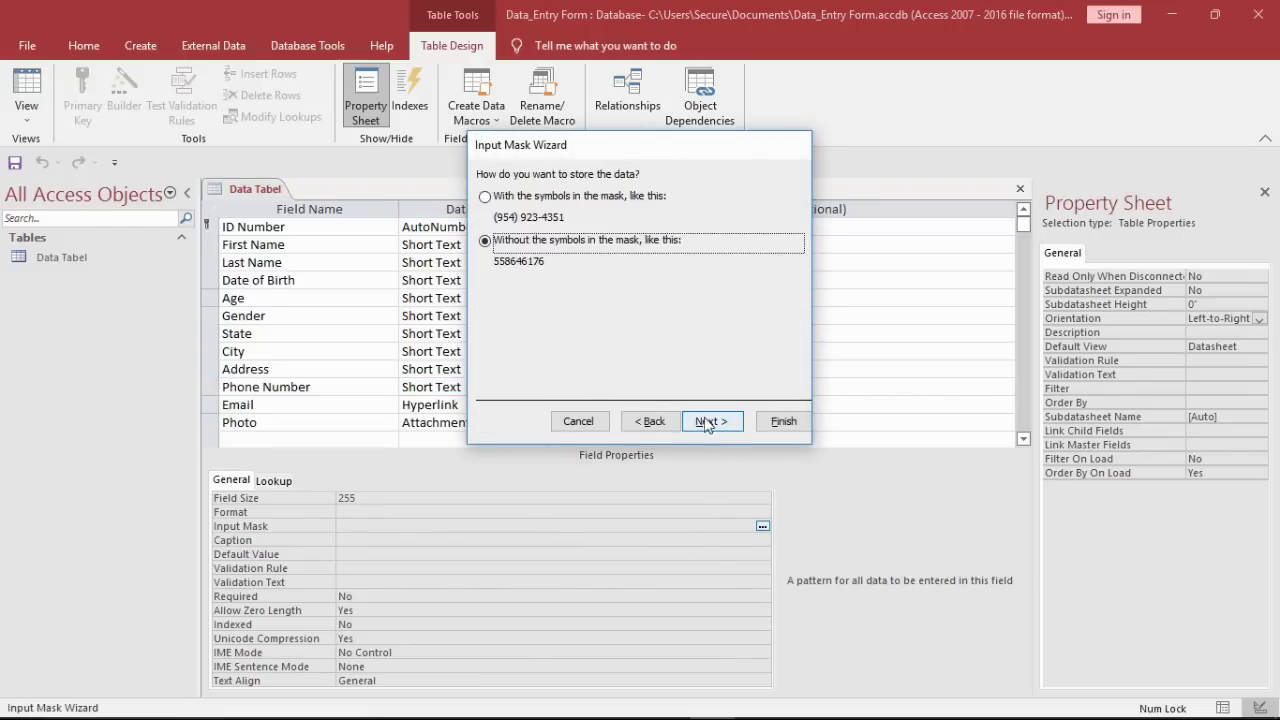
click(528, 198)
click(710, 422)
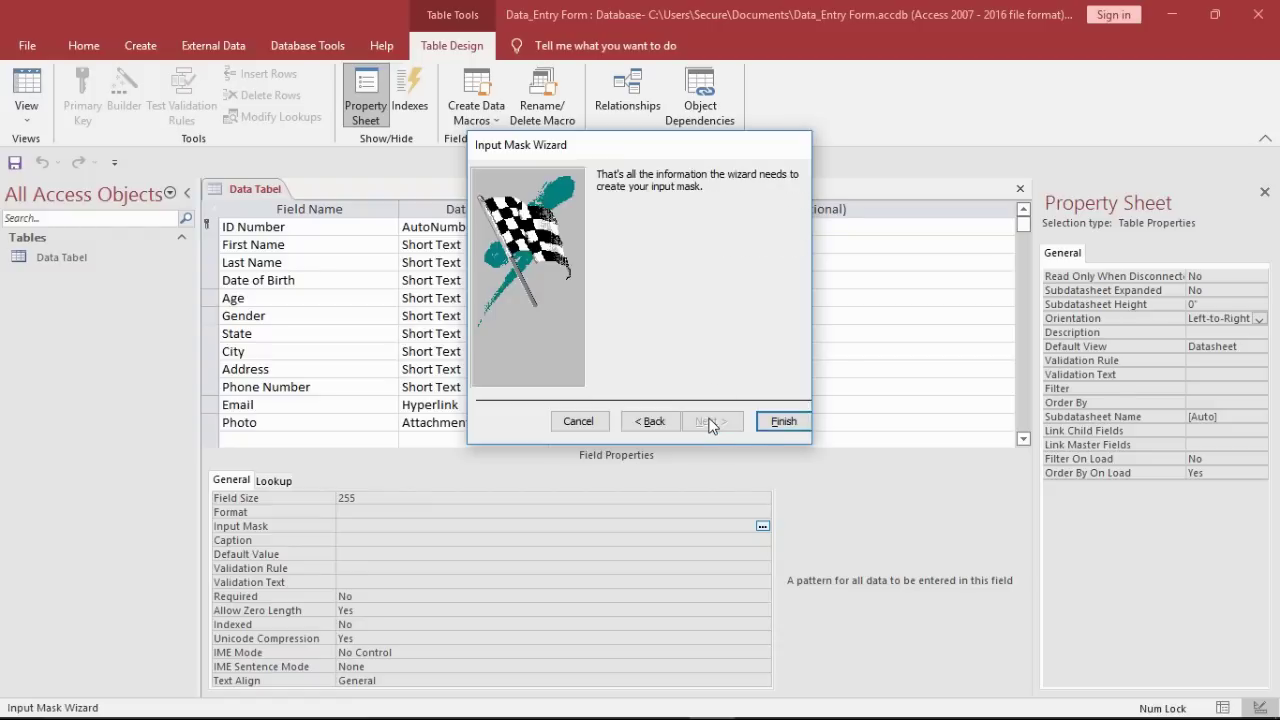
click(782, 421)
Step: Set the Gender field's Display Control to Combo Box
click(514, 369)
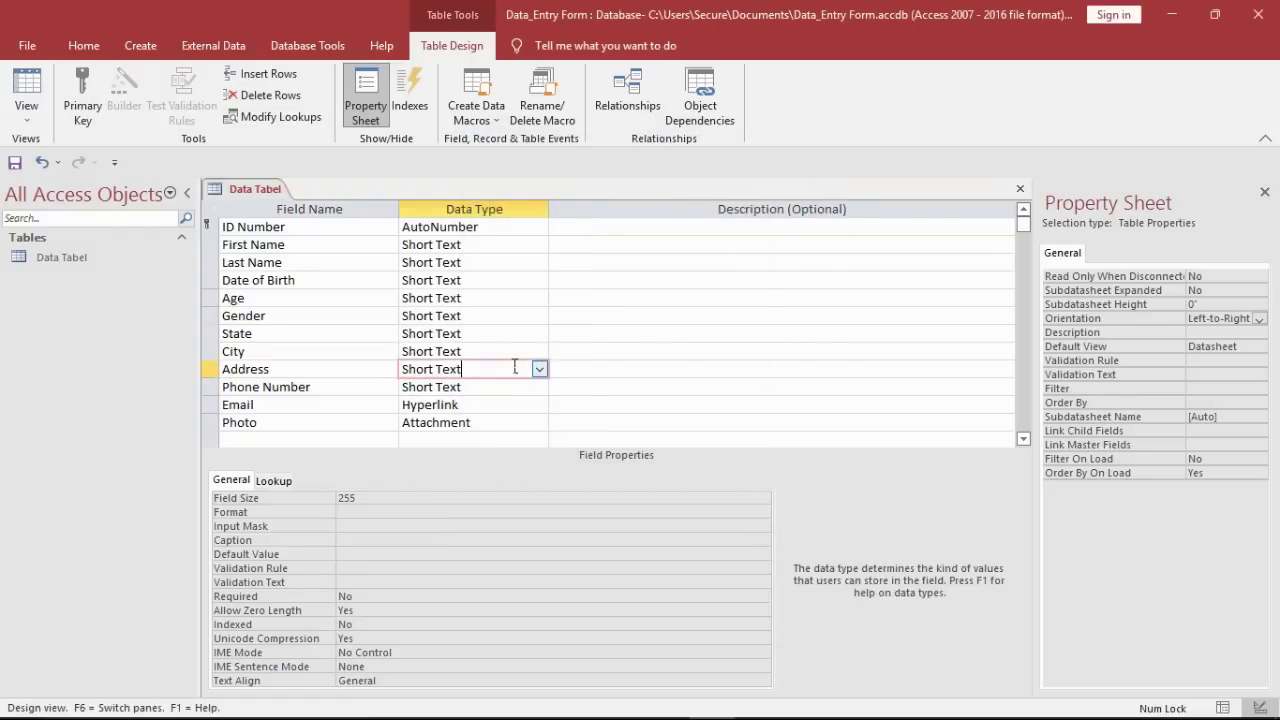
click(509, 351)
click(506, 318)
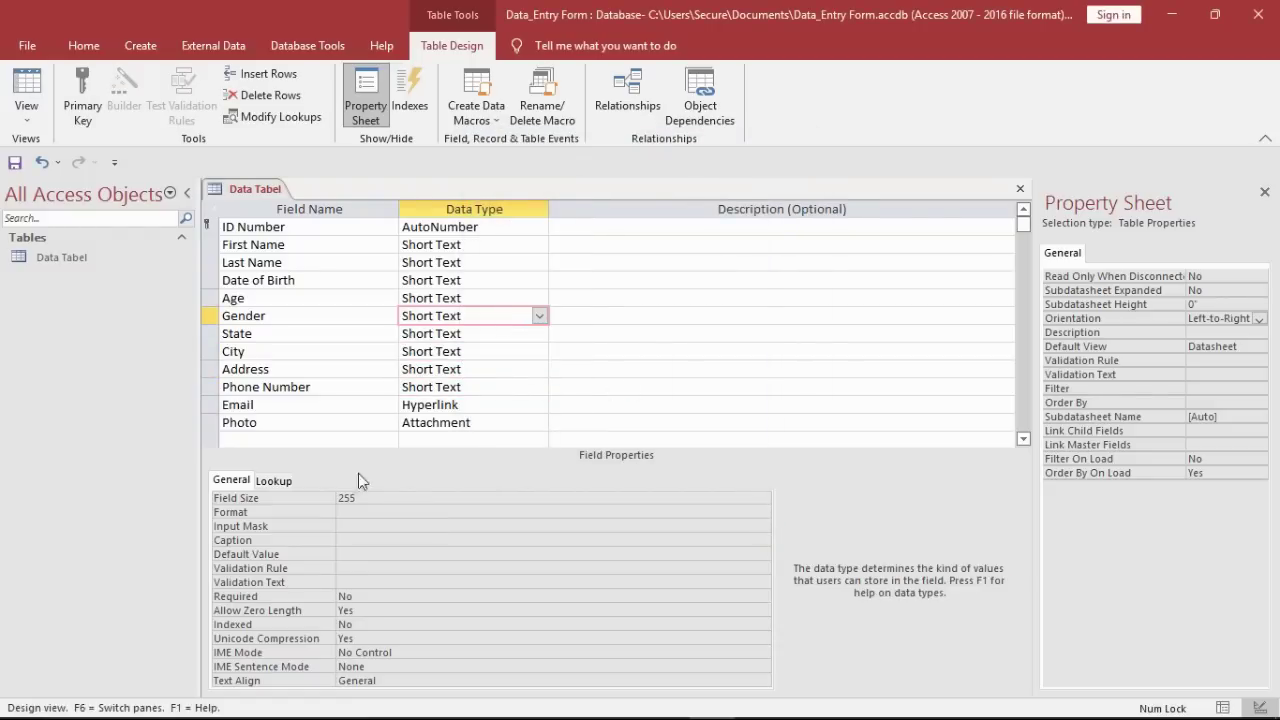
click(289, 481)
click(762, 499)
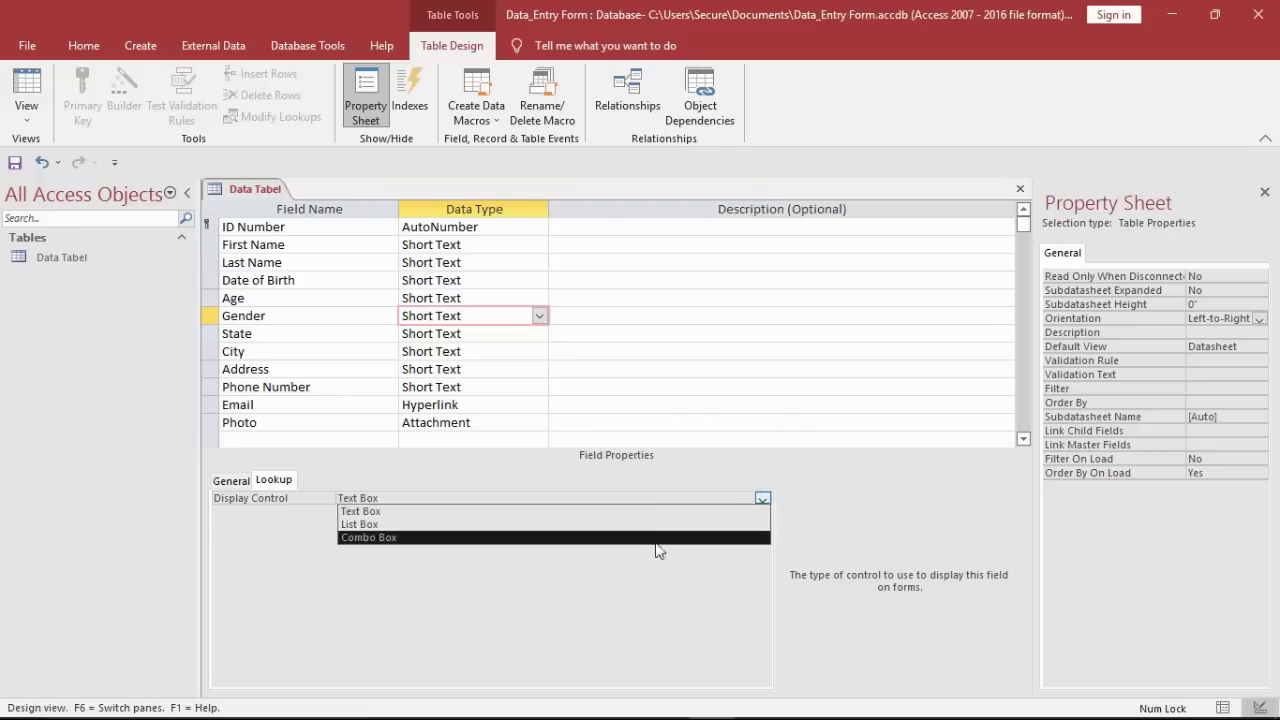
click(632, 538)
Step: Make Age a Number field and Date of Birth a Date/Time field
click(497, 303)
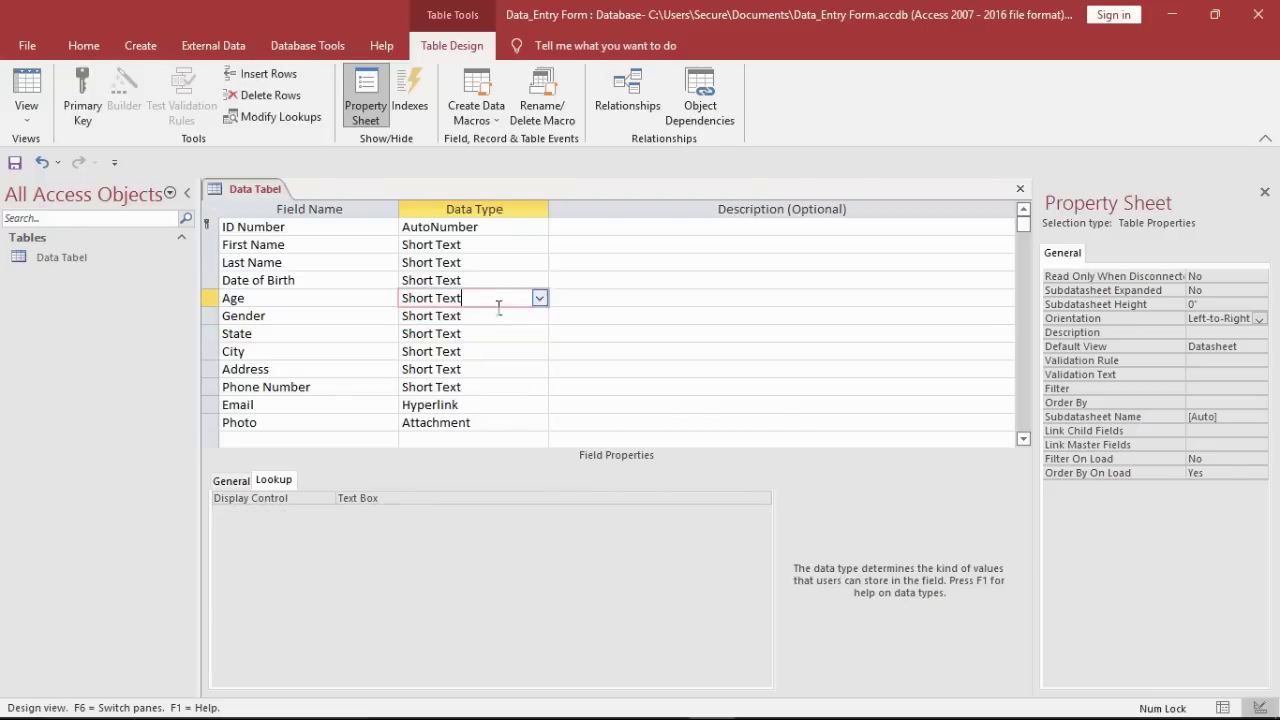
click(539, 298)
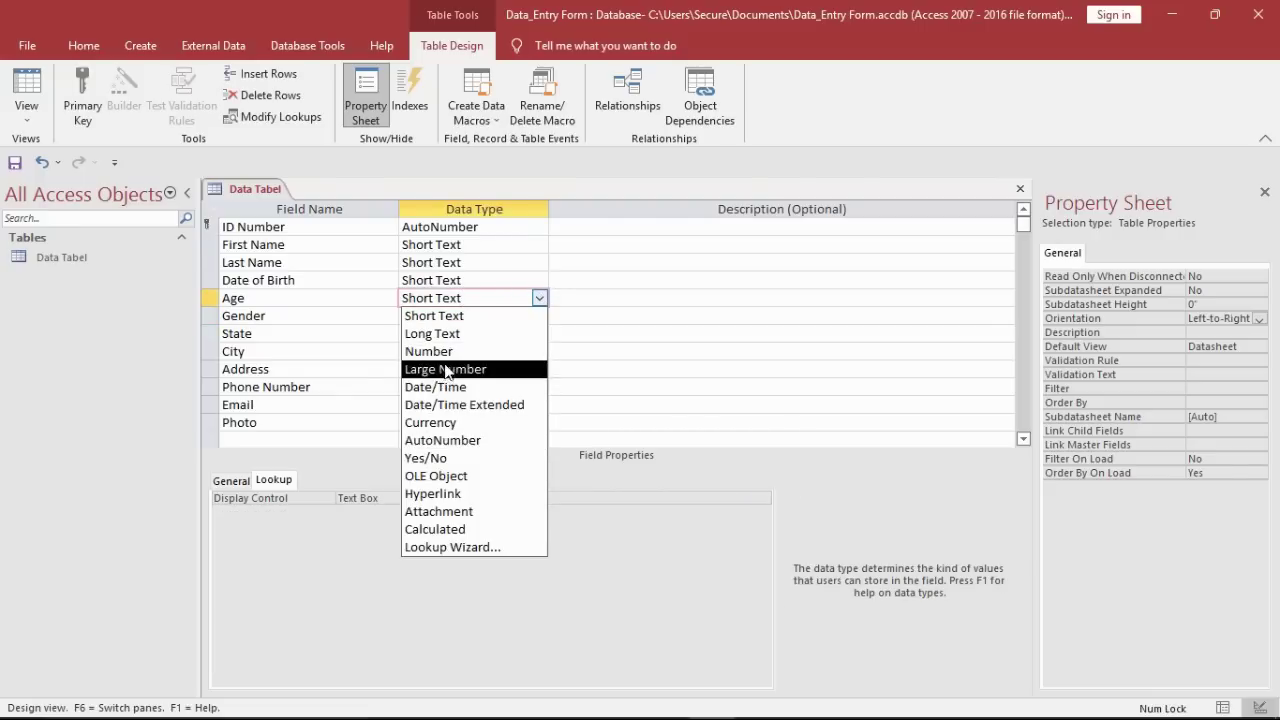
click(447, 356)
click(536, 284)
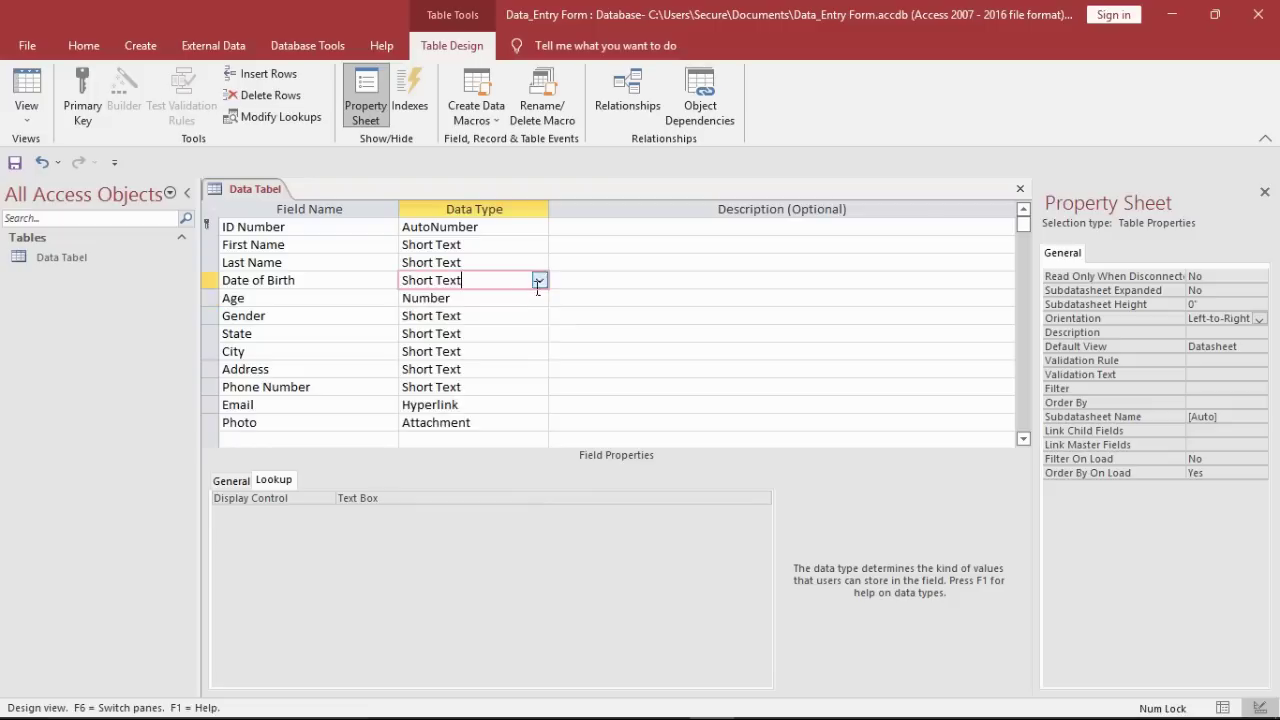
click(539, 283)
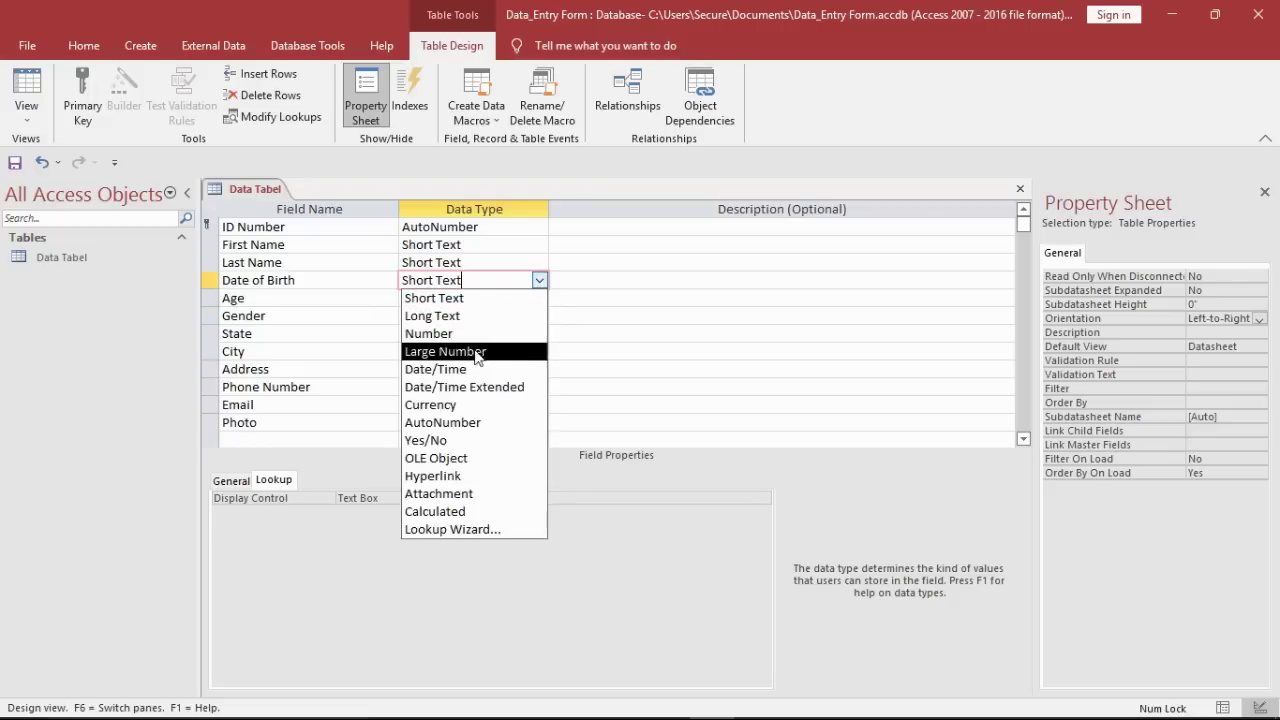
click(469, 370)
click(335, 448)
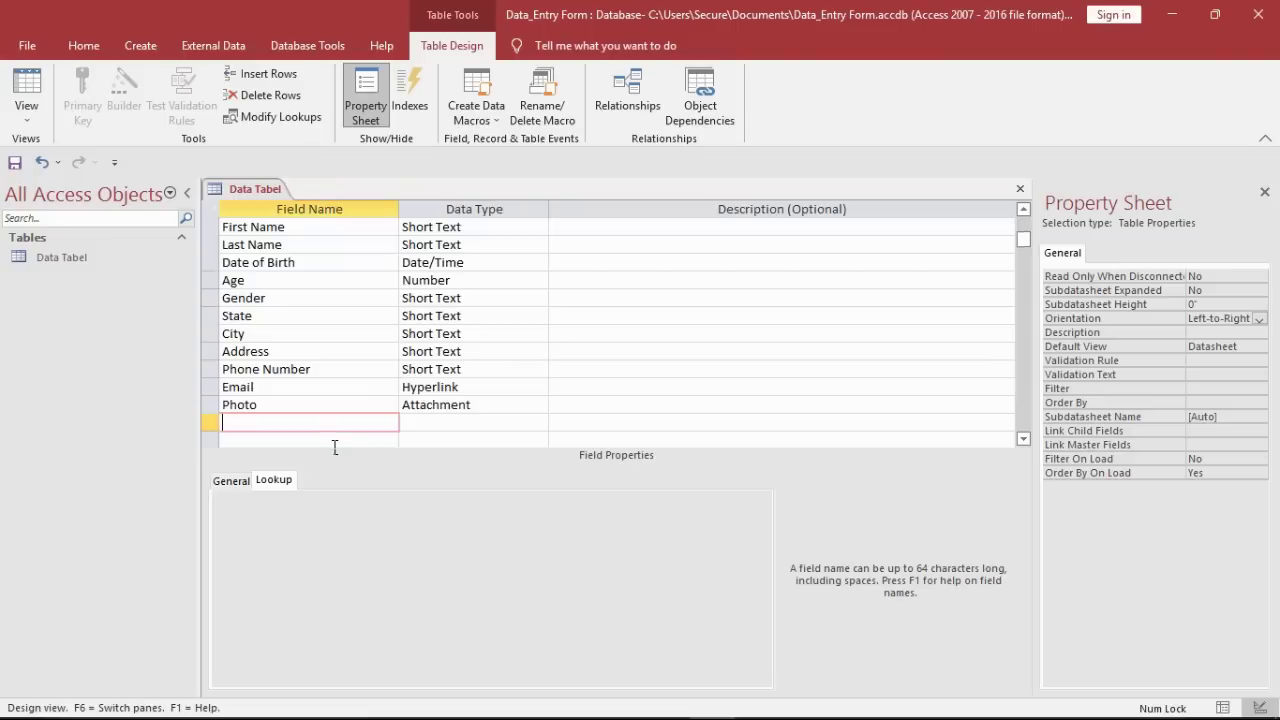
Step: Close all open tables, including the Data Tabel design
right_click(245, 197)
click(256, 192)
right_click(256, 192)
click(303, 247)
Step: Use the Form Wizard to build a columnar form from all Data Tabel fields titled 'Data Entry Form'
click(105, 258)
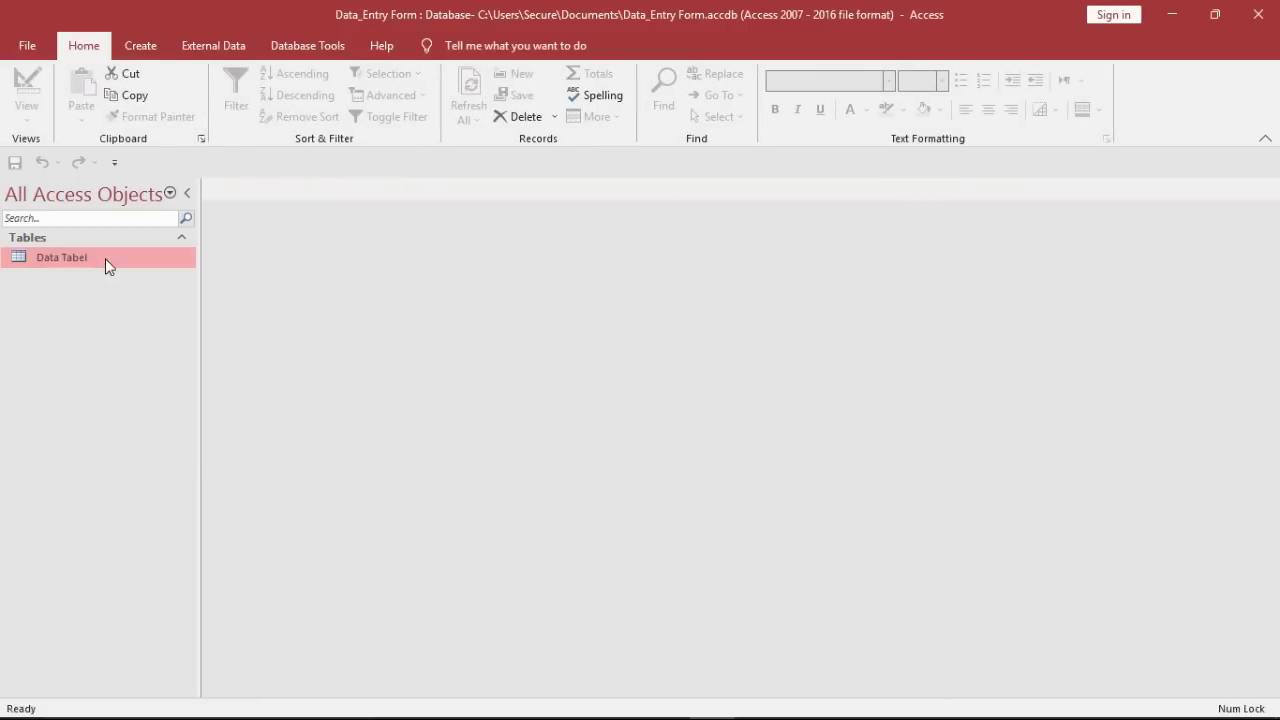
click(145, 48)
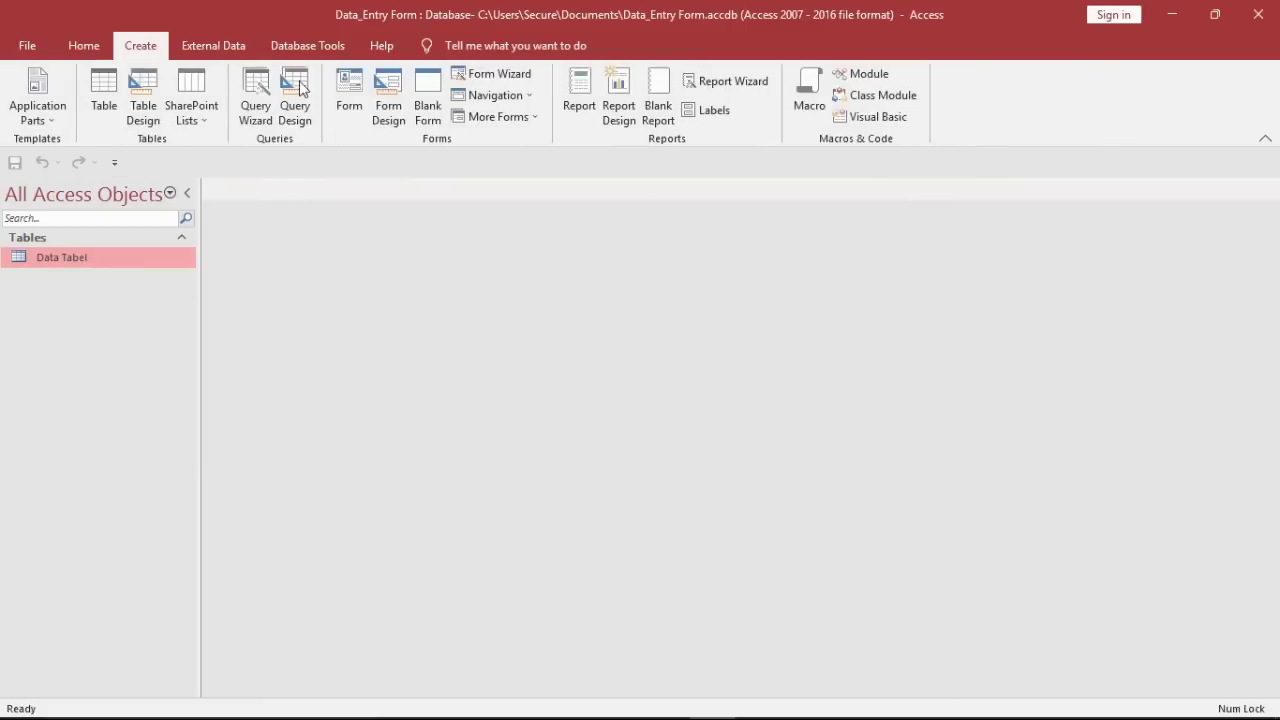
click(477, 70)
click(606, 337)
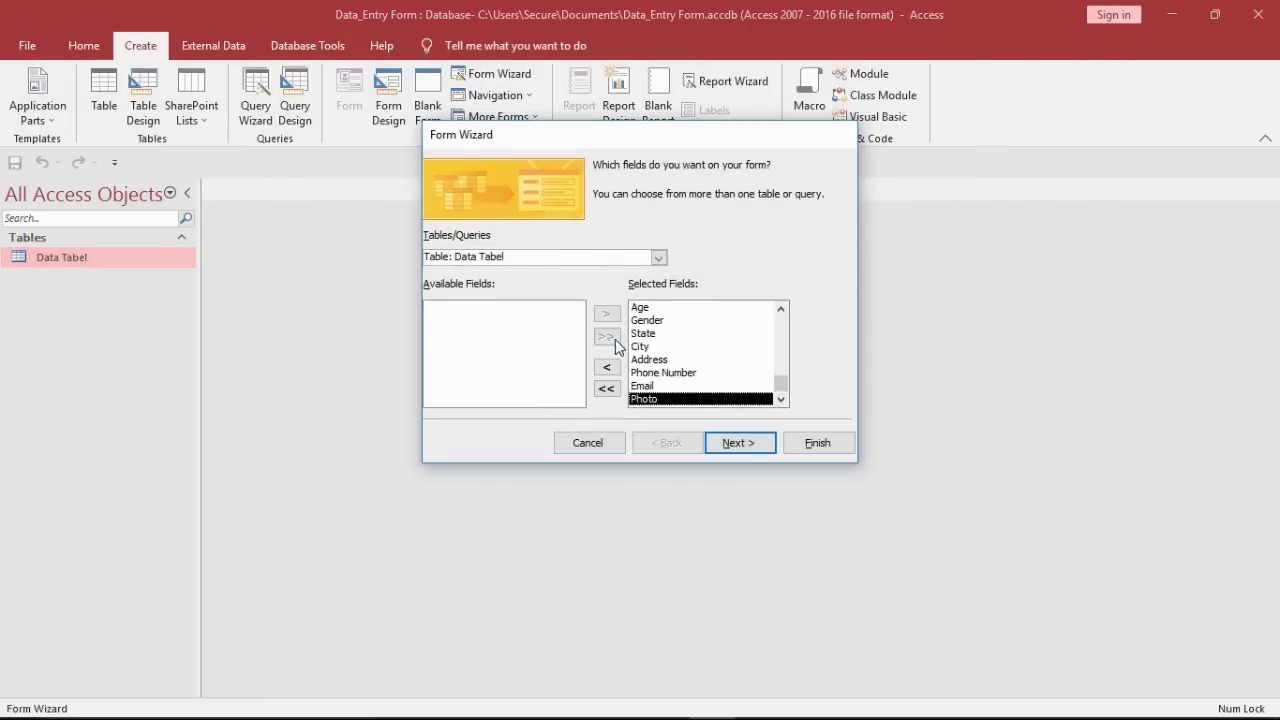
click(750, 447)
click(748, 447)
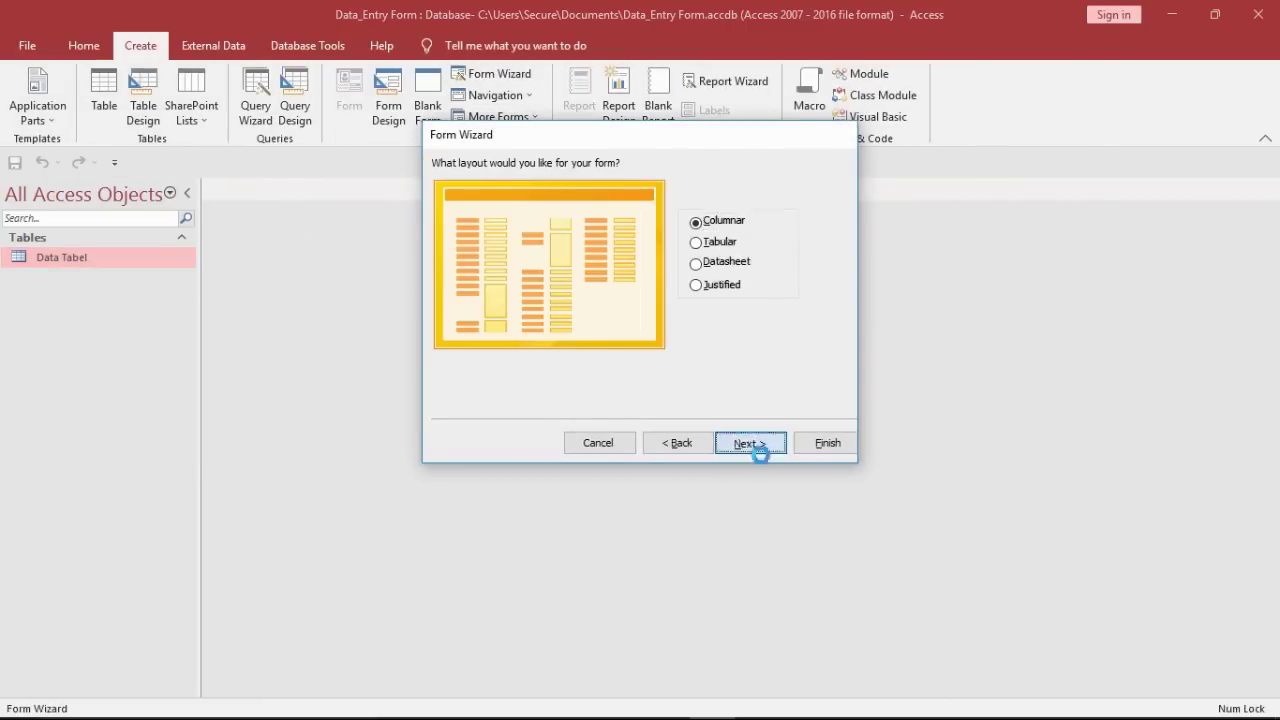
click(648, 349)
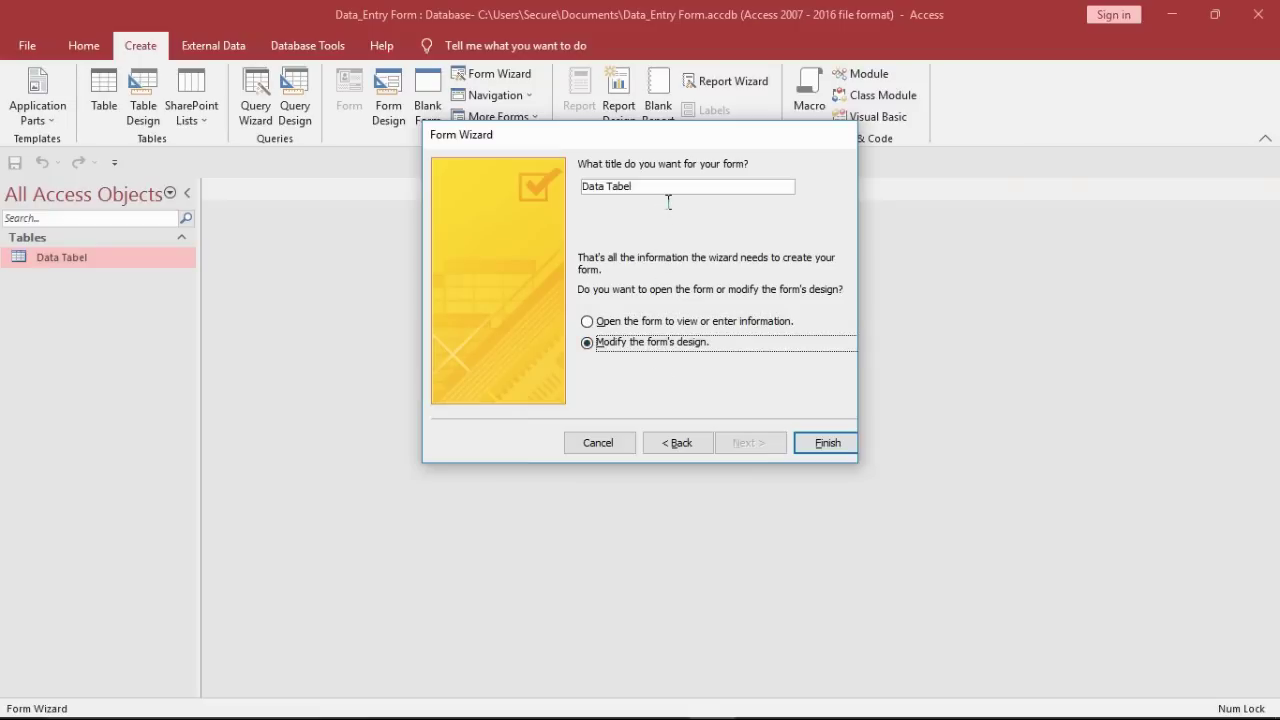
click(669, 202)
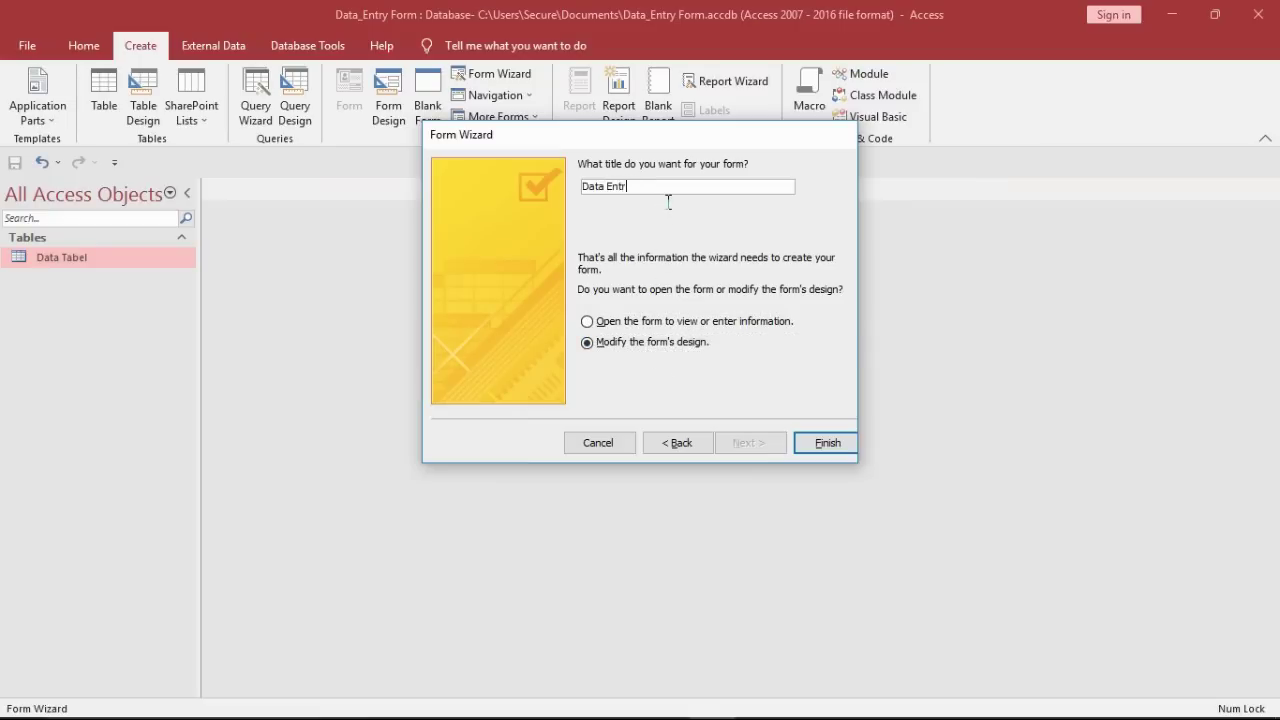
text(Entry Form)
key(Return)
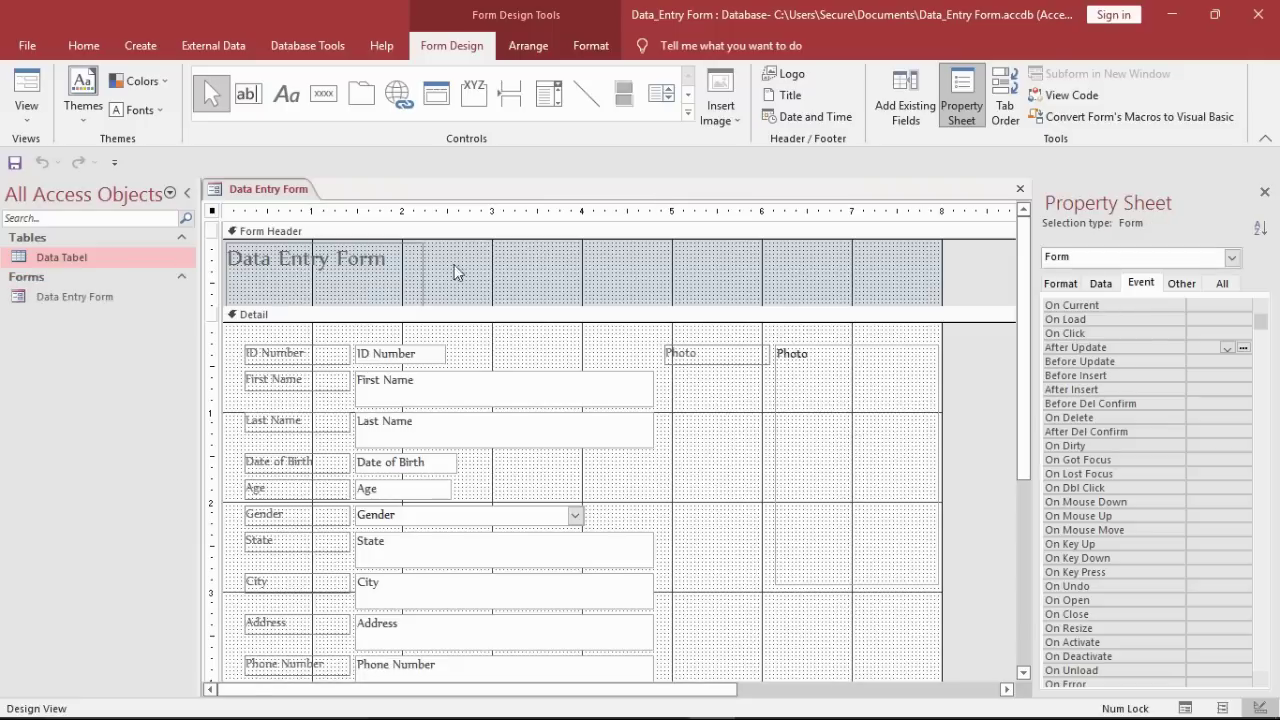
Step: Stretch the title label across the full form width, resize the header, and centre the title
click(430, 278)
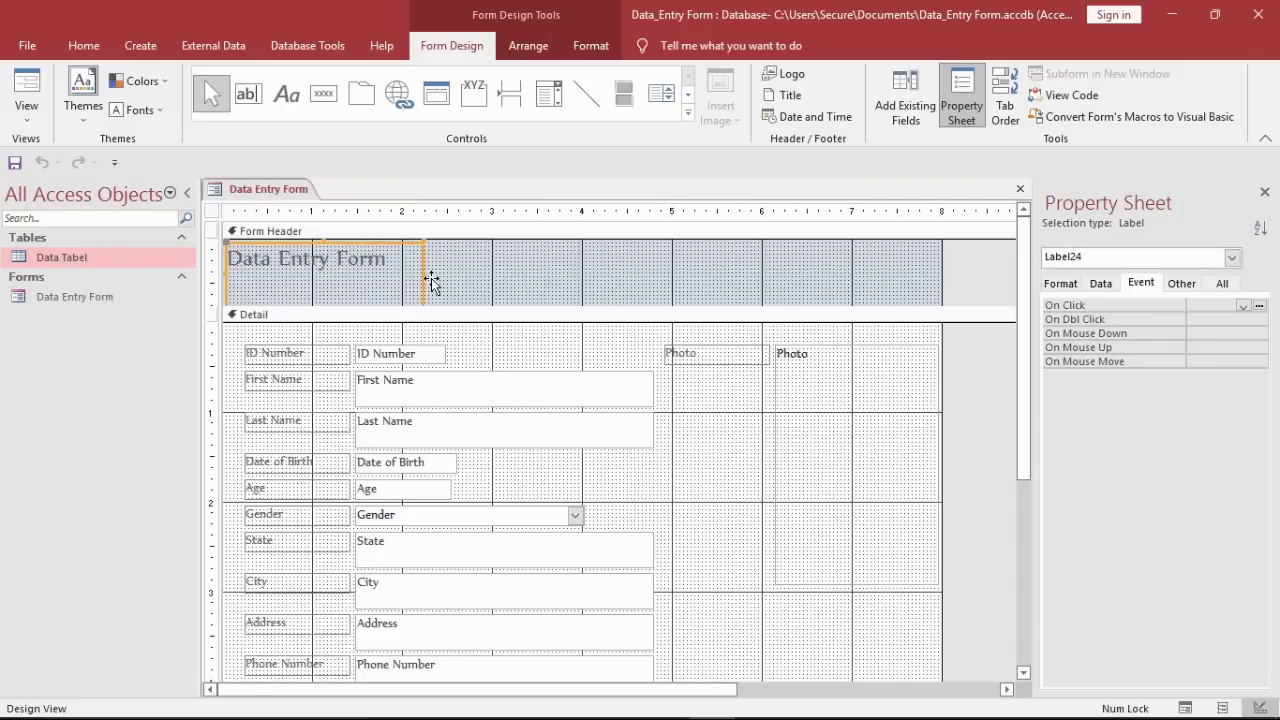
drag(430, 285, 983, 240)
drag(760, 316, 612, 296)
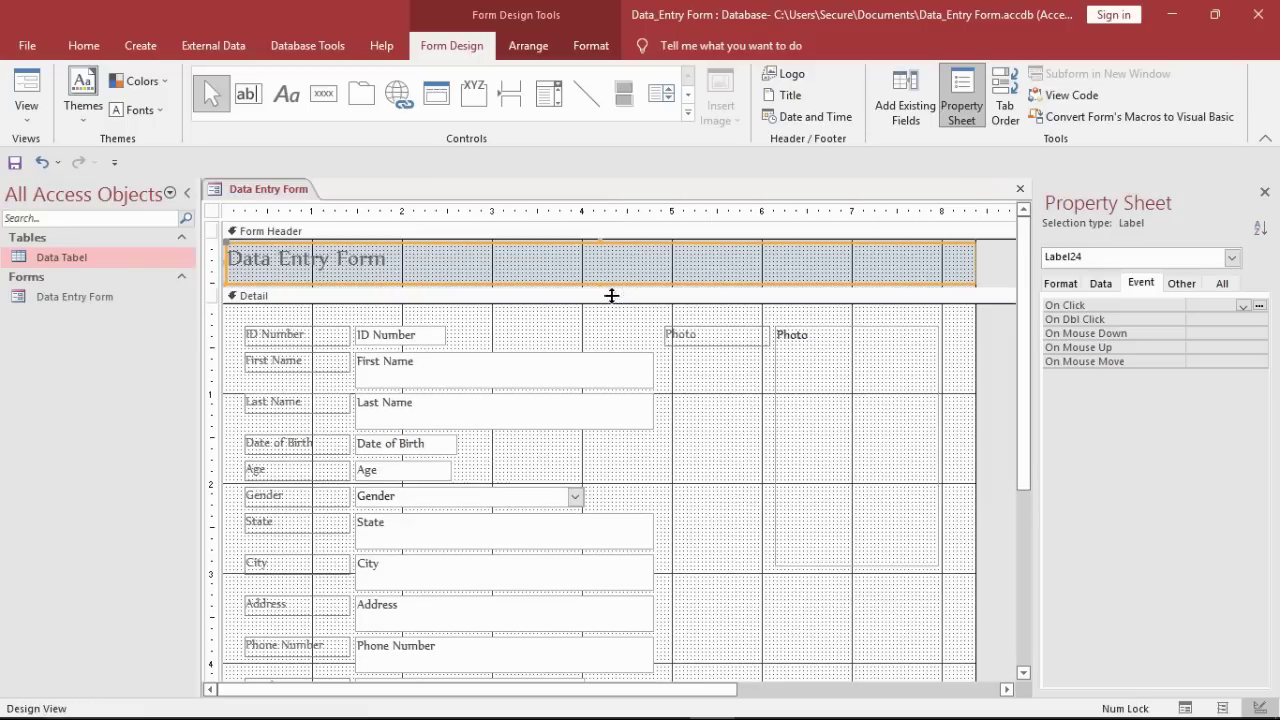
drag(990, 275, 1013, 314)
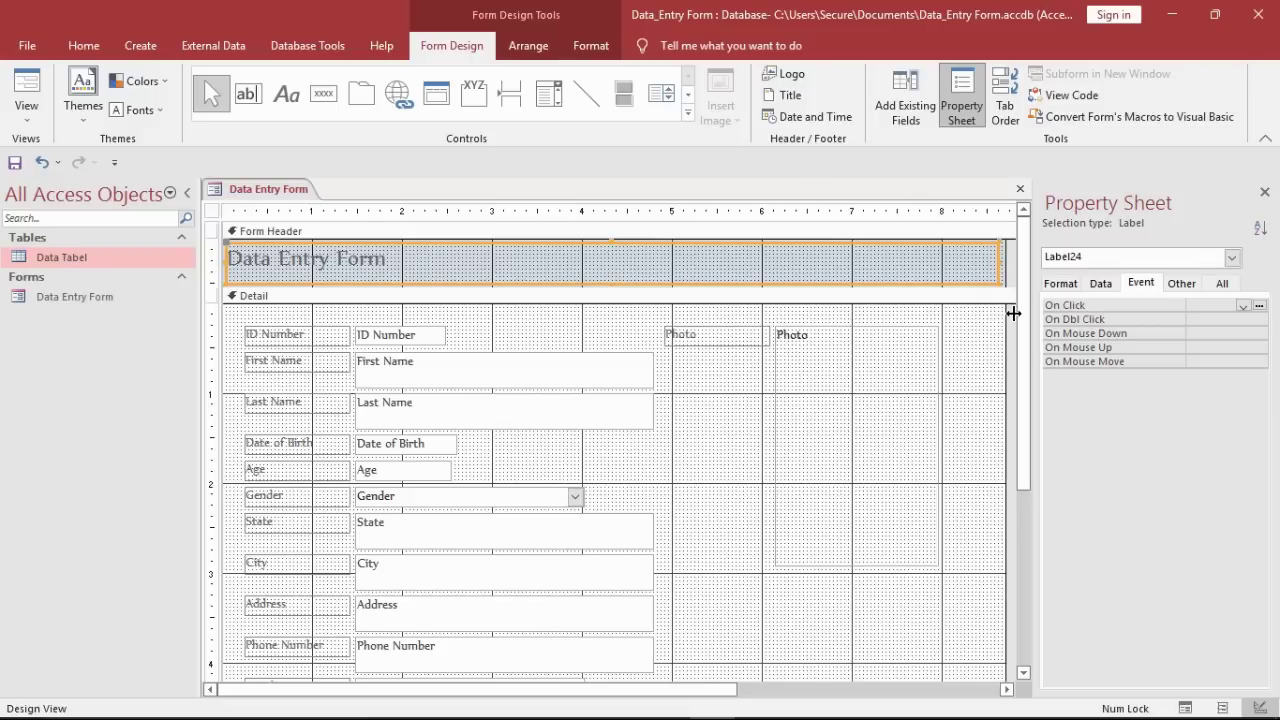
click(84, 45)
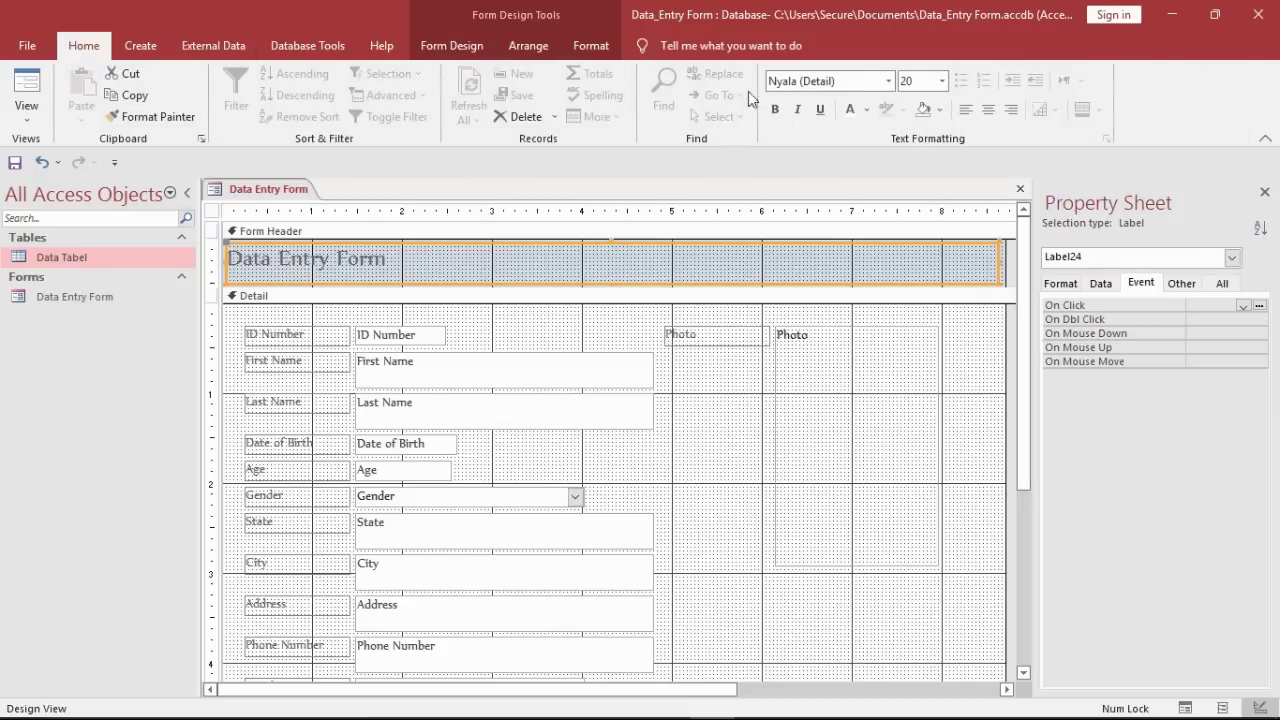
click(988, 110)
click(875, 86)
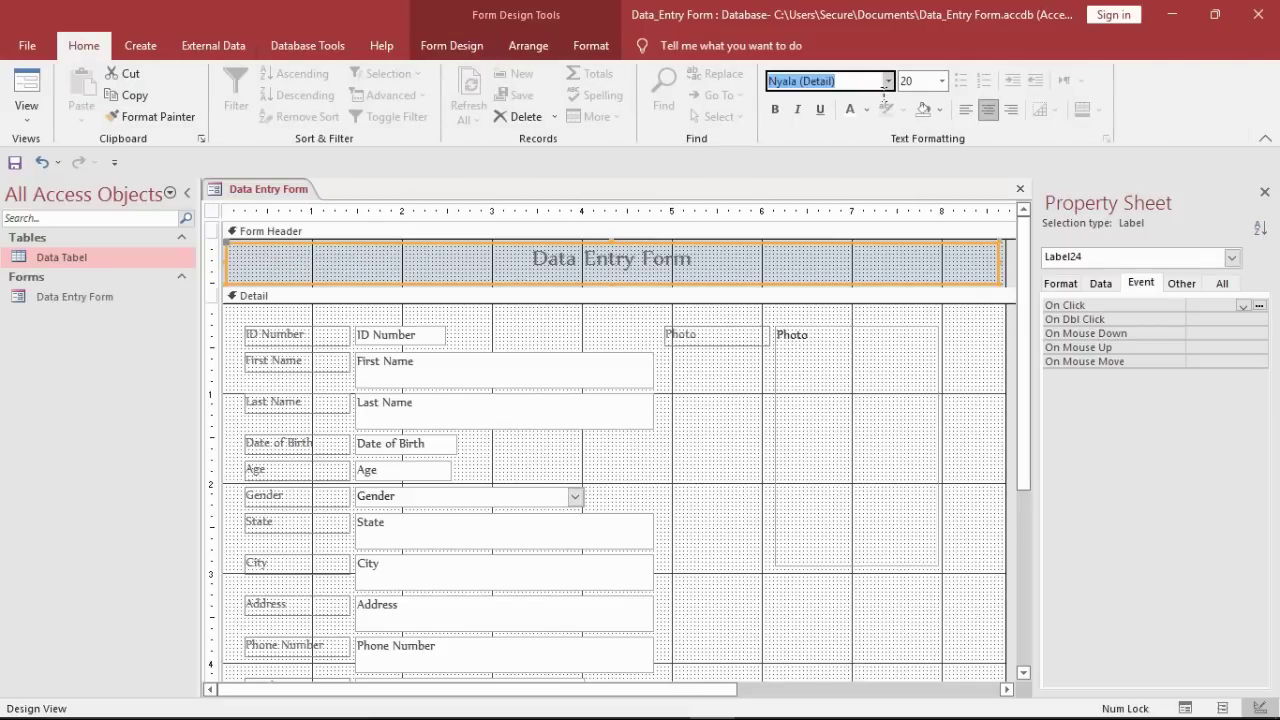
Step: Format the title in Algerian, size 28, black
text(Ale)
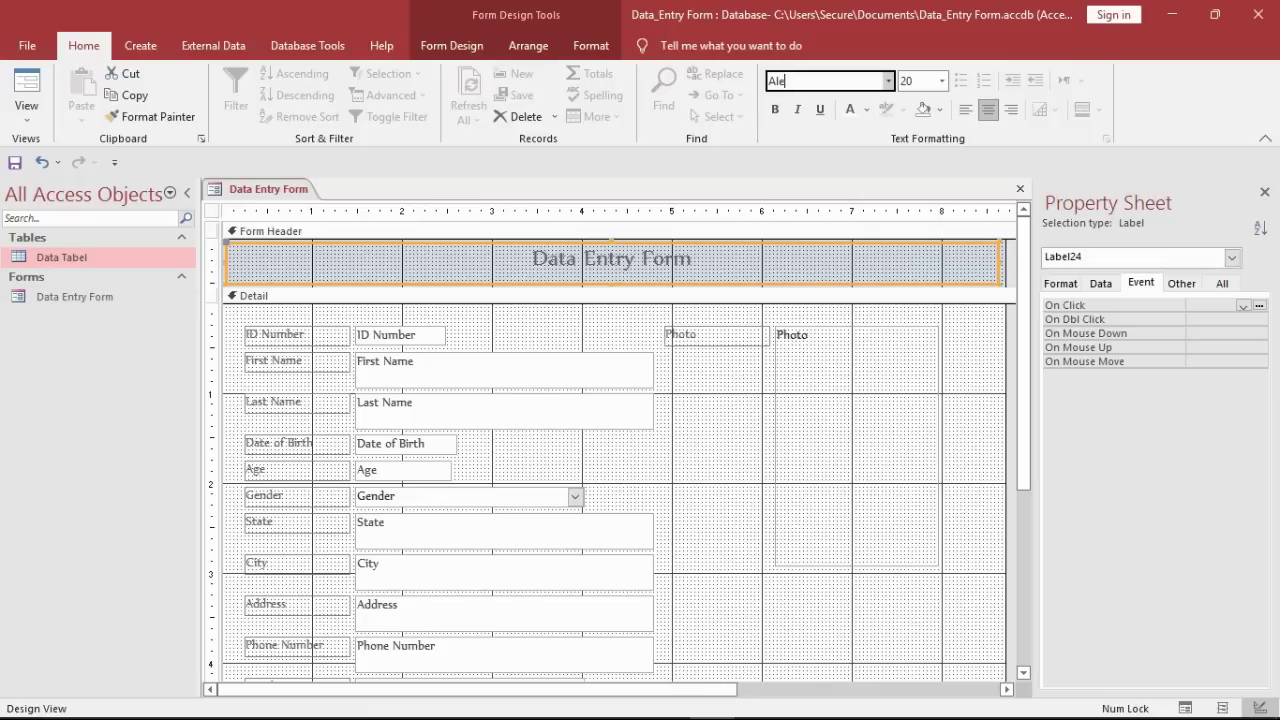
key(BackSpace)
text(gerian)
click(942, 81)
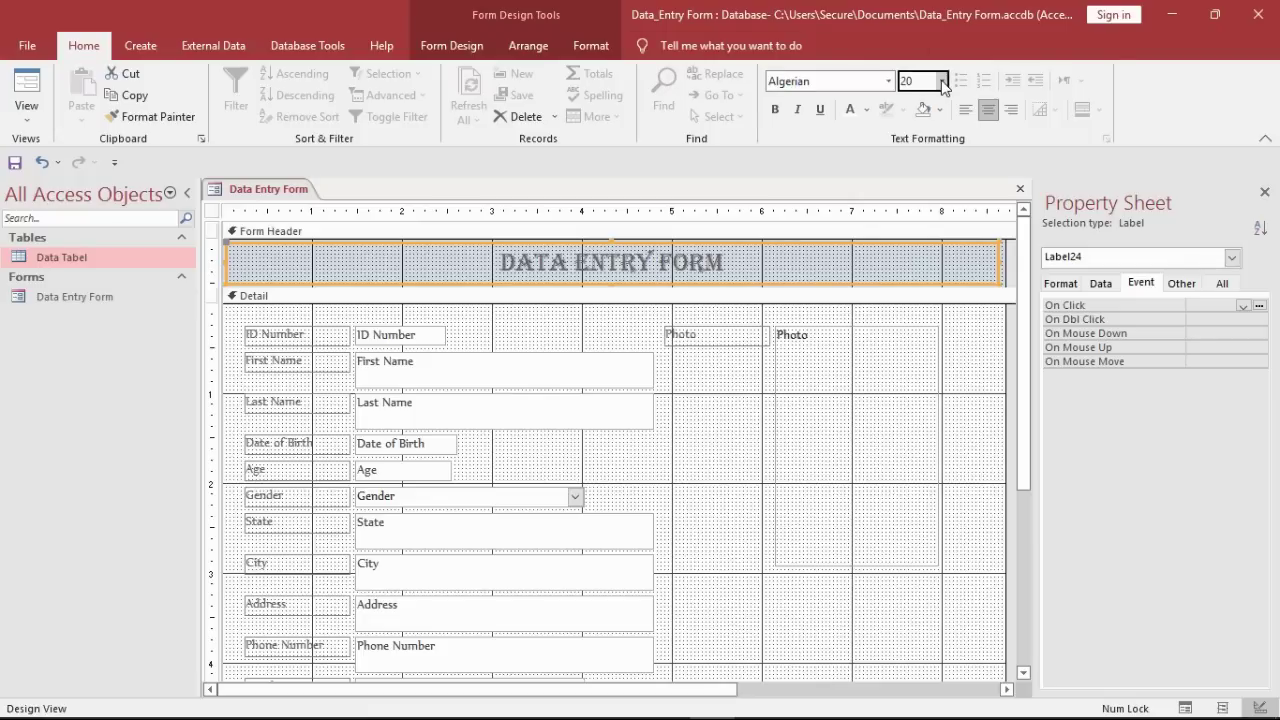
click(907, 316)
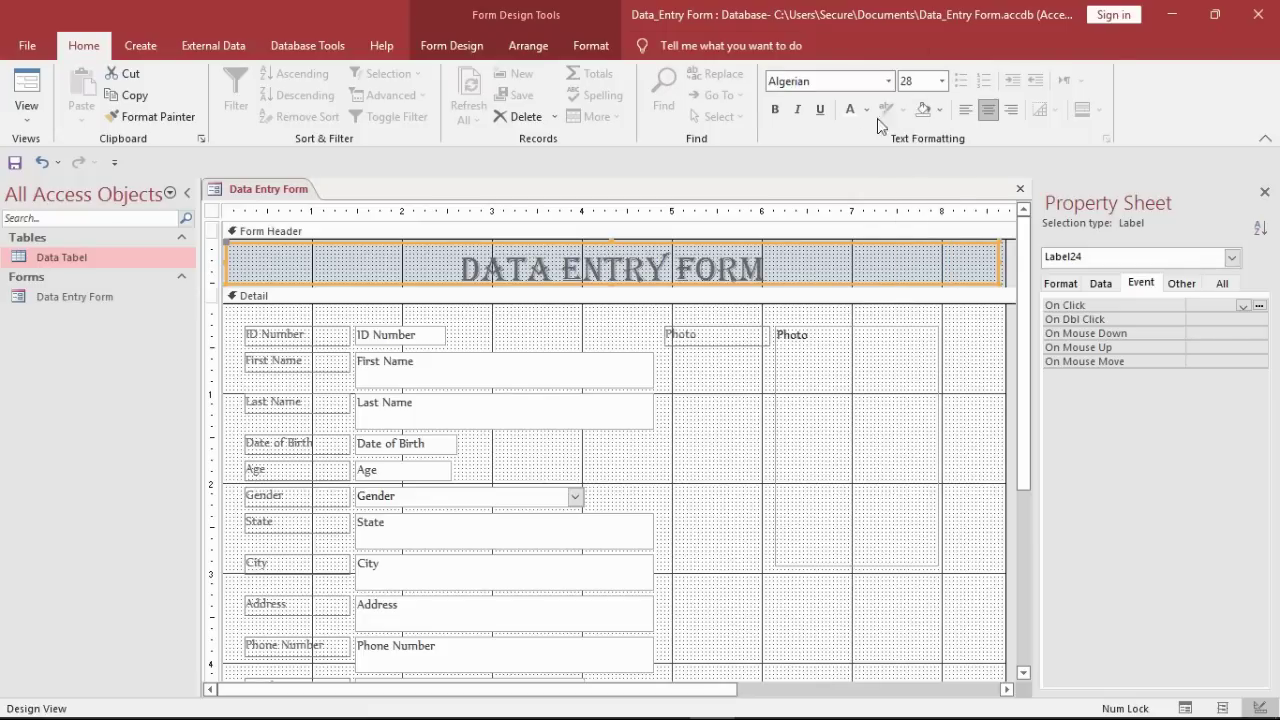
click(867, 113)
click(875, 132)
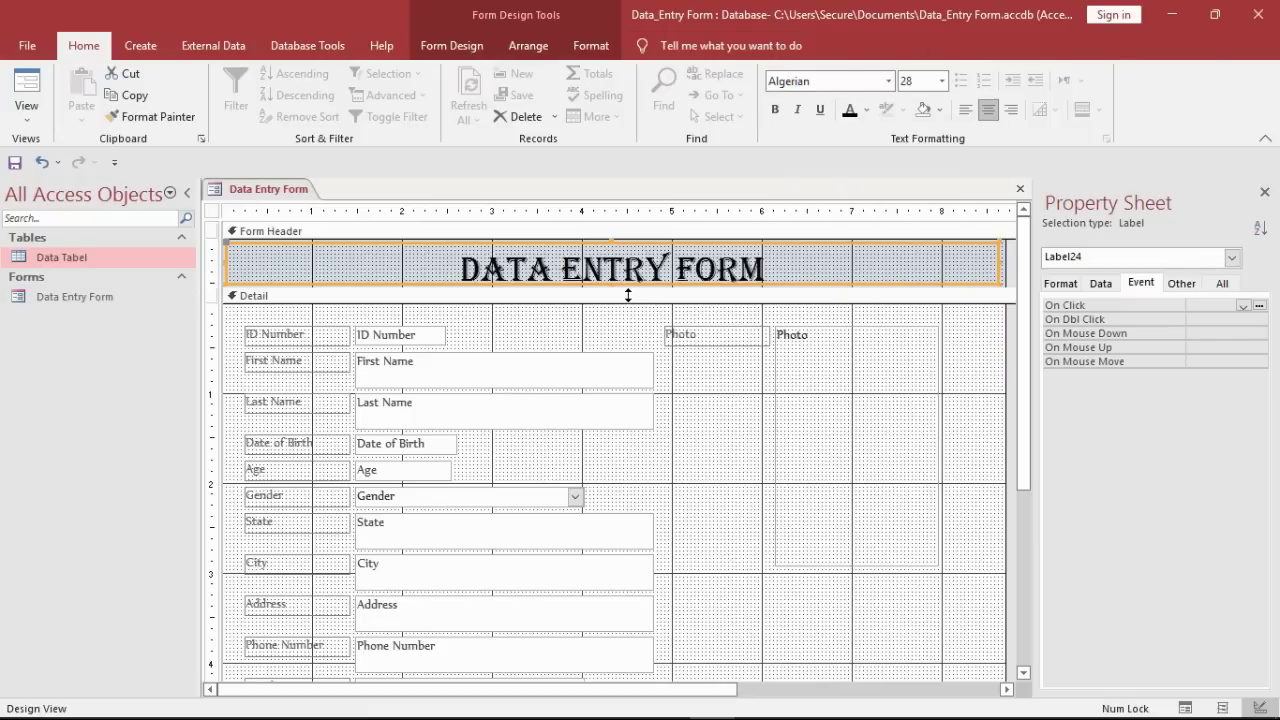
Step: Adjust the form header height to fit the title
drag(628, 295, 626, 310)
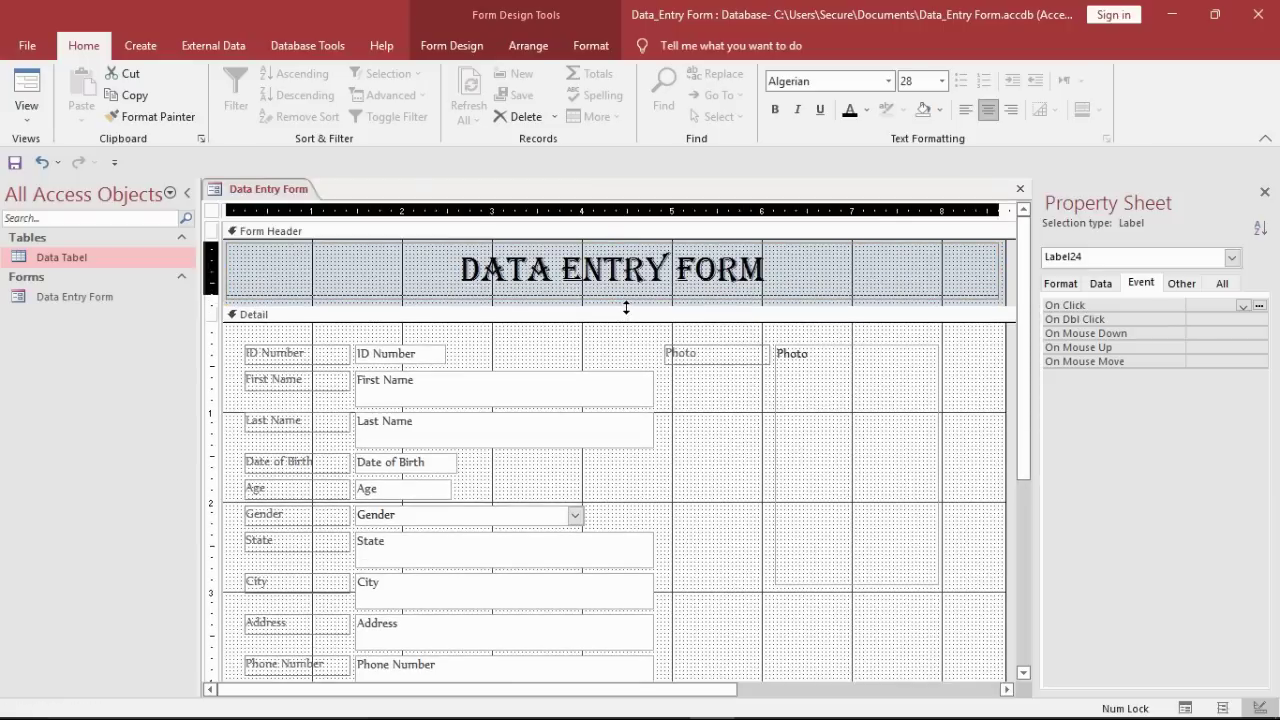
click(621, 307)
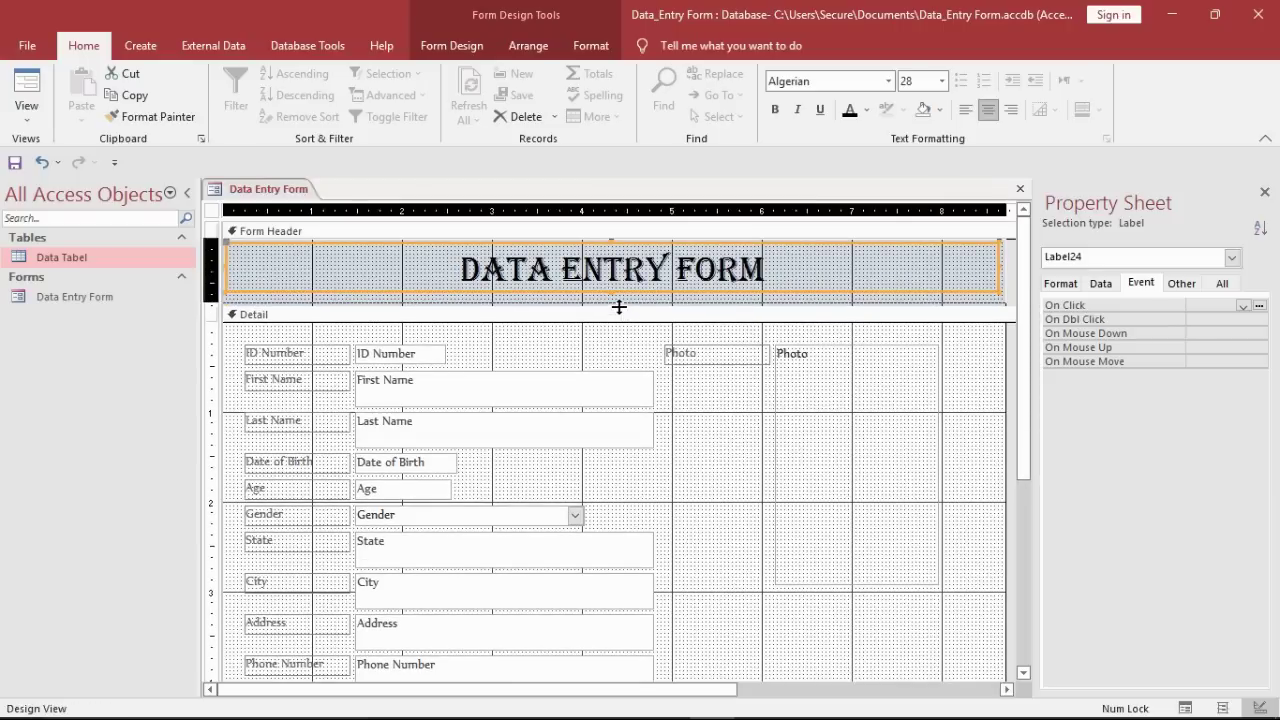
drag(619, 307, 619, 300)
click(610, 335)
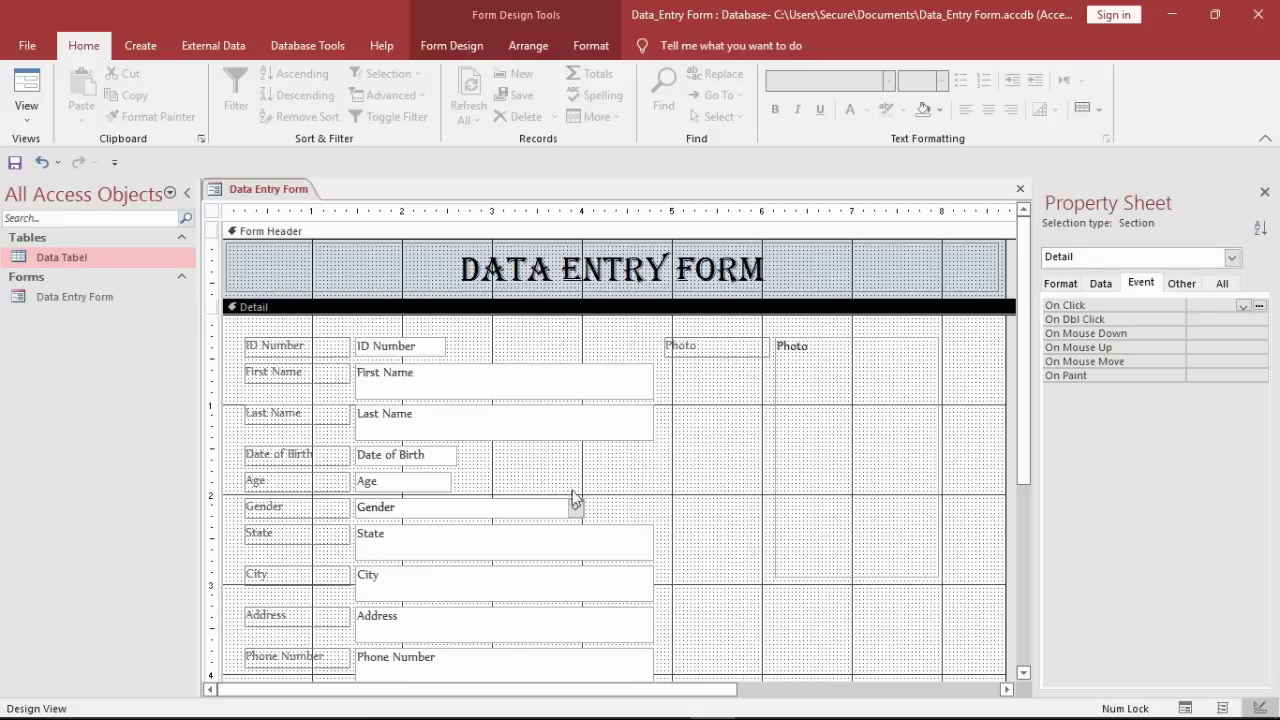
Step: Move the Last Name through Gender controls down to space them from First Name
drag(598, 506, 404, 396)
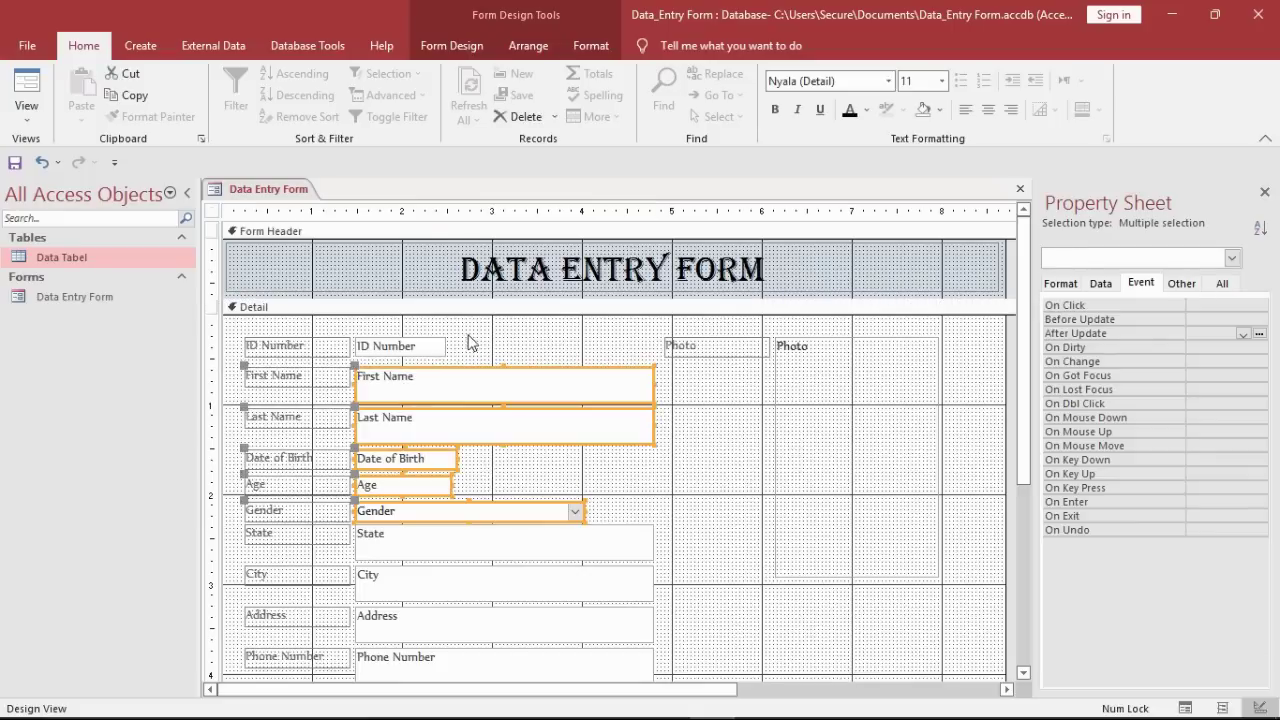
click(545, 455)
drag(594, 511, 443, 461)
click(522, 395)
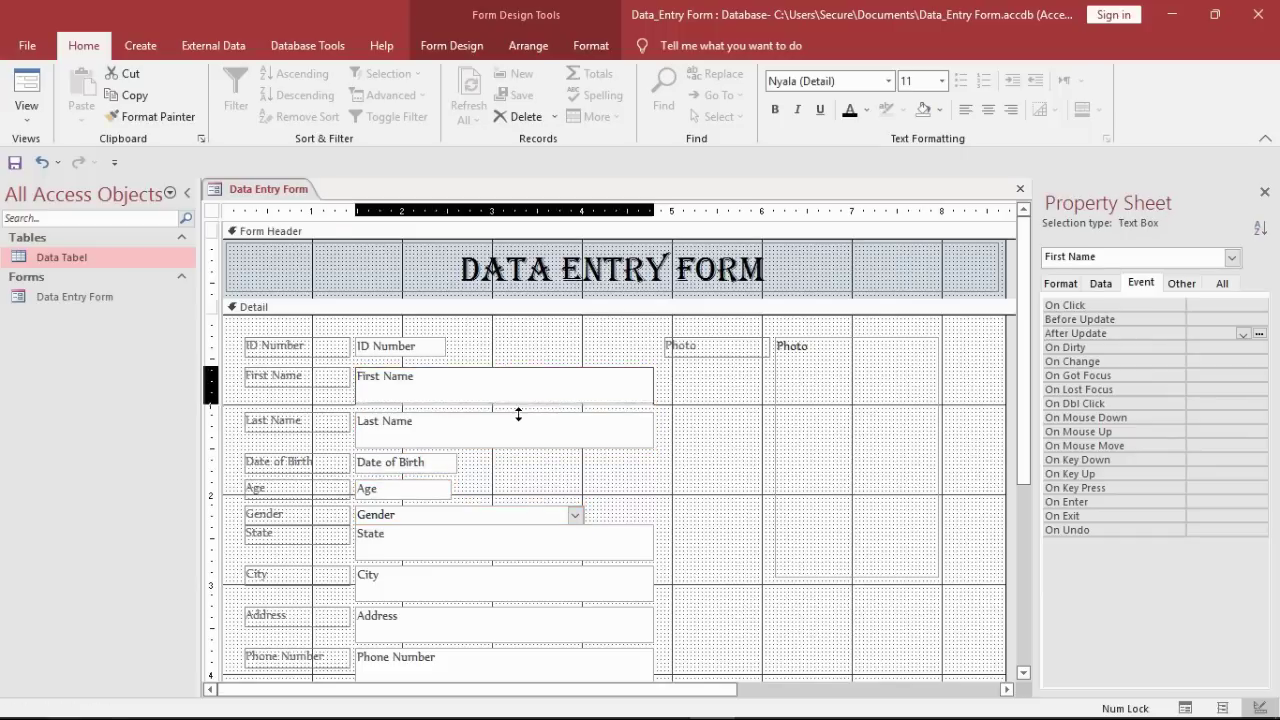
click(515, 420)
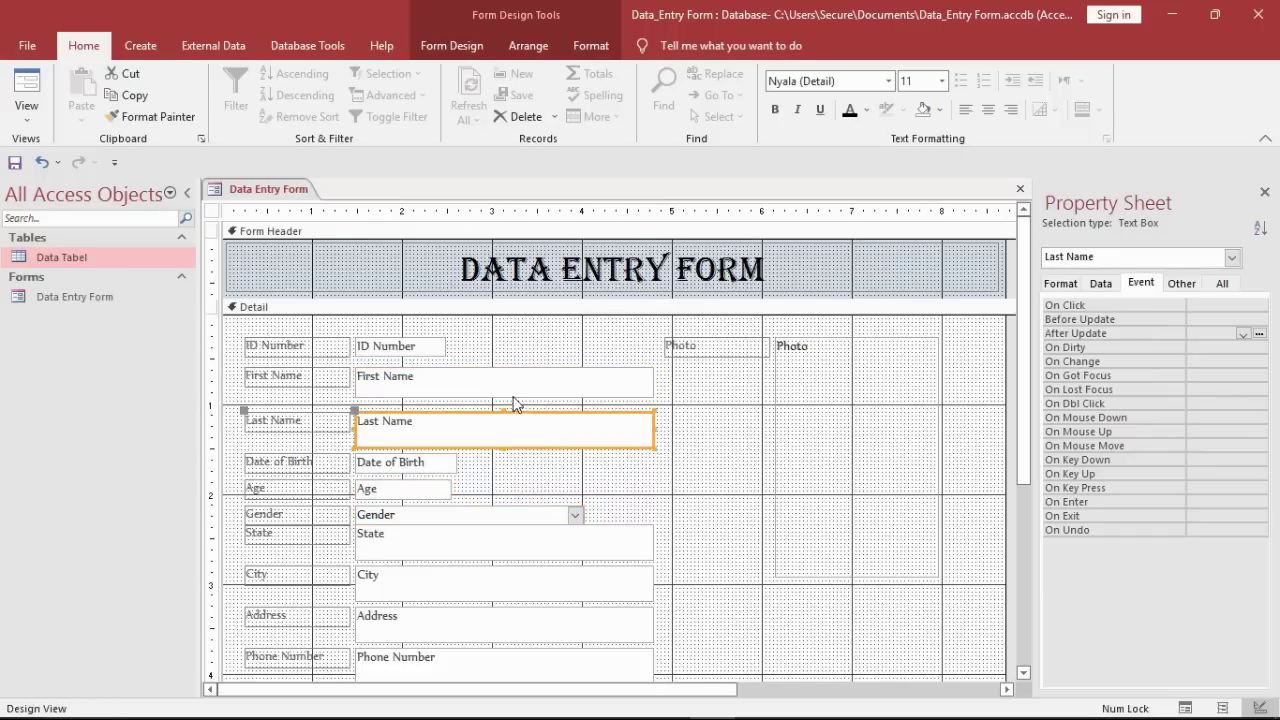
click(512, 396)
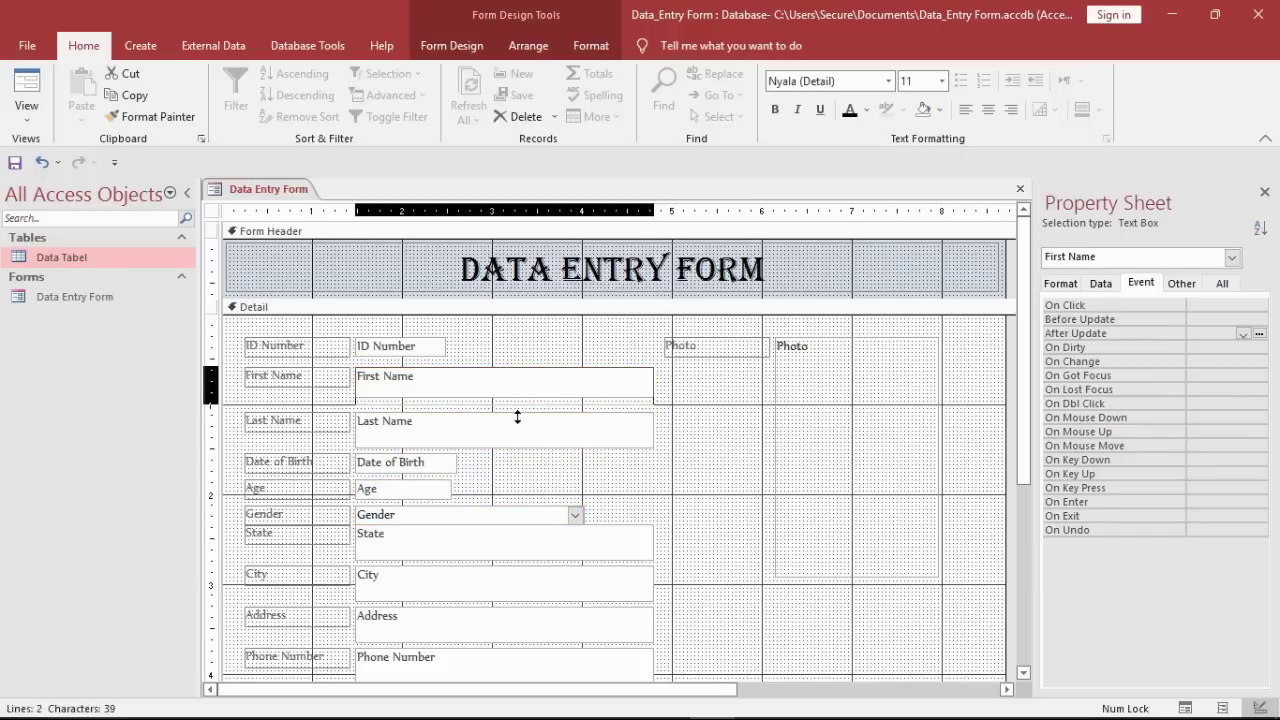
click(577, 468)
Step: Resize the First Name and Last Name text boxes
click(532, 396)
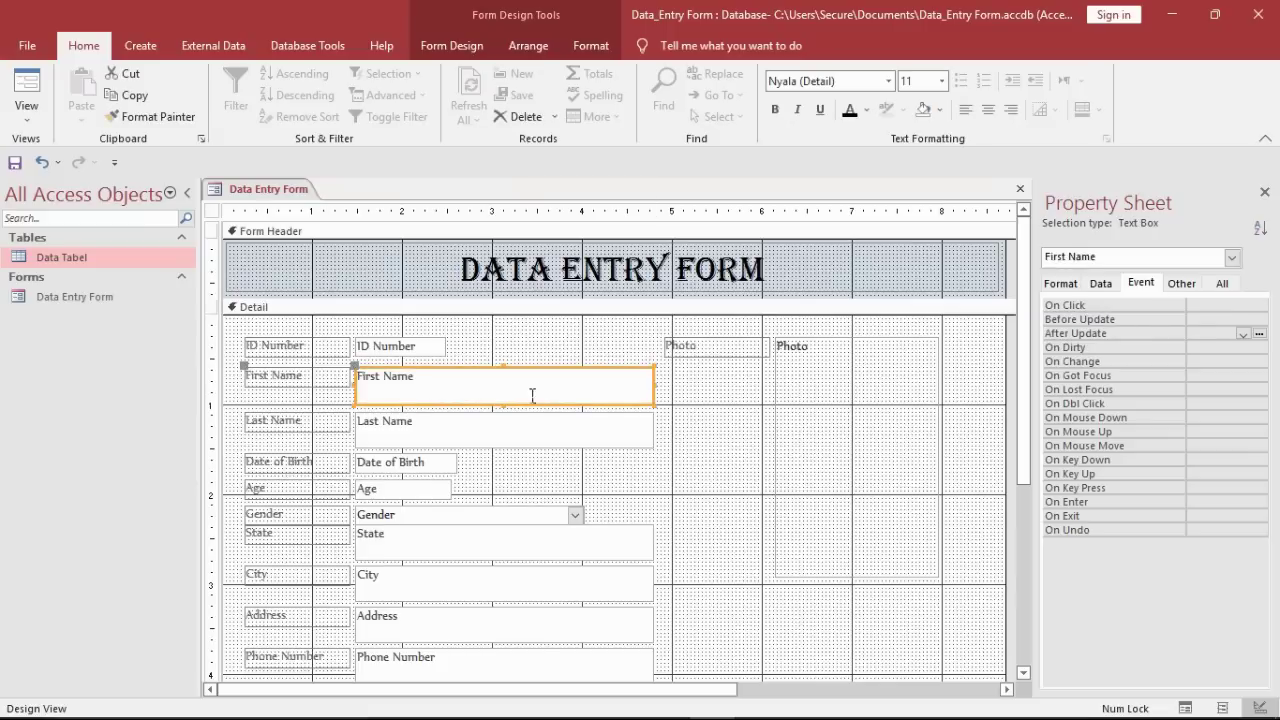
drag(517, 419, 574, 375)
click(534, 466)
click(571, 422)
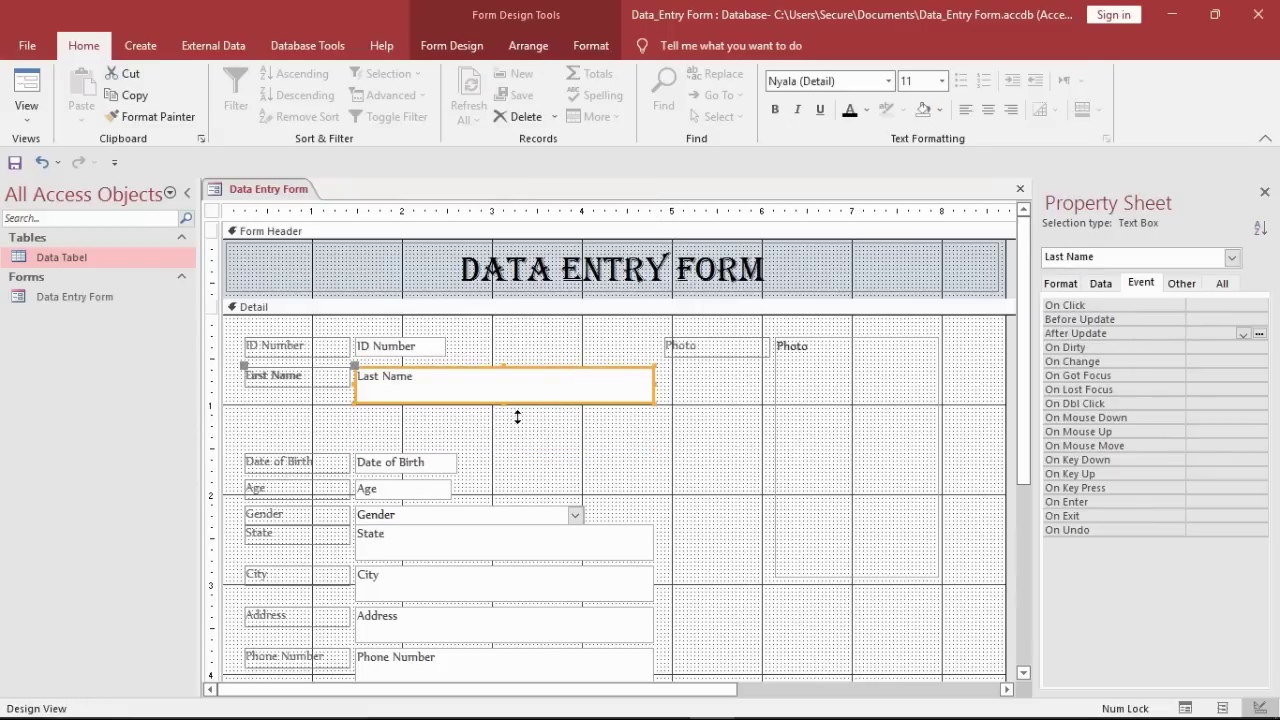
drag(517, 417, 517, 414)
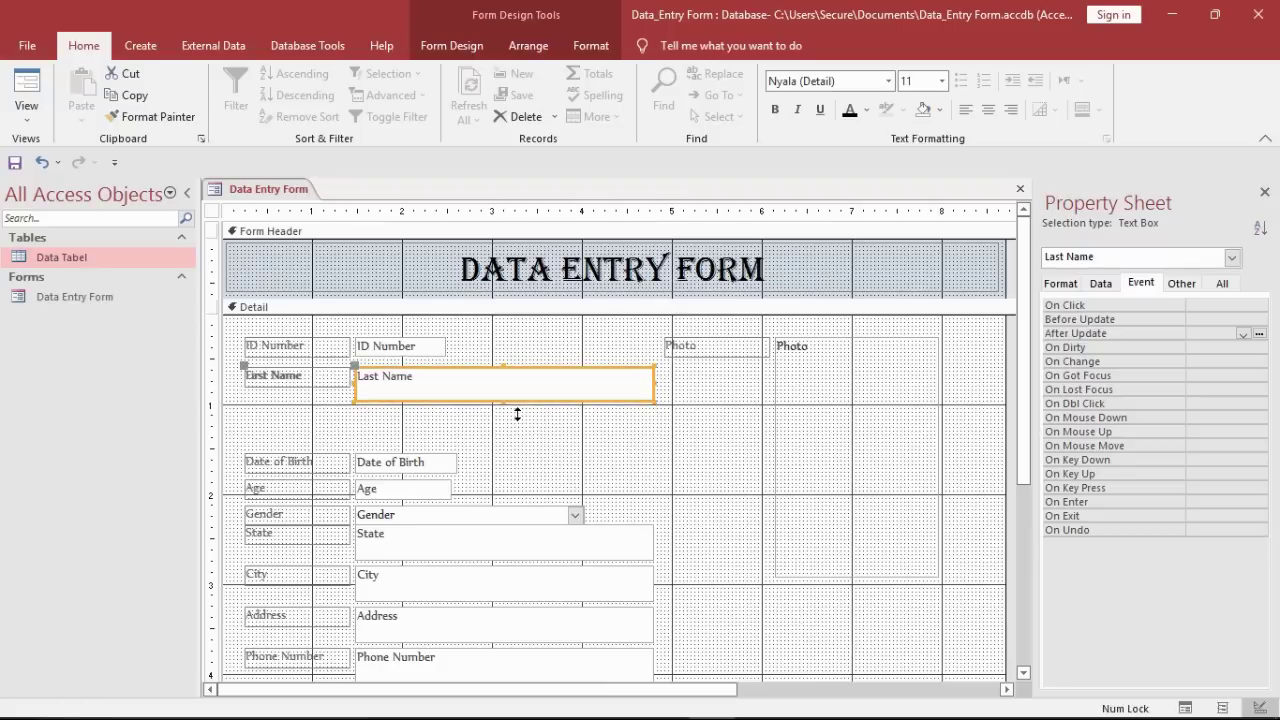
click(546, 447)
Step: Move Last Name back below First Name and widen both name boxes
click(566, 378)
drag(575, 378, 571, 418)
click(466, 462)
click(466, 462)
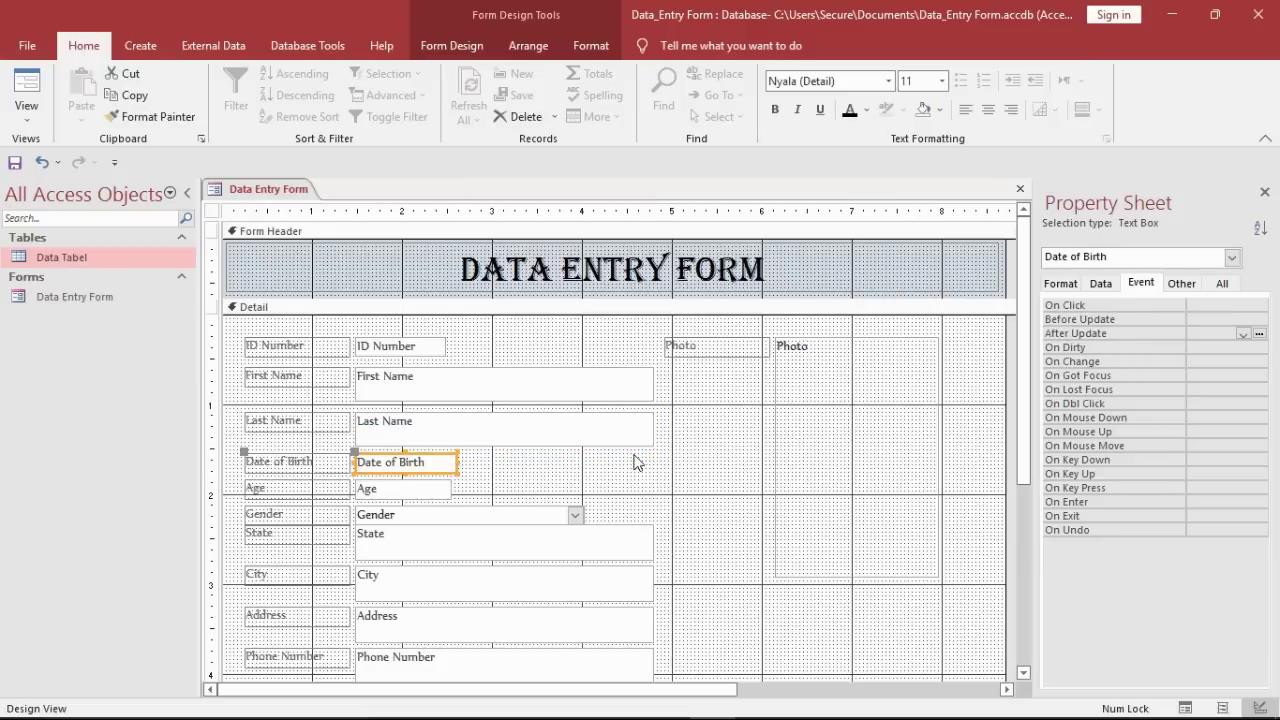
drag(634, 457, 684, 393)
click(563, 457)
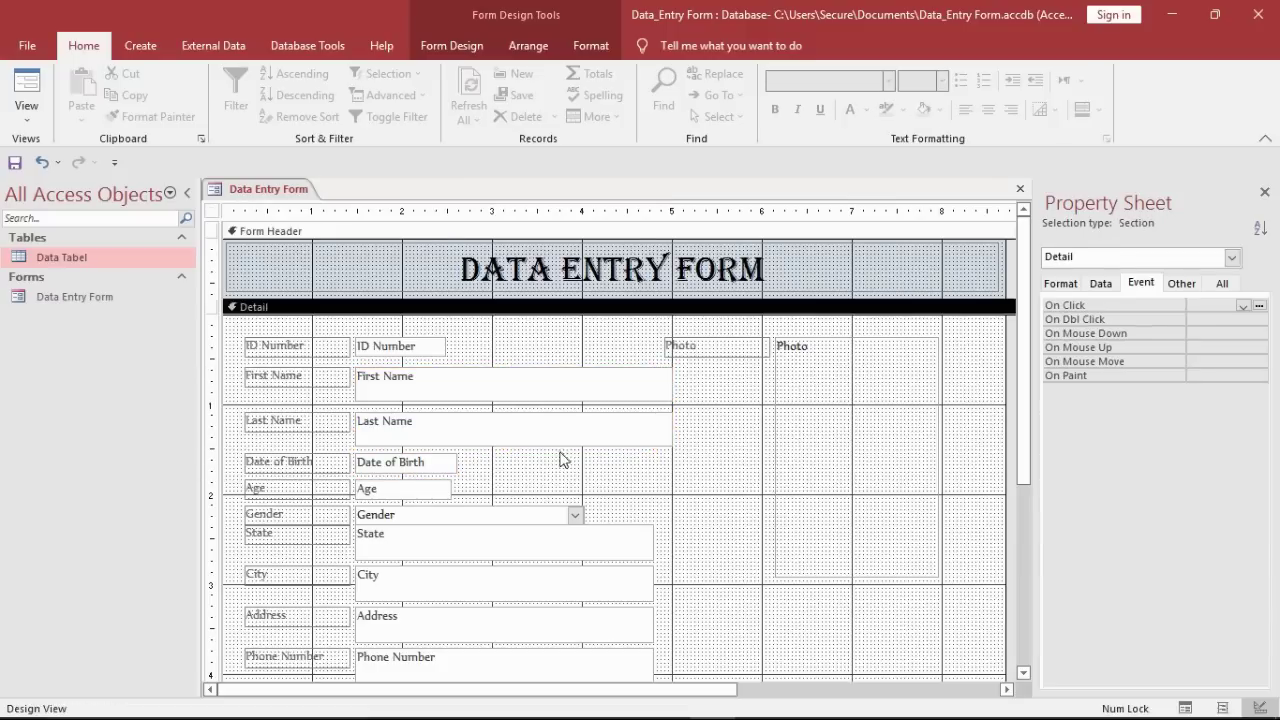
Step: Widen the Date of Birth box and move Date of Birth, Age and Gender up
click(461, 470)
drag(461, 472, 586, 477)
drag(597, 524, 428, 470)
drag(424, 467, 473, 486)
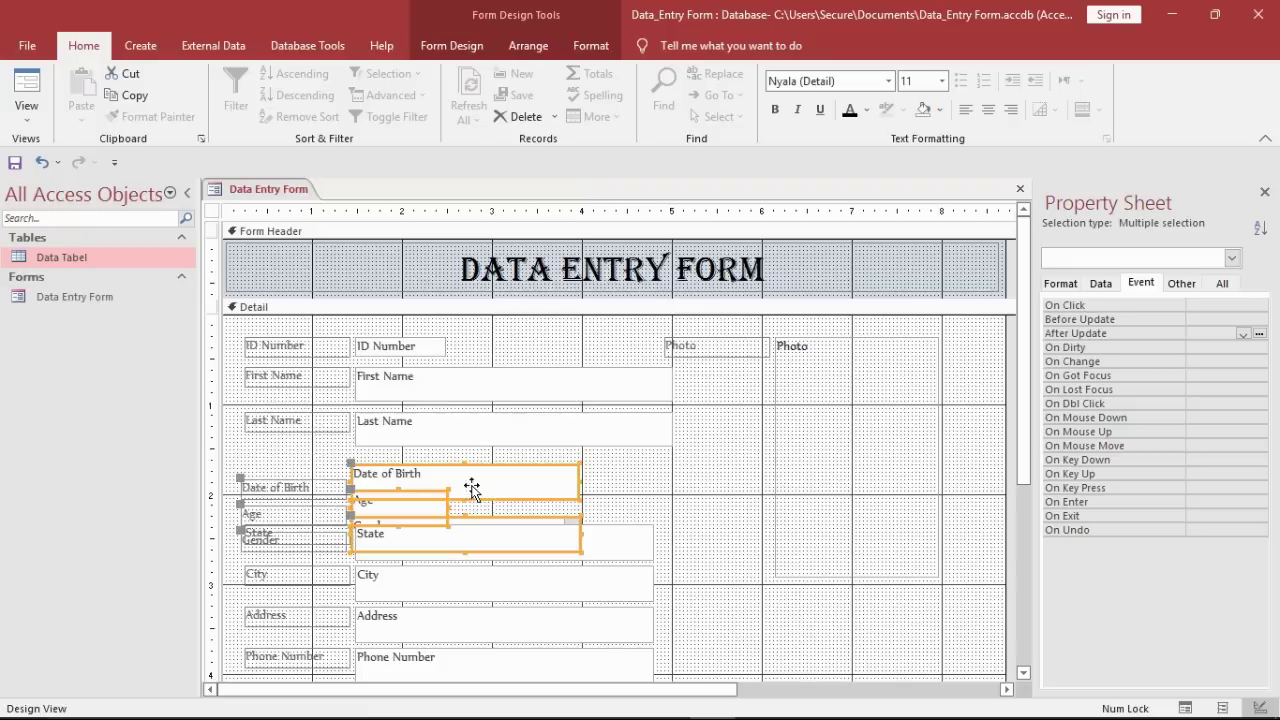
click(605, 491)
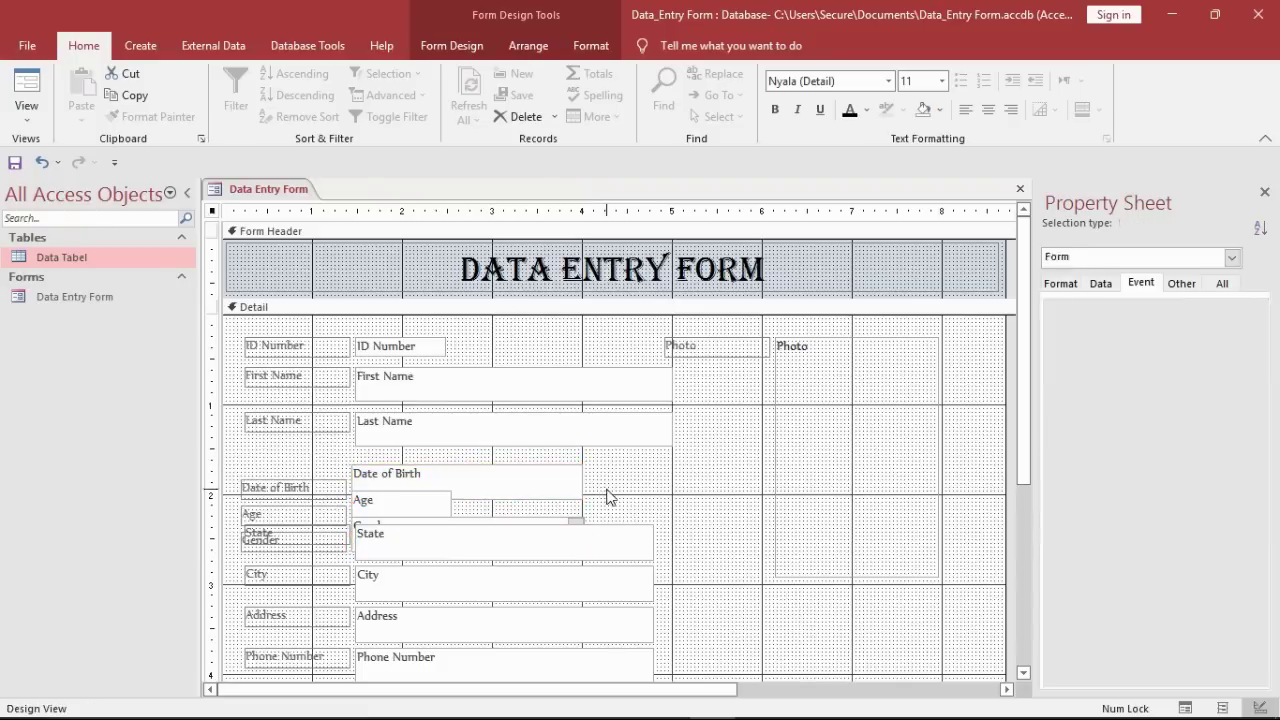
Step: Move State through Phone Number down and space Age and Gender further apart
drag(615, 513, 597, 660)
drag(623, 543, 626, 671)
click(616, 534)
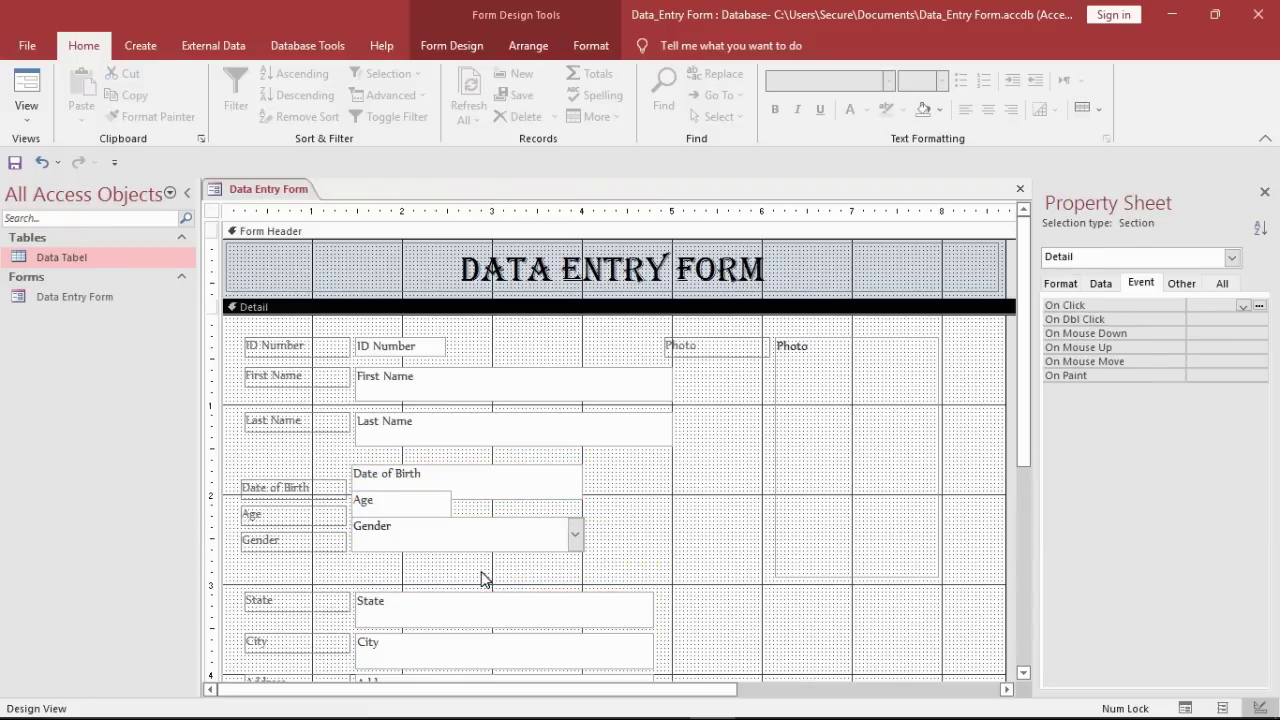
drag(478, 570, 450, 555)
click(429, 562)
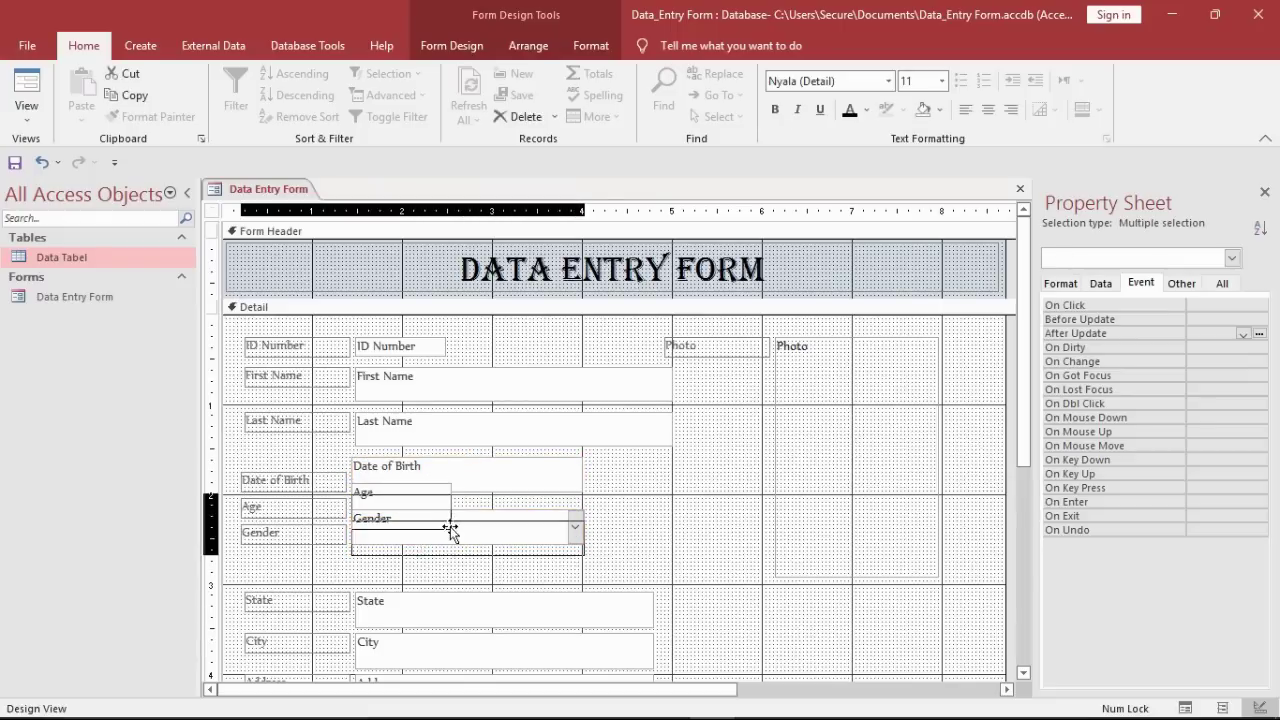
drag(450, 504, 455, 531)
click(523, 547)
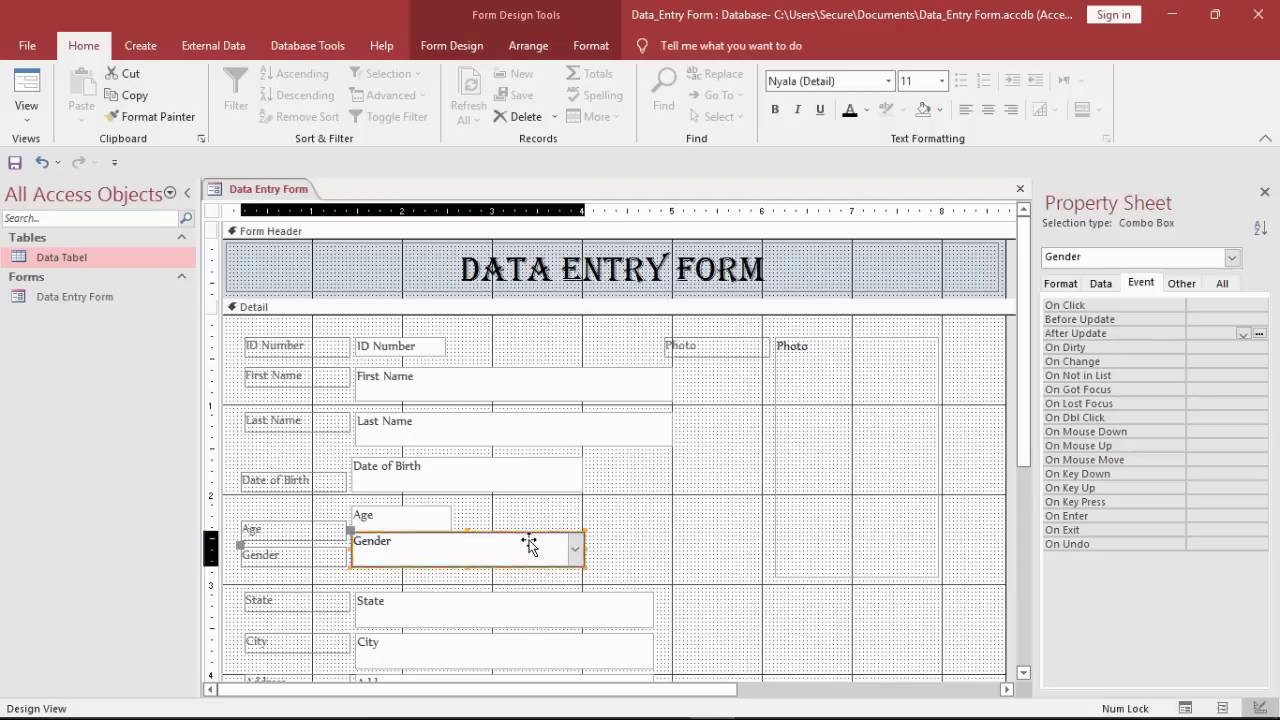
drag(528, 546, 528, 565)
Step: Widen the Age text box
click(456, 527)
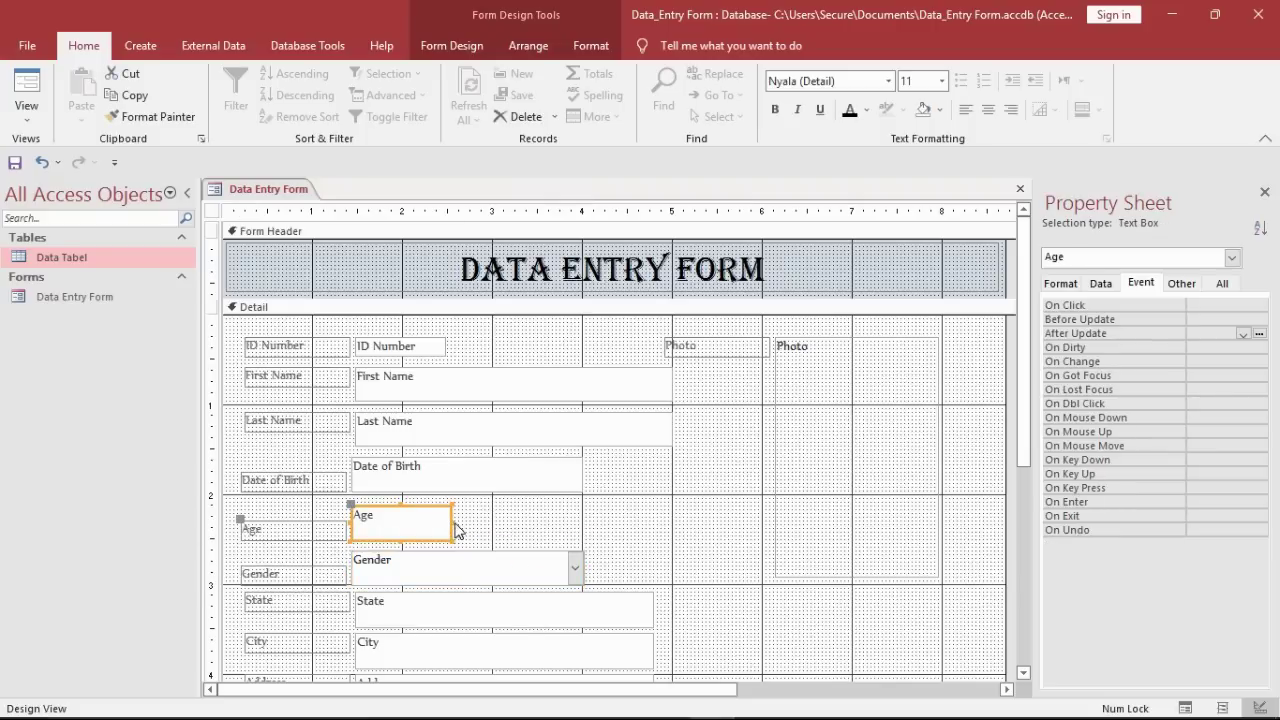
drag(455, 528, 584, 534)
click(957, 452)
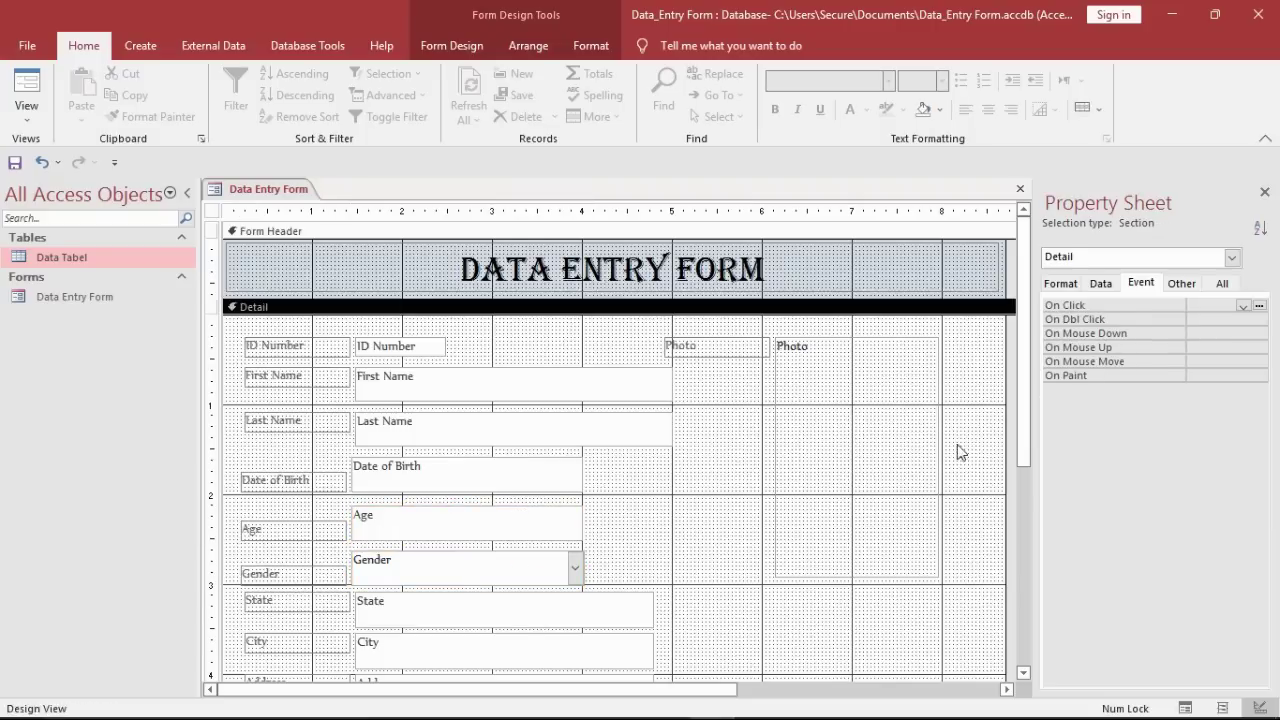
drag(1023, 428, 1015, 603)
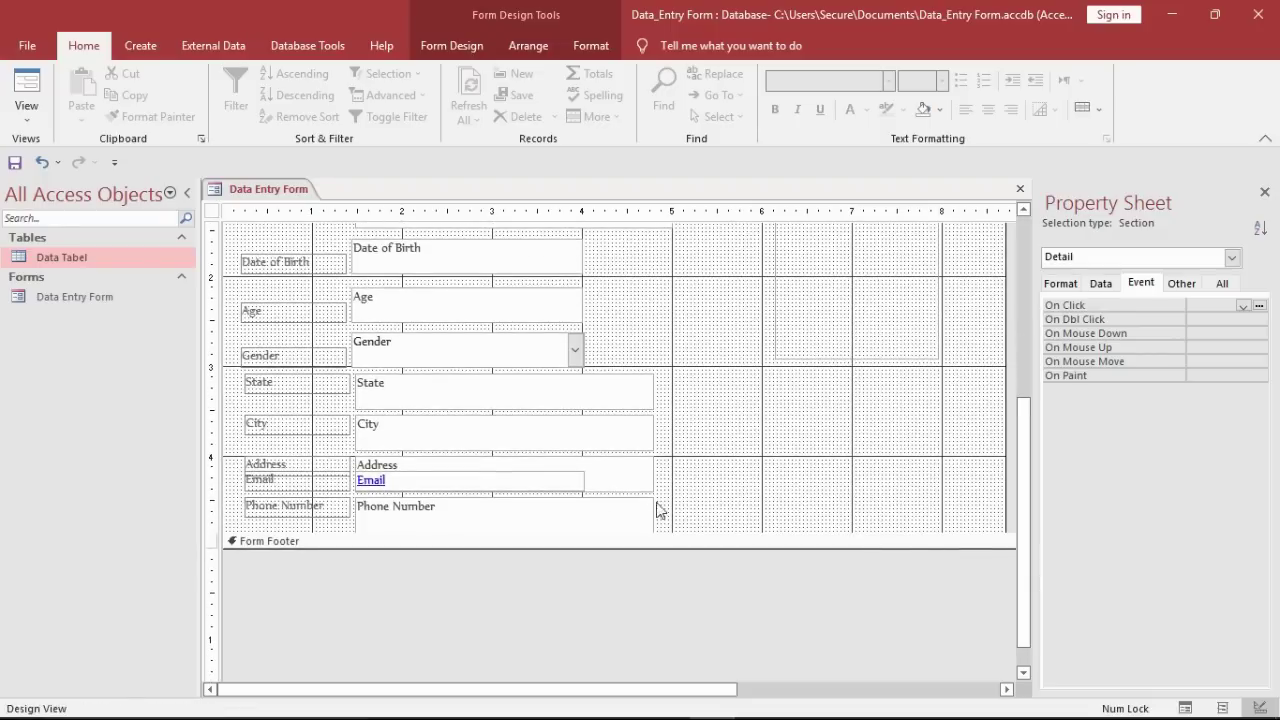
Step: Select the State through Phone Number boxes and drag their right edges one width wider
drag(657, 510, 529, 397)
click(615, 365)
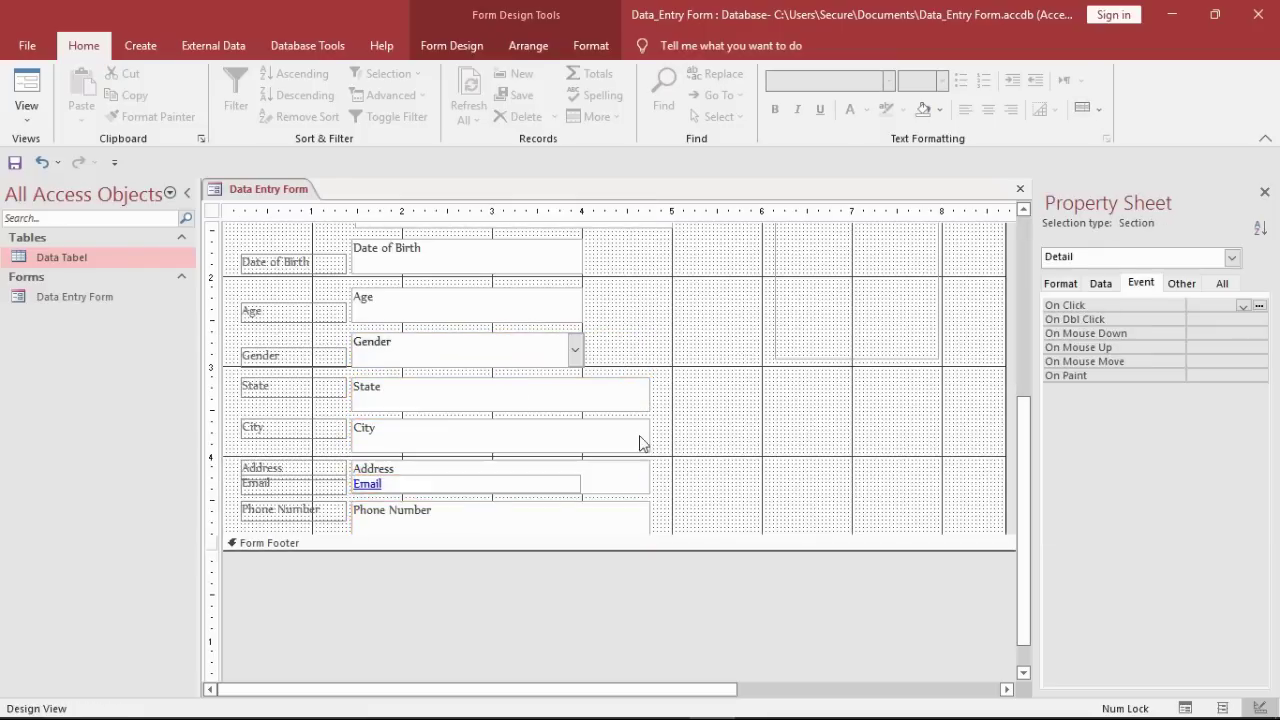
drag(673, 517, 563, 457)
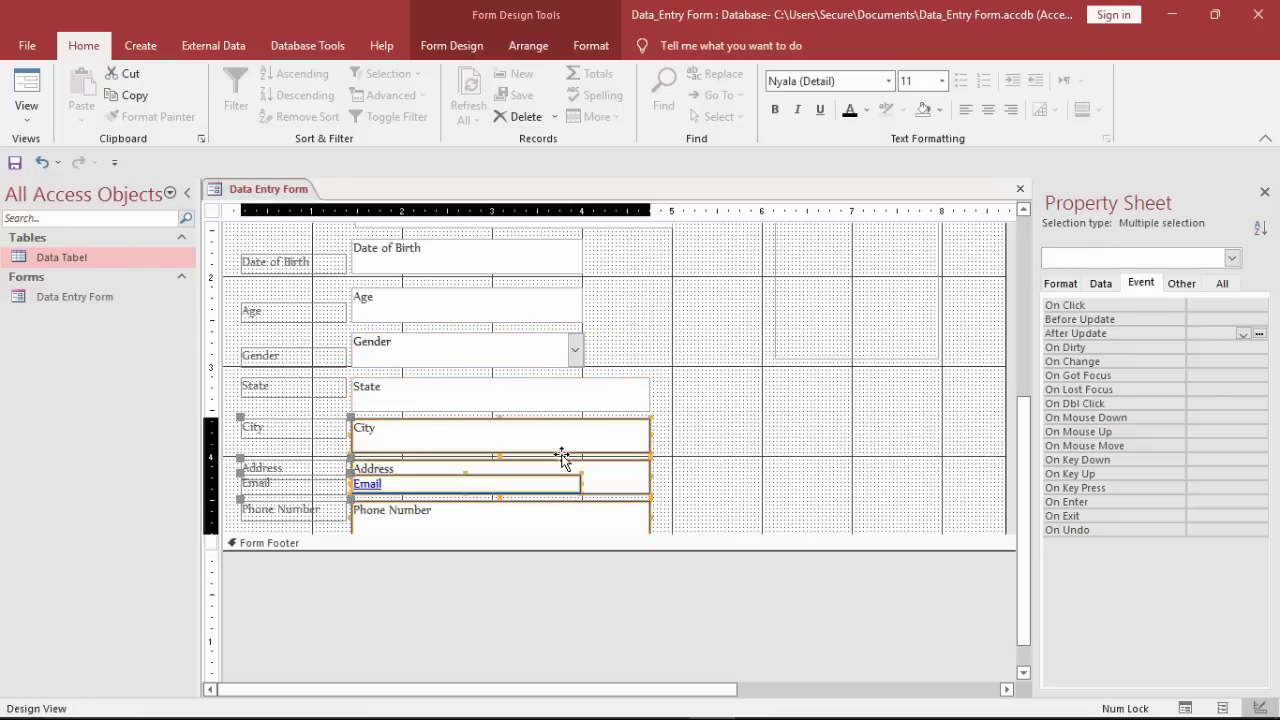
click(670, 517)
drag(670, 517, 686, 407)
click(849, 409)
drag(1024, 430, 1024, 455)
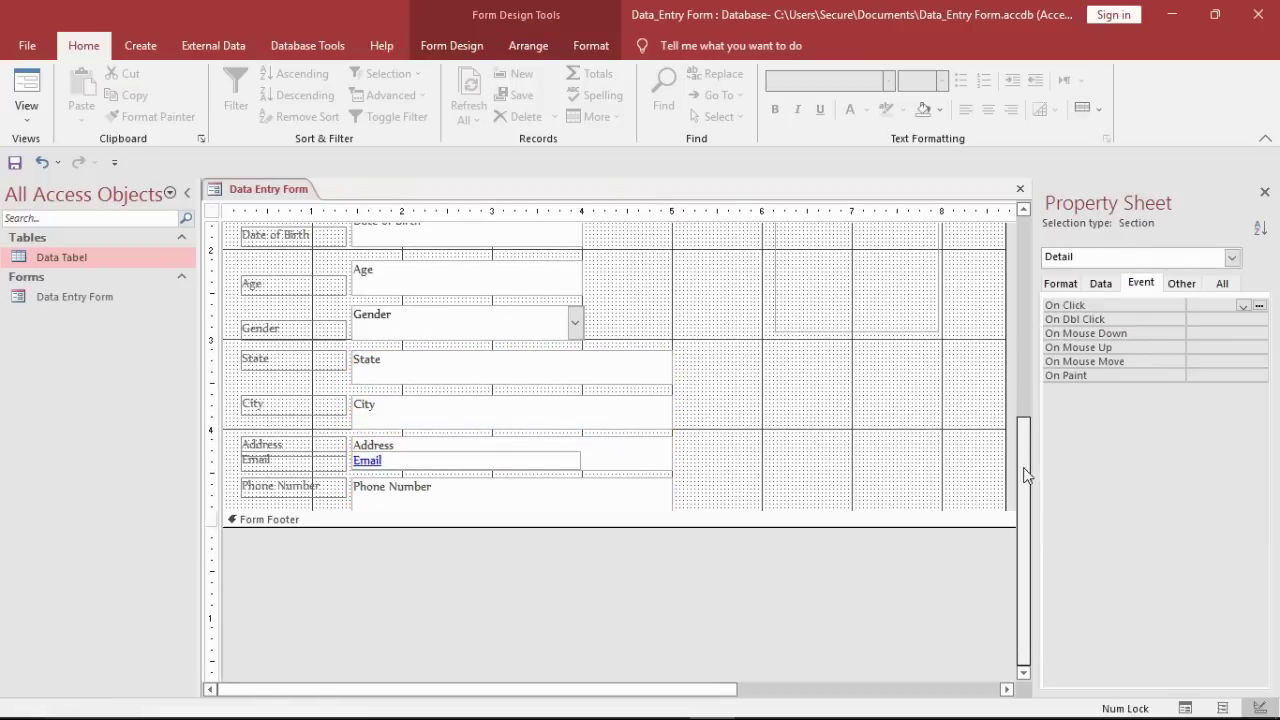
Step: Enlarge the Detail section, move Phone Number down a row, and put Email on its own widened row
drag(806, 516, 760, 609)
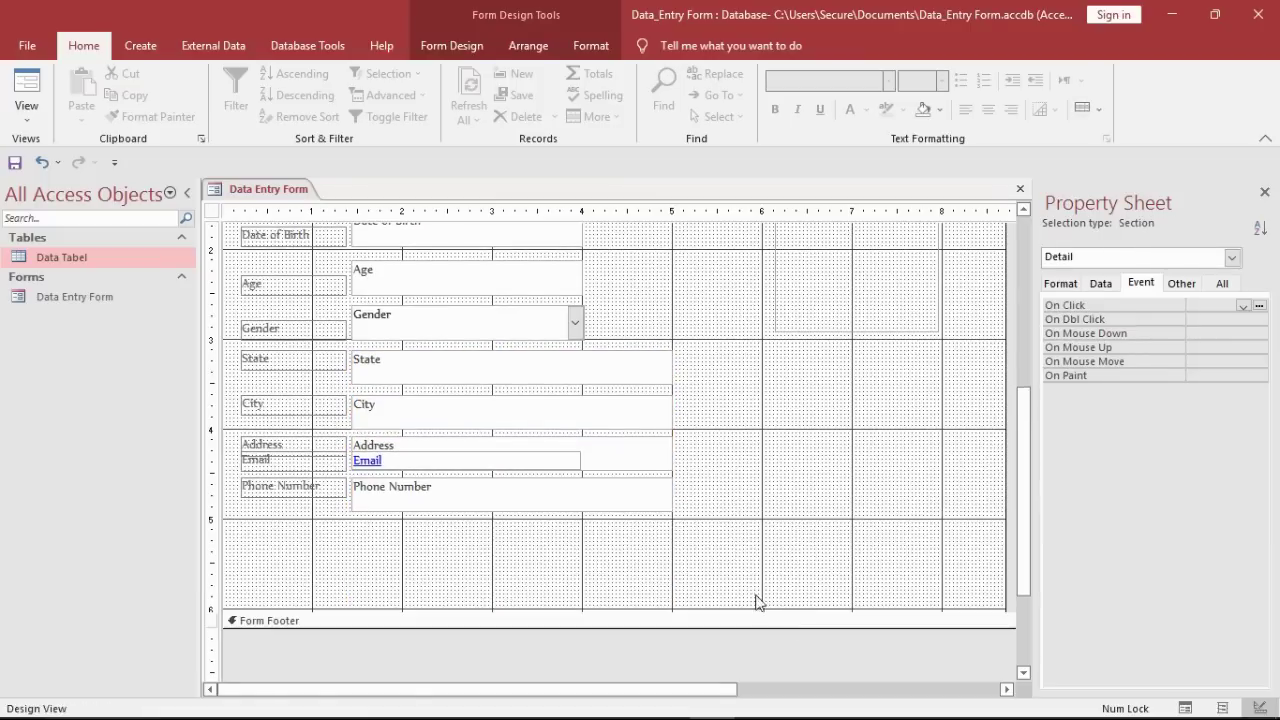
click(524, 491)
drag(530, 488, 531, 536)
click(514, 461)
drag(514, 461, 516, 490)
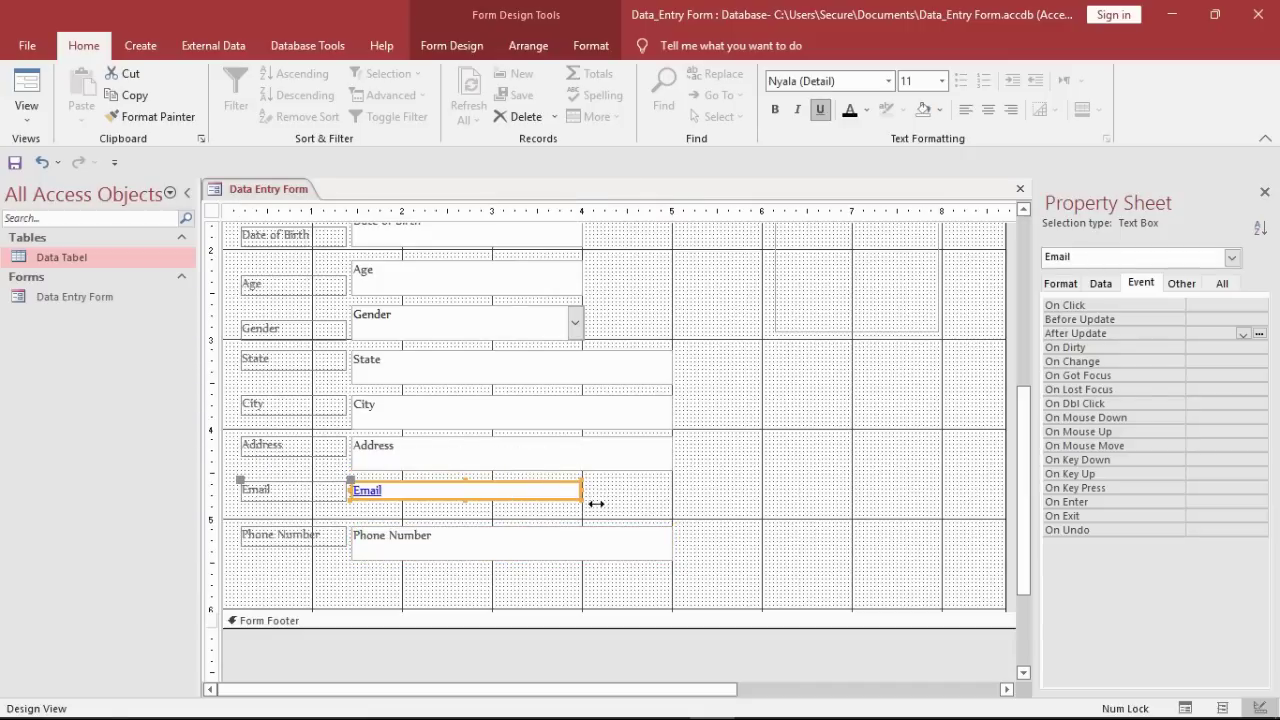
drag(596, 503, 675, 503)
Step: Undo a misplaced Email move and shorten the Detail section by raising the footer
click(515, 509)
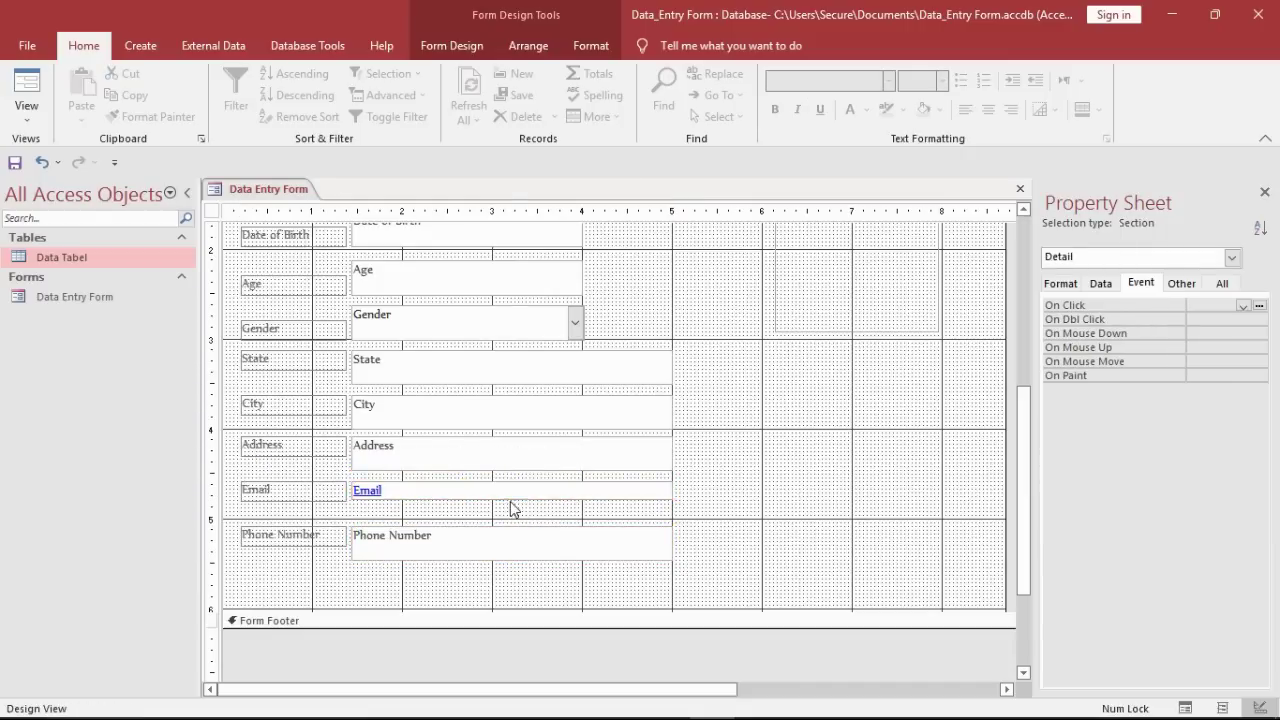
click(532, 491)
click(528, 505)
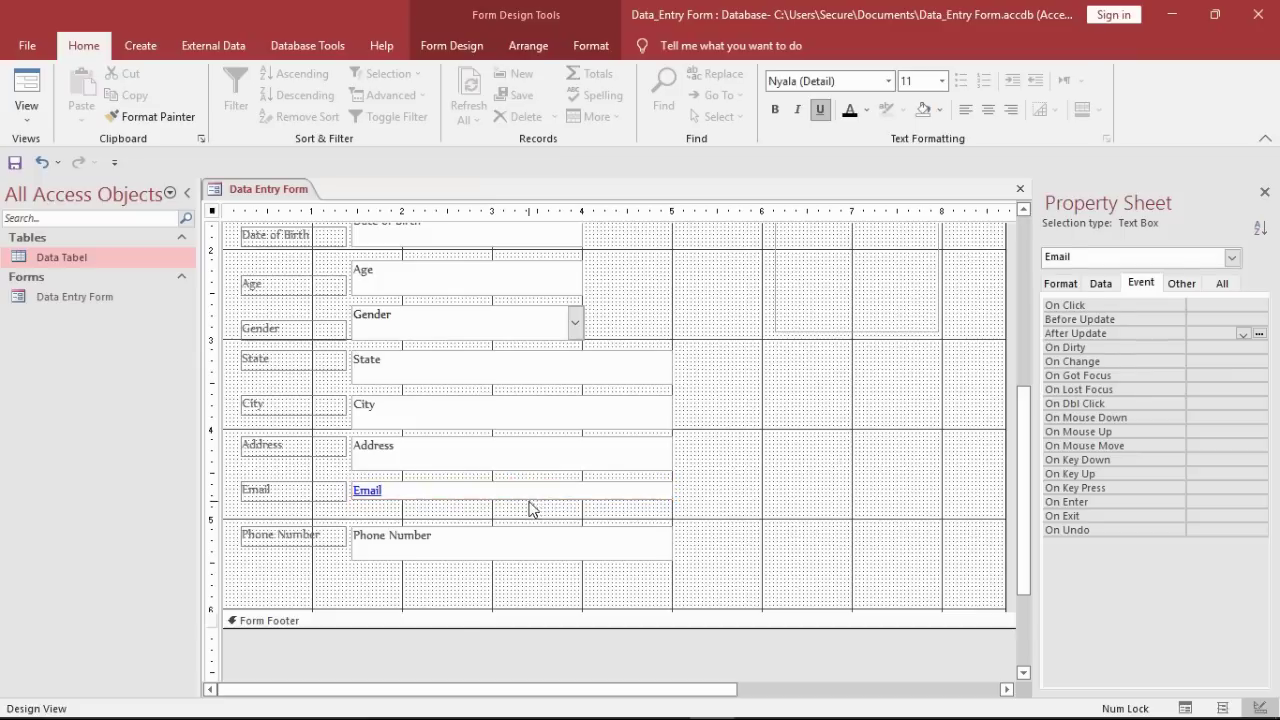
click(549, 489)
drag(549, 489, 527, 452)
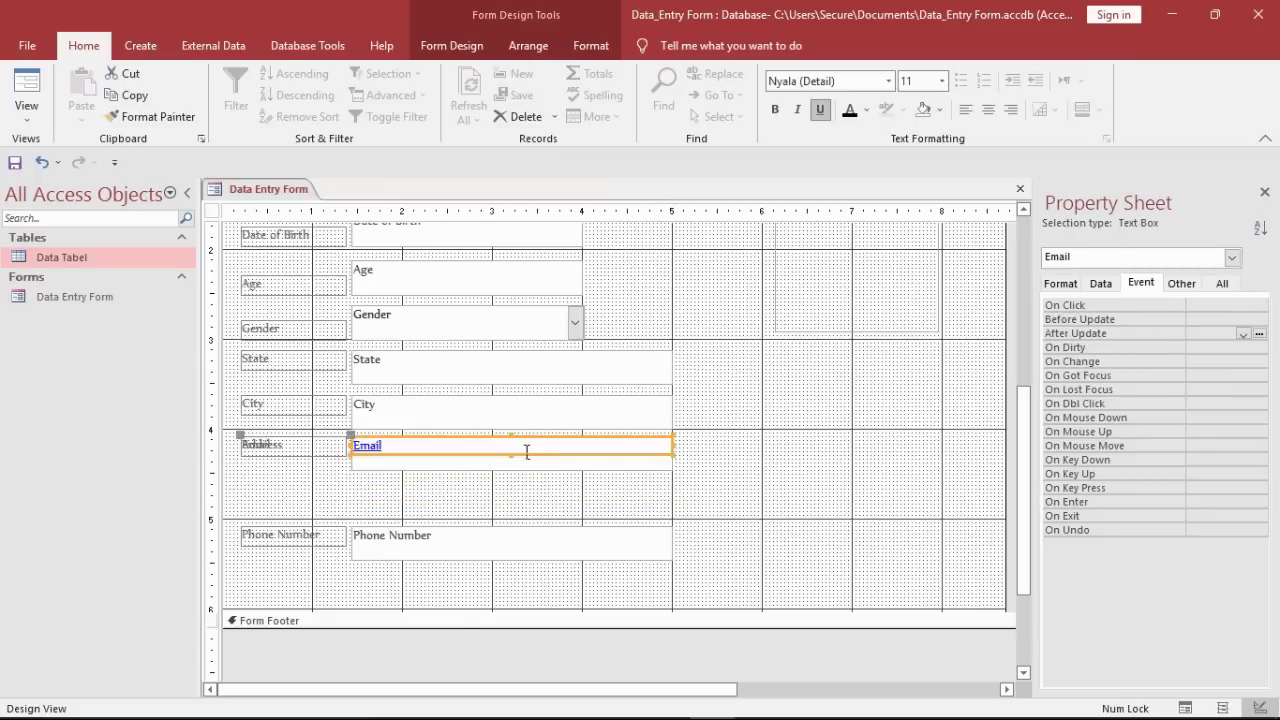
click(523, 495)
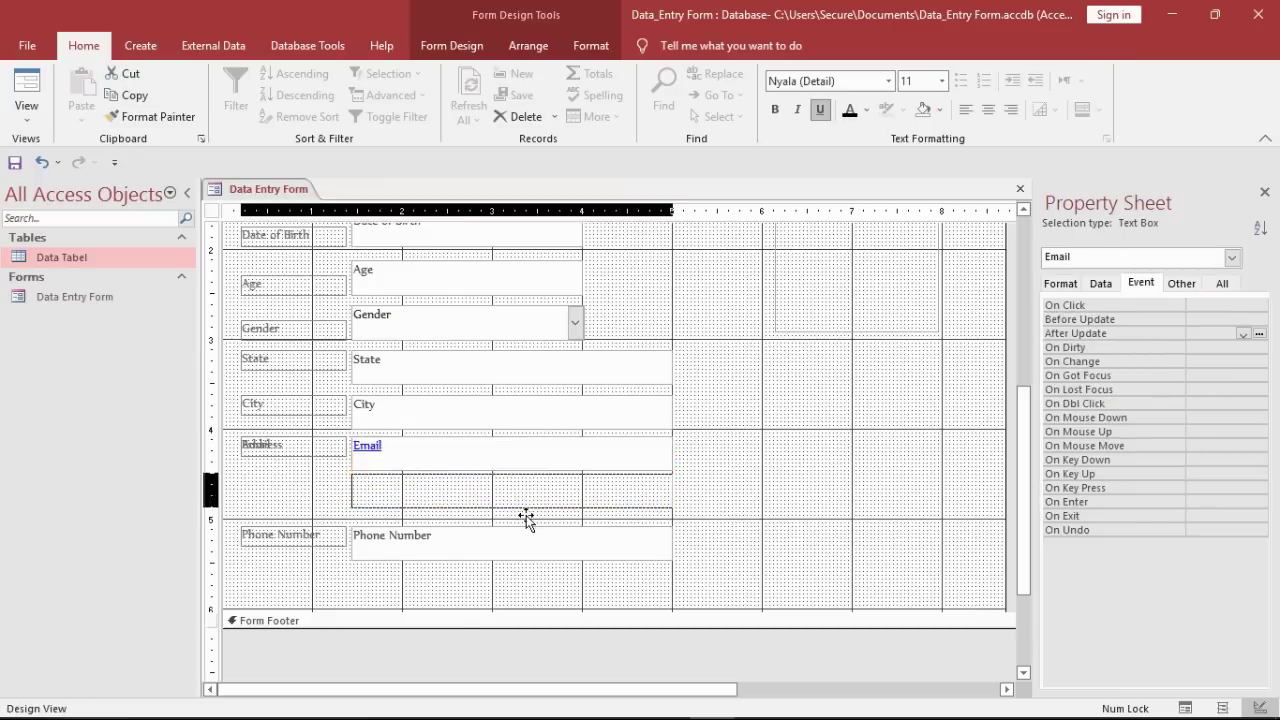
key(ctrl+z)
click(690, 522)
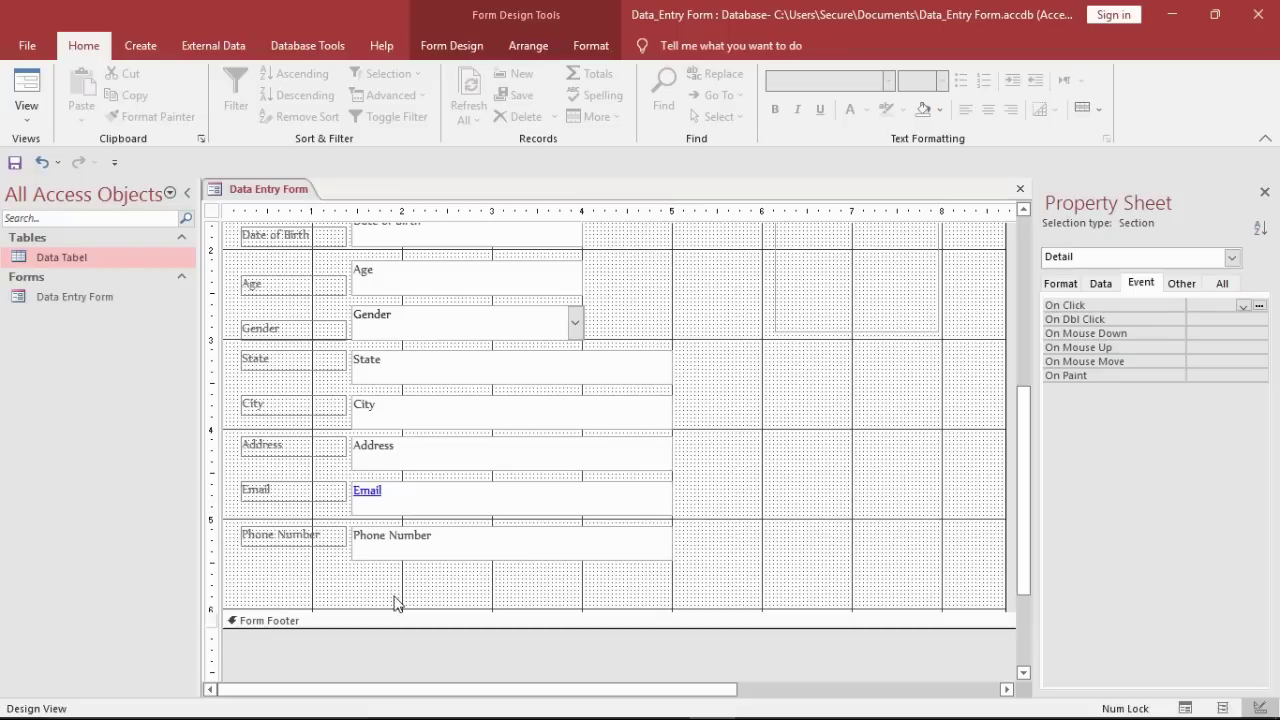
drag(401, 617, 394, 586)
drag(313, 563, 300, 288)
Step: Make the selected field labels black Georgia text at size 14
click(850, 113)
click(855, 85)
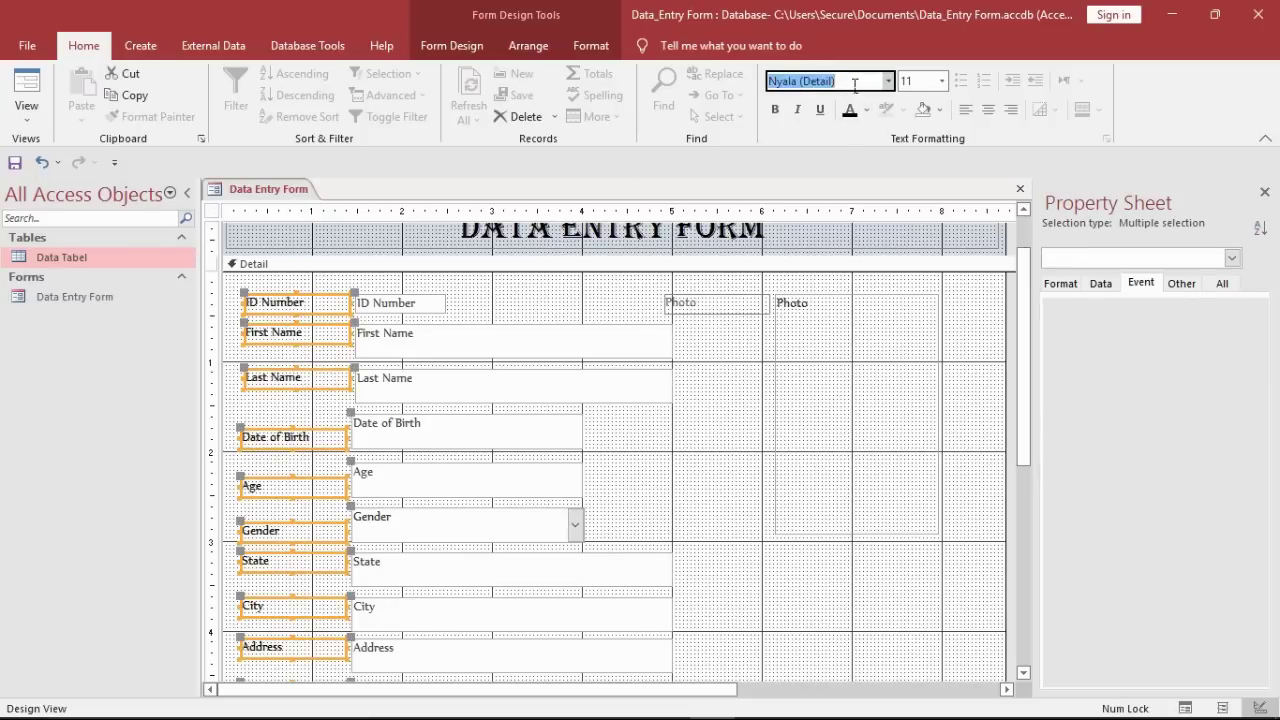
click(940, 82)
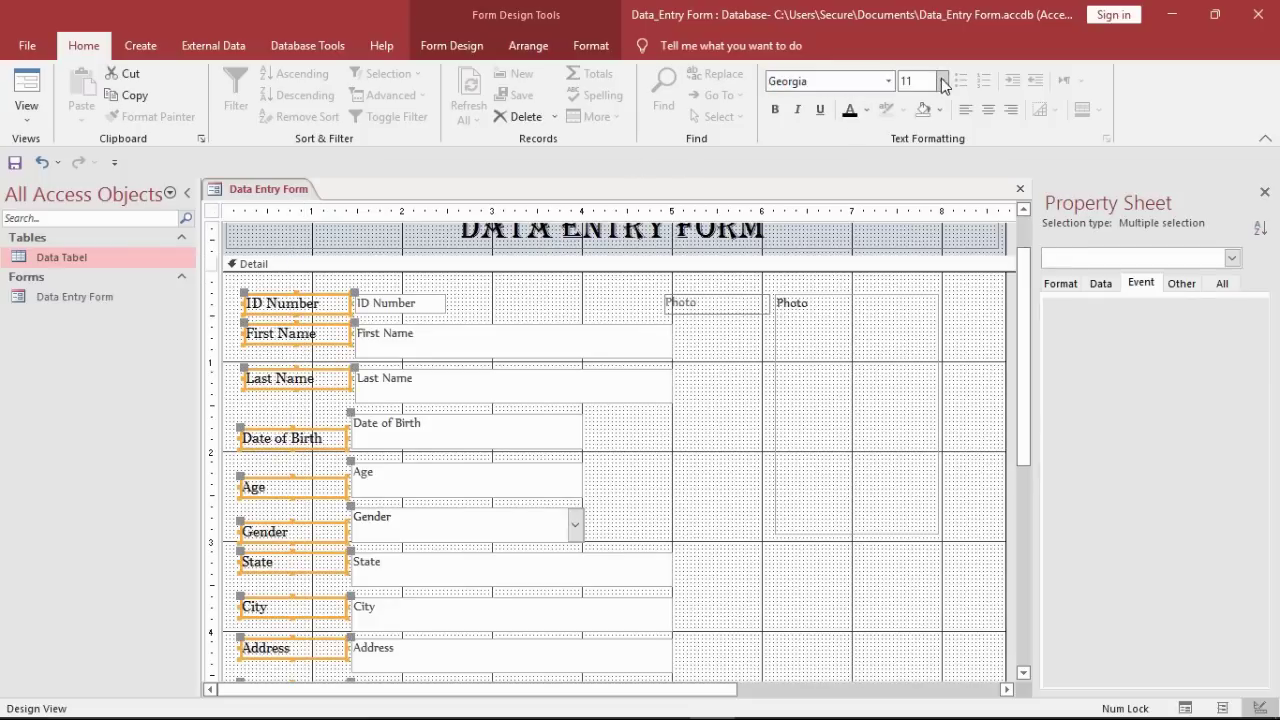
click(916, 197)
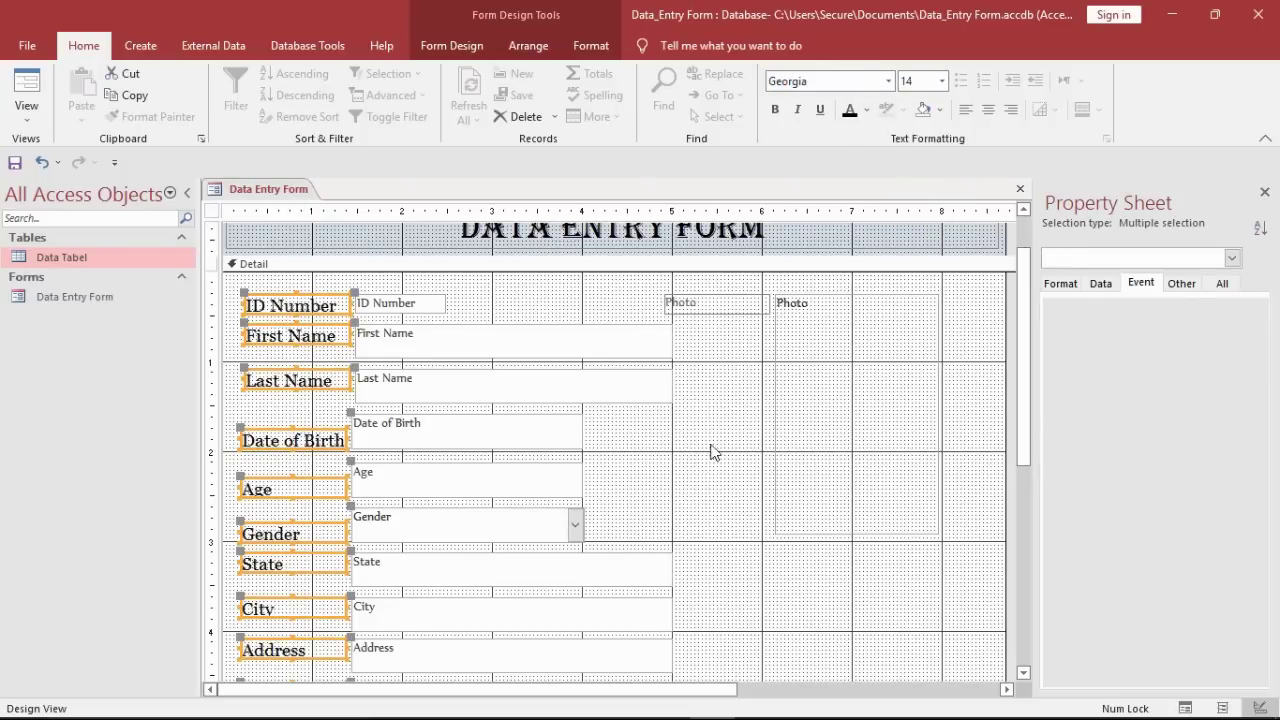
drag(1024, 400, 1024, 484)
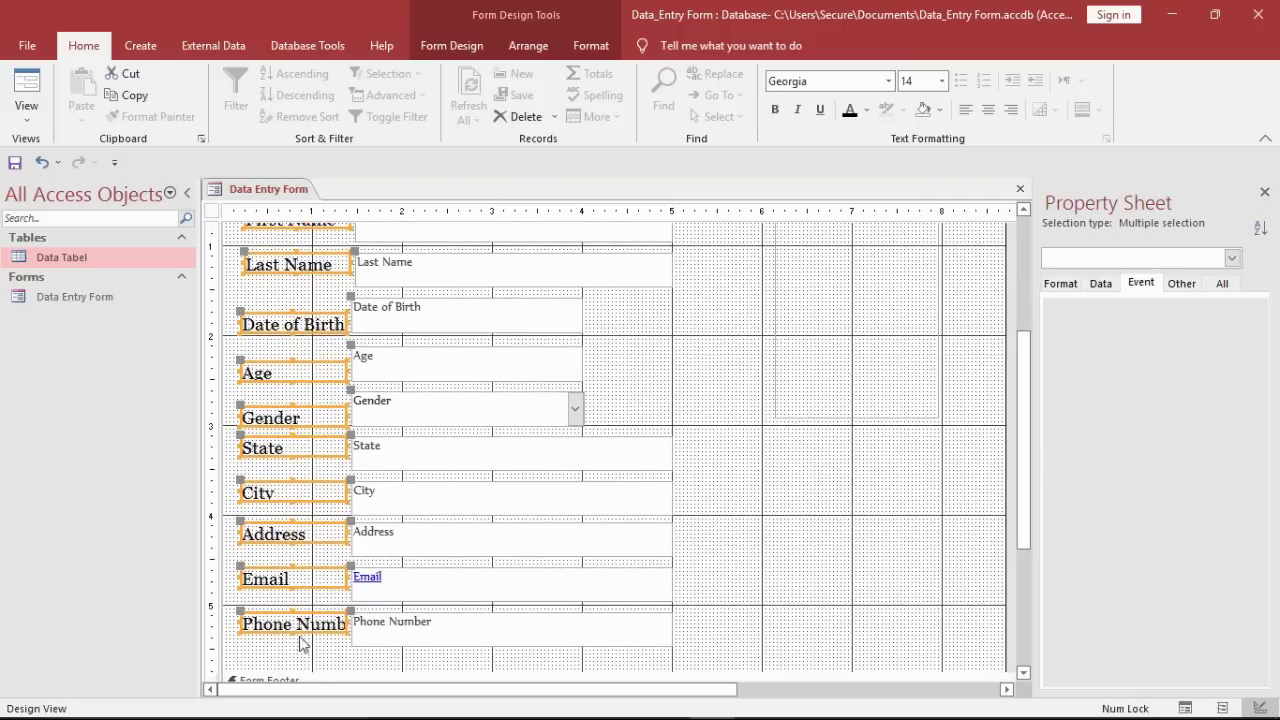
Step: Widen the labels so the fields shift slightly right
drag(257, 636, 308, 640)
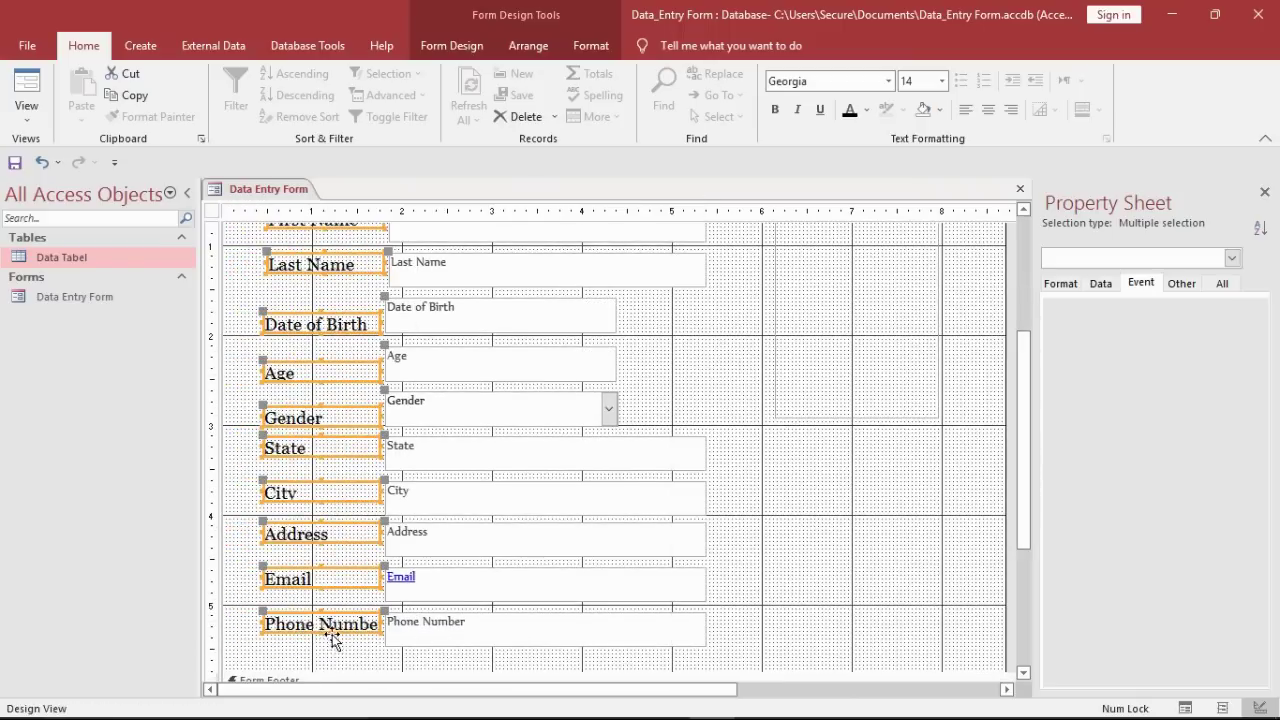
click(845, 455)
drag(1010, 396, 1008, 320)
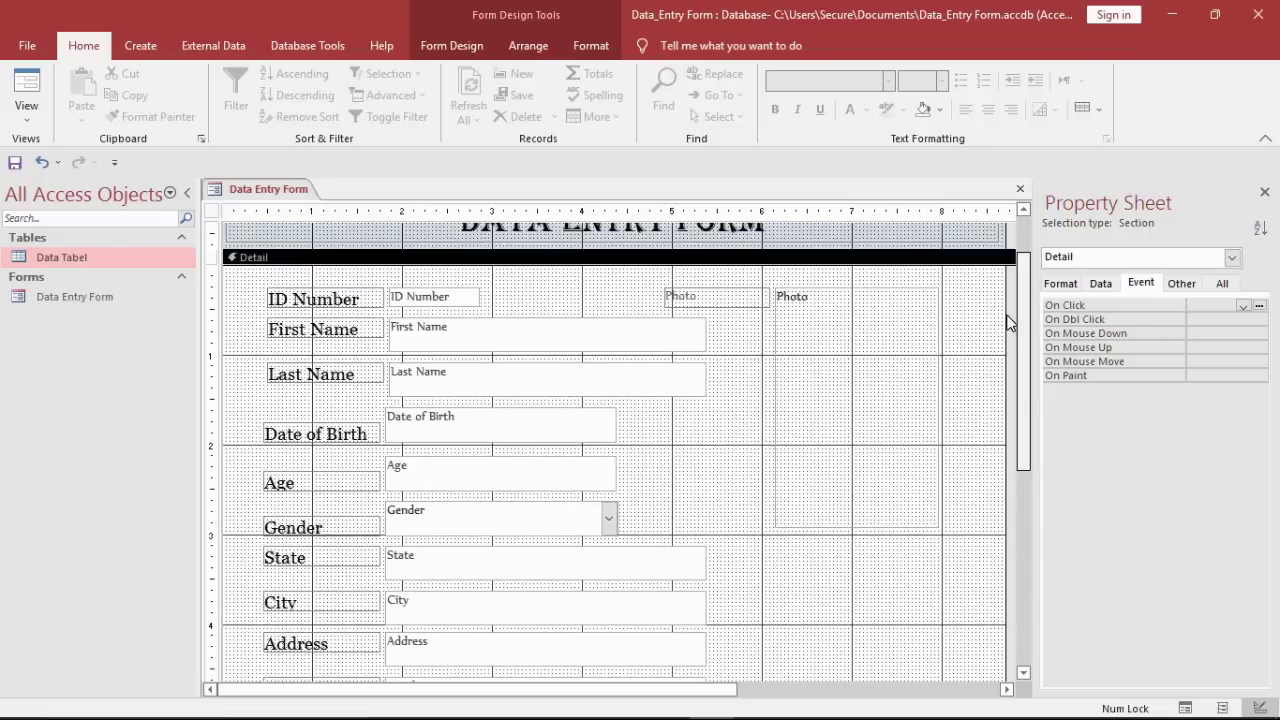
drag(616, 402, 388, 306)
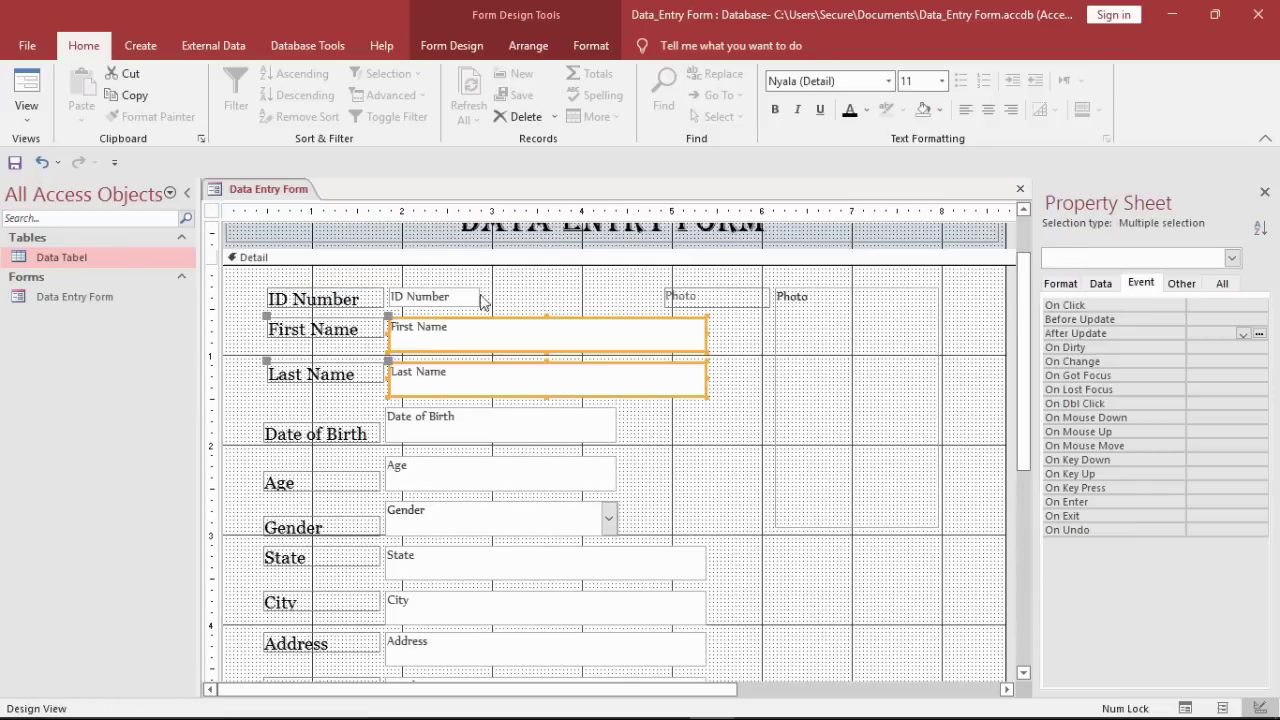
drag(490, 272, 446, 432)
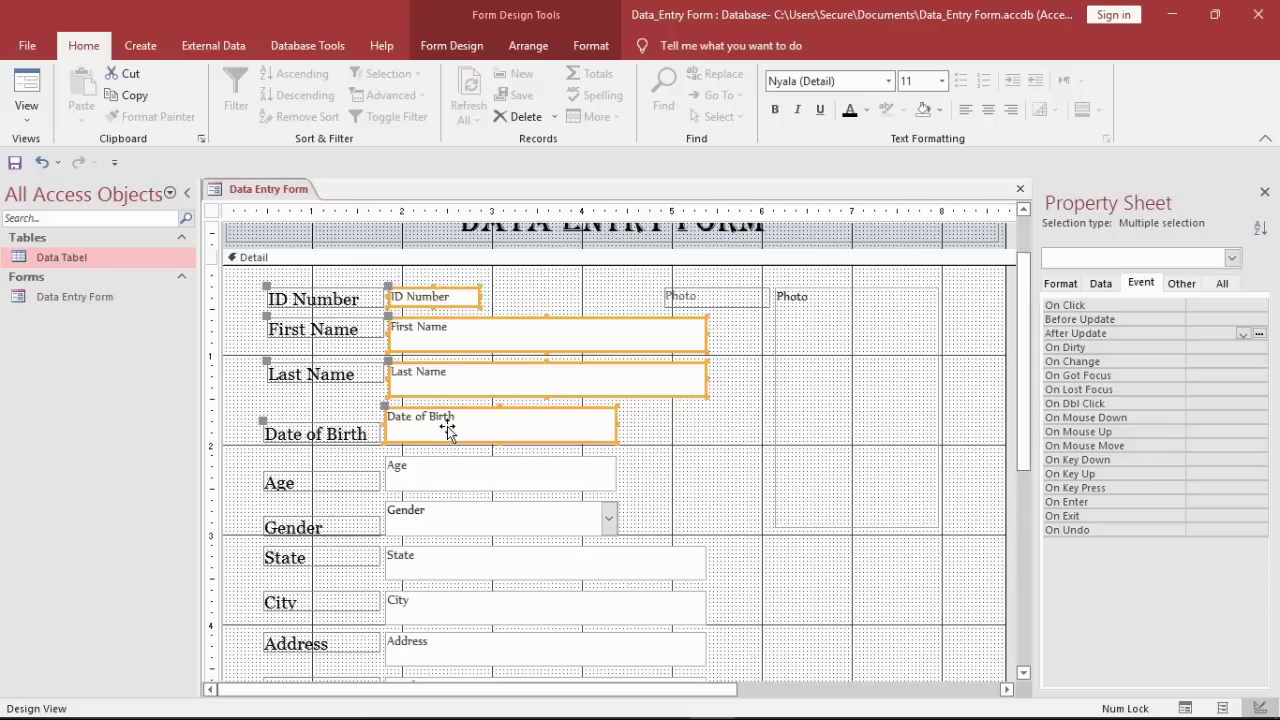
Step: Select all text boxes from ID Number to Phone Number and set their font to Georgia, size 14
click(364, 466)
drag(476, 274, 496, 394)
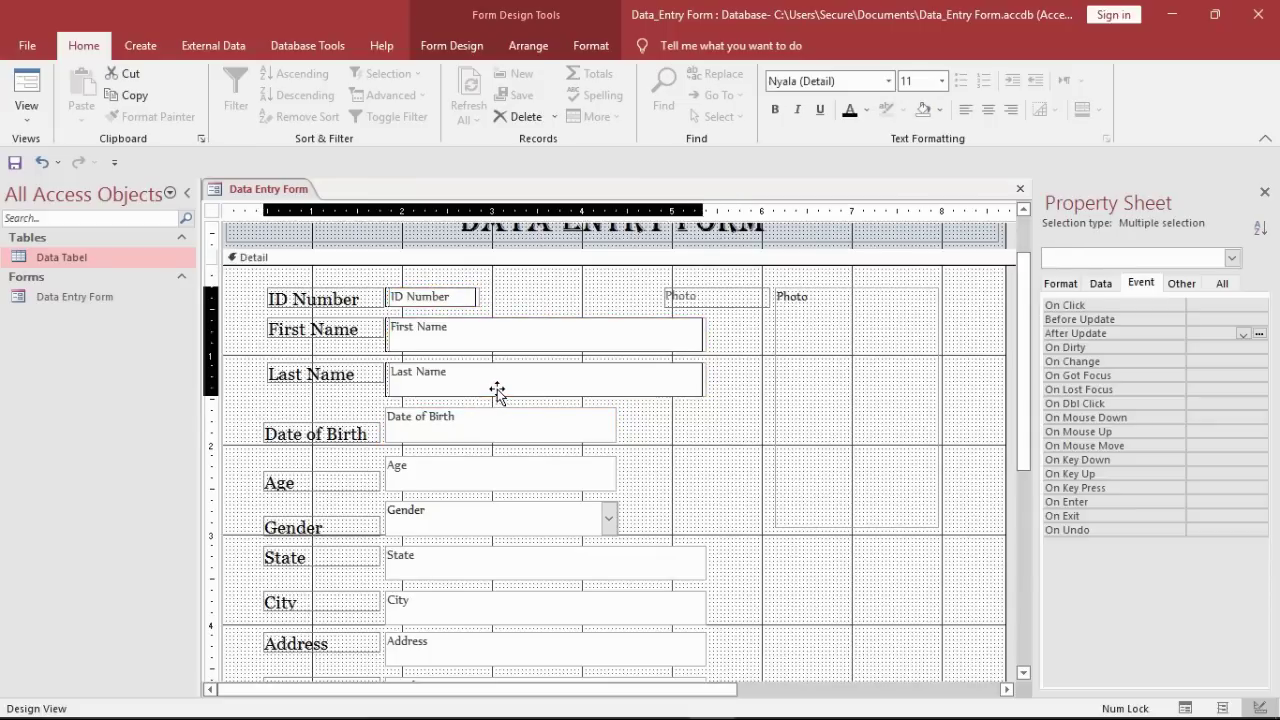
click(490, 290)
drag(500, 283, 471, 657)
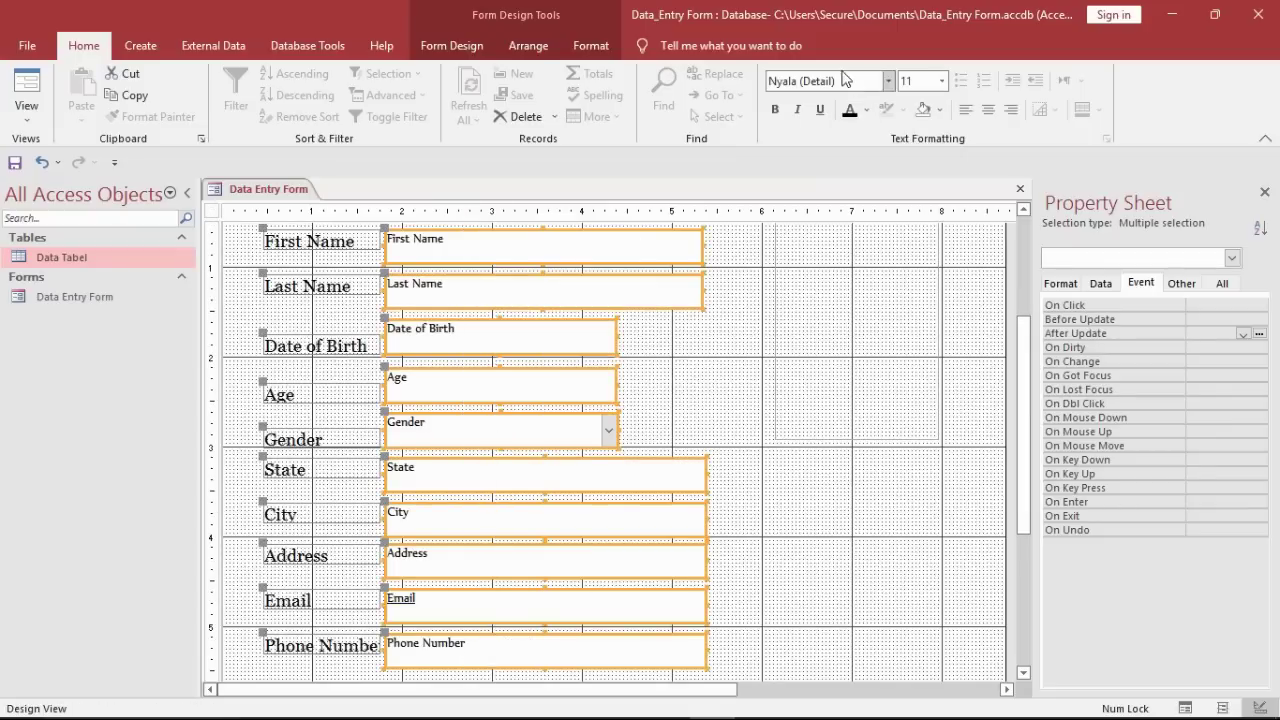
click(846, 84)
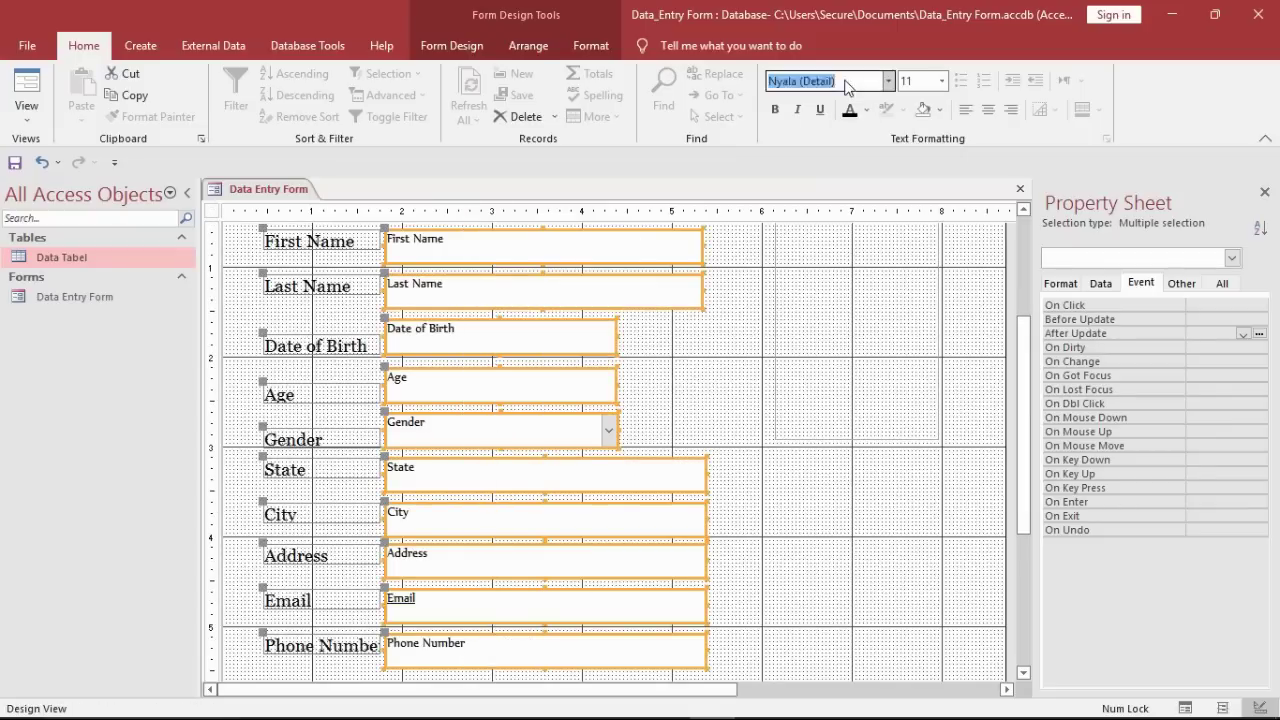
text(Geor)
key(Return)
click(941, 81)
click(915, 190)
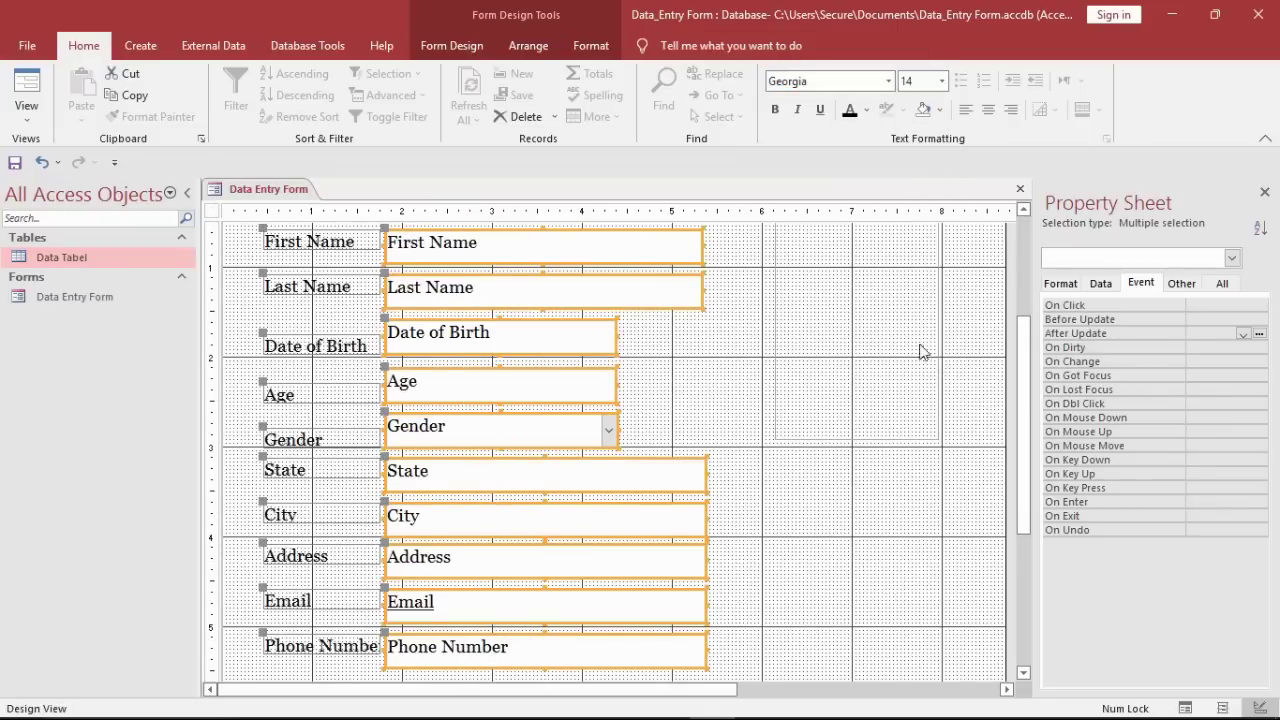
drag(1015, 388, 1025, 303)
Step: Nudge the Photo control right and stretch the DATA ENTRY FORM title wider across the header
click(893, 385)
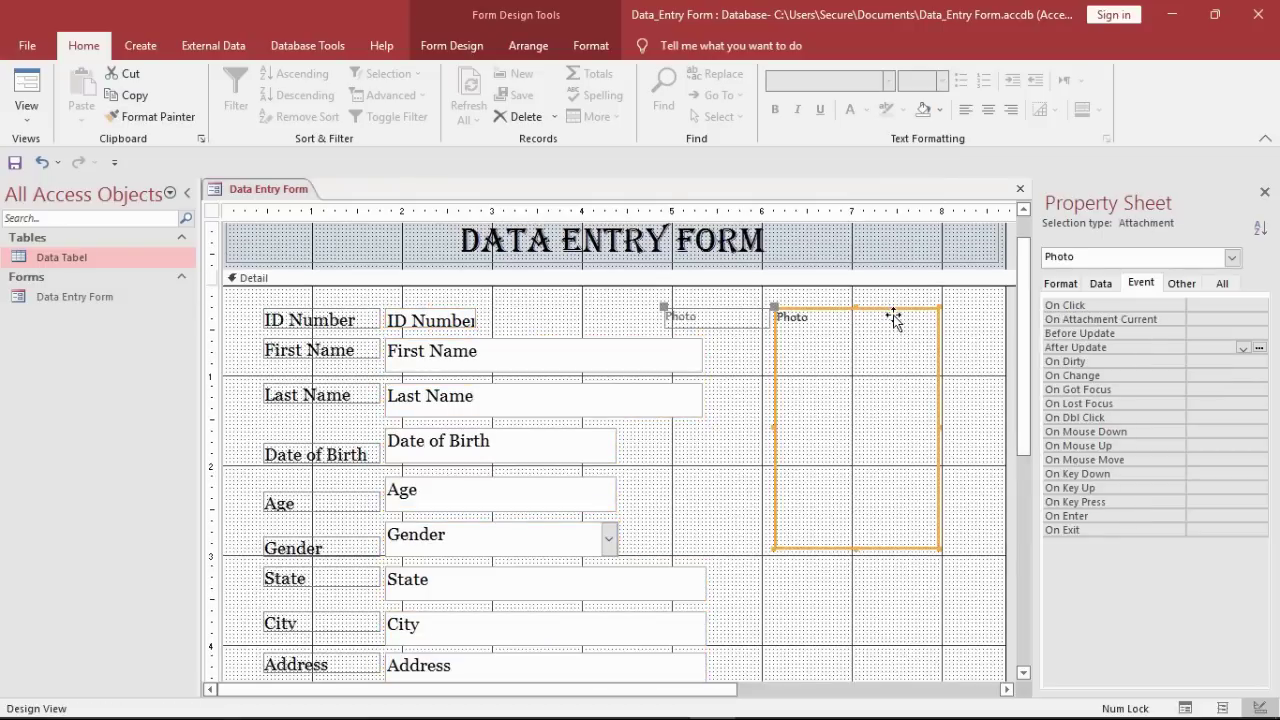
drag(946, 320, 940, 320)
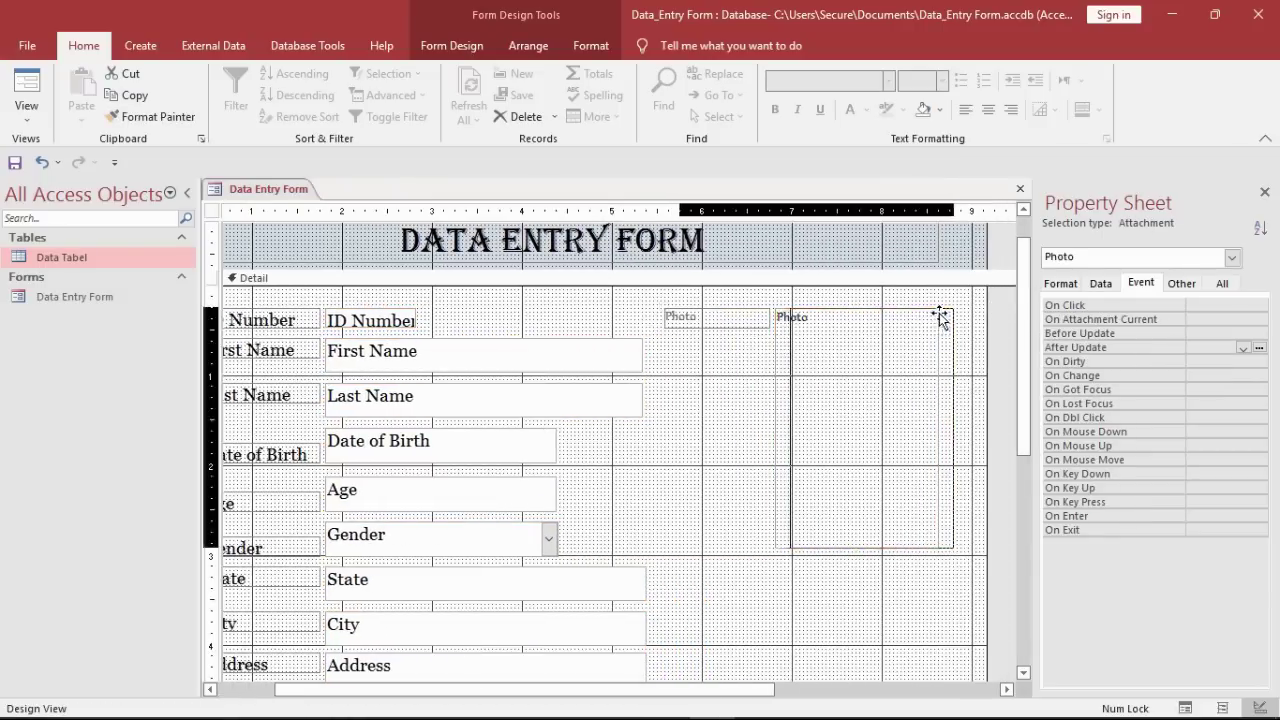
click(937, 262)
drag(951, 249, 987, 250)
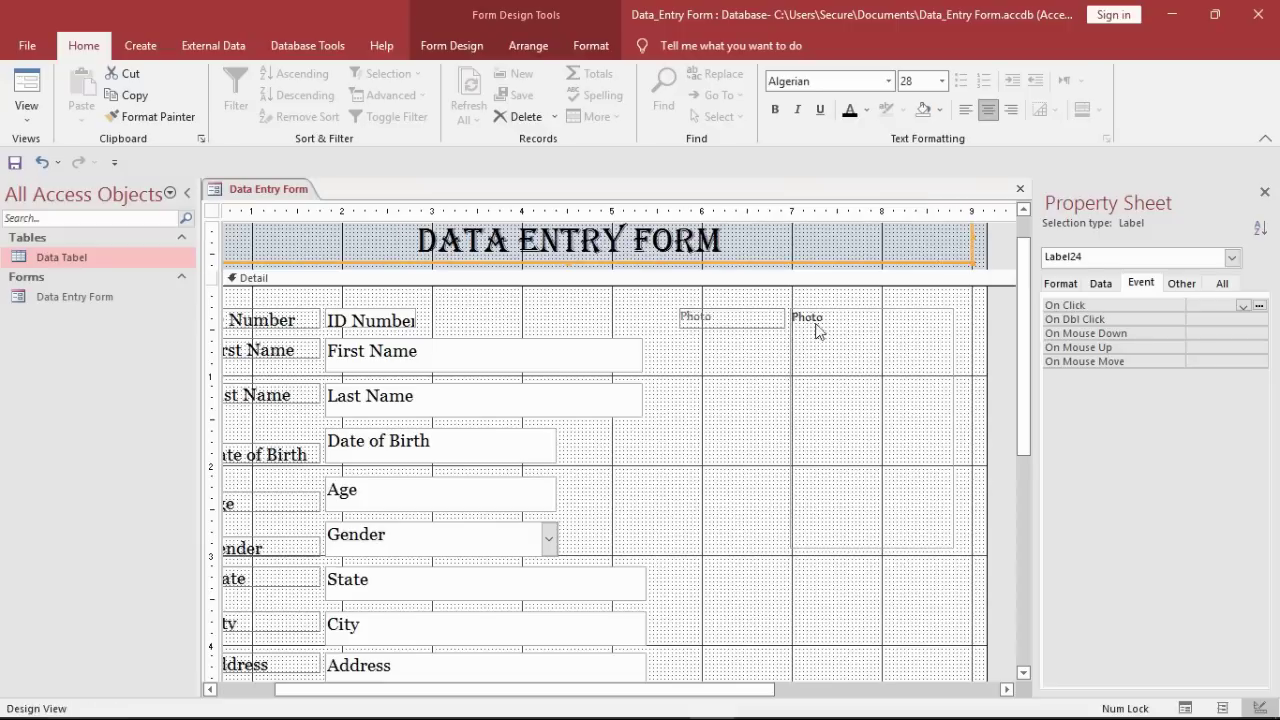
Step: Set the Photo label's font to Georgia, size 14
click(760, 327)
click(860, 85)
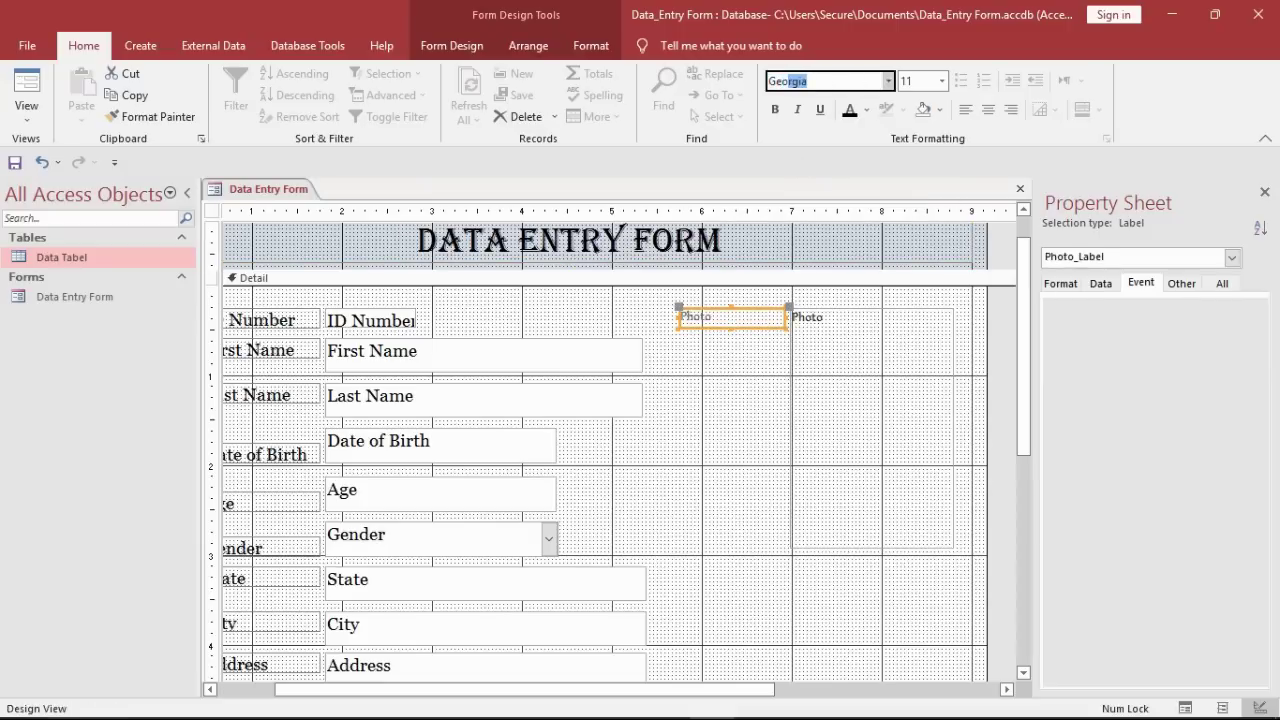
text(Ge)
key(Return)
click(941, 80)
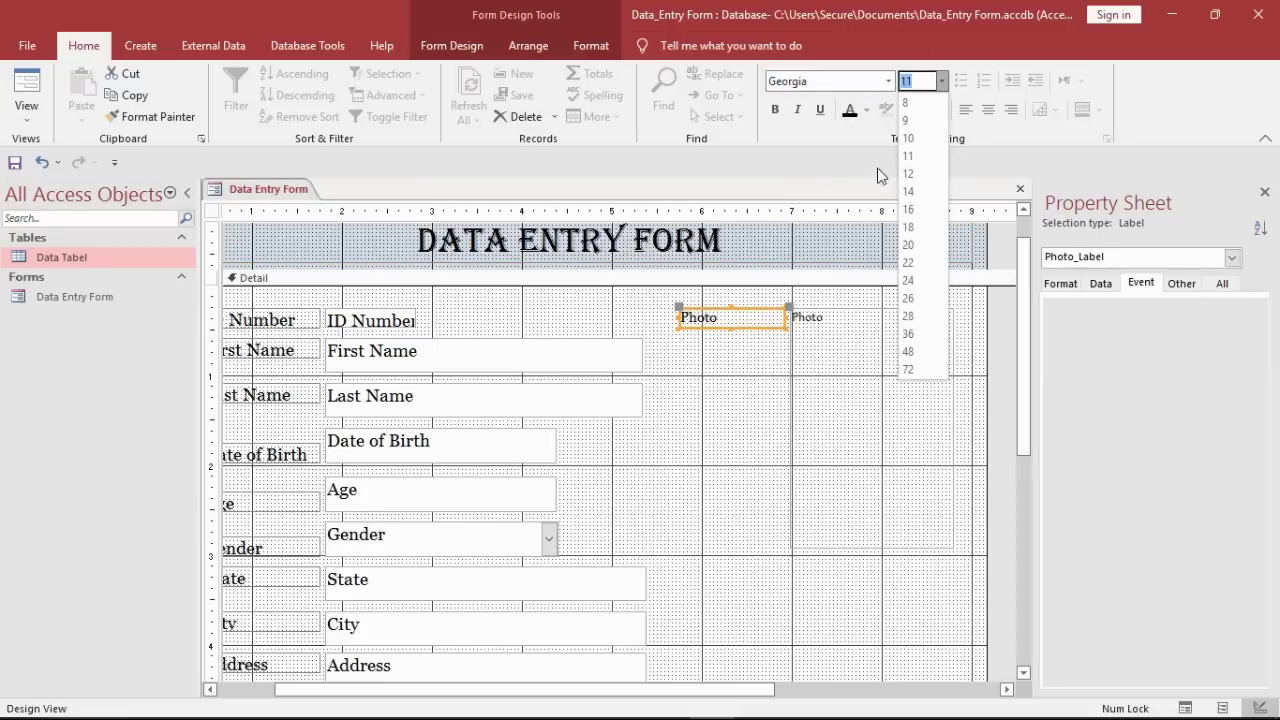
click(910, 180)
Step: Widen the ID Number text box
click(560, 343)
click(416, 326)
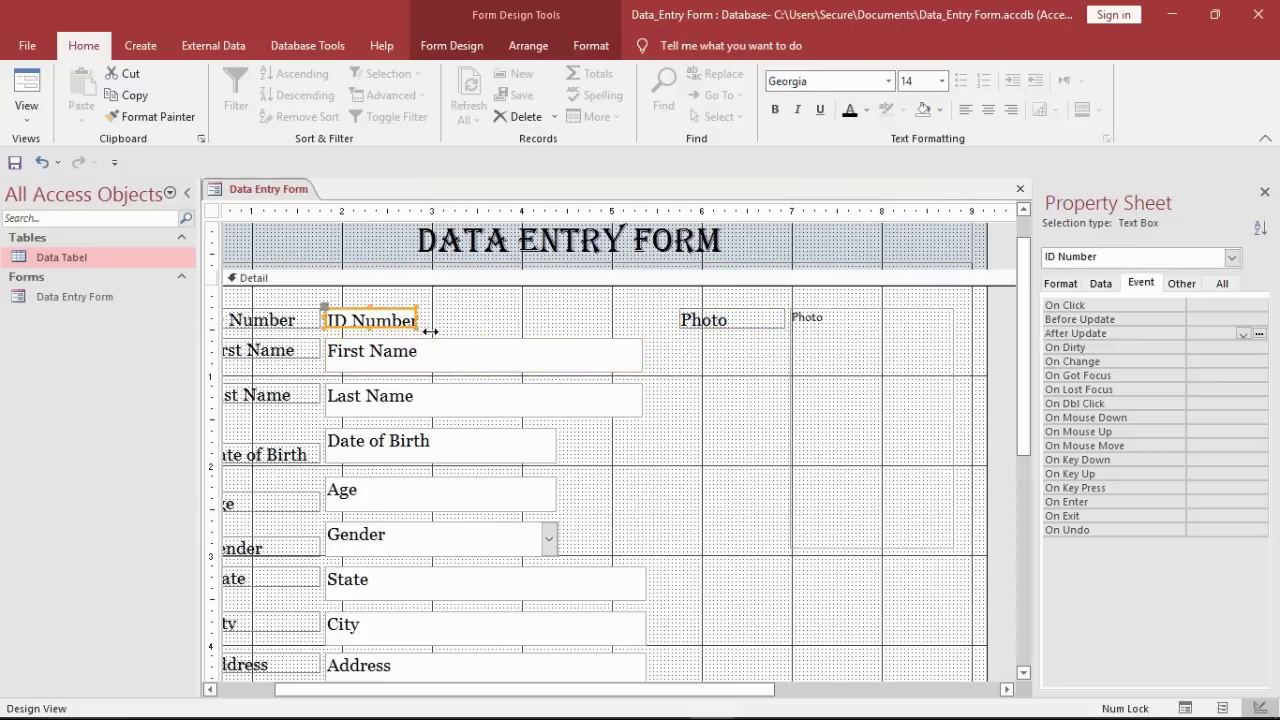
drag(426, 328, 470, 330)
Step: Make the Photo attachment box shorter and narrower
click(691, 354)
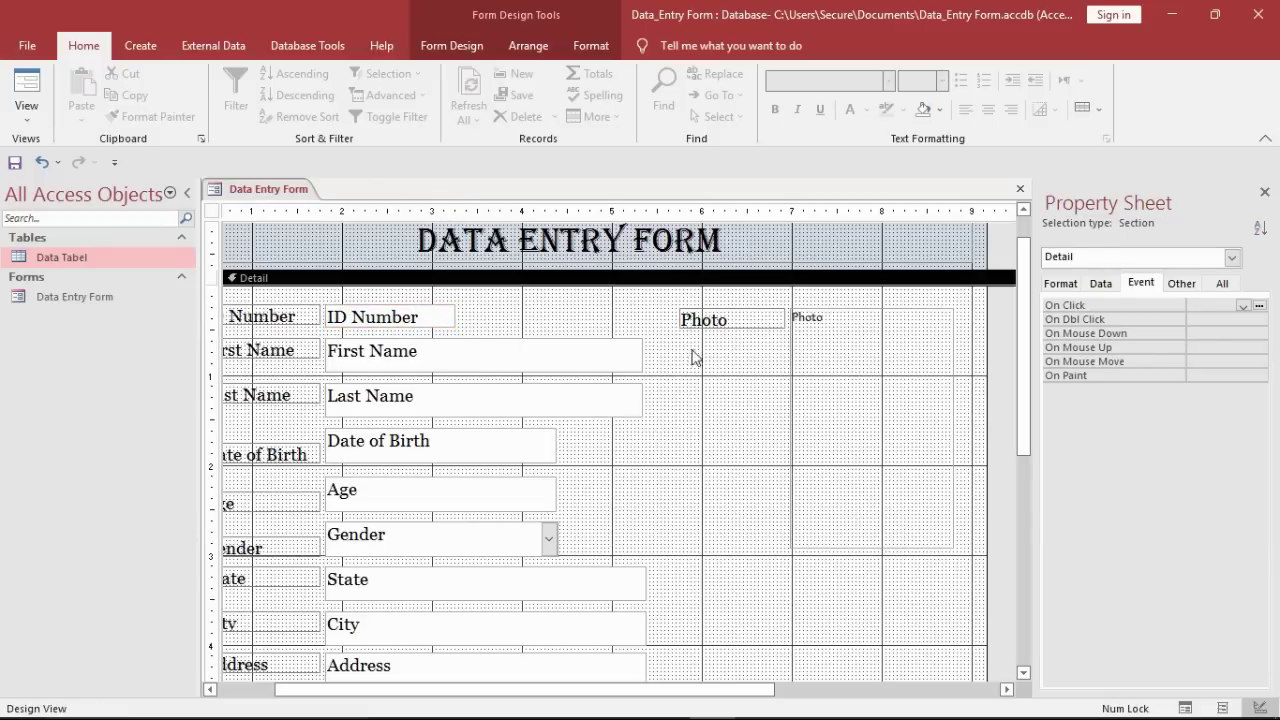
click(862, 500)
drag(876, 550, 883, 464)
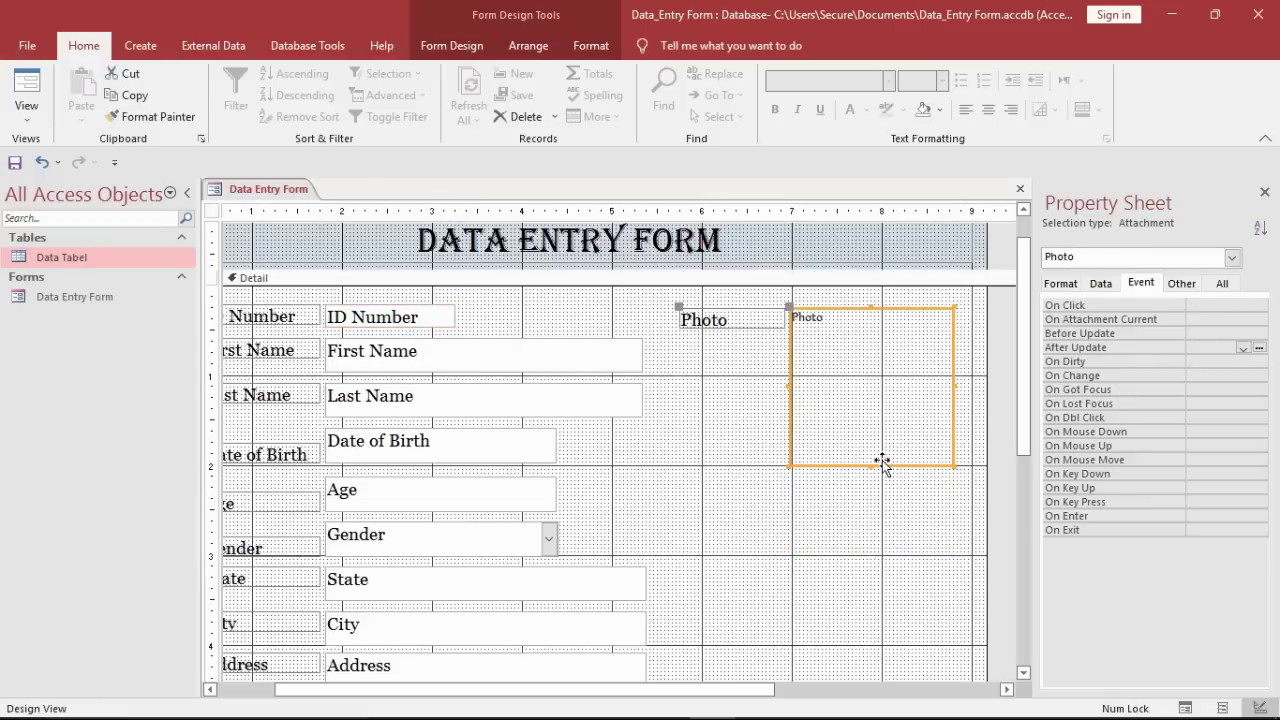
drag(958, 400, 943, 400)
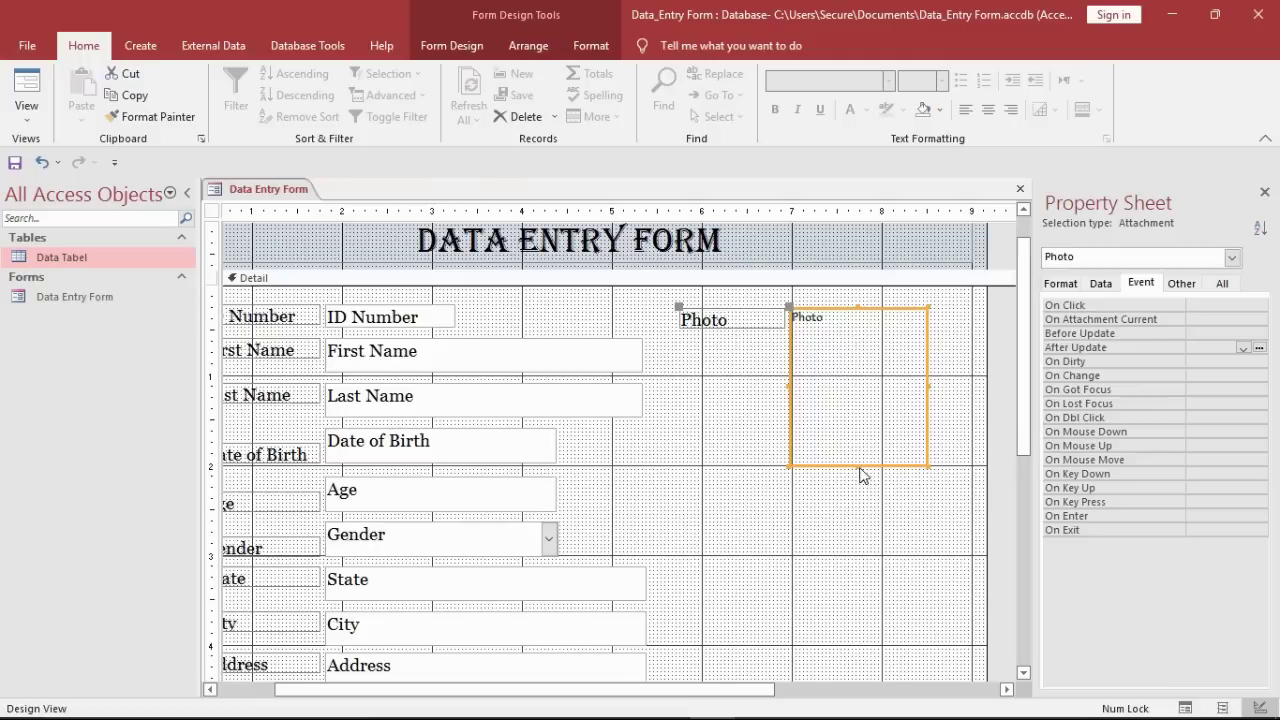
drag(864, 468, 871, 453)
drag(943, 389, 938, 388)
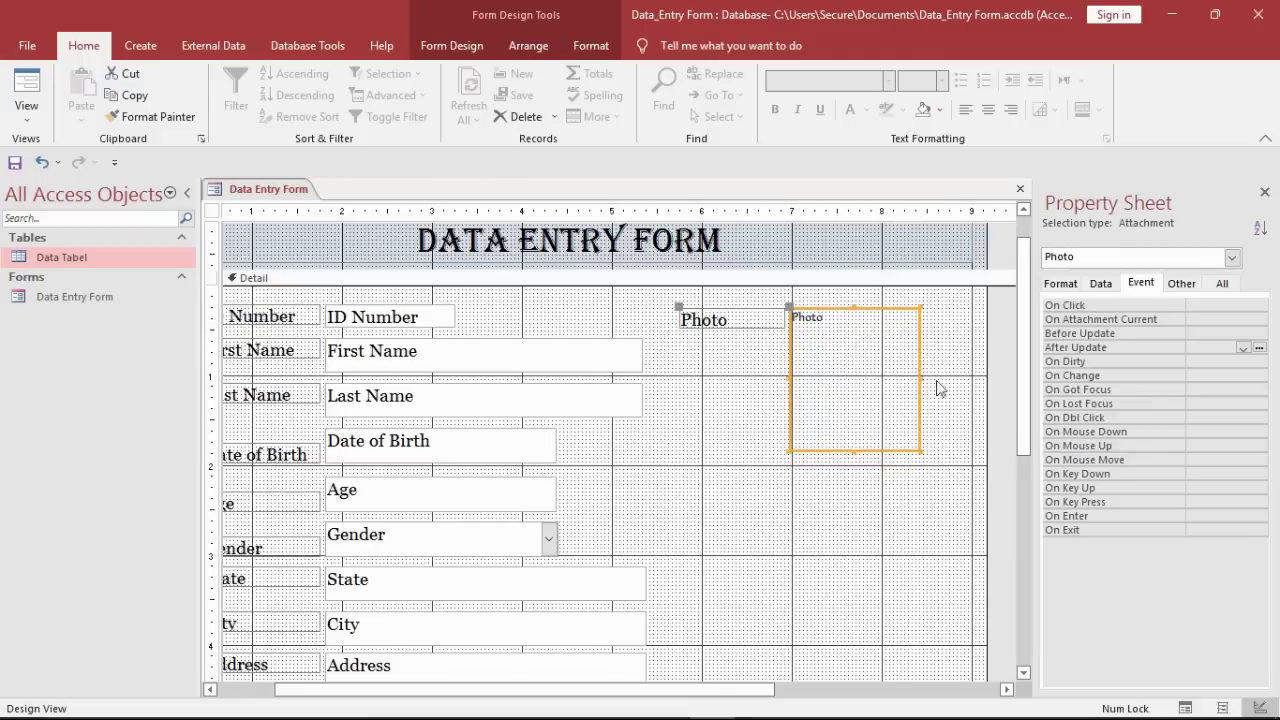
click(940, 388)
Step: Shift the Photo box and its Photo label slightly to the right
click(900, 317)
drag(900, 317, 916, 317)
click(648, 344)
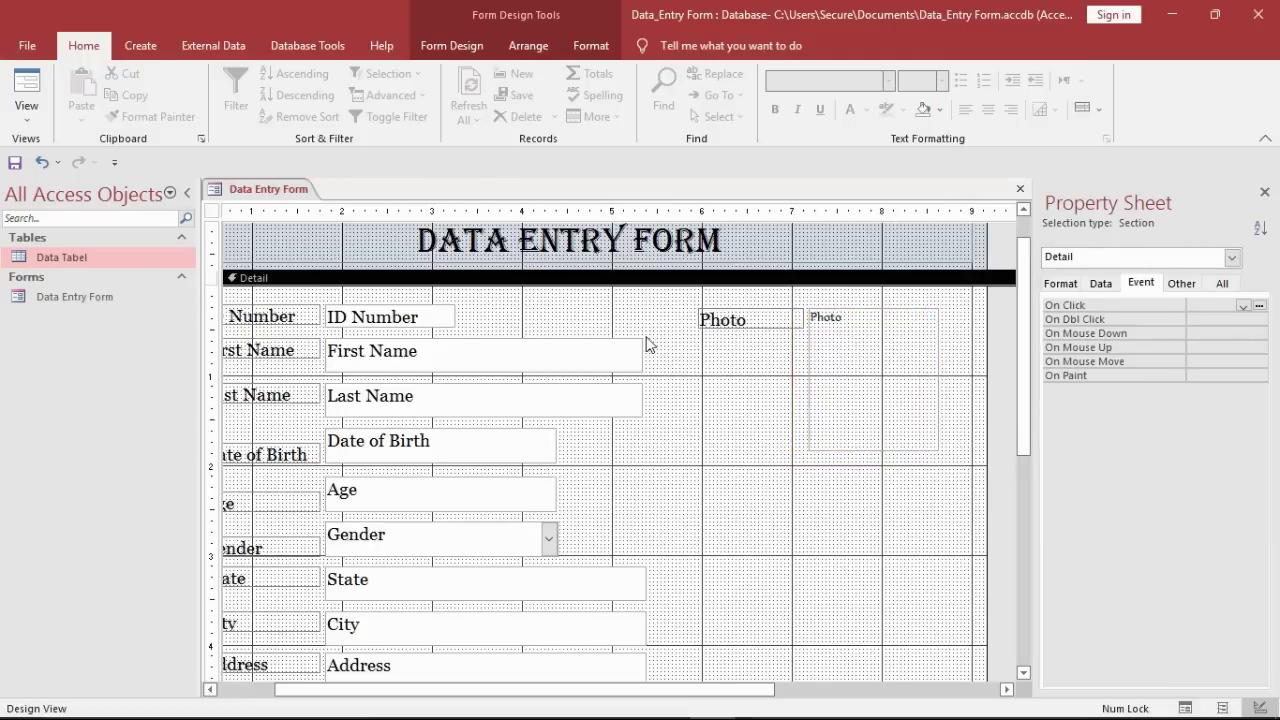
drag(706, 322, 739, 322)
click(691, 366)
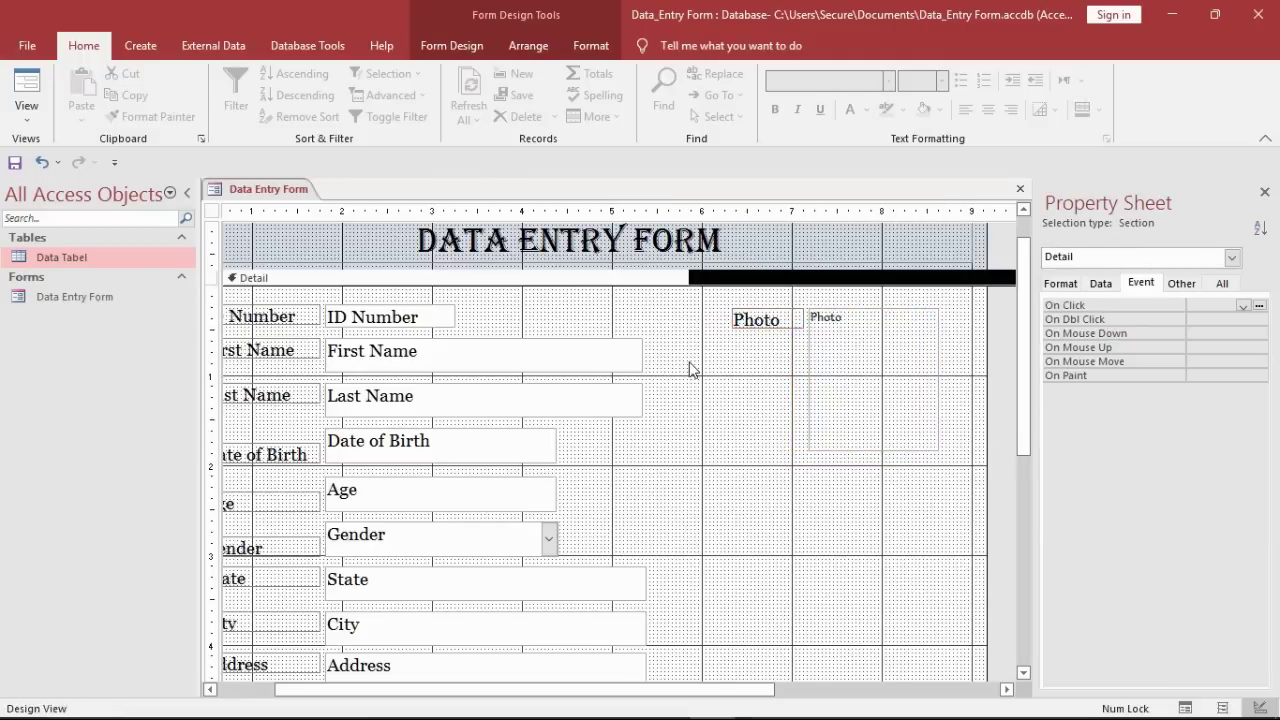
right_click(291, 190)
Step: Fill the Detail section background with light blue
key(Escape)
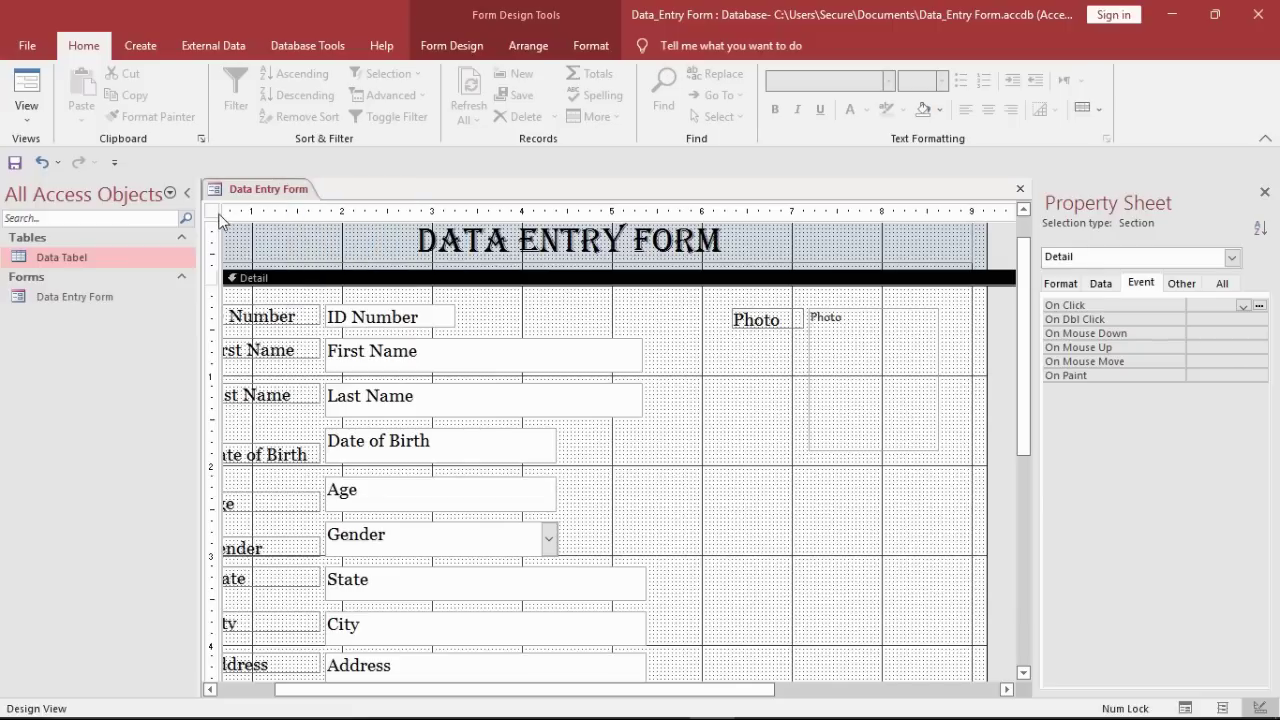
click(212, 211)
click(1181, 284)
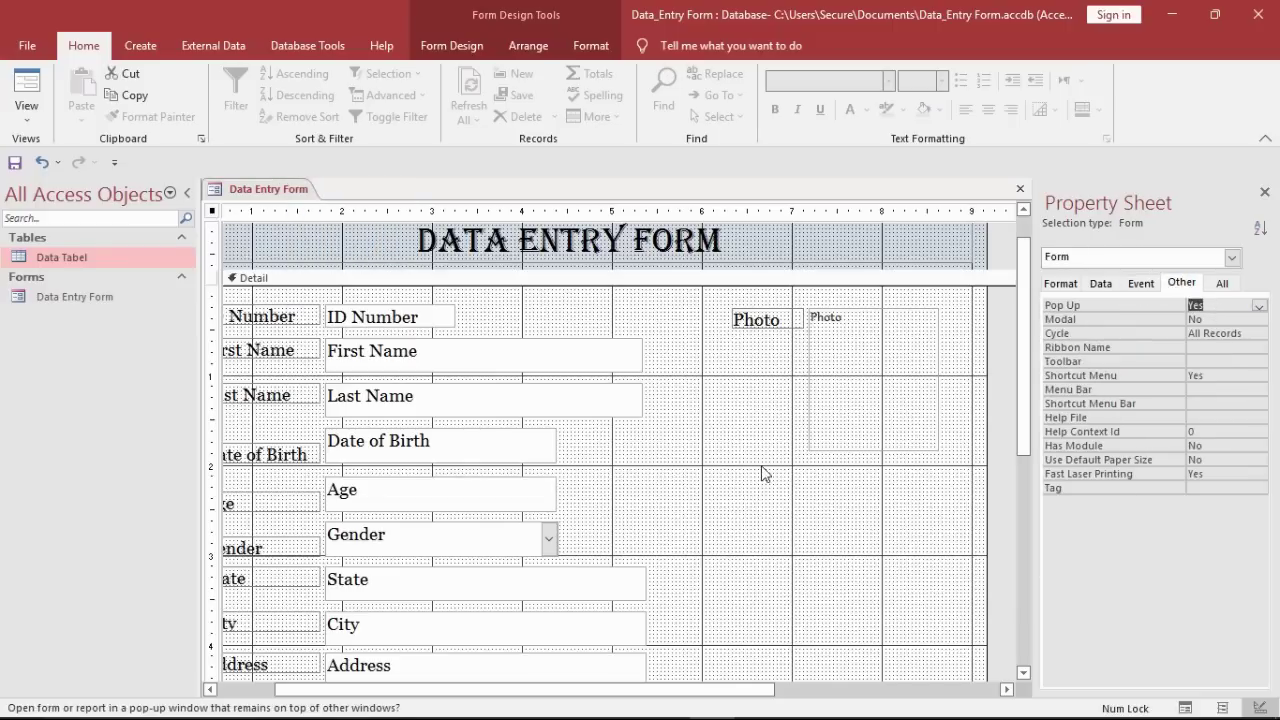
right_click(702, 394)
mouse_move(835, 476)
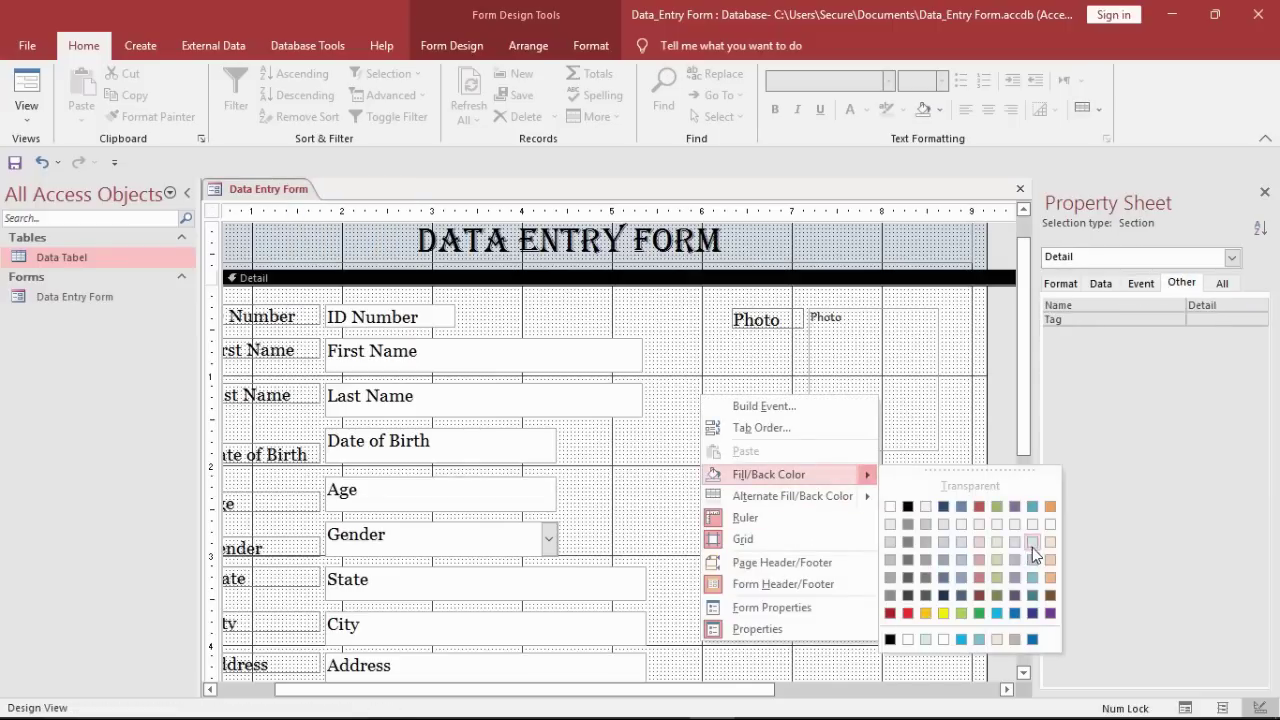
click(1032, 549)
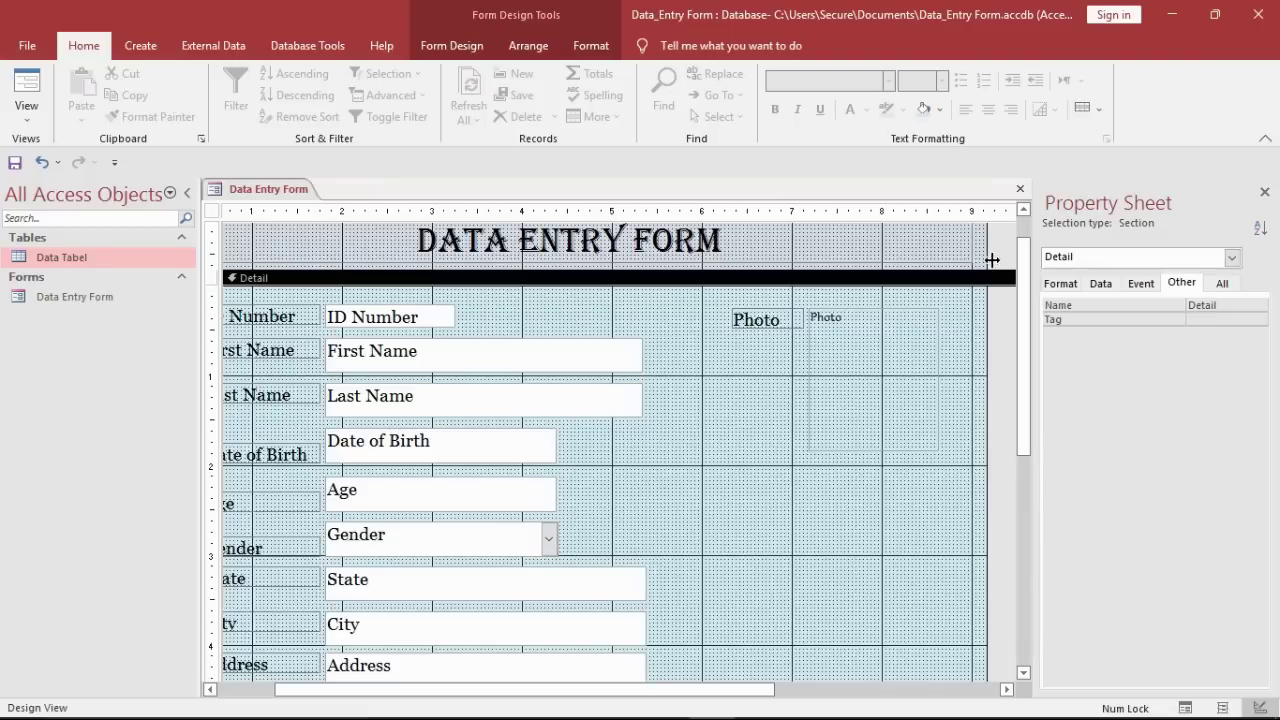
Step: Give the form header a blue background and reapply a blue shade to the Detail section
right_click(992, 260)
mouse_move(1072, 330)
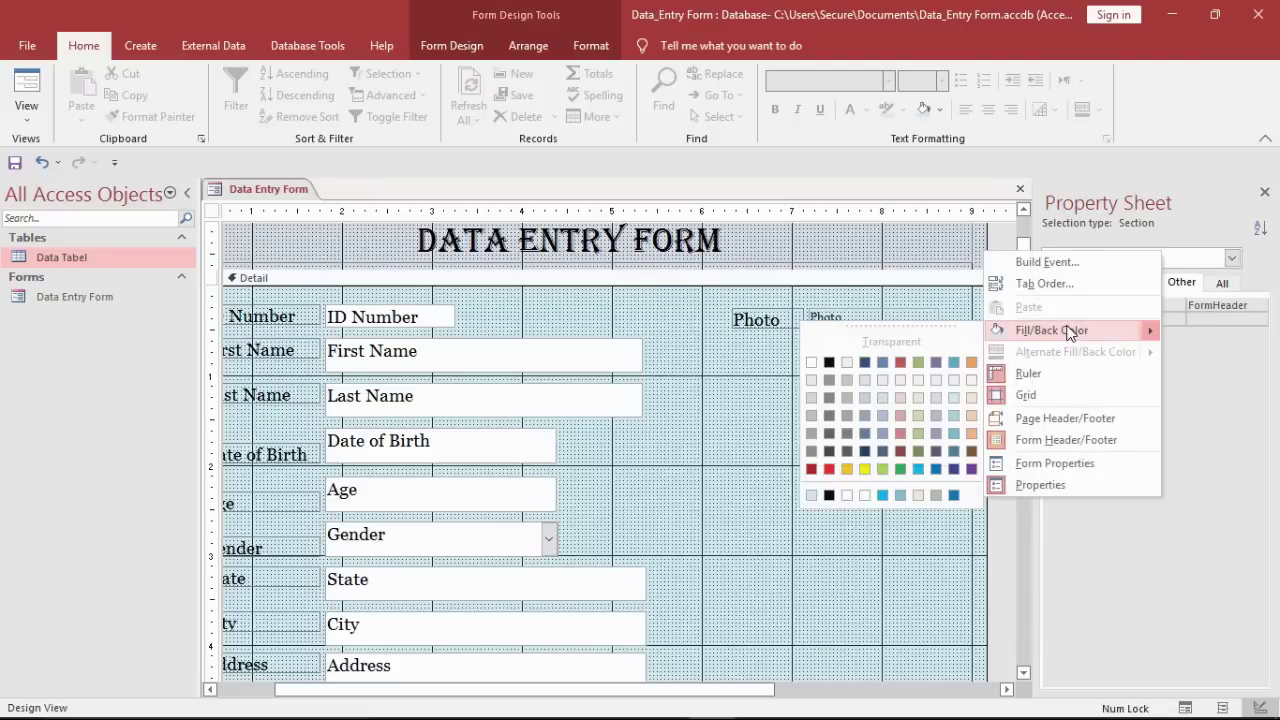
click(954, 436)
right_click(719, 470)
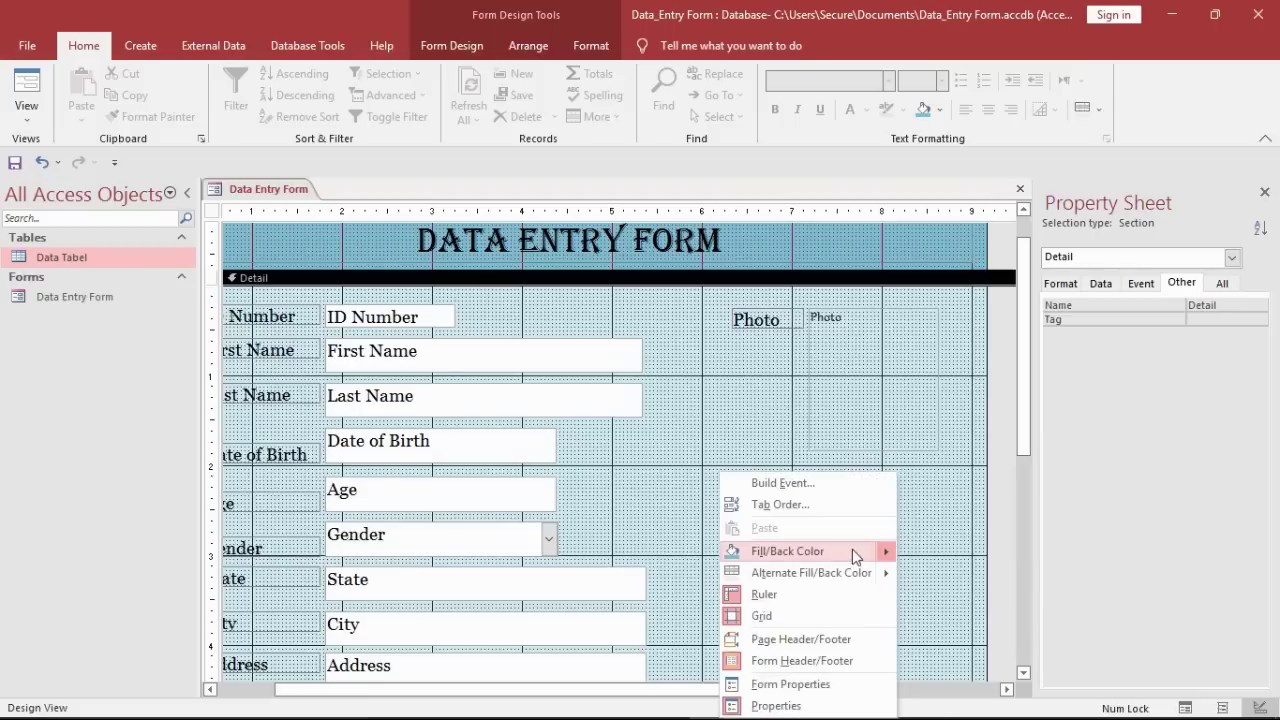
mouse_move(852, 549)
click(1058, 604)
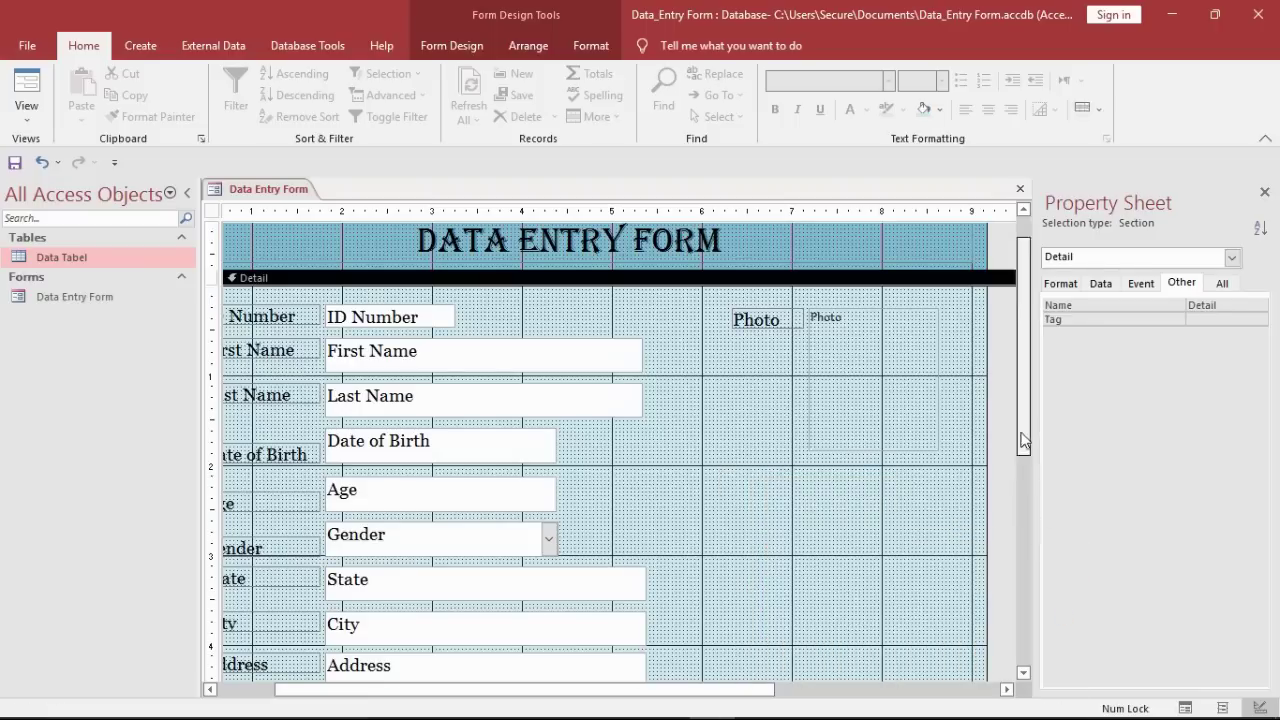
drag(1024, 434, 1024, 618)
drag(690, 690, 630, 689)
click(425, 45)
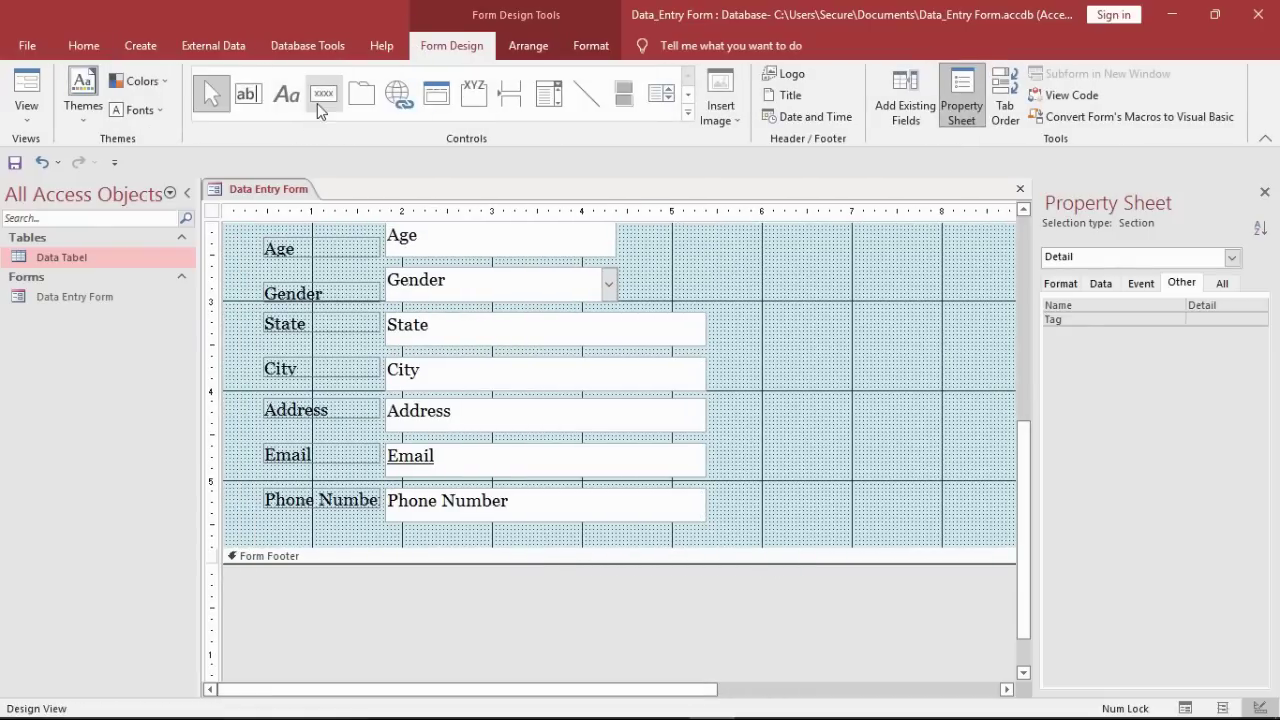
Step: Place a command button in the footer without the wizard, then move and enlarge it
click(318, 98)
click(306, 585)
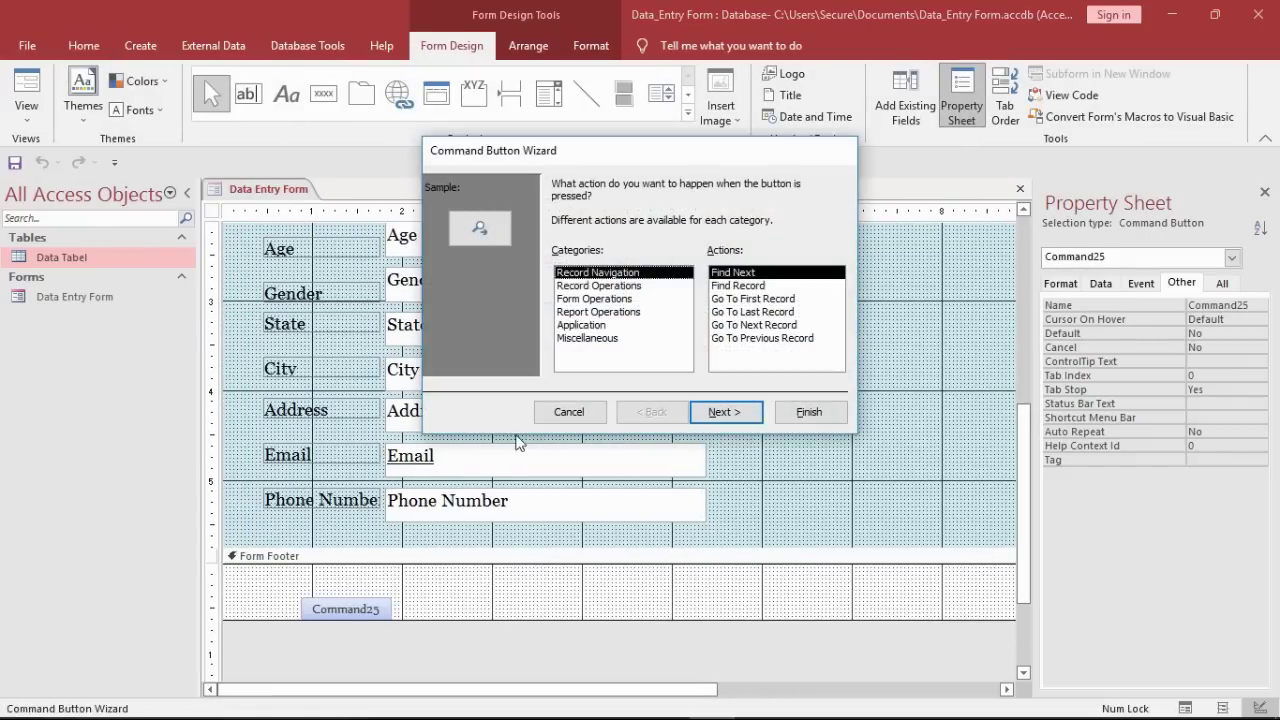
click(560, 416)
drag(388, 612, 410, 599)
drag(340, 598, 371, 627)
Step: Add a text button with the Record Operations > Save Record action, named Save
click(323, 95)
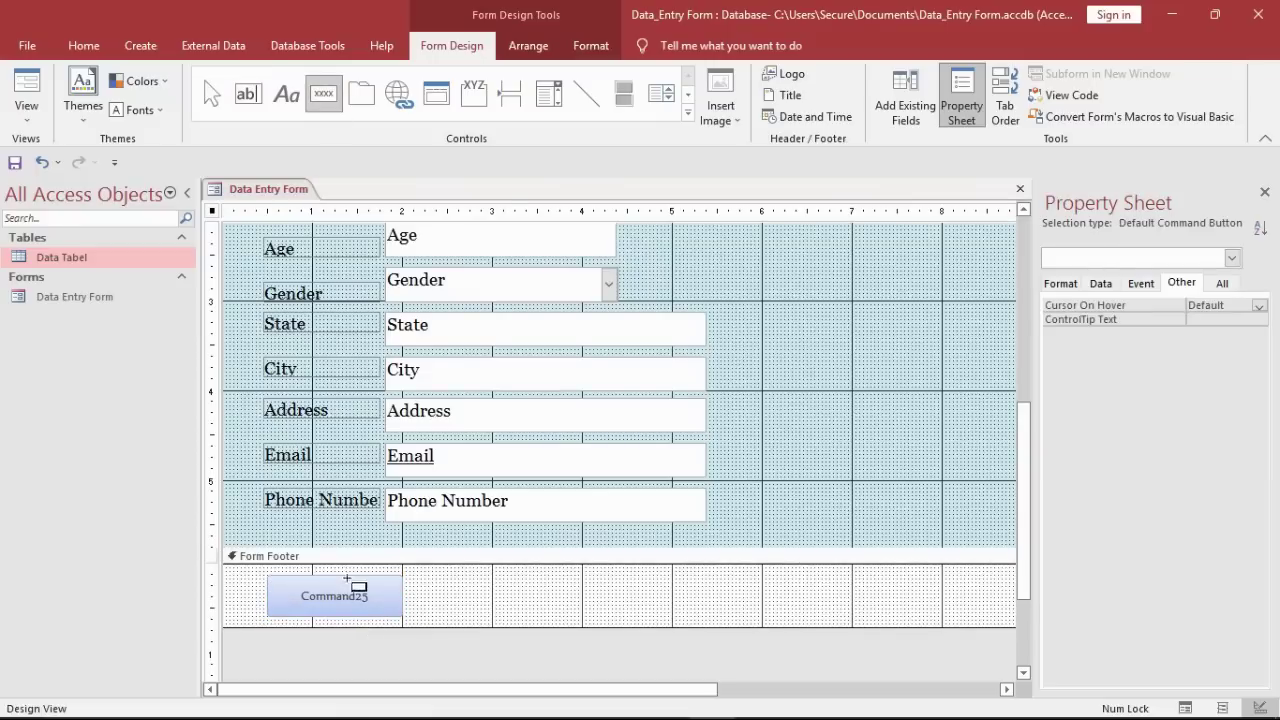
click(332, 586)
click(598, 285)
click(740, 325)
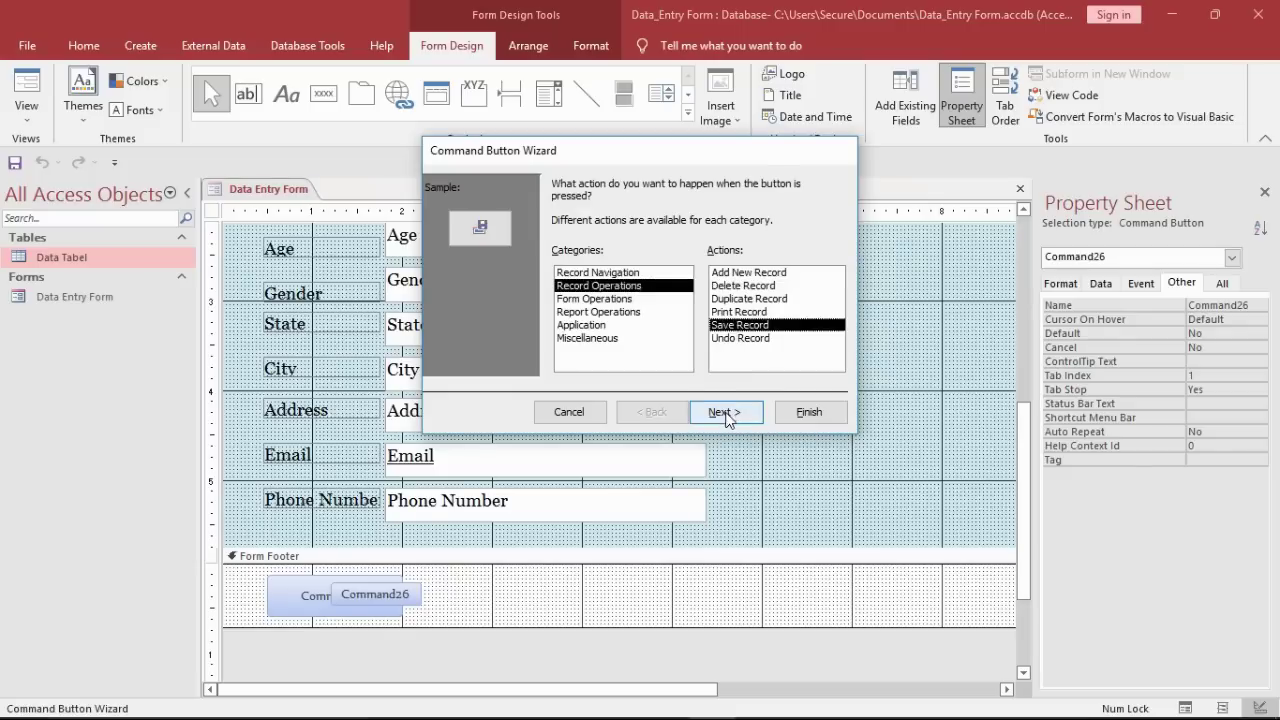
click(724, 412)
click(585, 260)
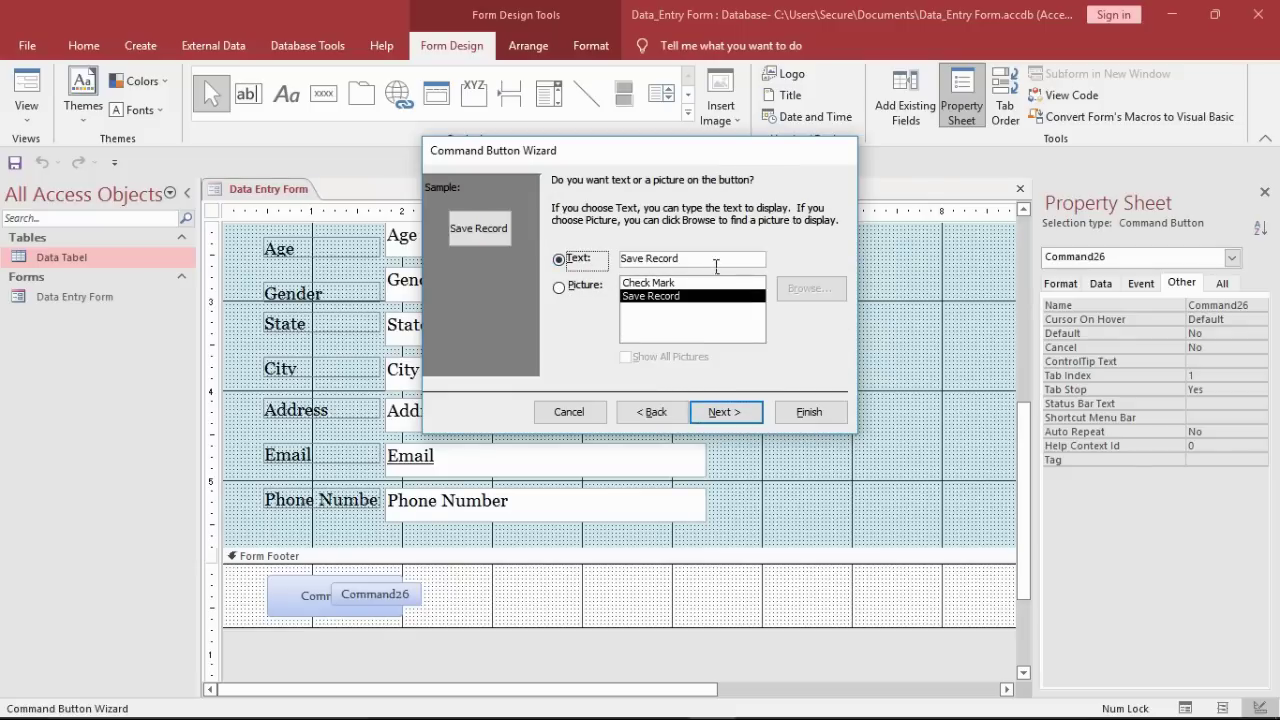
click(726, 418)
key(Return)
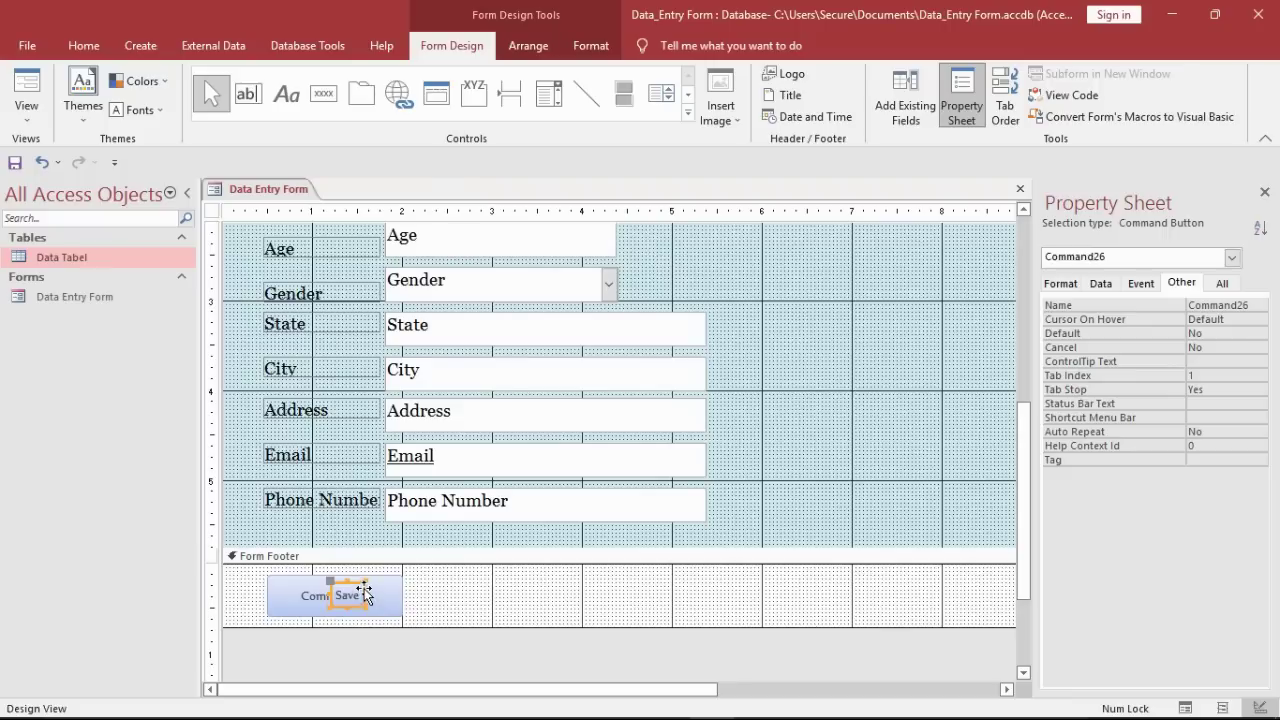
Step: Move the Save button to the footer's left and extend the footer slightly downward
drag(365, 594, 357, 634)
click(341, 589)
click(300, 592)
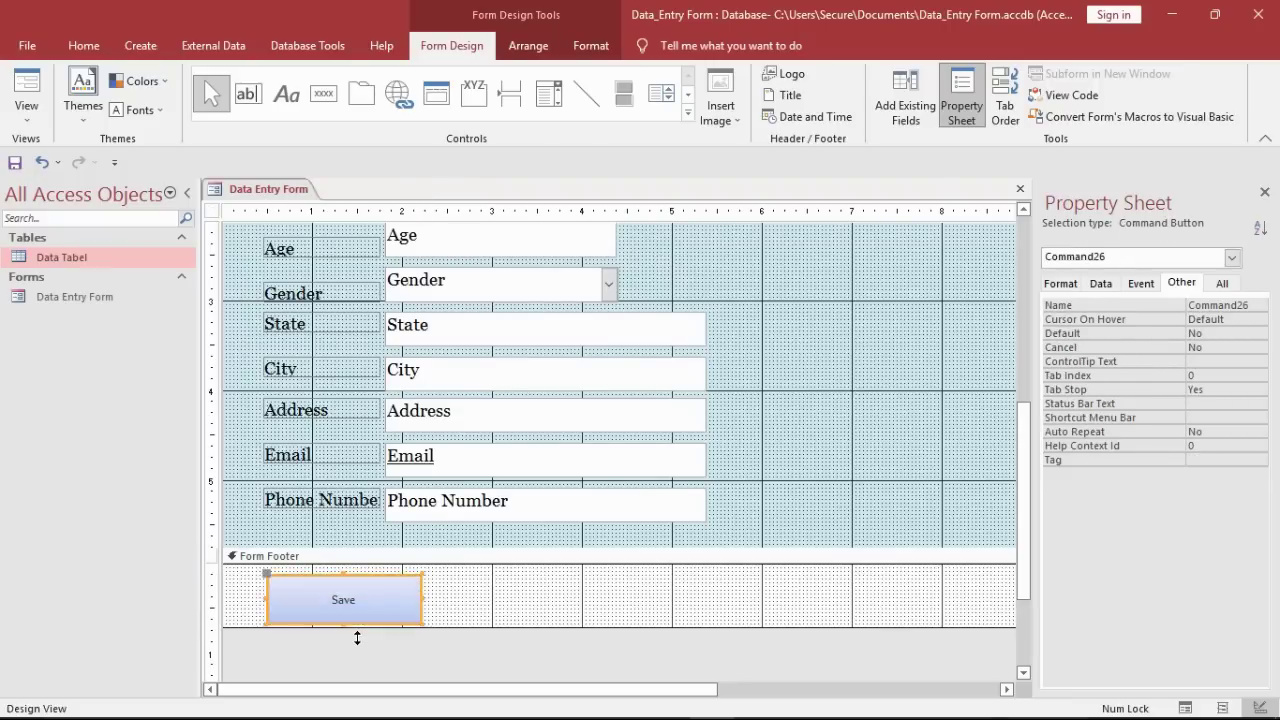
click(490, 570)
drag(458, 633, 456, 631)
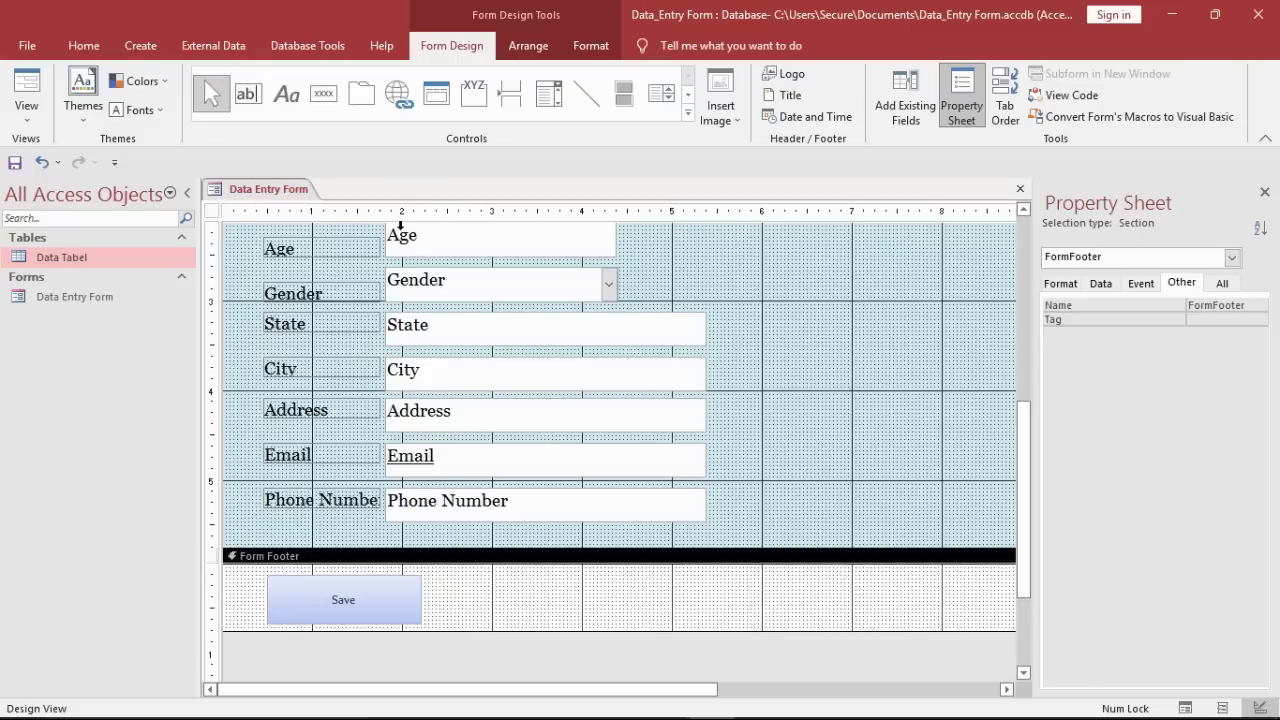
click(323, 93)
click(463, 598)
Step: Create an Add New Record text button, place it beside Save, and caption it New
click(620, 286)
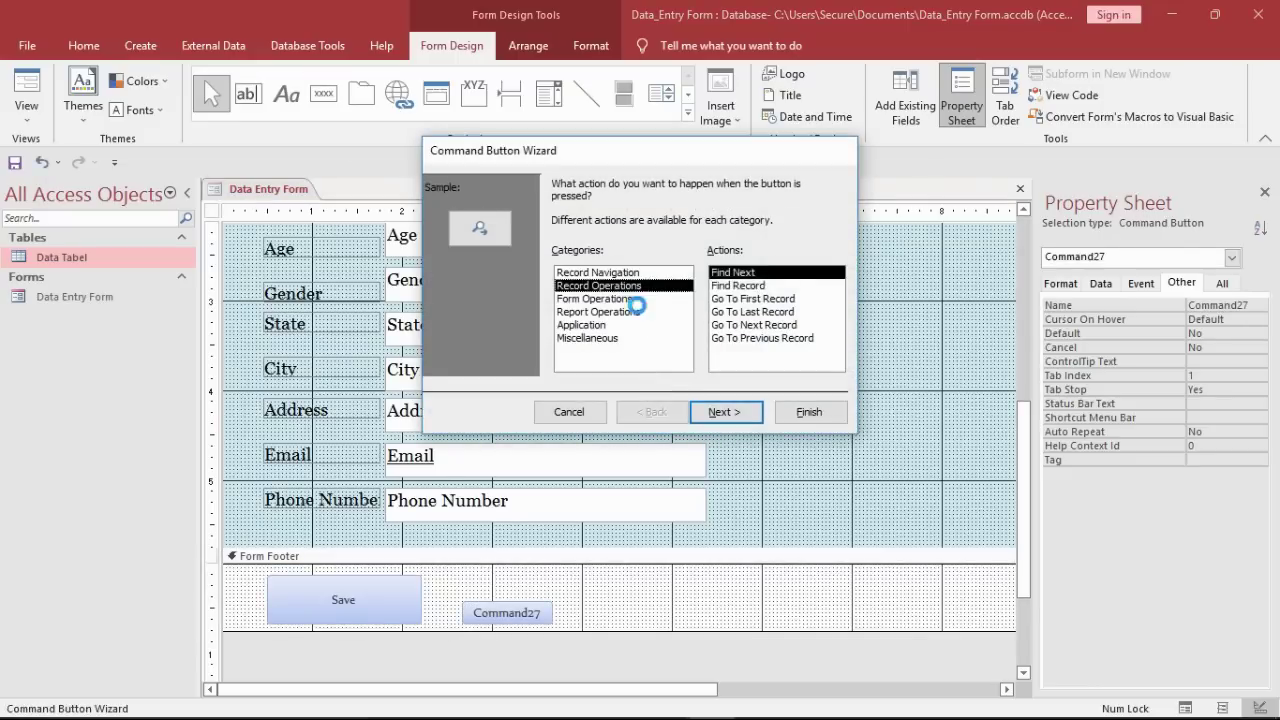
click(725, 412)
click(577, 262)
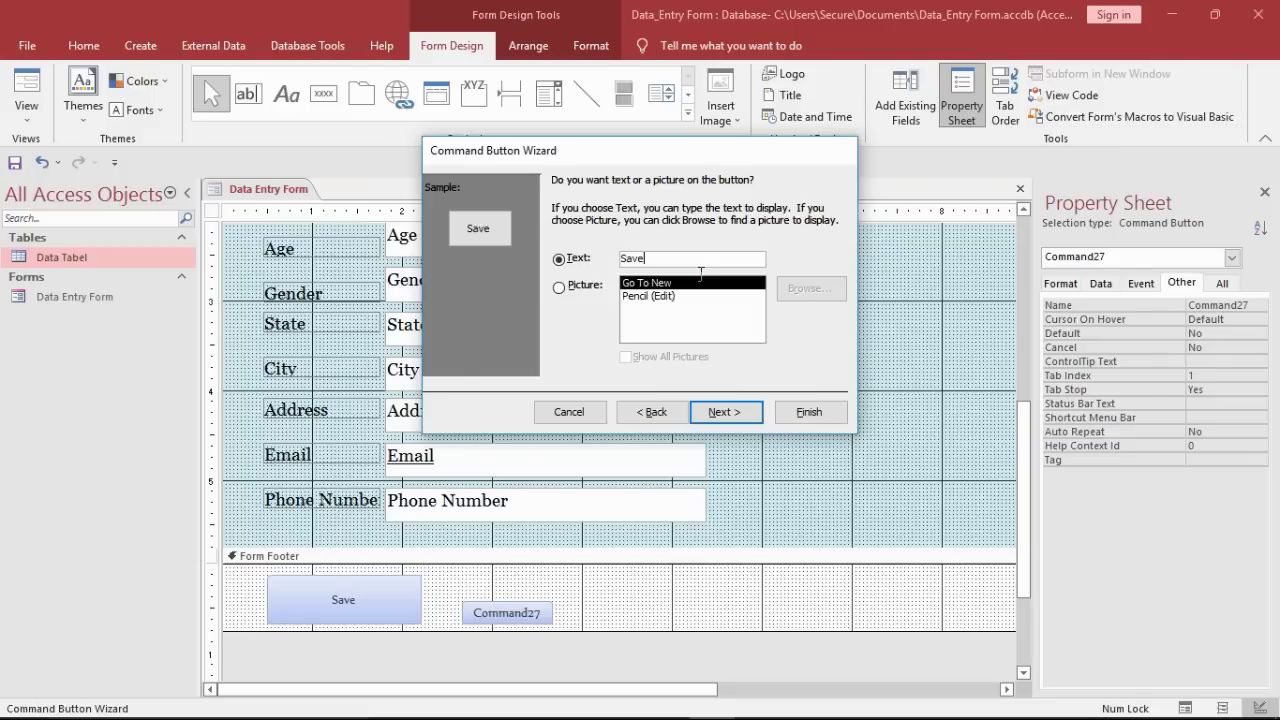
click(740, 413)
click(806, 414)
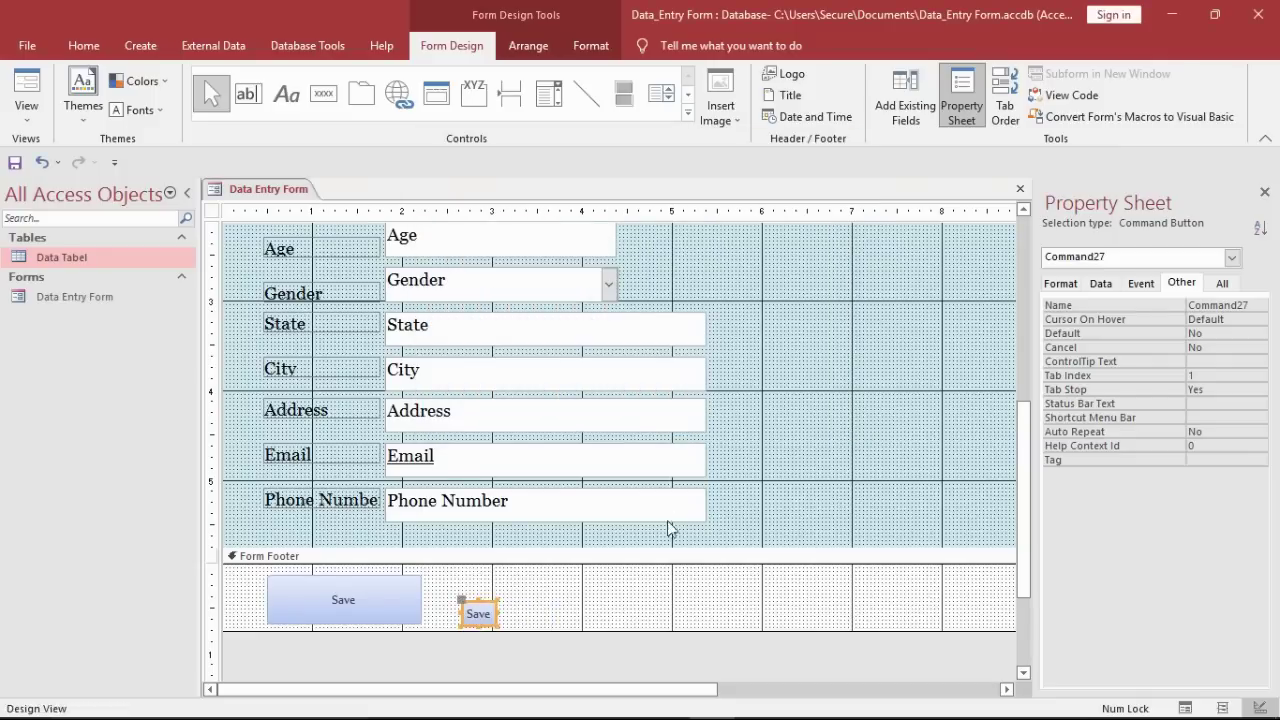
drag(490, 613, 558, 633)
click(556, 617)
text(New)
click(626, 598)
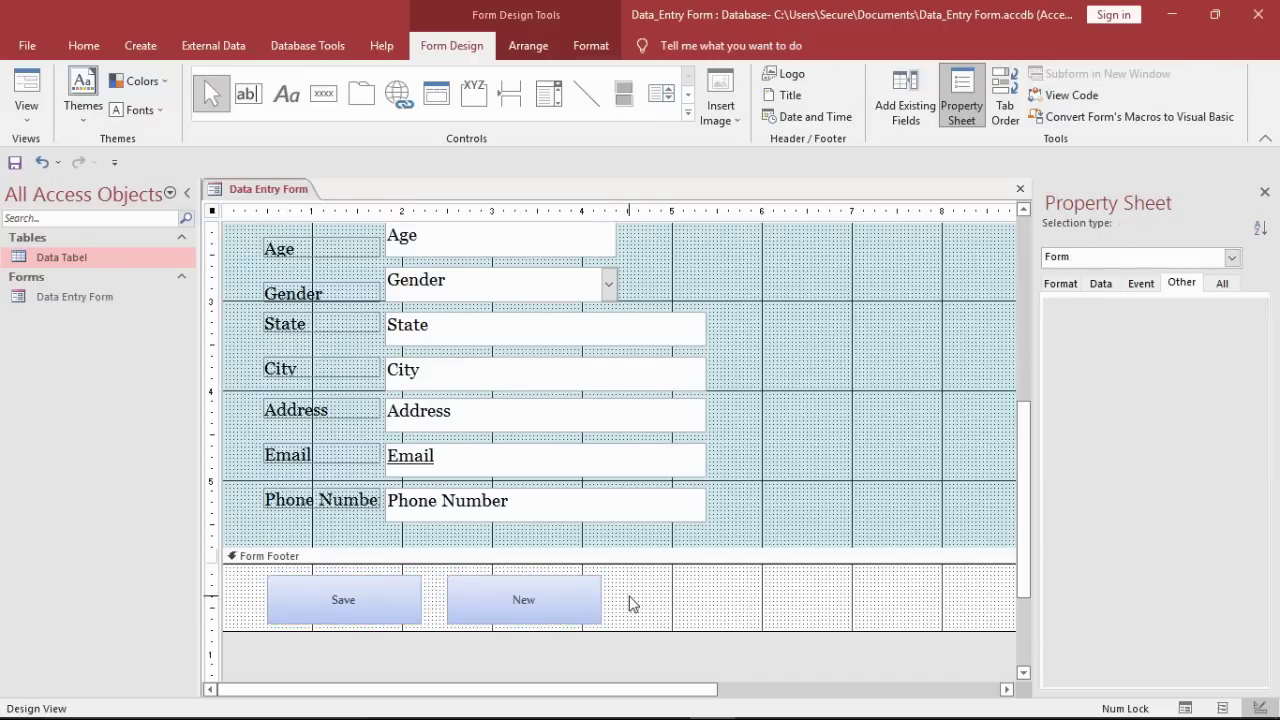
Step: Add a Delete Record text button and size it beside the New button
click(323, 93)
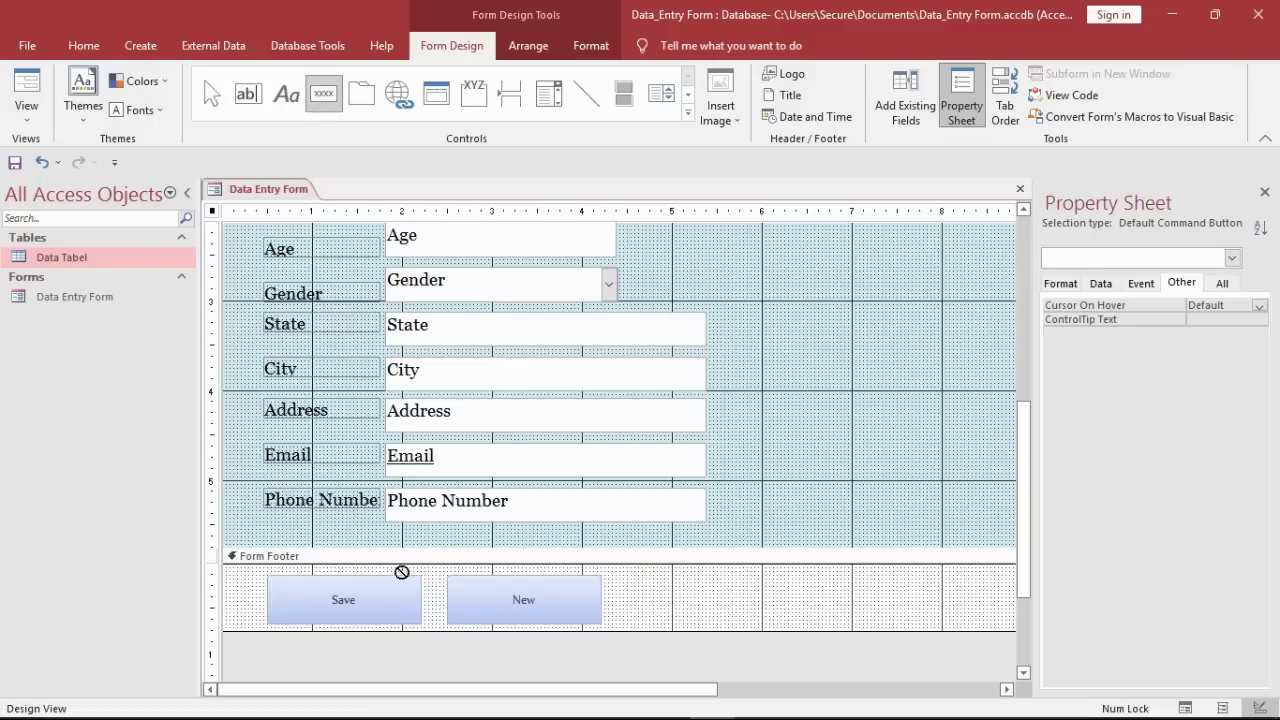
click(428, 584)
click(598, 285)
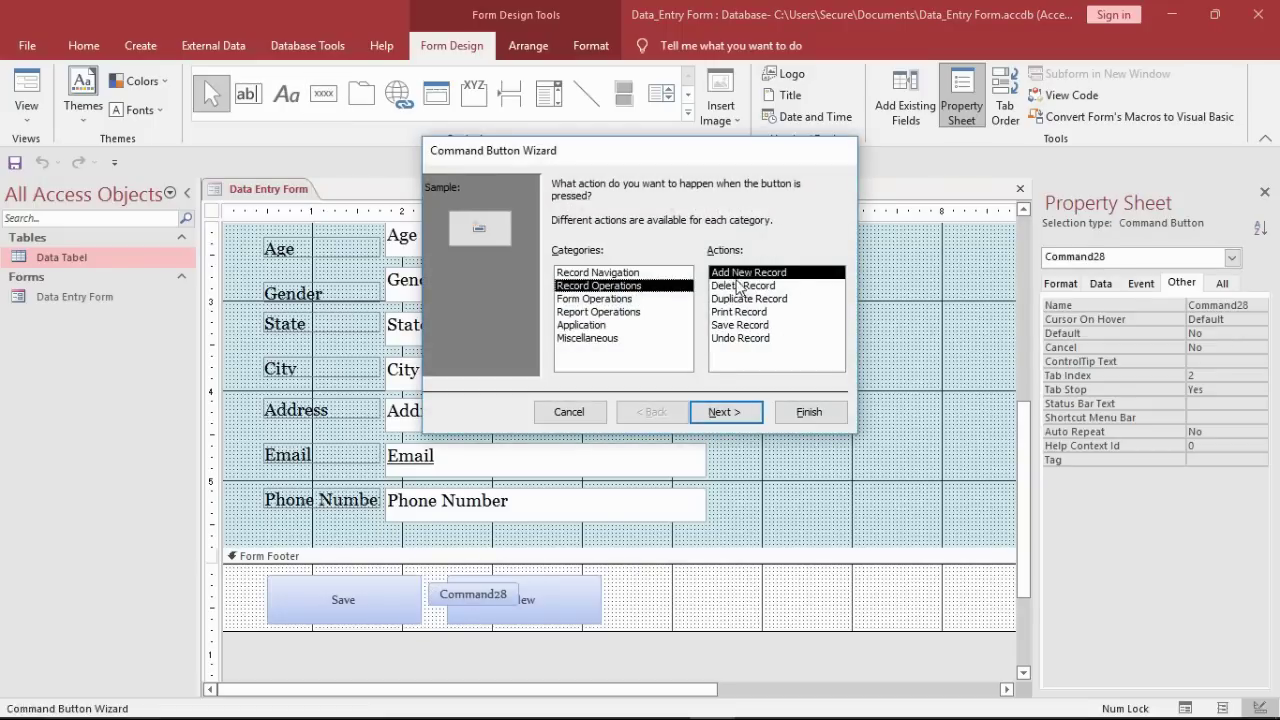
click(740, 286)
click(725, 411)
click(578, 258)
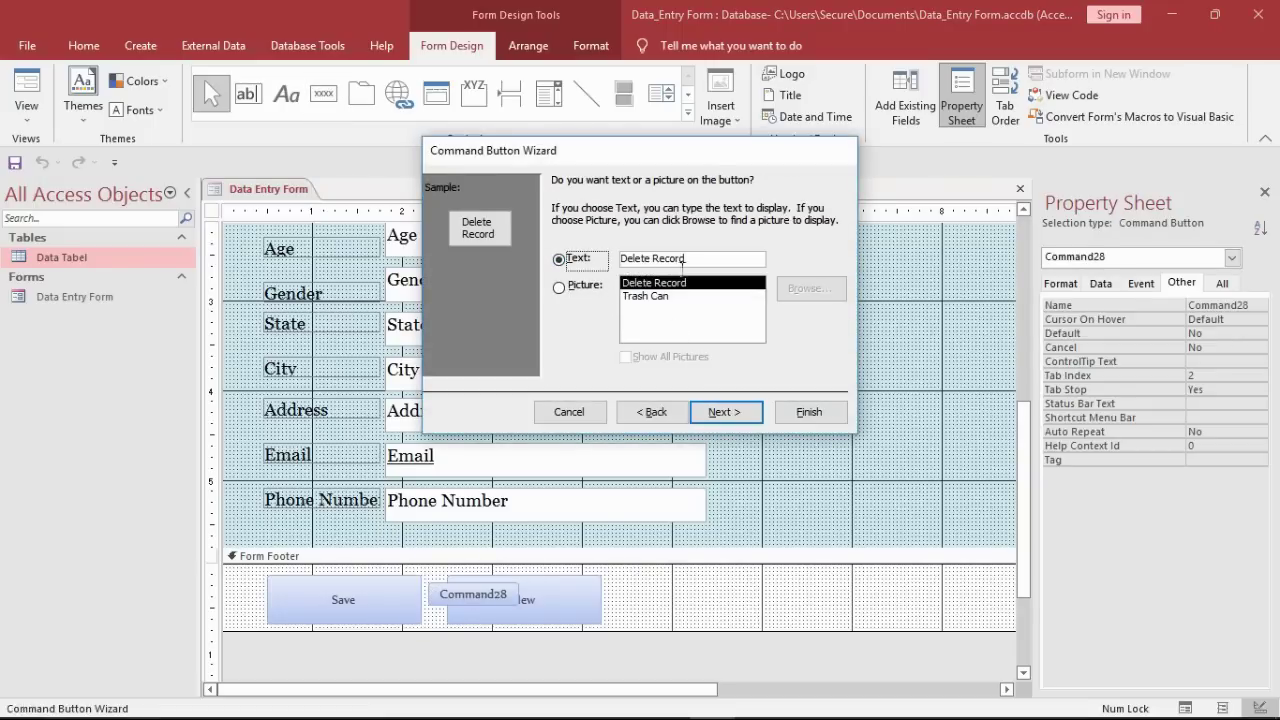
click(737, 411)
click(808, 411)
drag(472, 595, 732, 630)
click(810, 604)
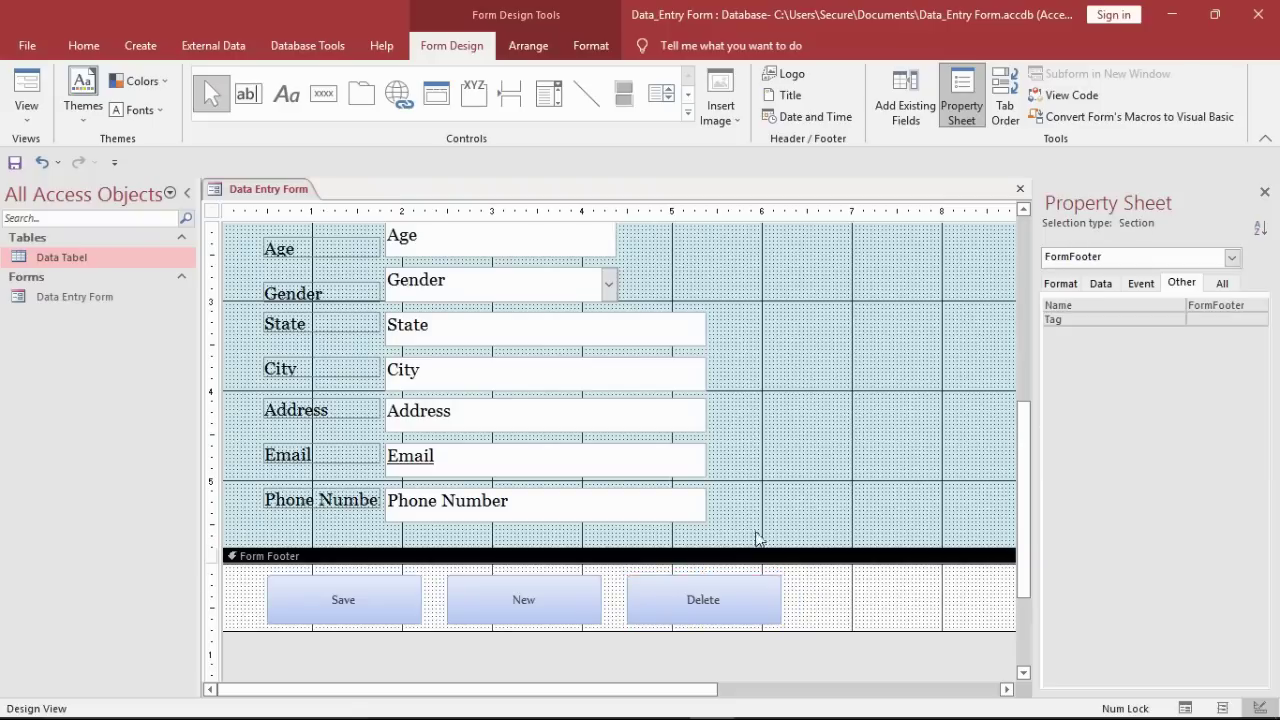
Step: Add a Print button using Form Operations > Print a Form with a text caption
click(323, 93)
click(436, 578)
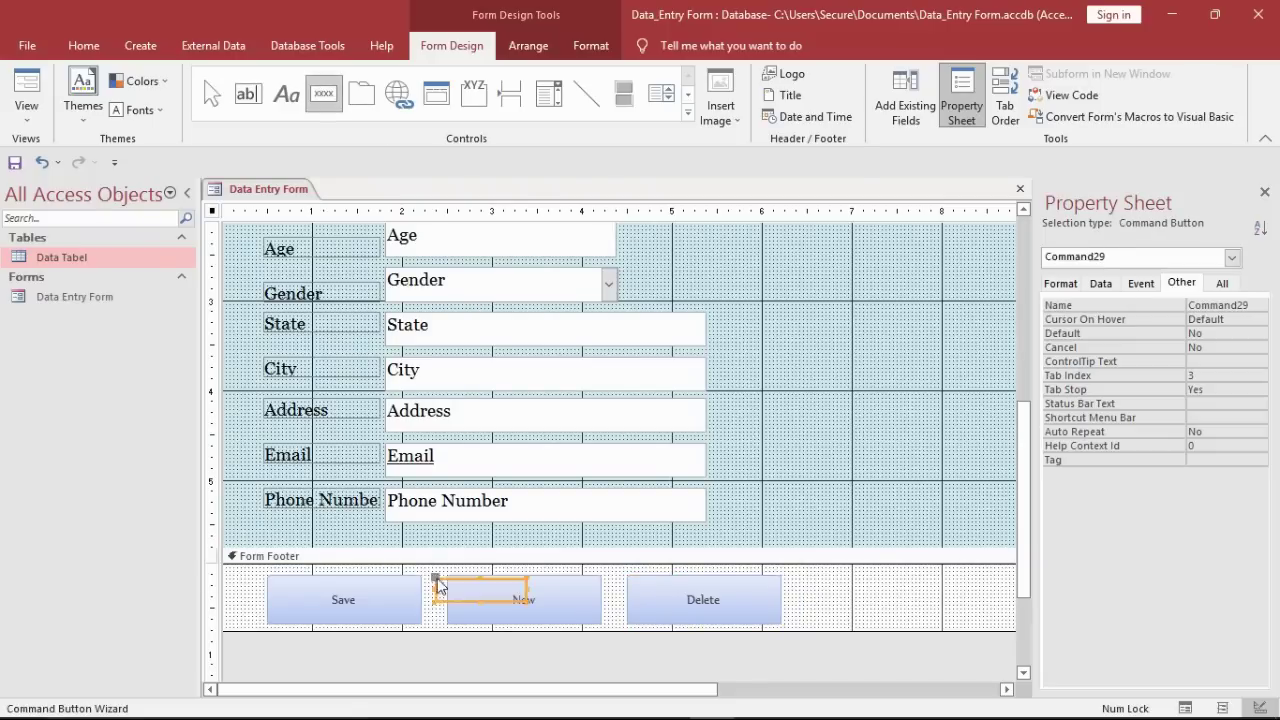
click(614, 299)
click(748, 312)
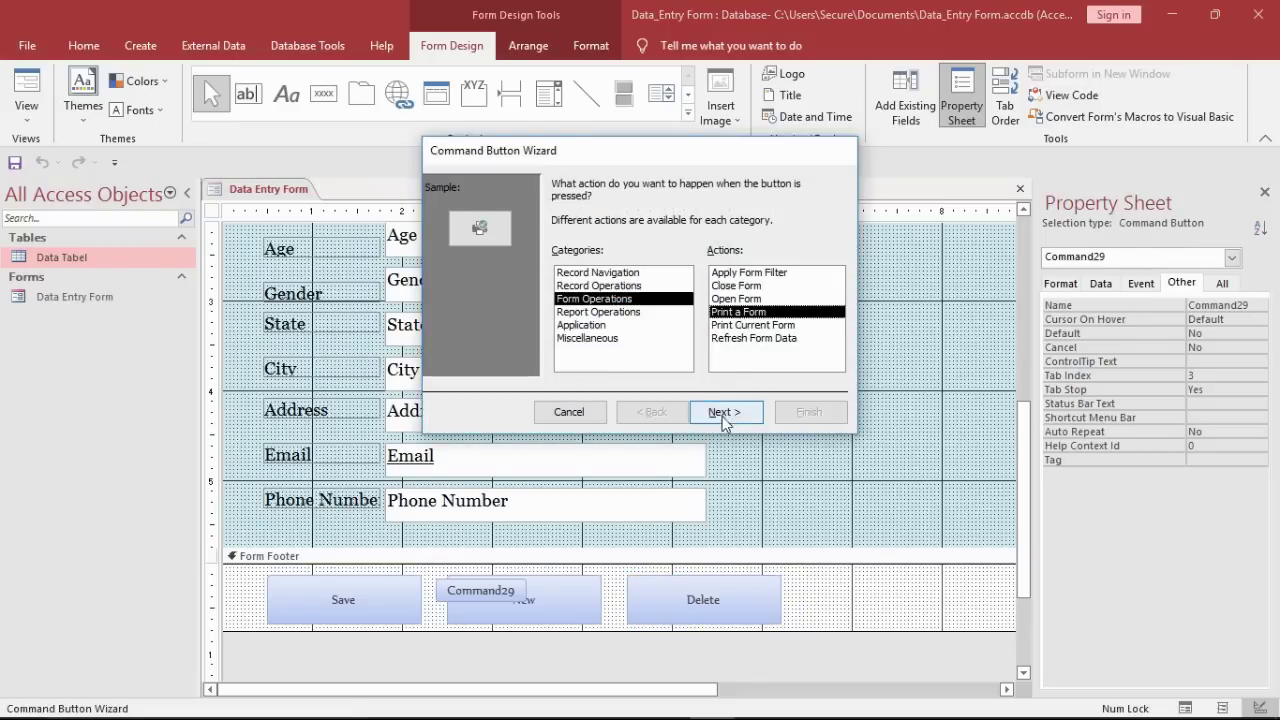
click(722, 413)
click(726, 412)
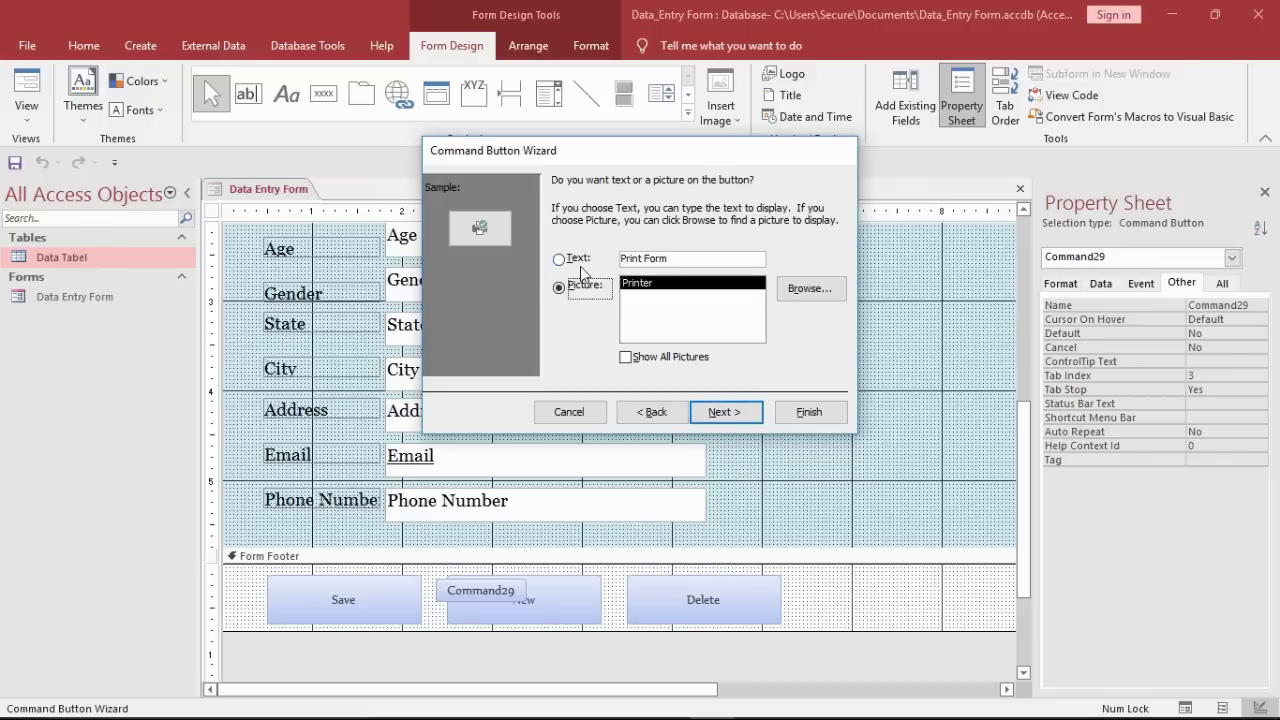
click(580, 262)
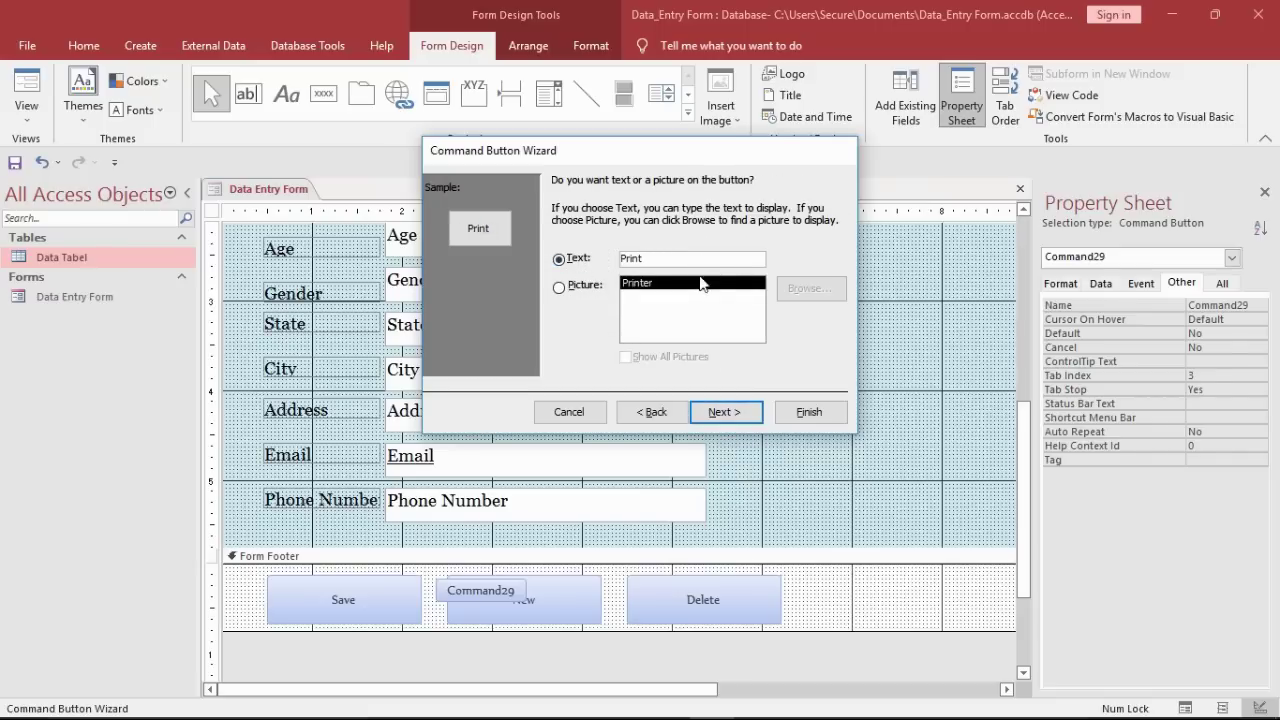
click(724, 410)
click(808, 412)
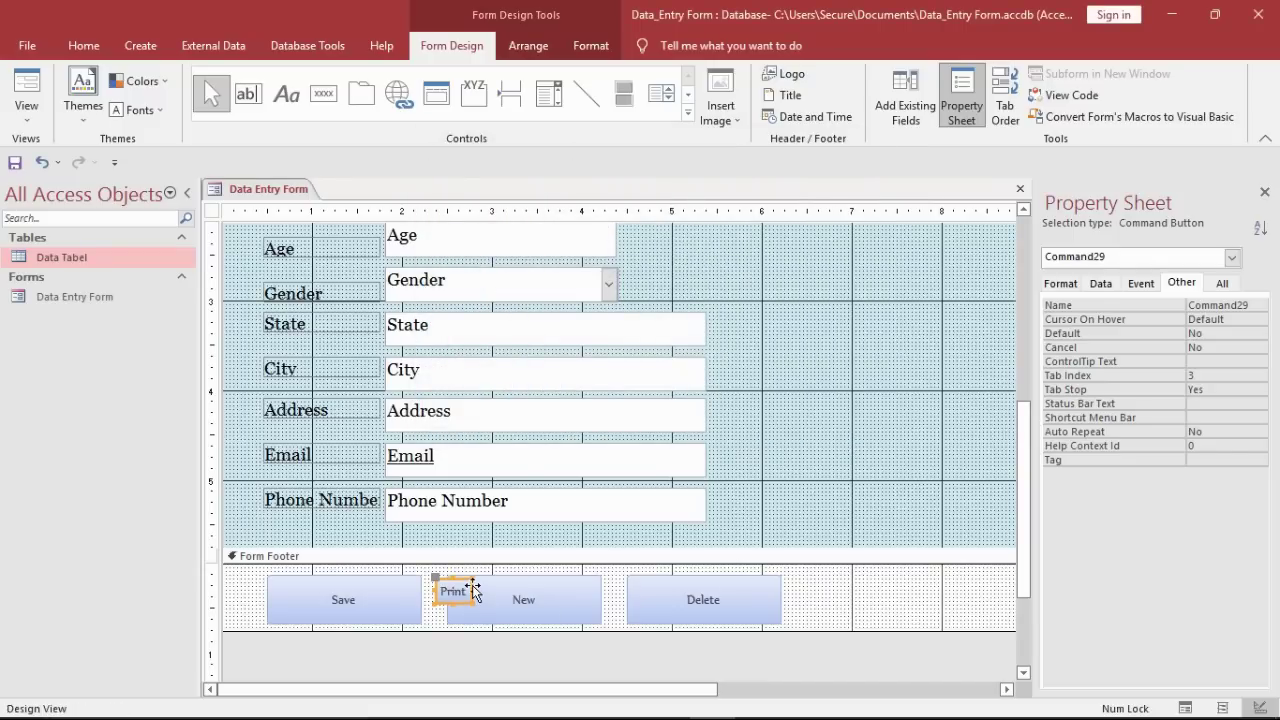
Step: Move the Print button right of Delete and size it to match the others
drag(474, 590, 920, 635)
click(970, 606)
drag(708, 689, 790, 695)
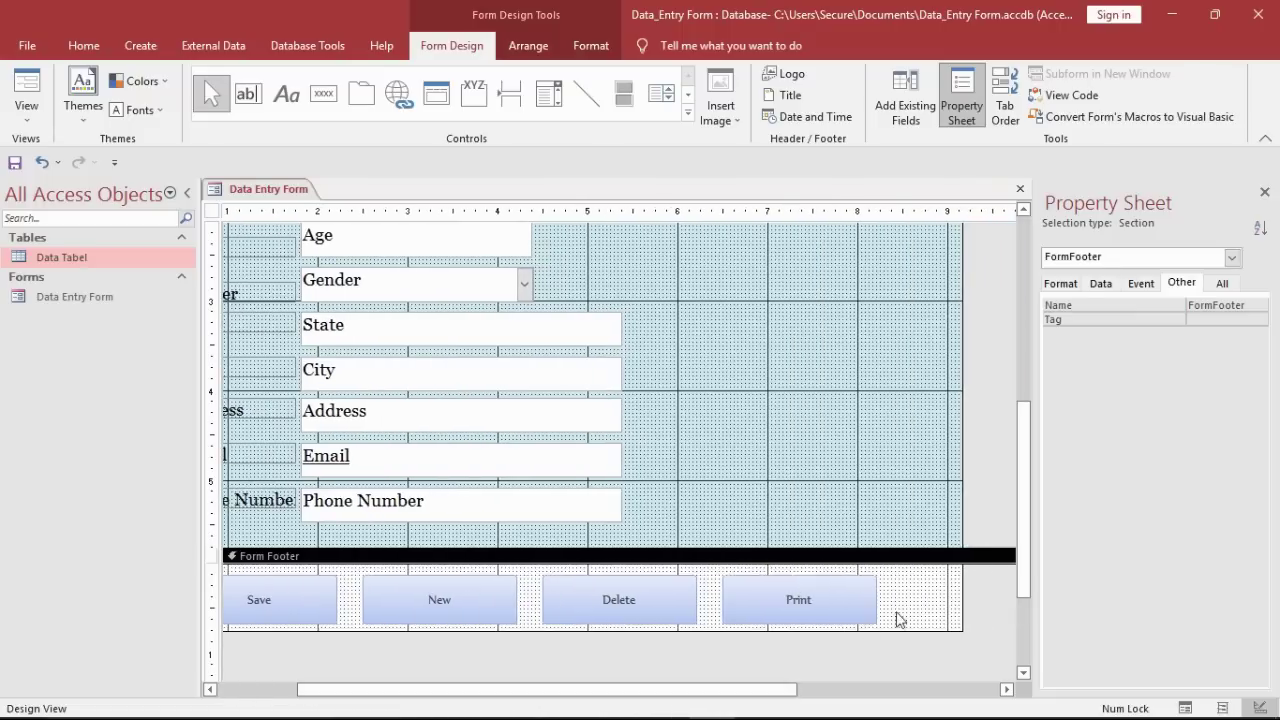
drag(894, 612, 272, 606)
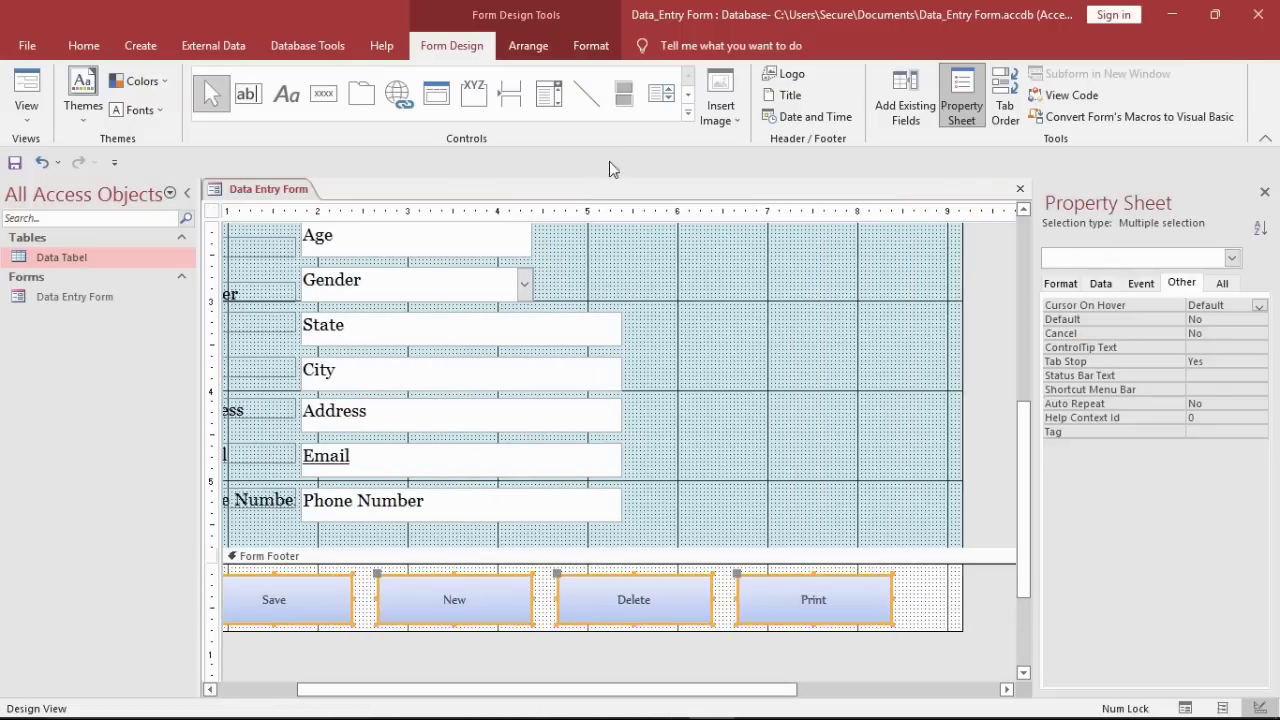
Step: Give the four footer buttons a bevel effect and a light blue fill
click(591, 45)
click(850, 116)
mouse_move(857, 273)
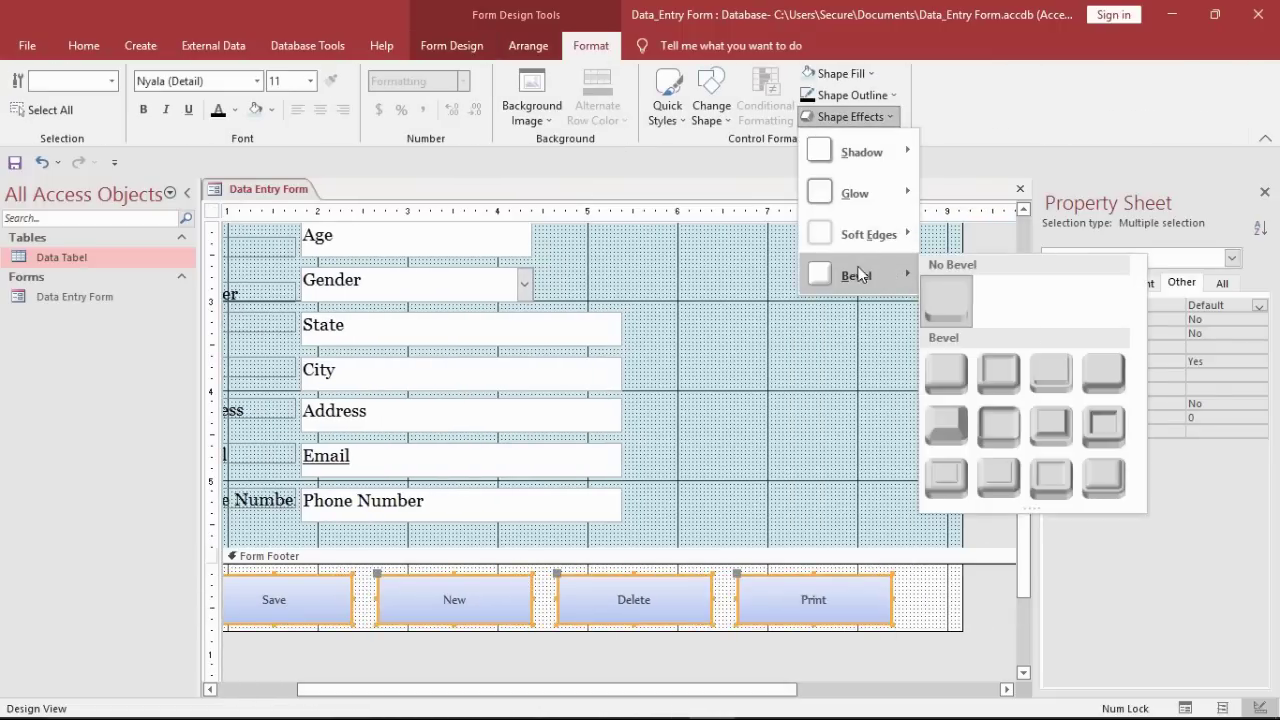
click(1105, 370)
click(860, 75)
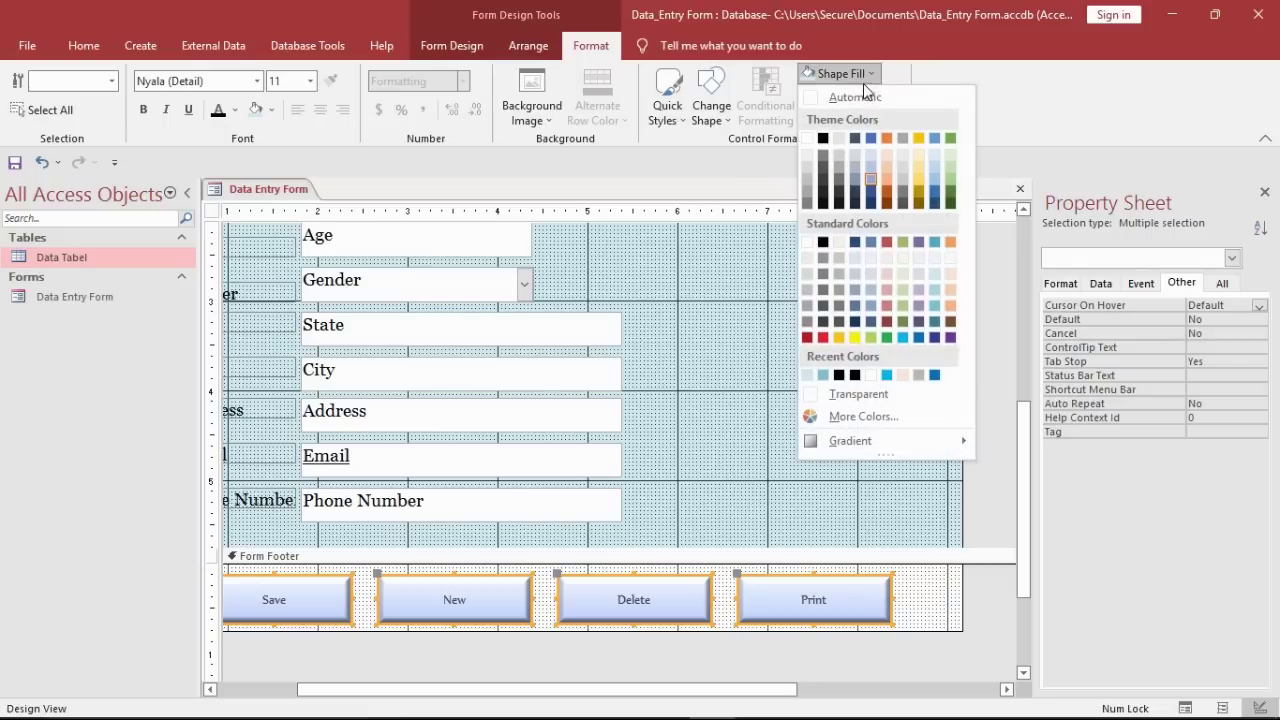
click(905, 339)
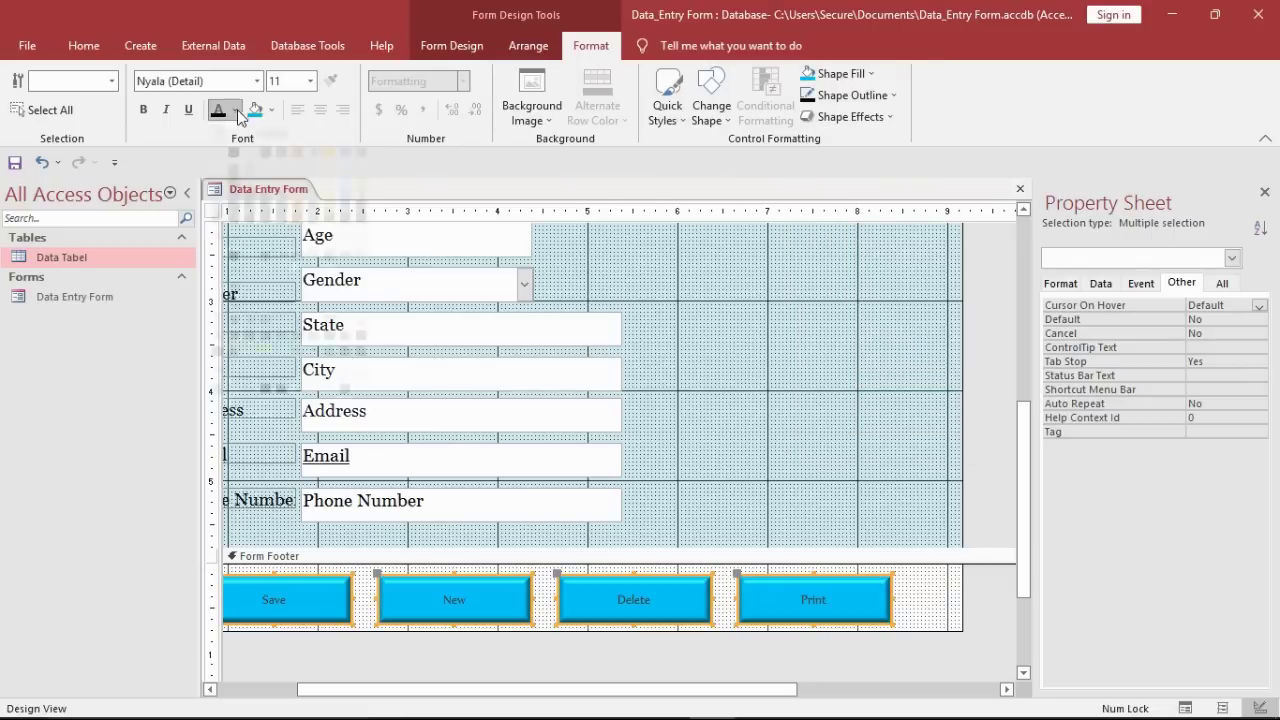
Step: Make the button captions white Georgia at size 12
click(235, 110)
click(219, 175)
click(230, 84)
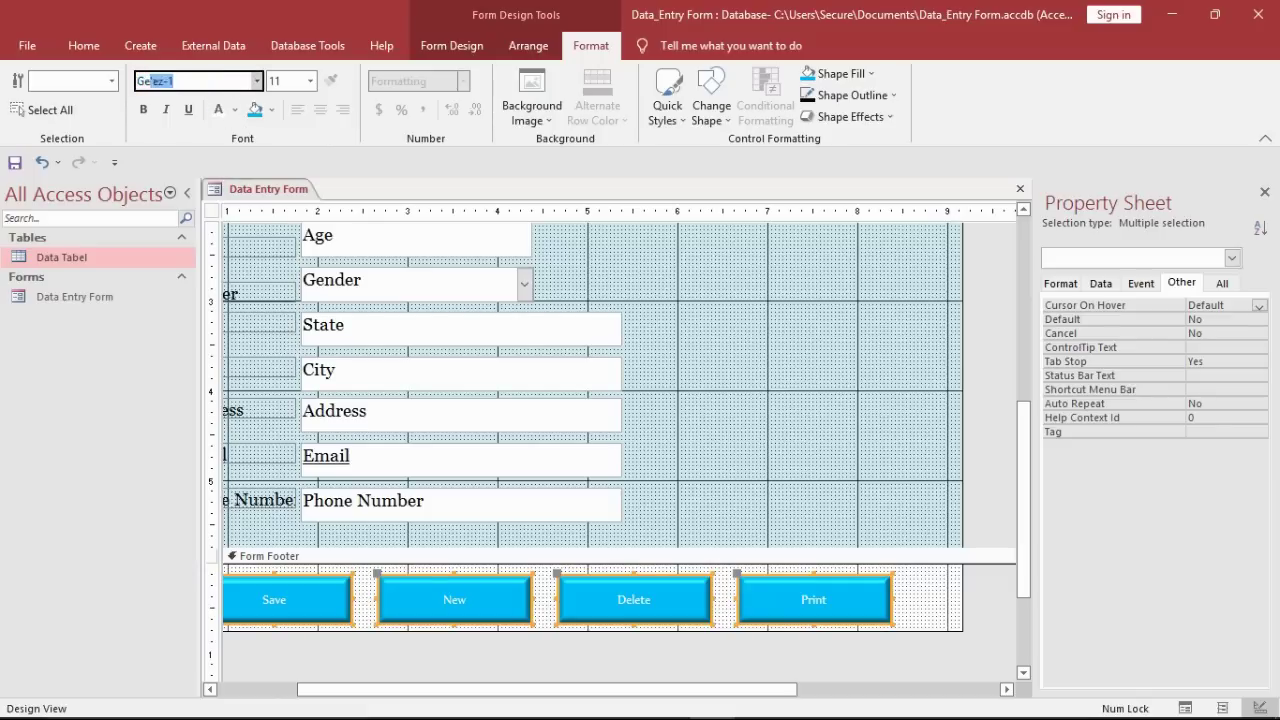
click(310, 81)
click(283, 174)
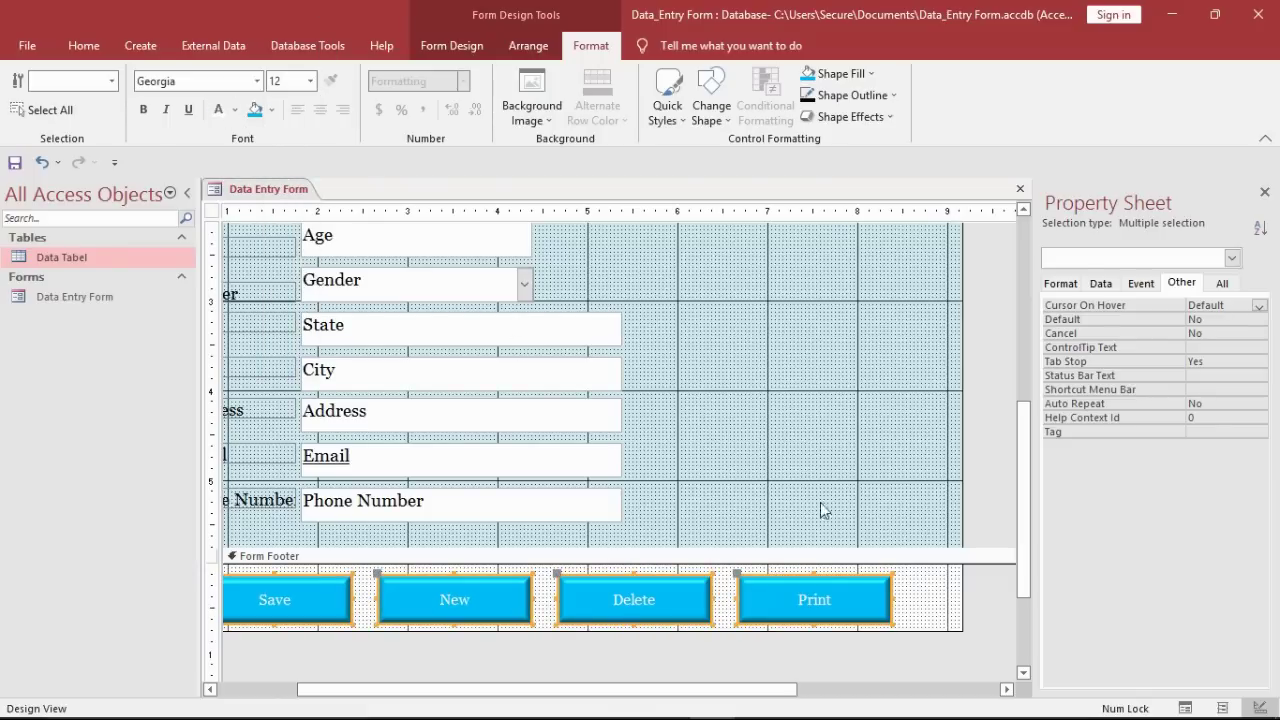
Step: Apply a background colour to the form footer section, then bring up the form tab's options
right_click(923, 608)
mouse_move(1037, 437)
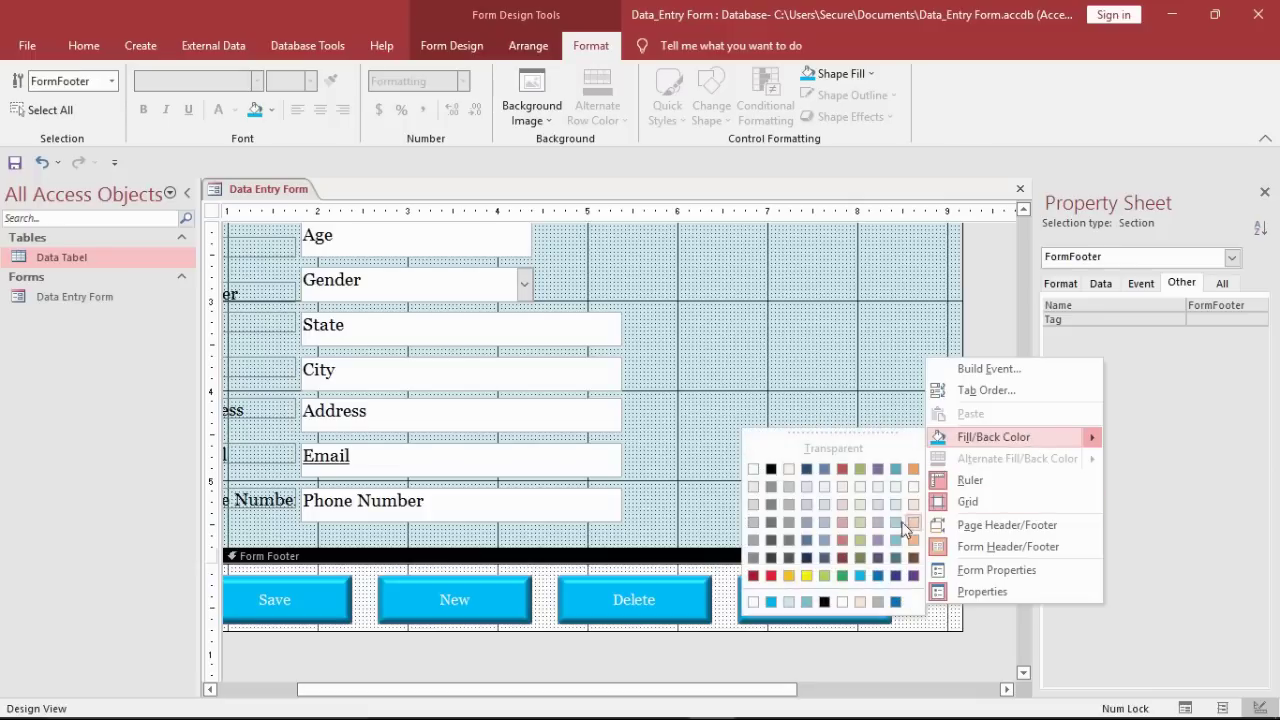
click(895, 508)
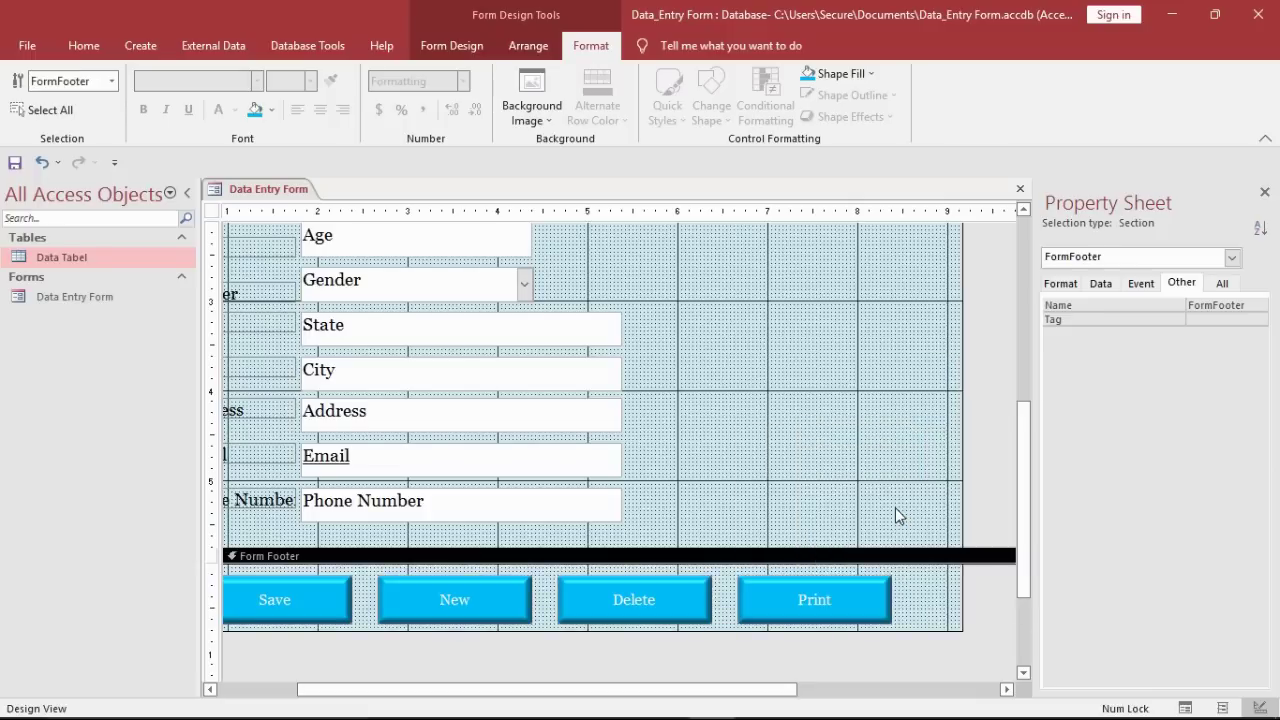
right_click(314, 202)
right_click(314, 202)
Step: Reopen the form in Design View and set Record Selectors and Navigation Buttons to No
click(337, 223)
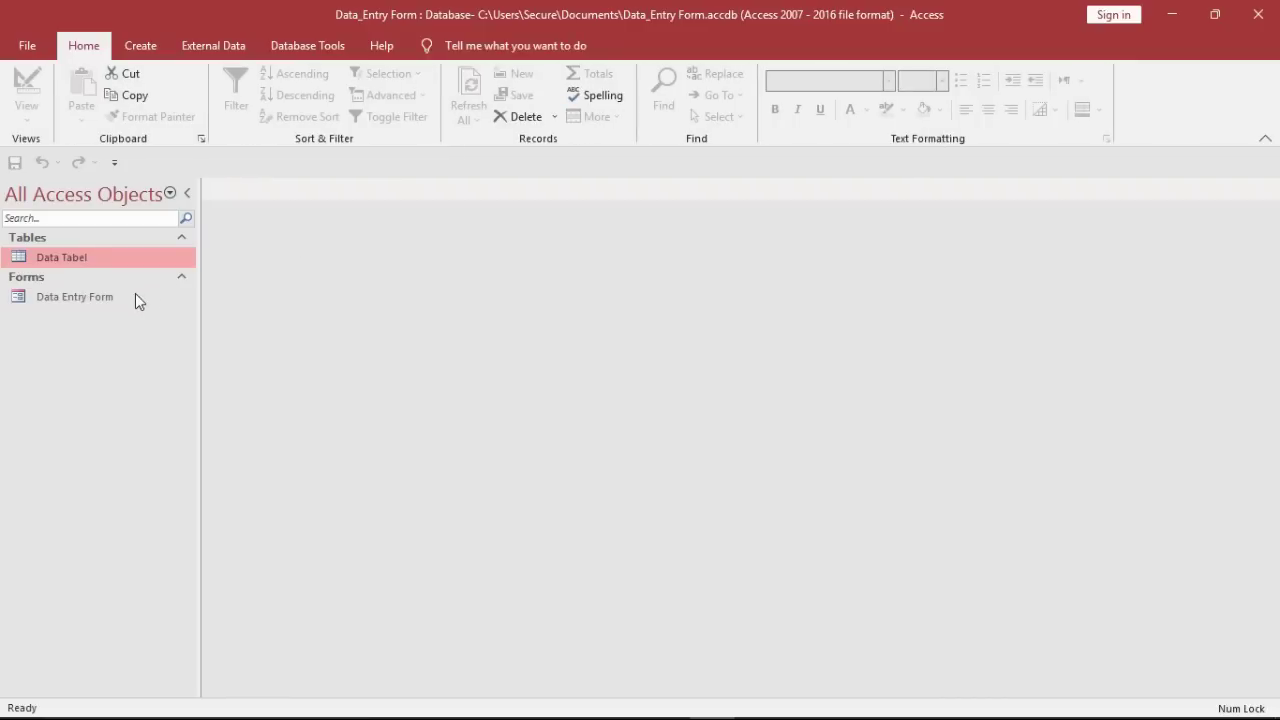
double_click(137, 298)
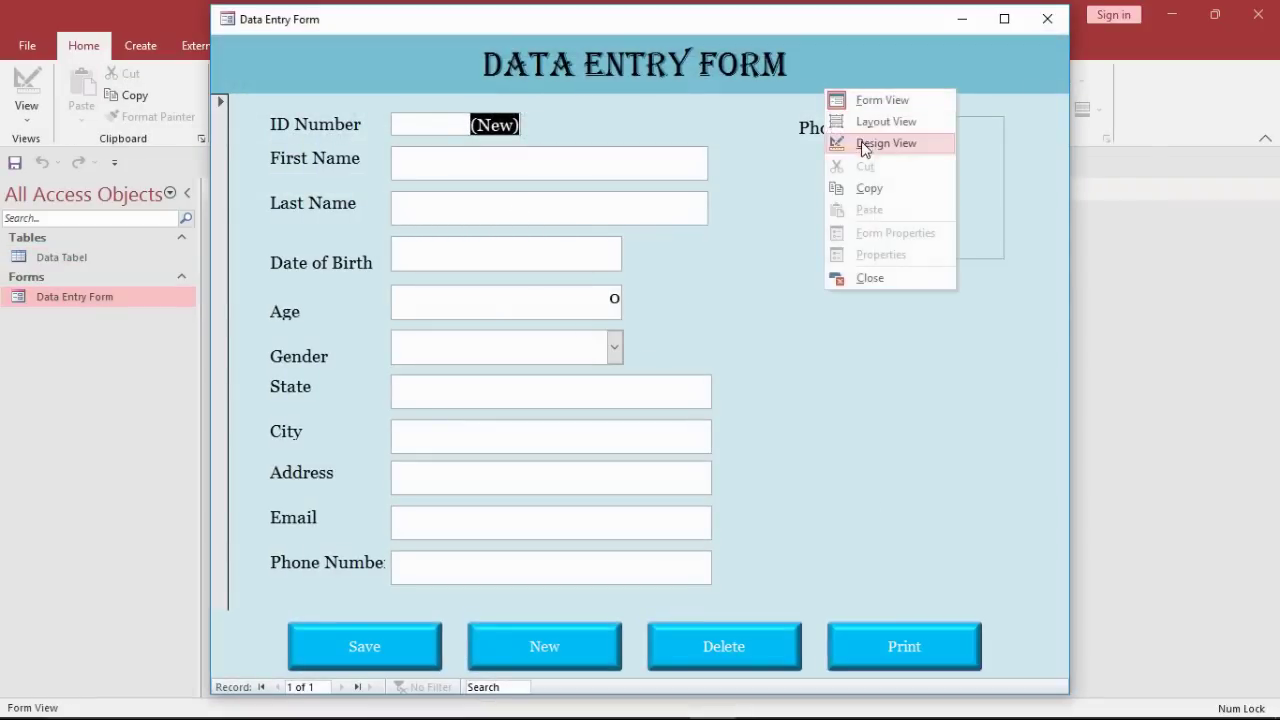
click(875, 143)
click(1061, 284)
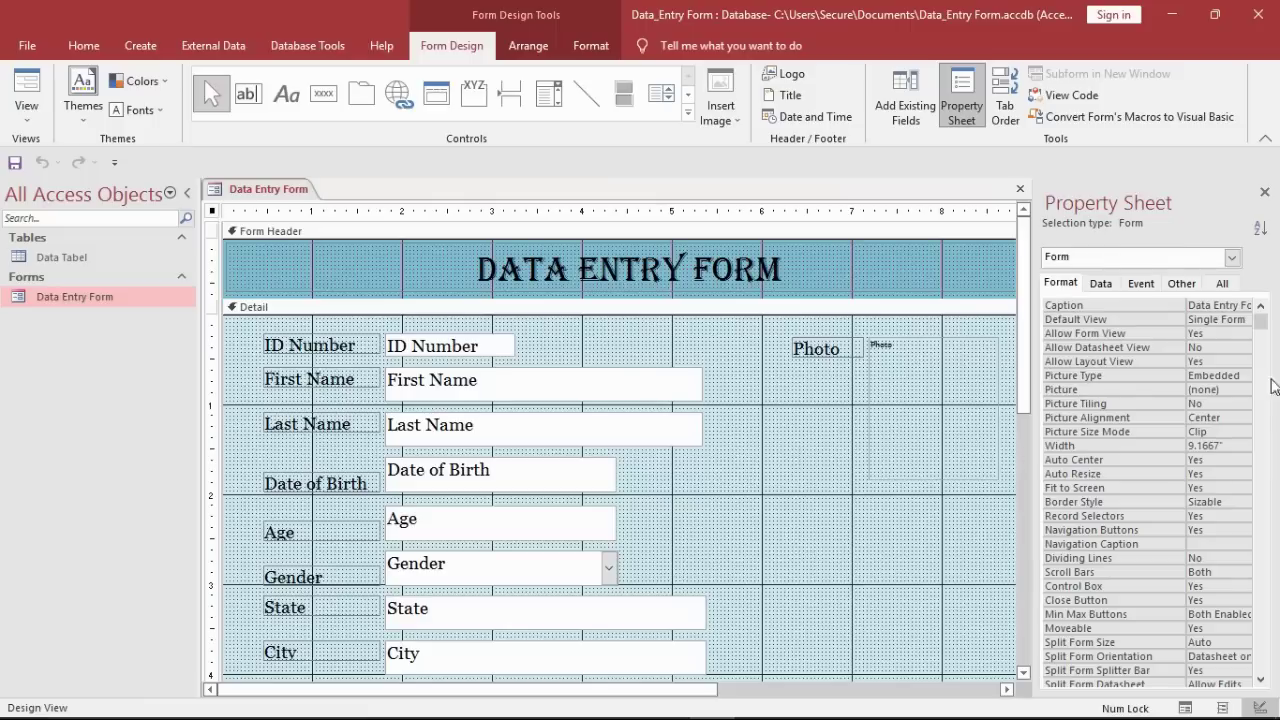
double_click(1225, 516)
click(1225, 530)
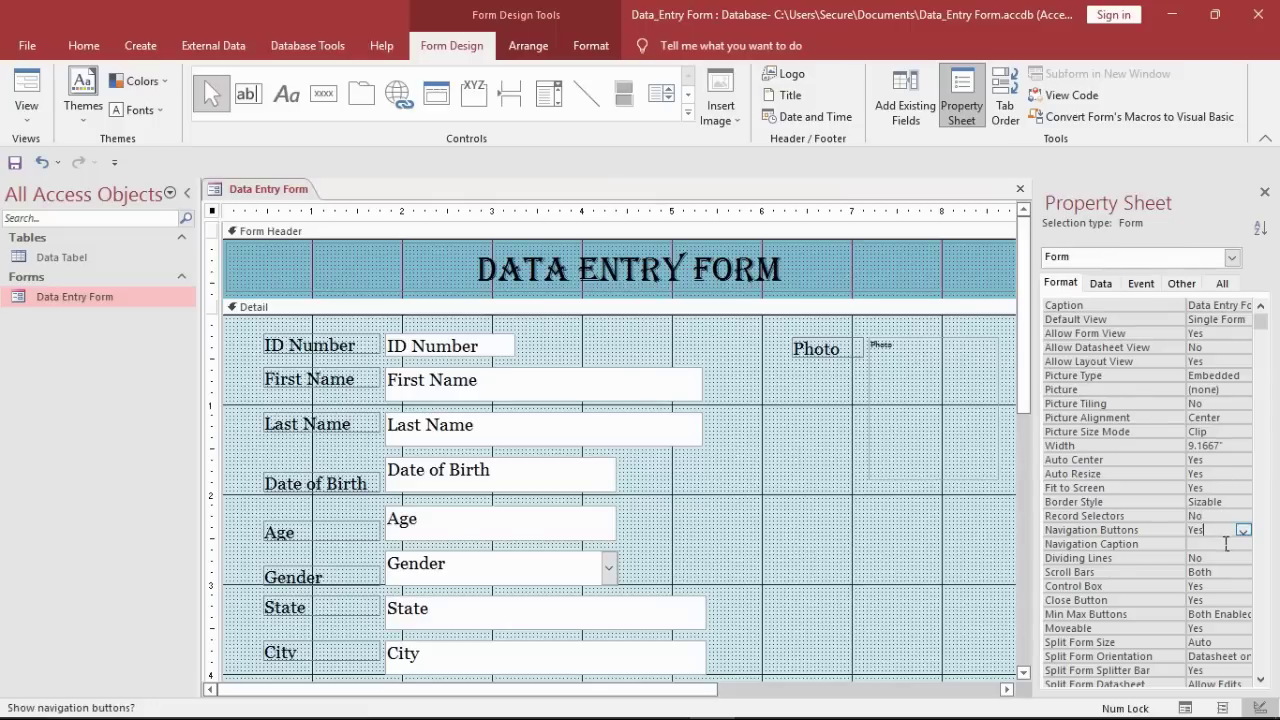
Step: Inspect the Photo control's Data and Format properties, including picture tiling and default picture
click(937, 410)
click(1101, 284)
click(1061, 284)
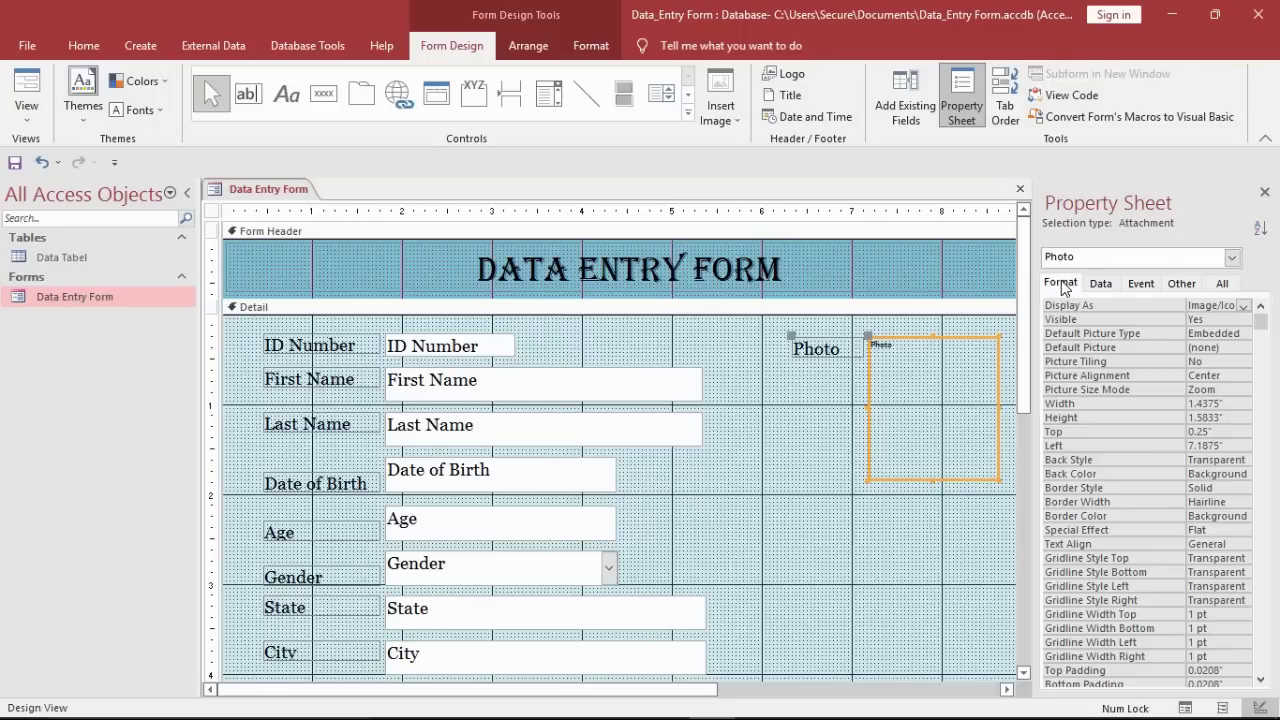
click(1233, 361)
click(1220, 347)
click(958, 481)
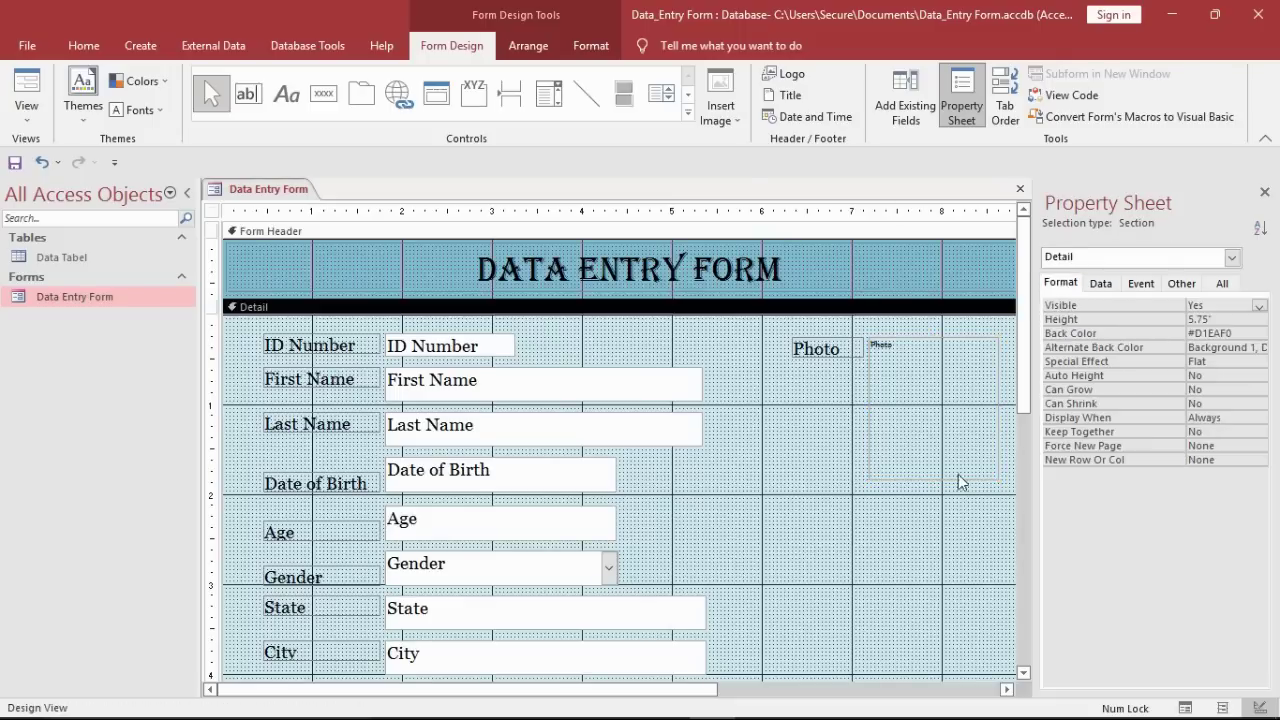
Step: Close the form design, preview it in Form View, and return to Design View
right_click(267, 189)
click(267, 189)
right_click(268, 188)
click(302, 218)
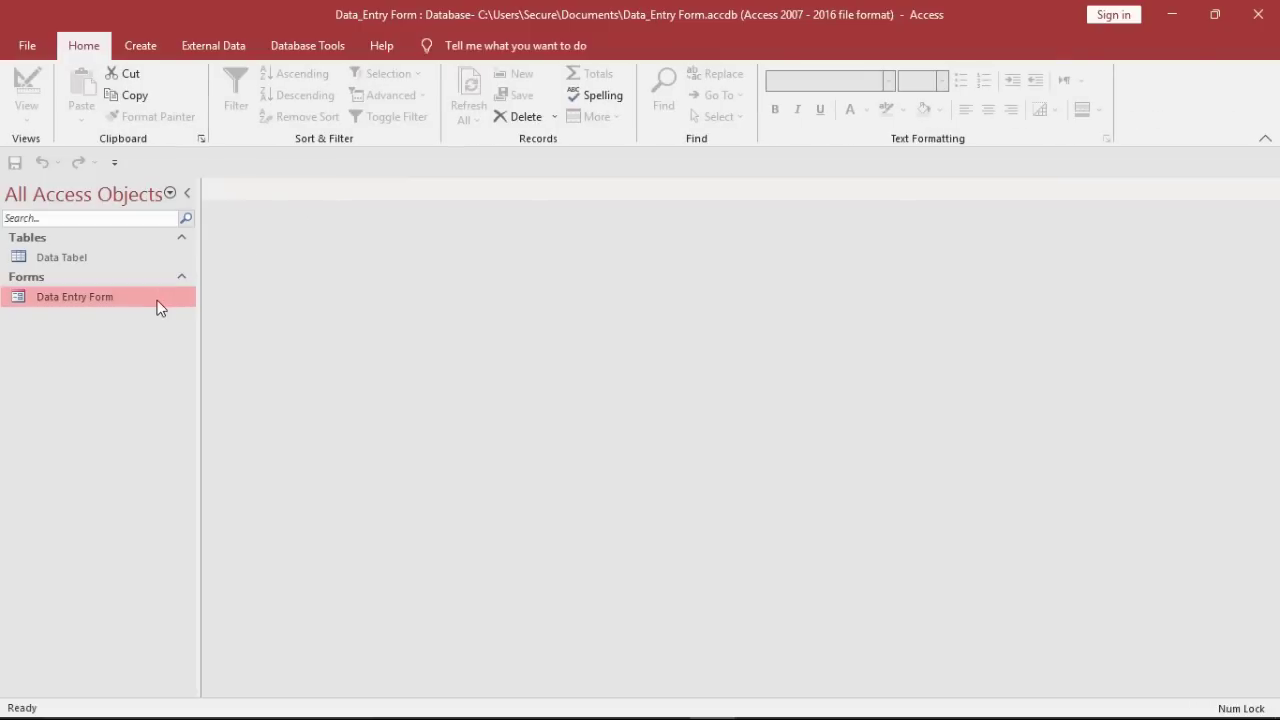
double_click(157, 300)
right_click(486, 96)
click(523, 150)
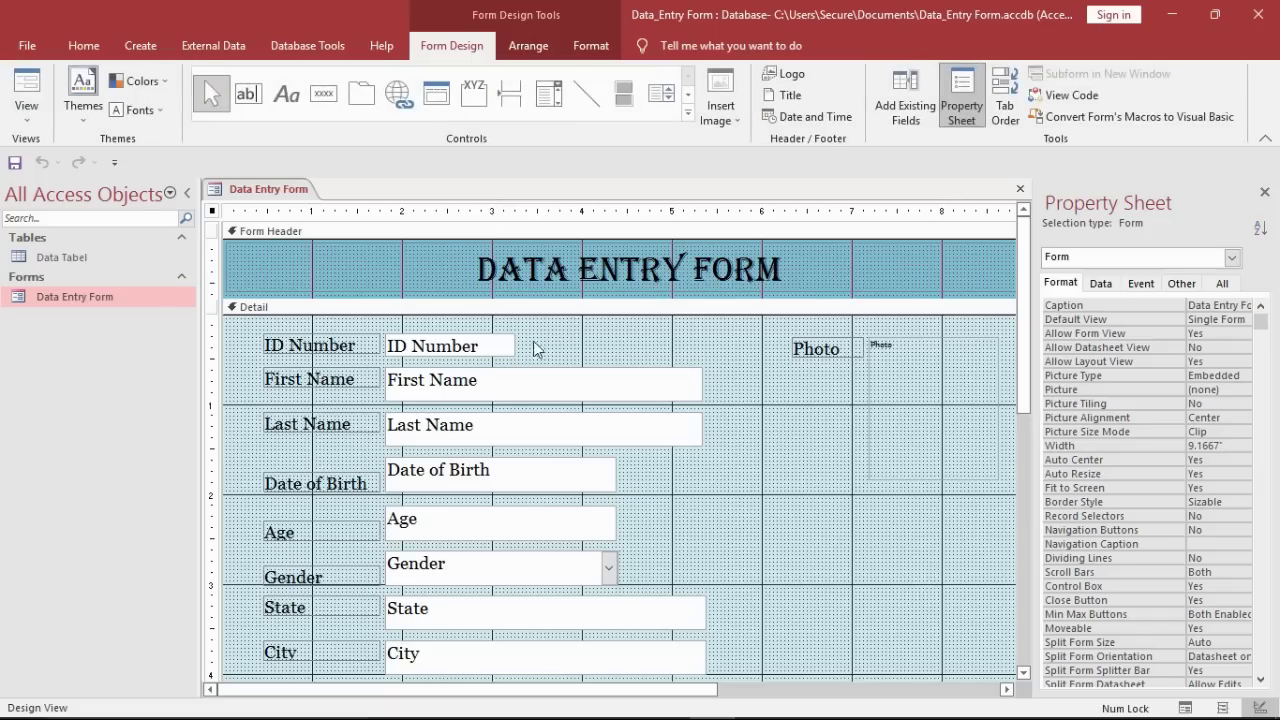
Step: Set Border Style to Transparent for all the form's entry fields
drag(533, 341, 797, 476)
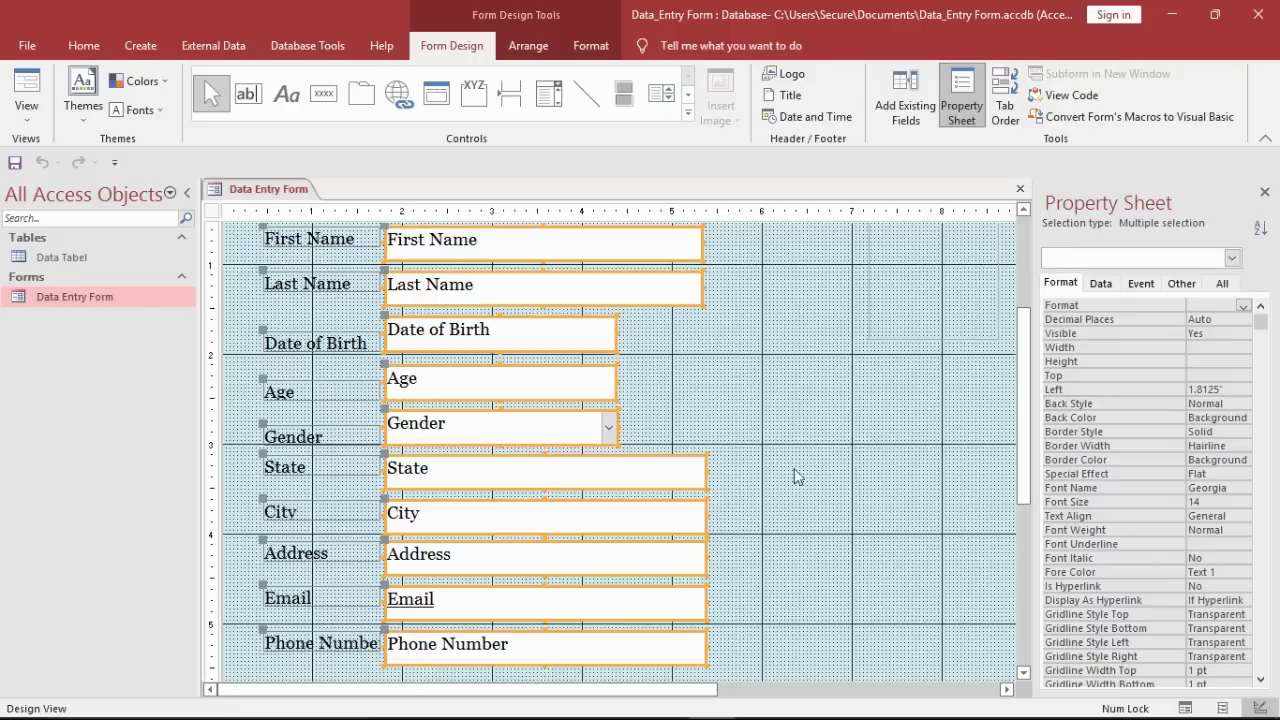
click(1238, 432)
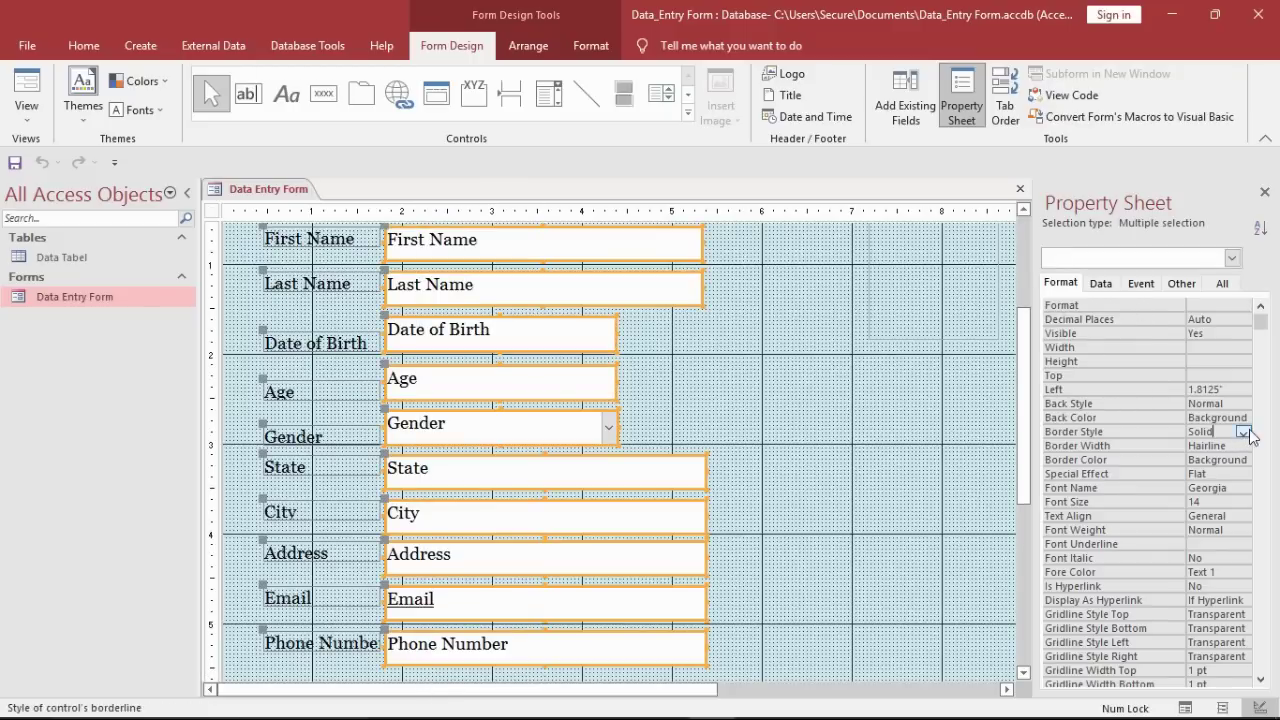
click(1244, 432)
click(1219, 445)
click(805, 457)
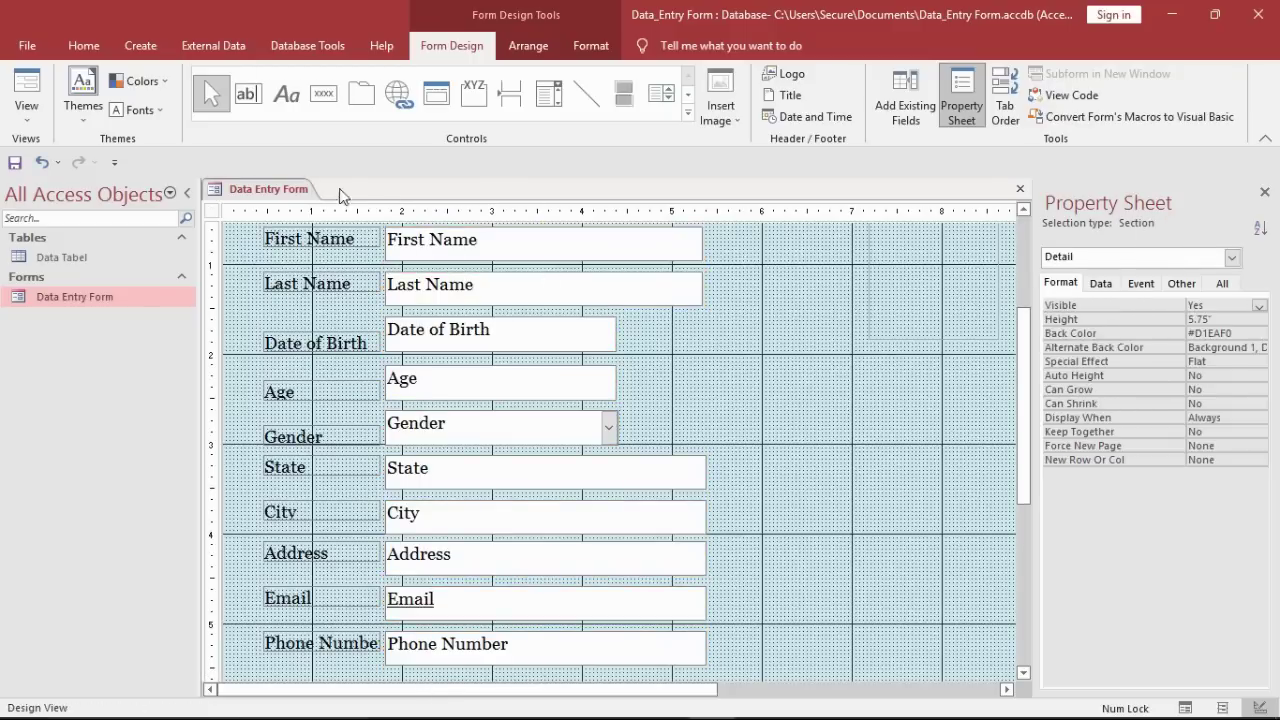
Step: Check the borderless First Name field in Form View, then return to Design View
right_click(293, 191)
click(333, 223)
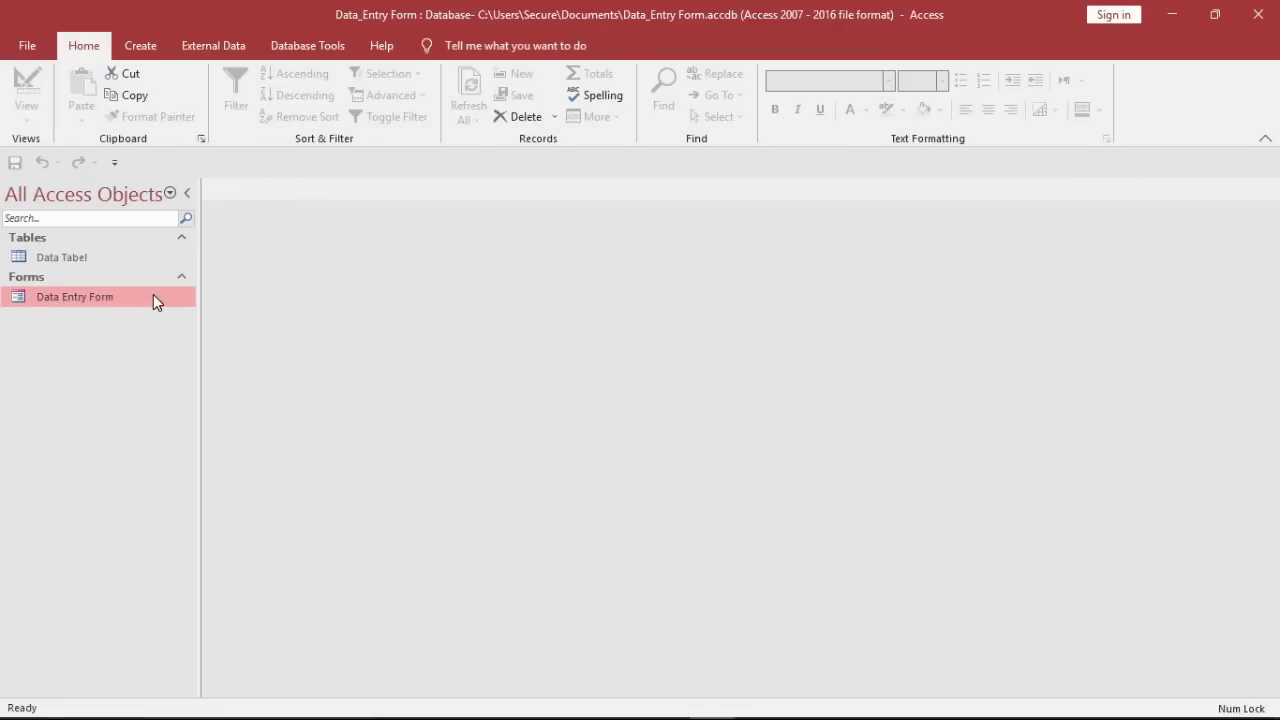
double_click(153, 294)
click(446, 180)
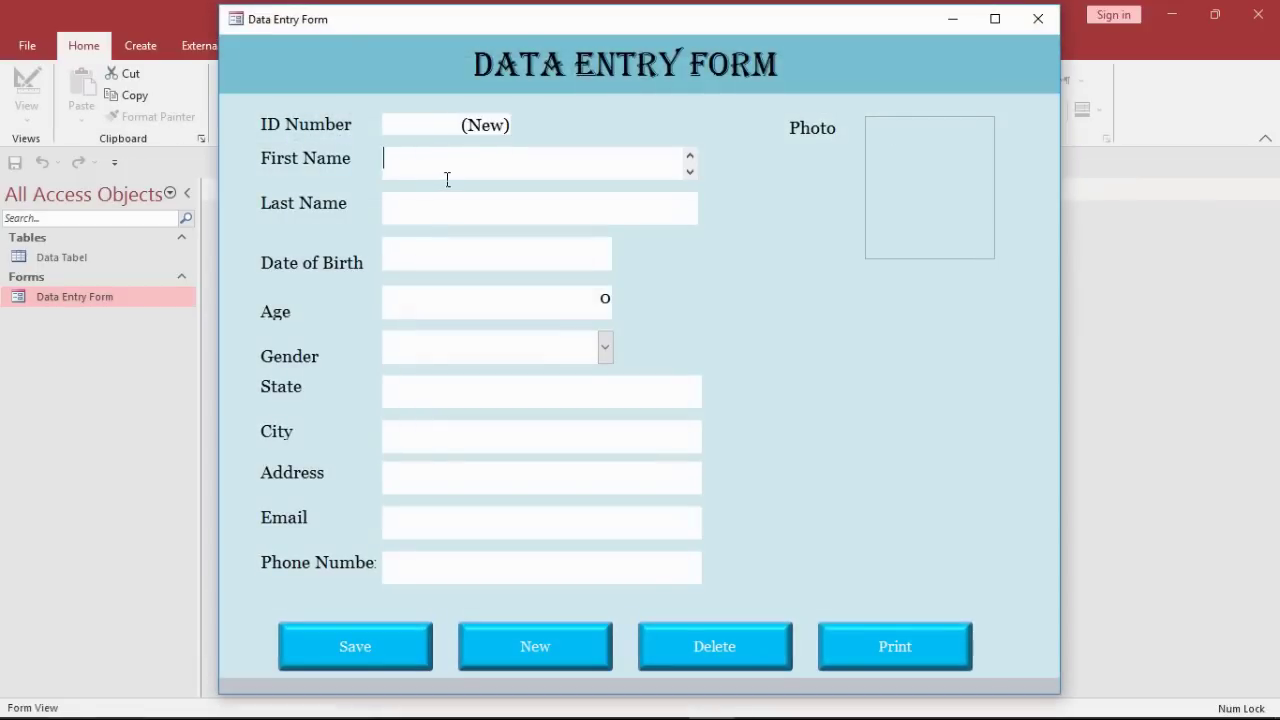
right_click(623, 140)
click(665, 200)
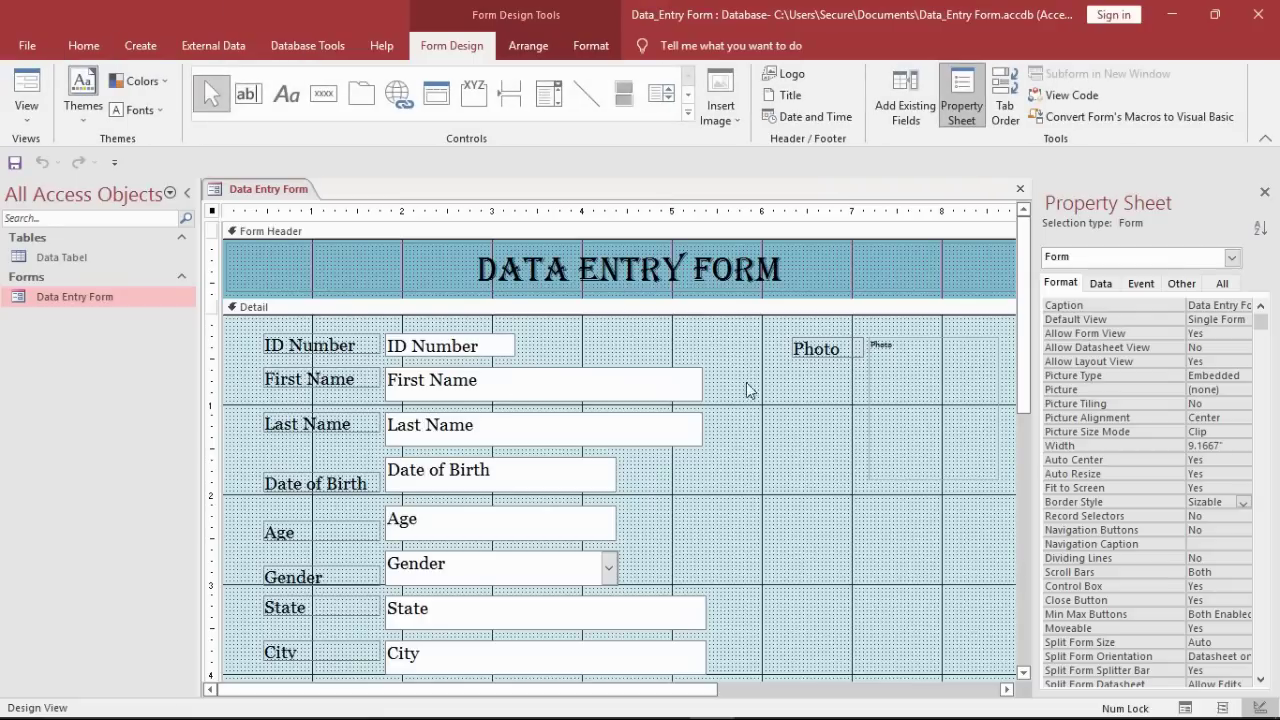
Step: Nudge a group of selected labels slightly to the right
scroll(1030, 345, down, 3)
drag(248, 598, 262, 268)
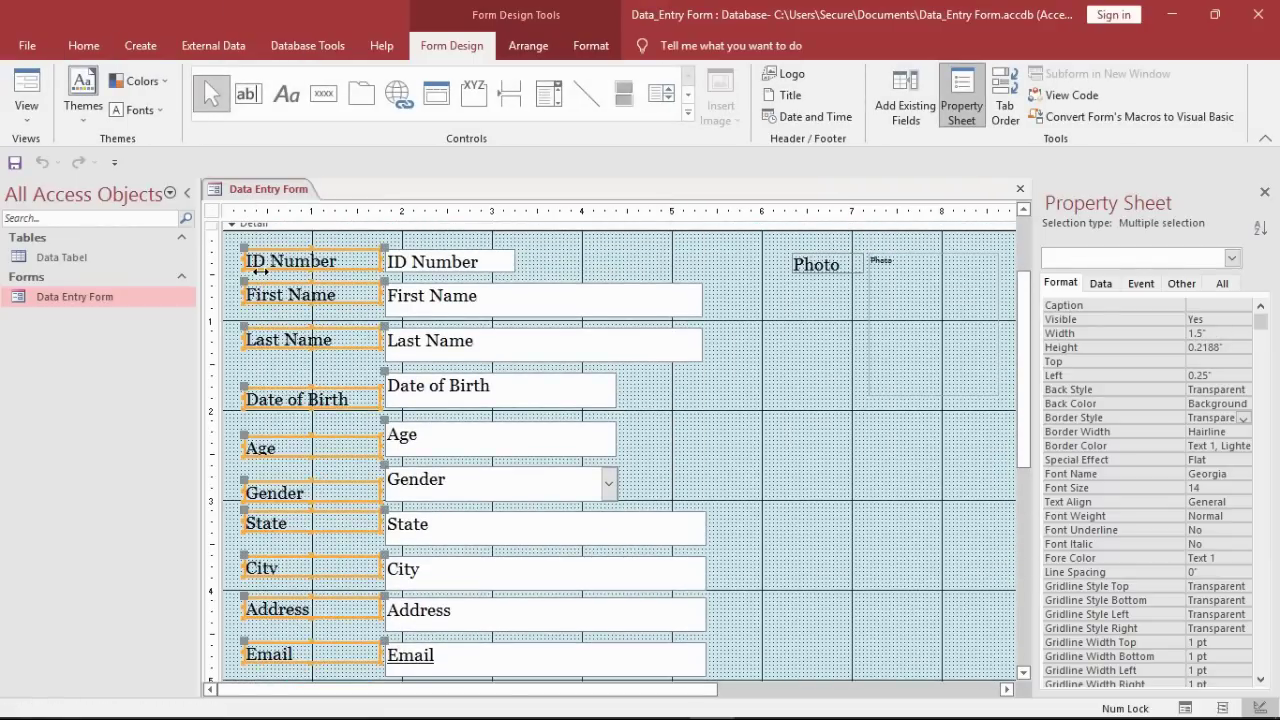
key(Right)
click(996, 330)
drag(1023, 335, 1023, 408)
right_click(303, 199)
click(308, 204)
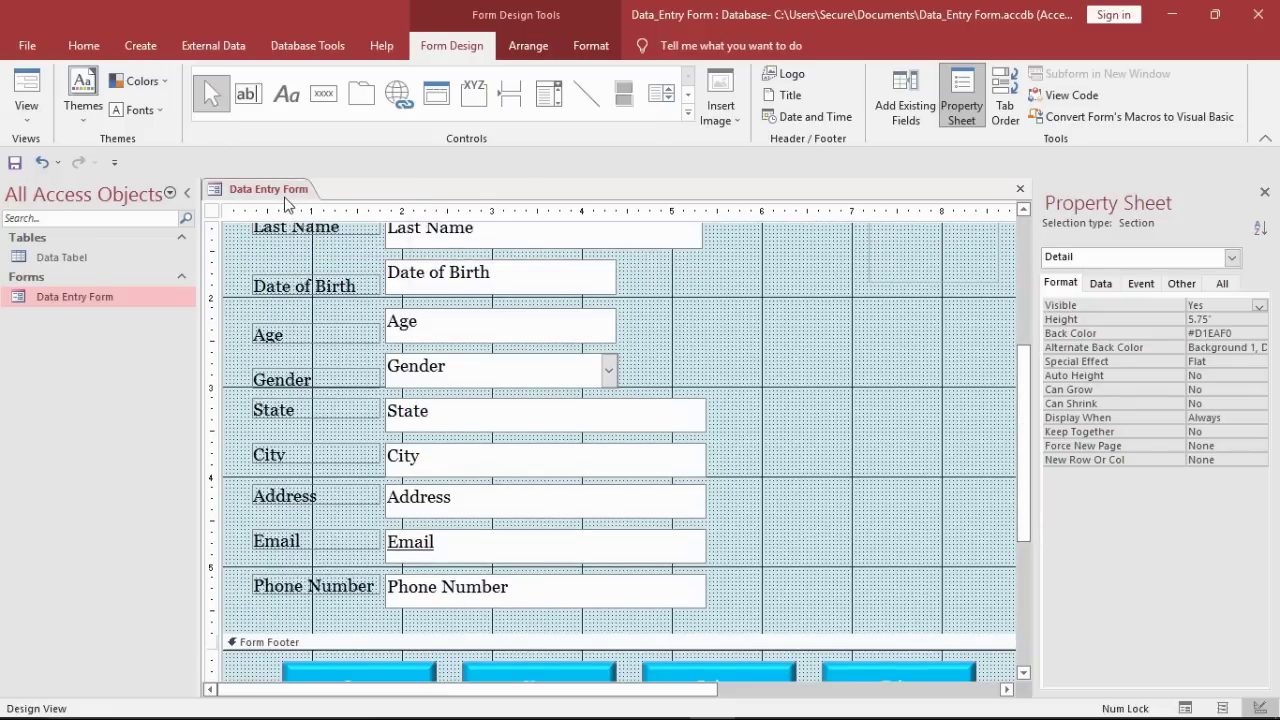
drag(1023, 440, 1023, 313)
Step: Give the Photo control the 'images (2)' default picture, stretched to fill the box
click(962, 398)
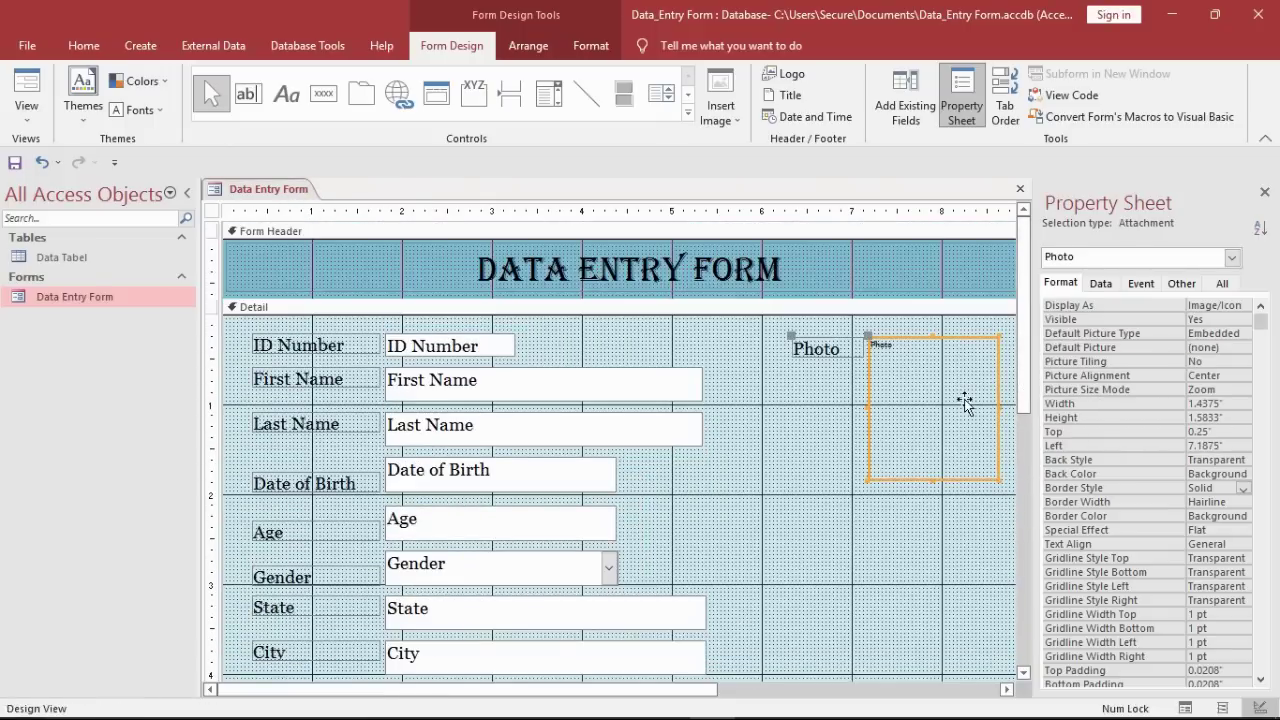
click(1243, 347)
click(613, 315)
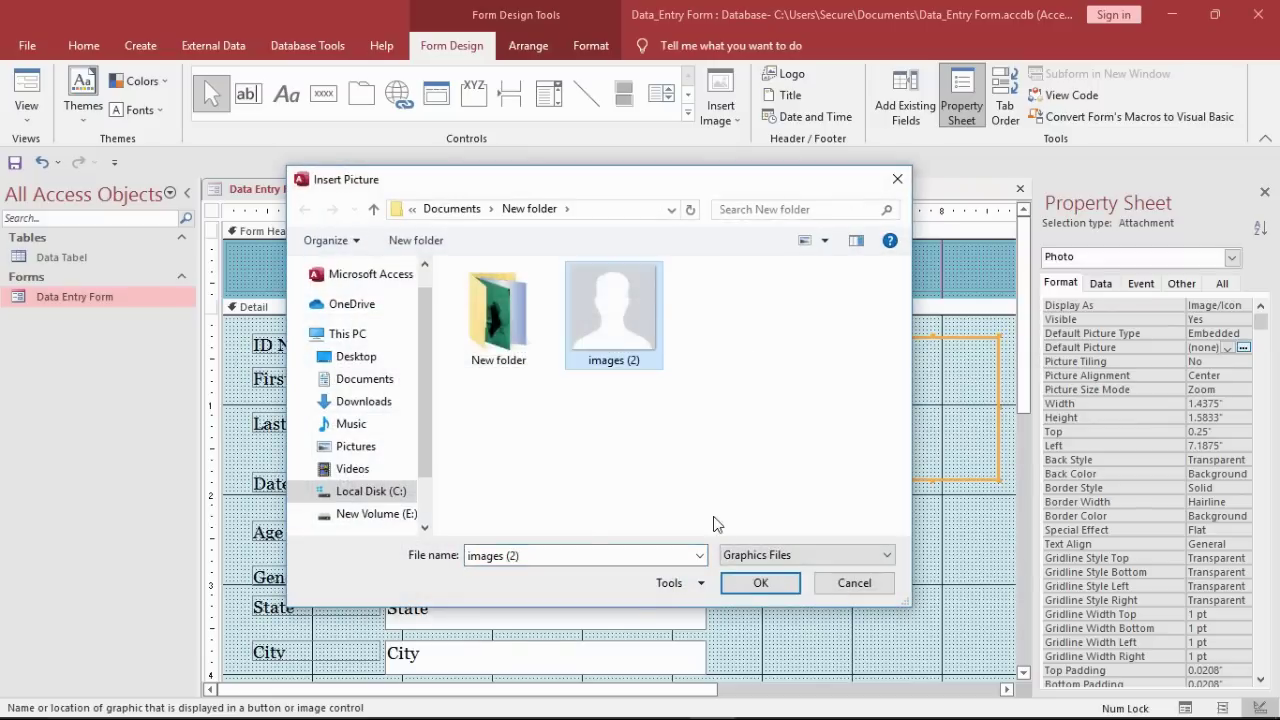
click(743, 589)
click(1215, 389)
click(1243, 389)
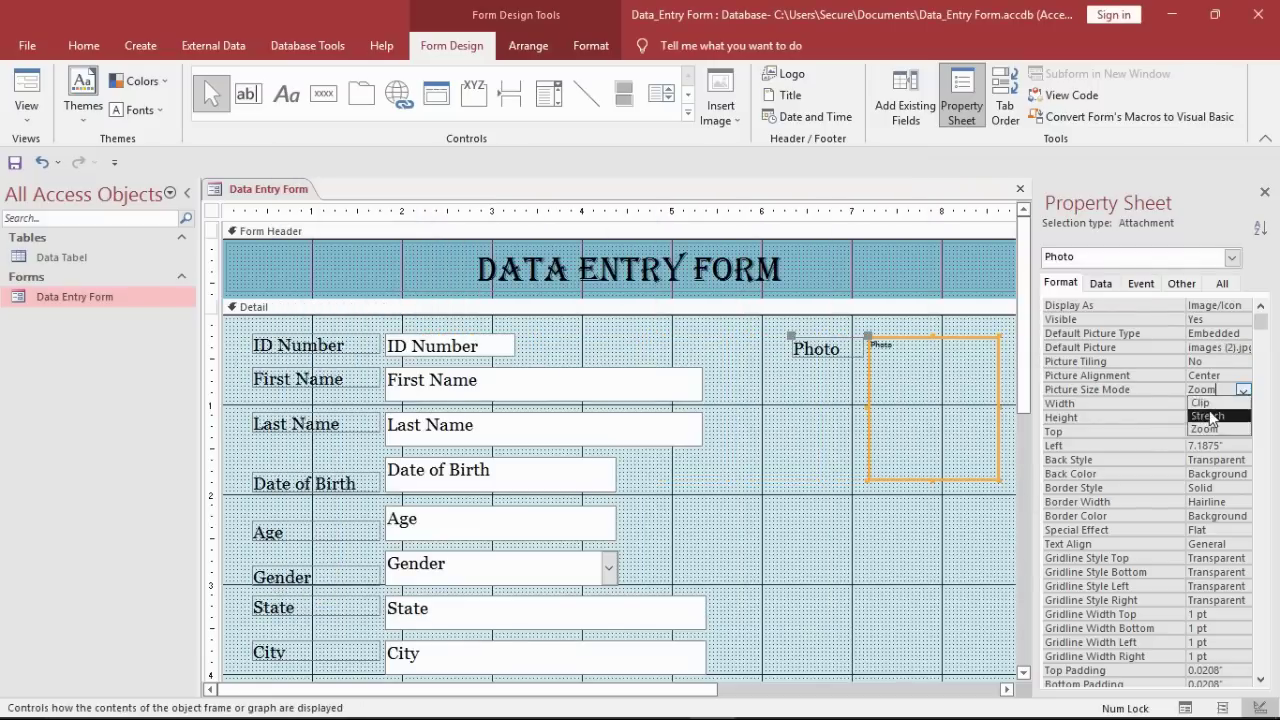
click(1210, 418)
Step: Preview the form with its placeholder photo in Form View, then return to Design View
right_click(300, 187)
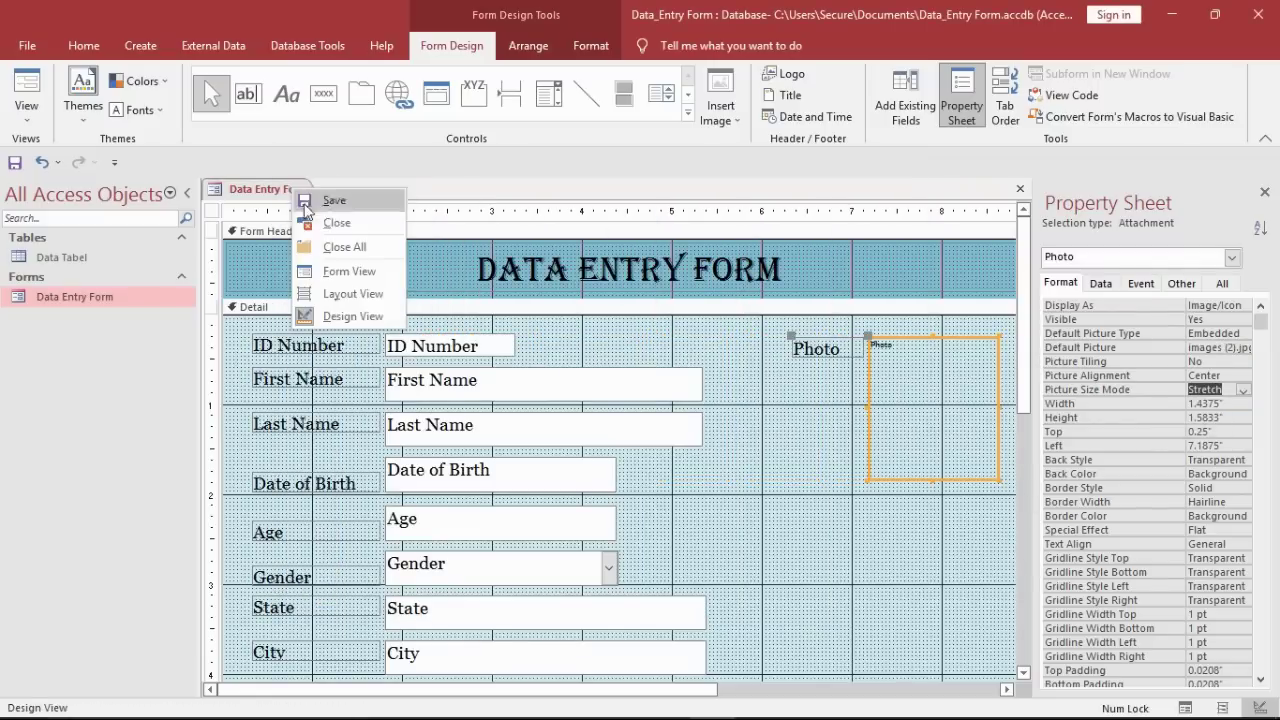
click(334, 219)
double_click(147, 294)
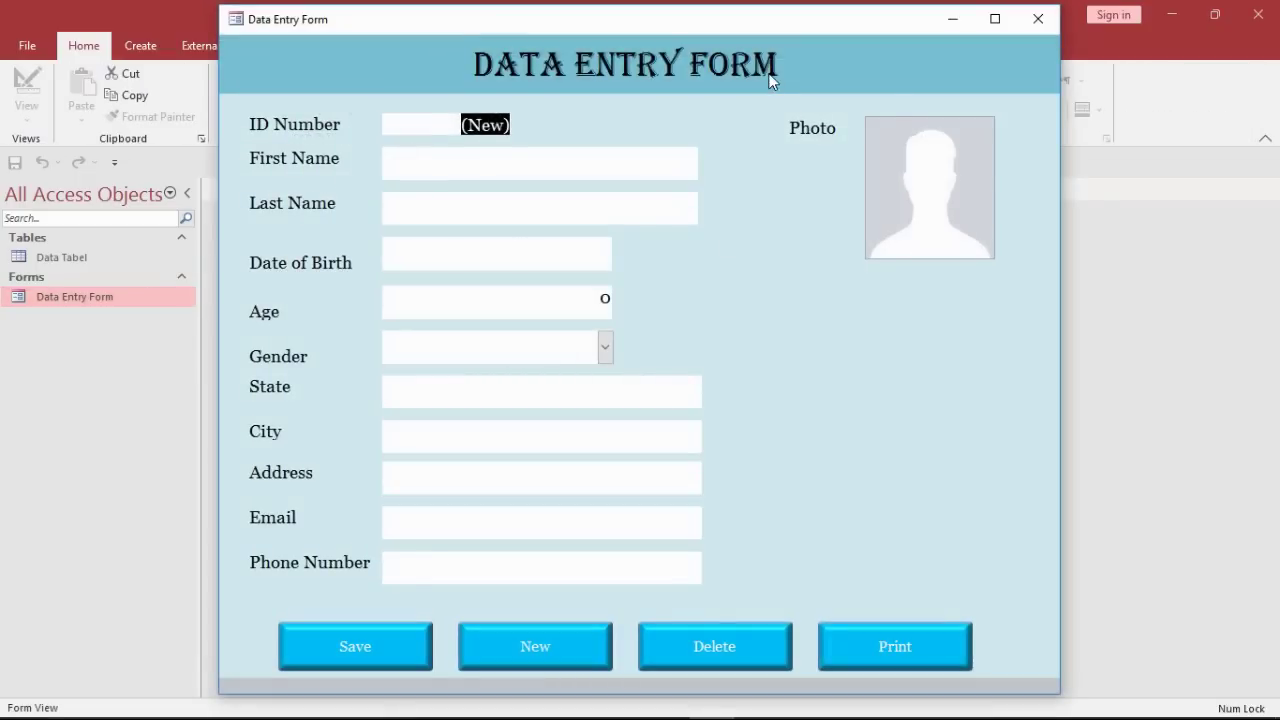
right_click(770, 82)
click(820, 127)
Step: Create a new table saved as Gender, with a Gender field in Design View
click(140, 45)
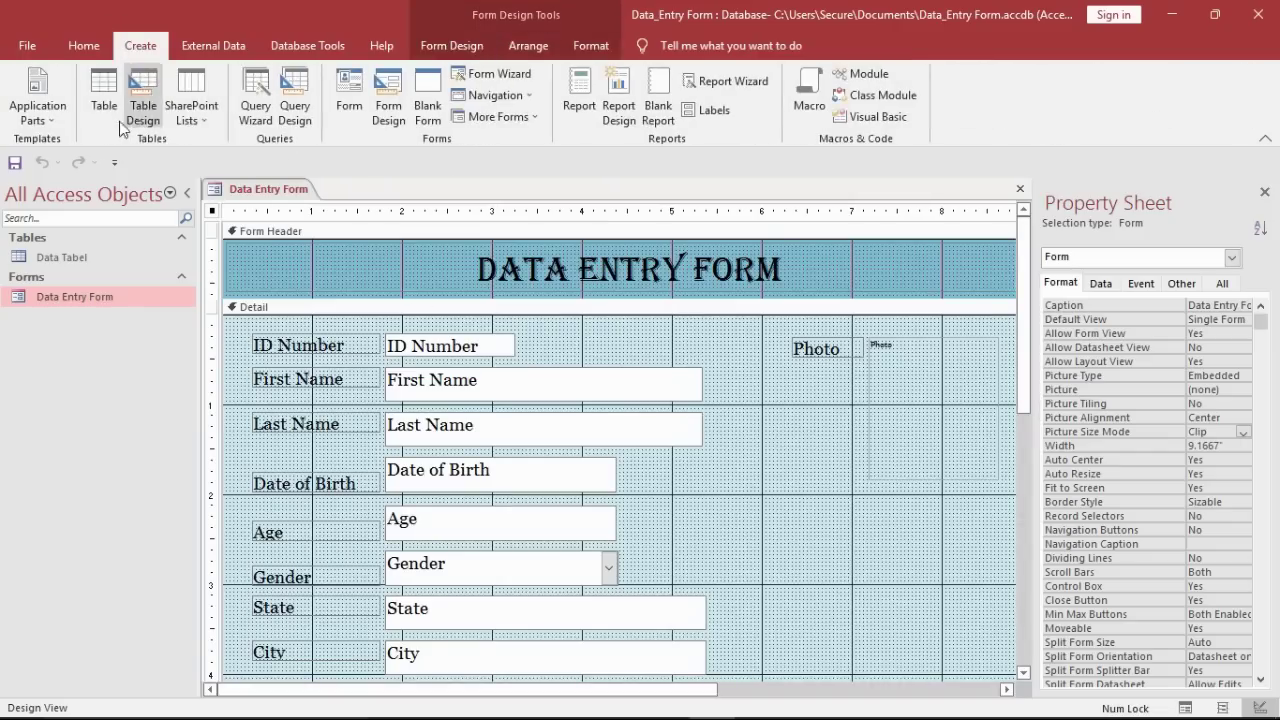
click(103, 110)
right_click(358, 190)
click(410, 274)
text(G)
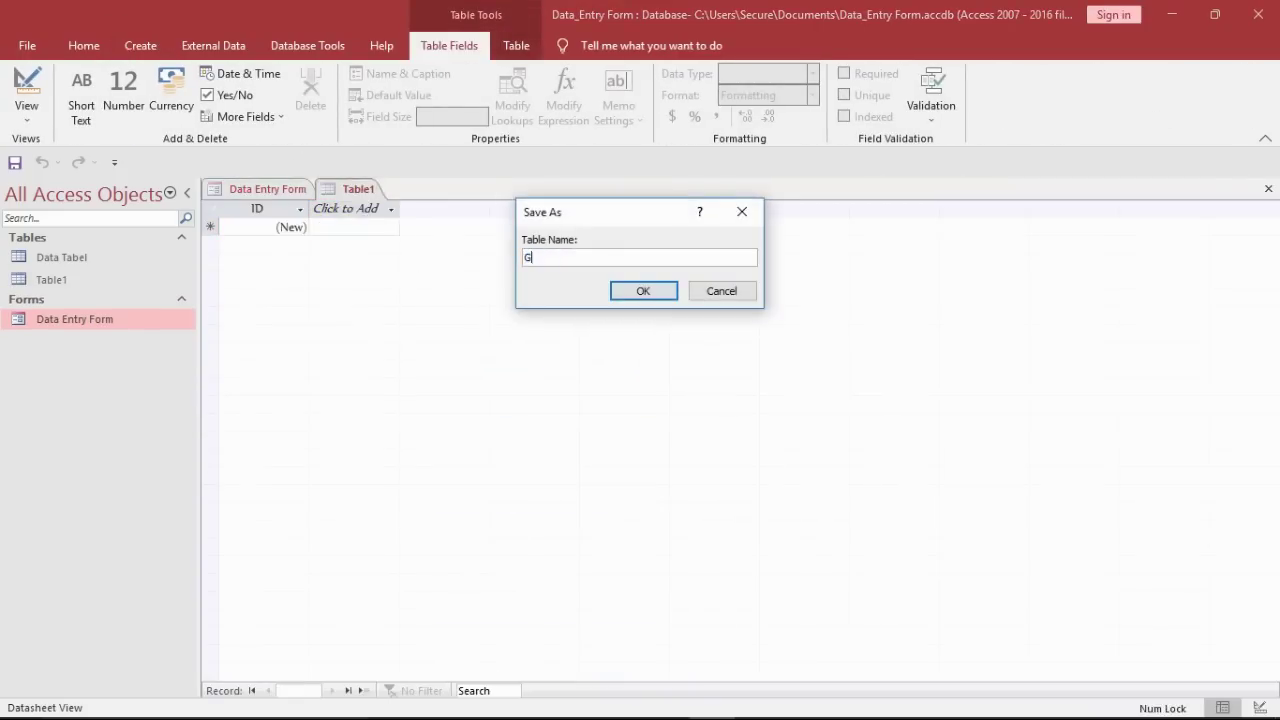
text(ender)
key(Return)
text(Gend)
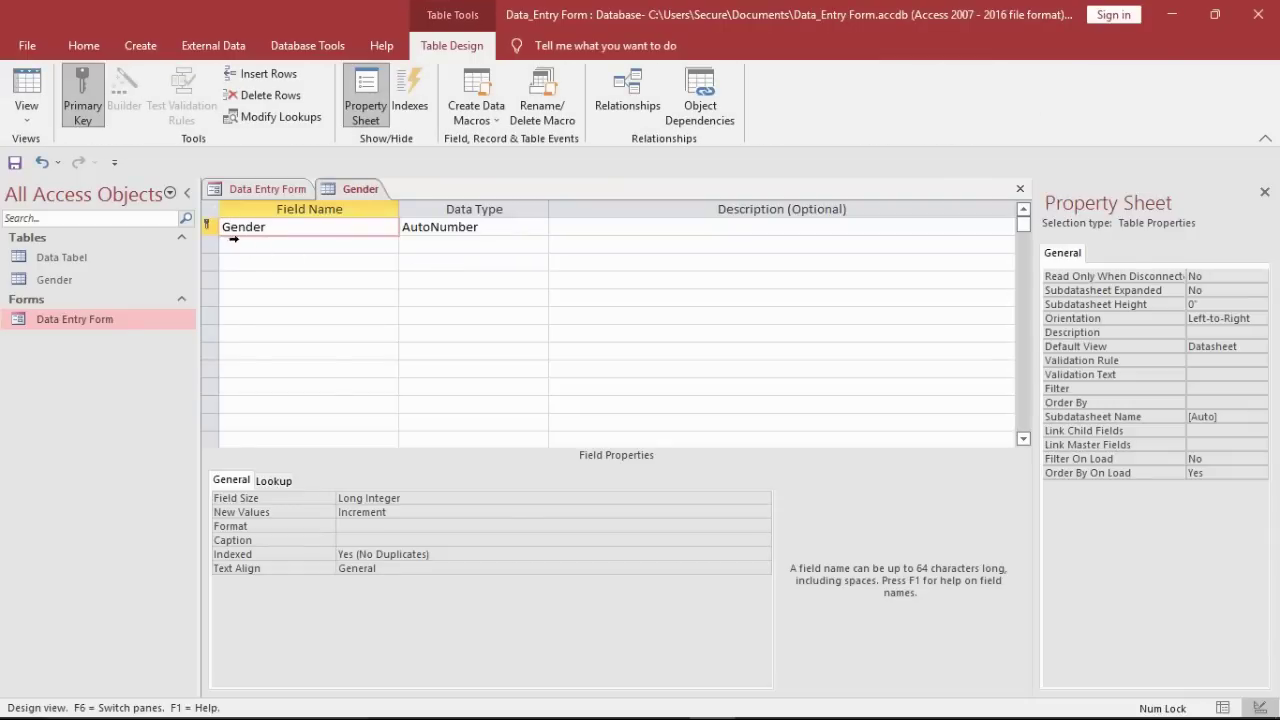
Step: Remove the primary key from the Gender field and make it Short Text
right_click(232, 238)
click(268, 240)
click(533, 229)
click(539, 227)
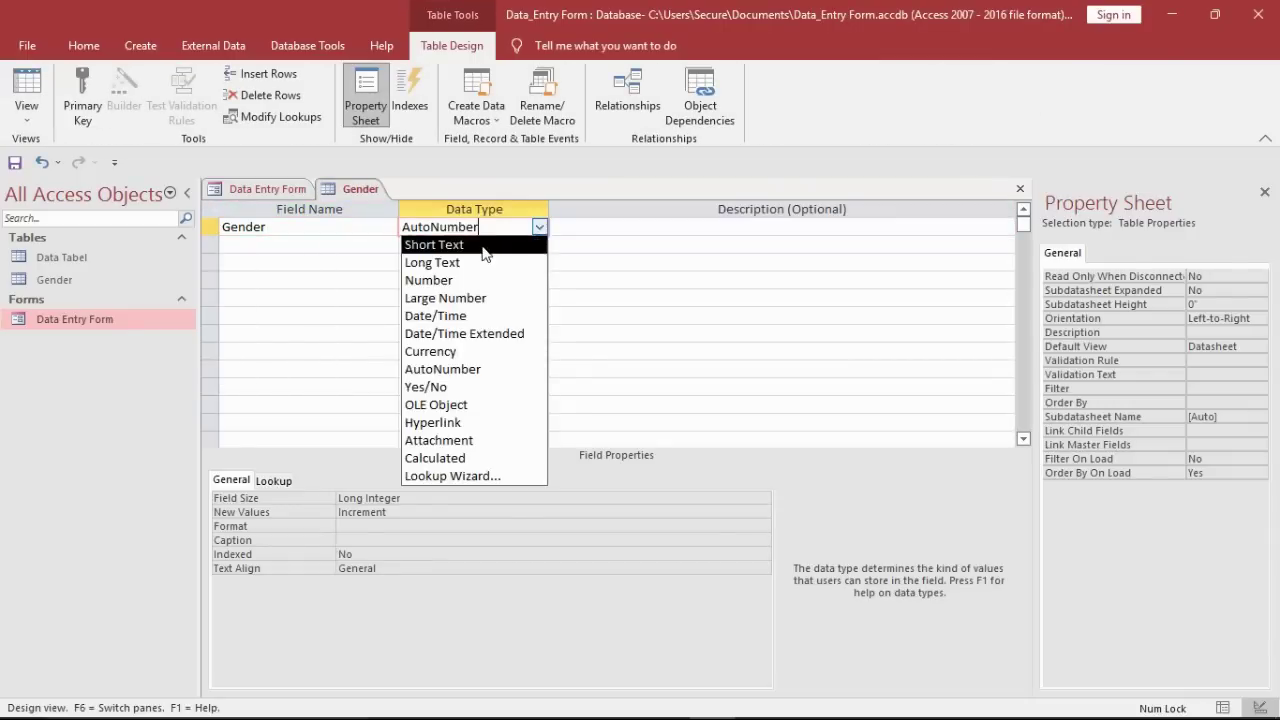
click(483, 247)
Step: Enter Male and Female in the Gender table's datasheet and close the table
right_click(352, 190)
click(450, 296)
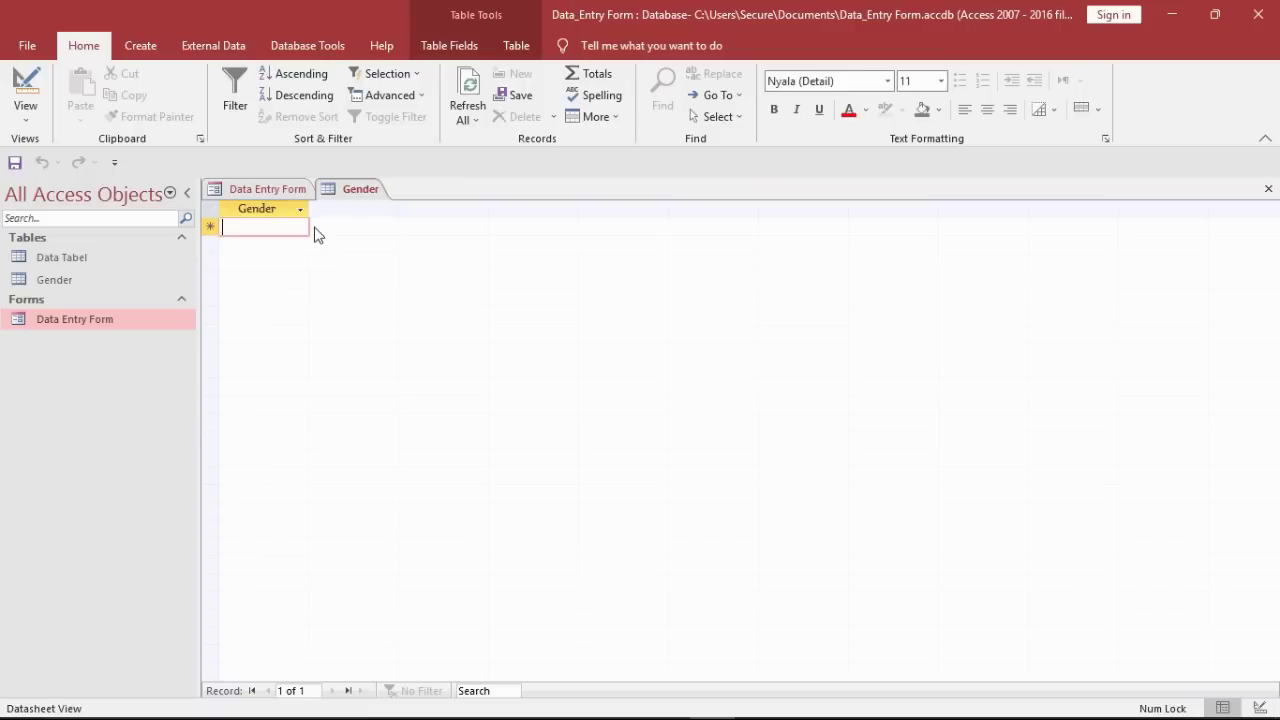
text(Male)
click(282, 249)
text(Ge)
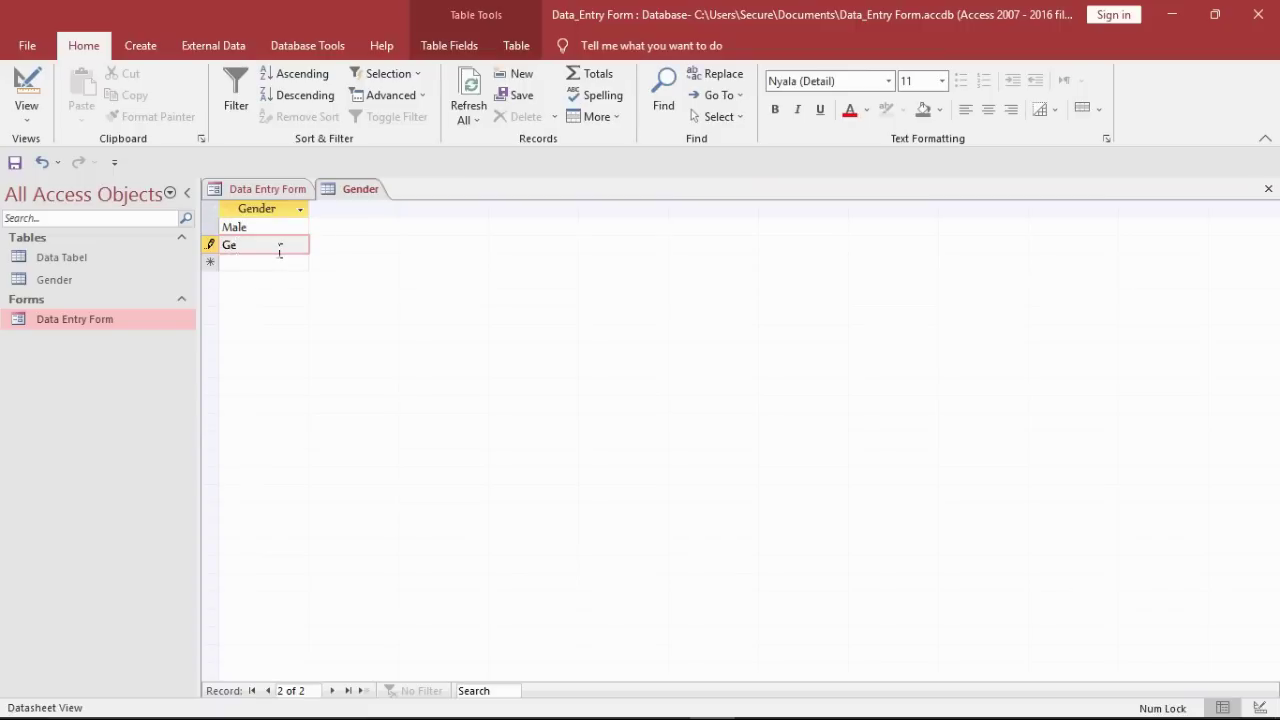
right_click(344, 190)
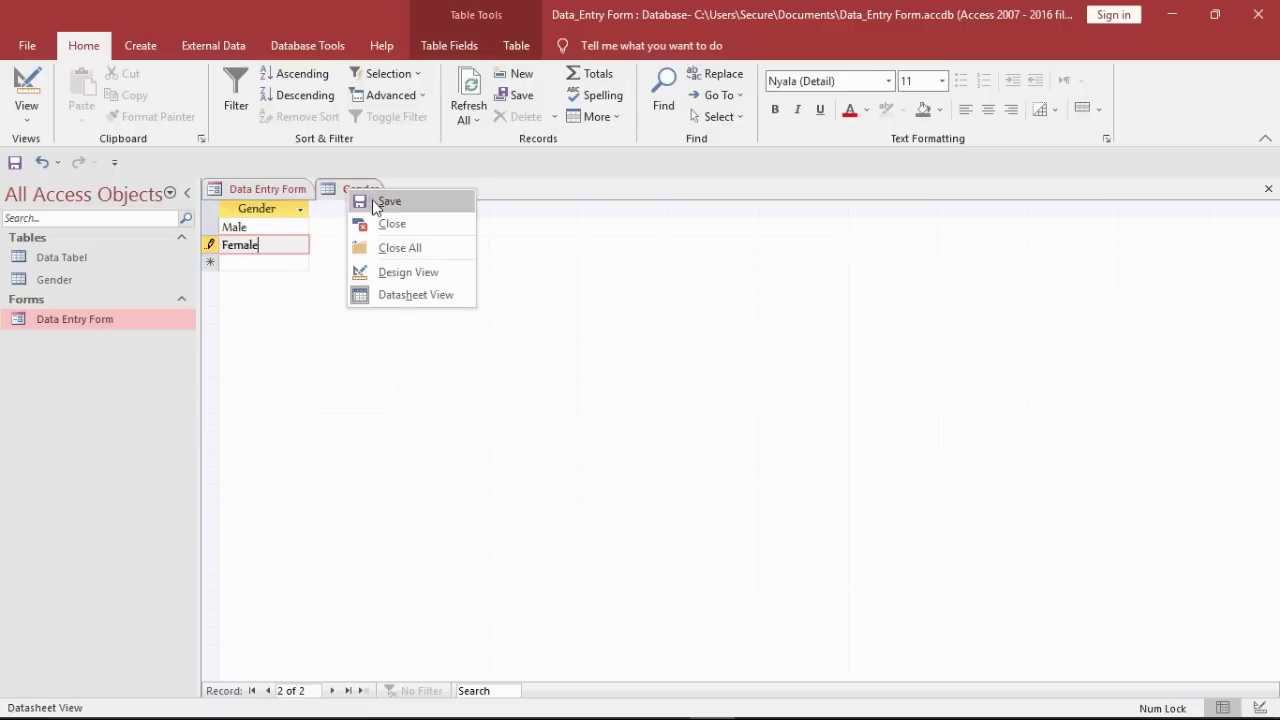
right_click(366, 197)
click(405, 239)
Step: Set the form's Gender combo box Row Source to the Gender table
click(505, 572)
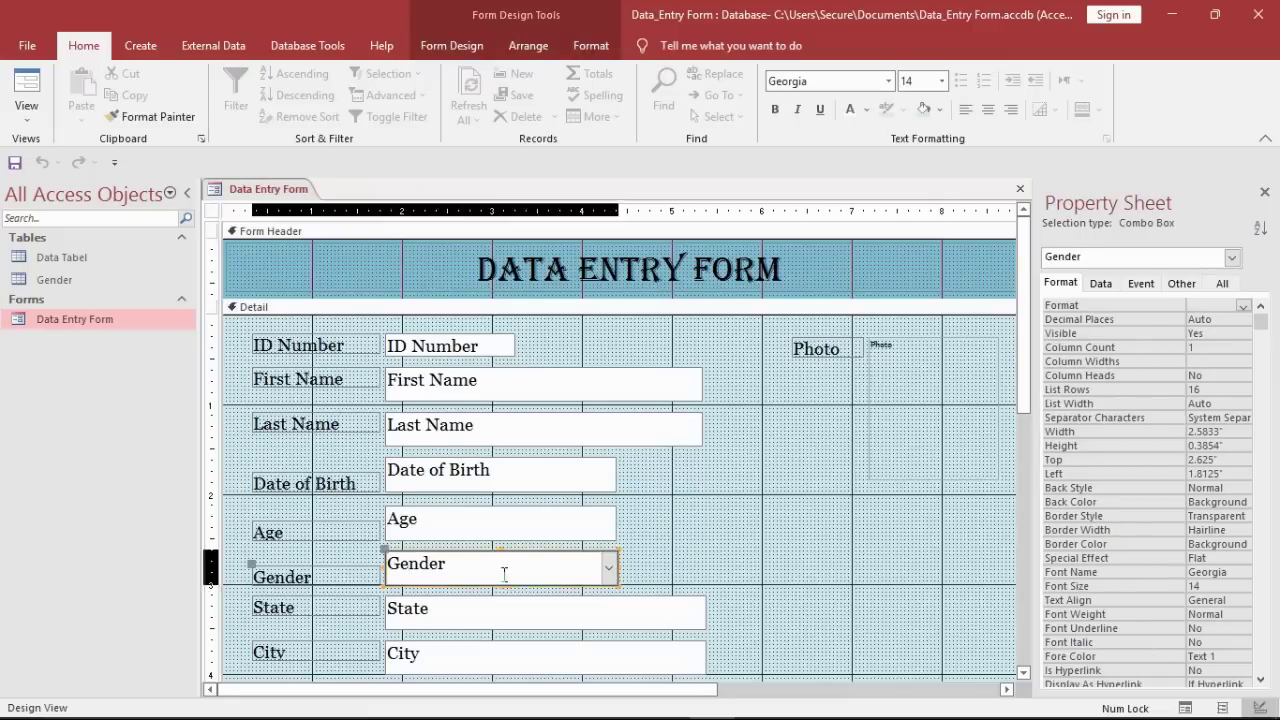
click(1101, 284)
click(1215, 320)
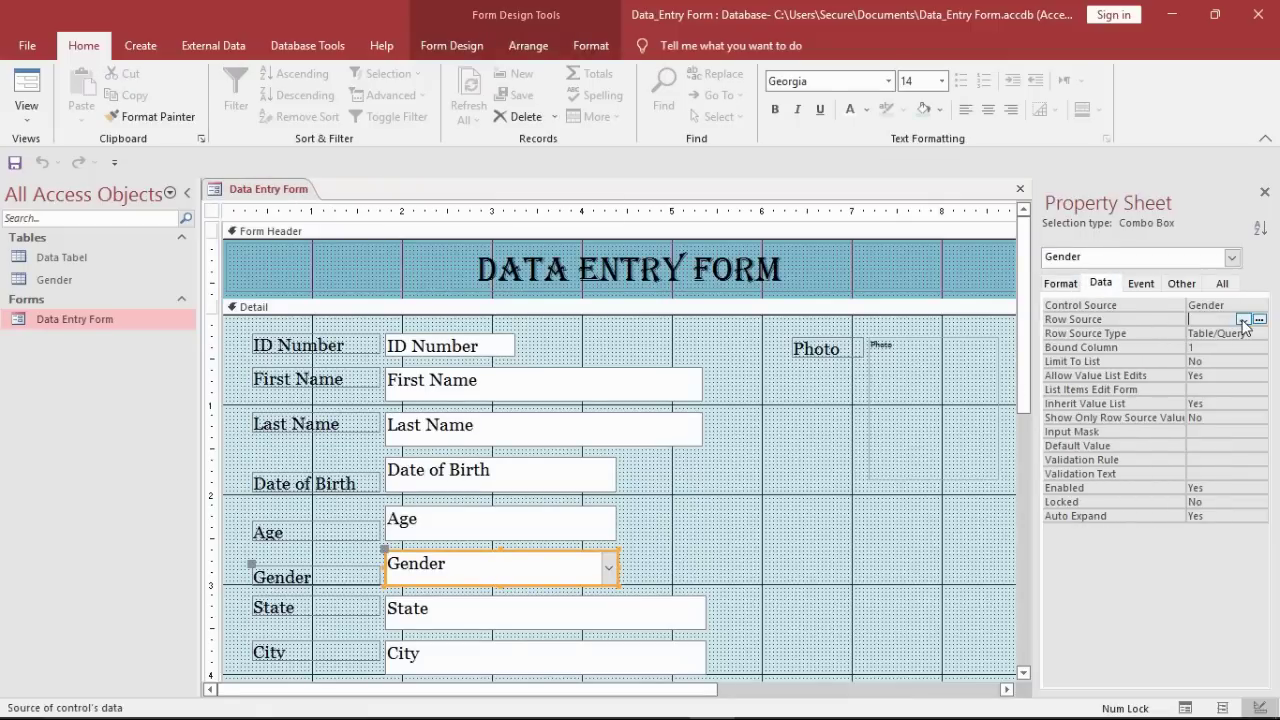
click(1242, 319)
click(1205, 349)
click(714, 423)
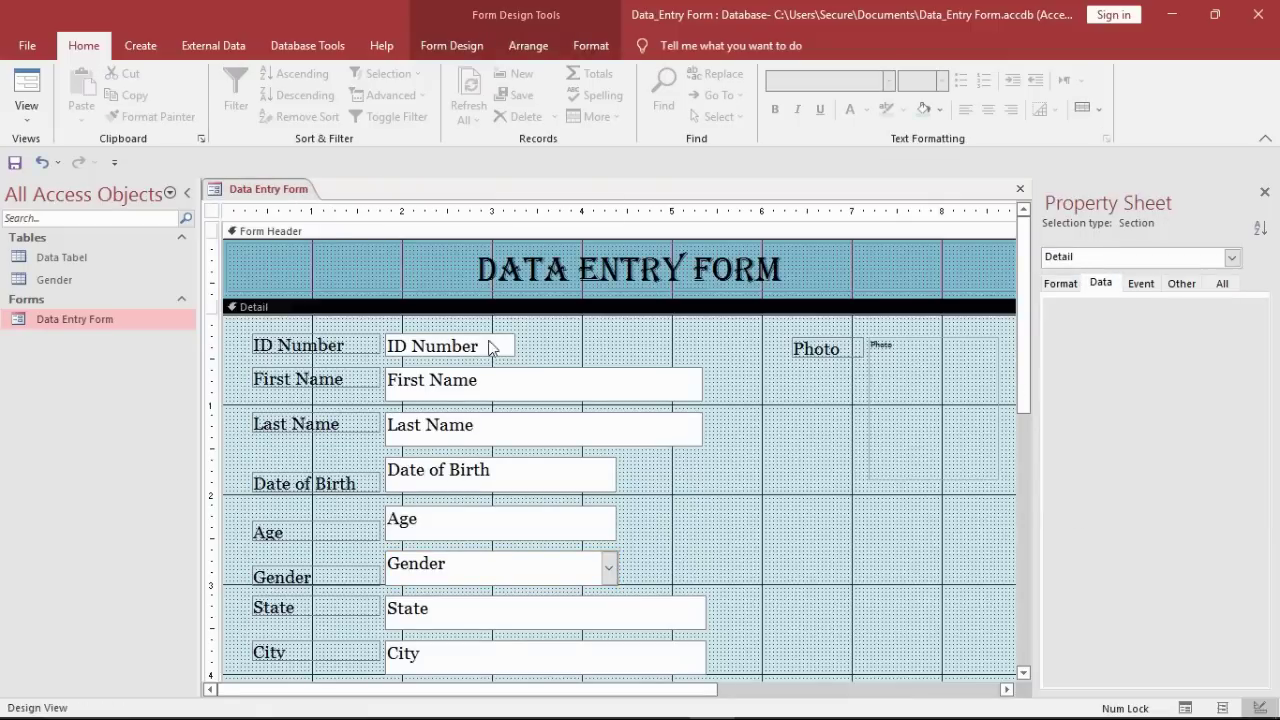
Step: Test the Gender drop-down list and the State, City and First Name fields in Form View
right_click(280, 190)
click(320, 216)
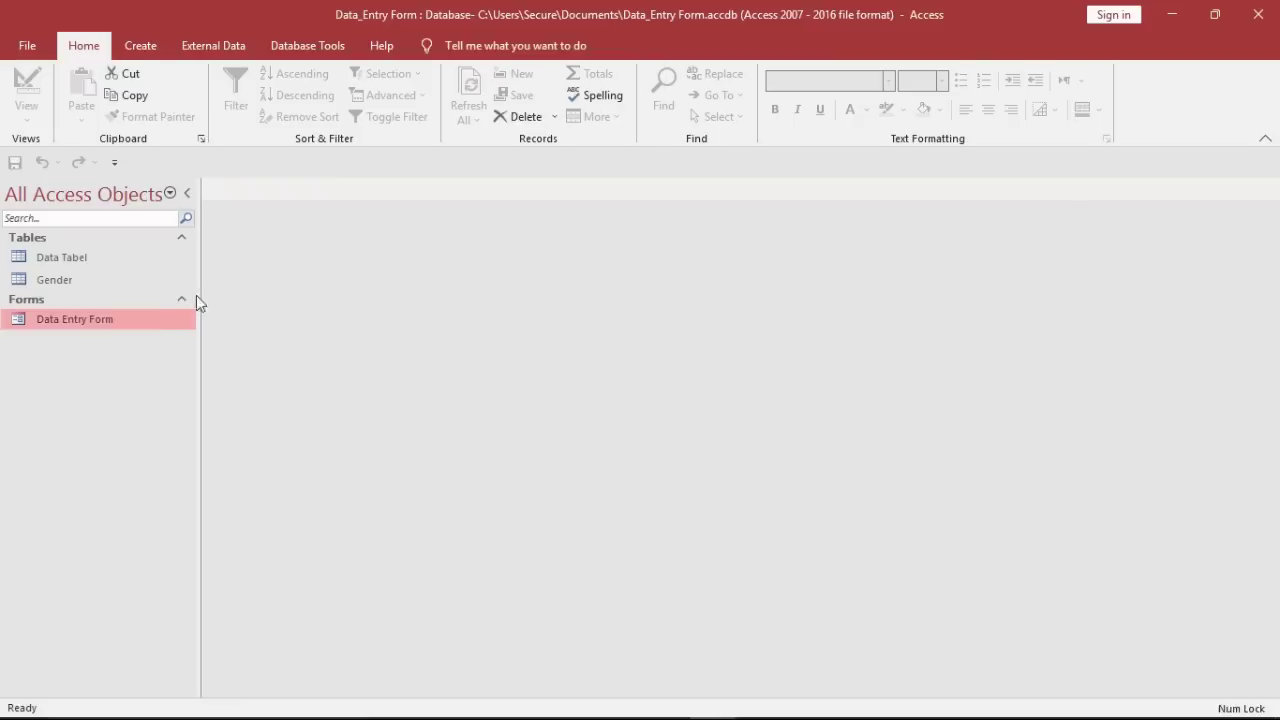
double_click(146, 320)
click(605, 347)
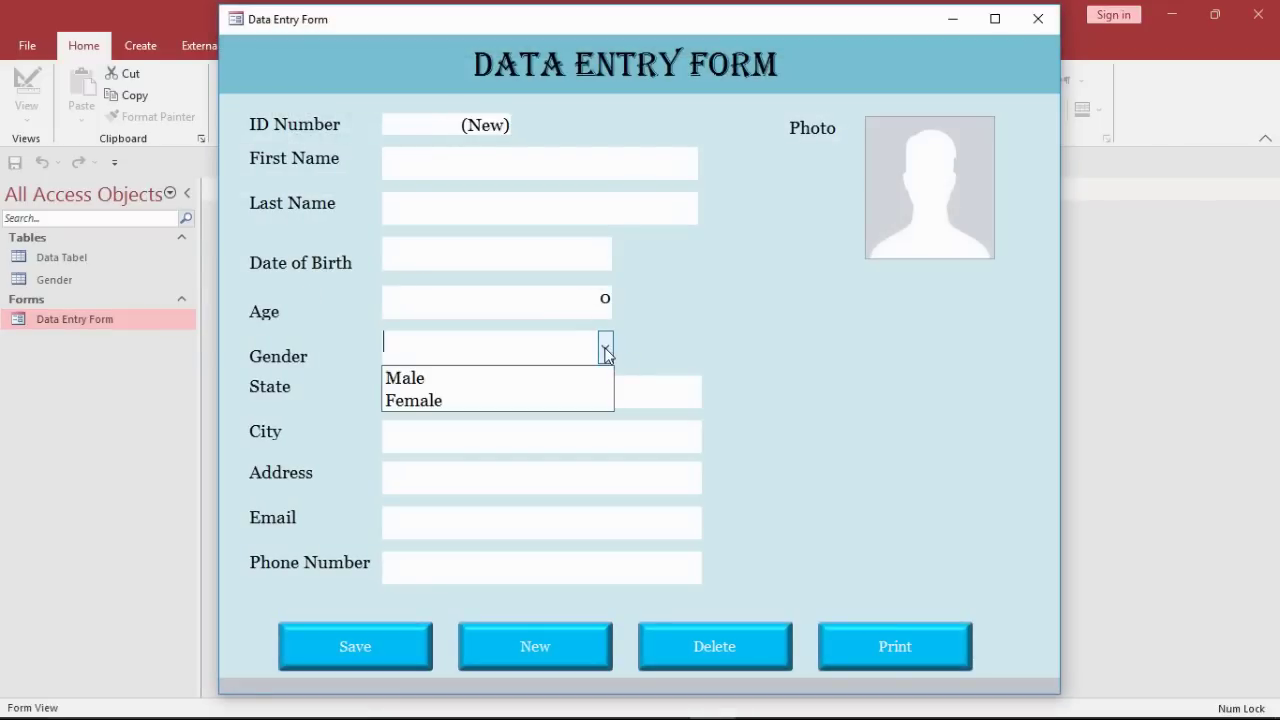
click(710, 386)
click(626, 404)
click(625, 436)
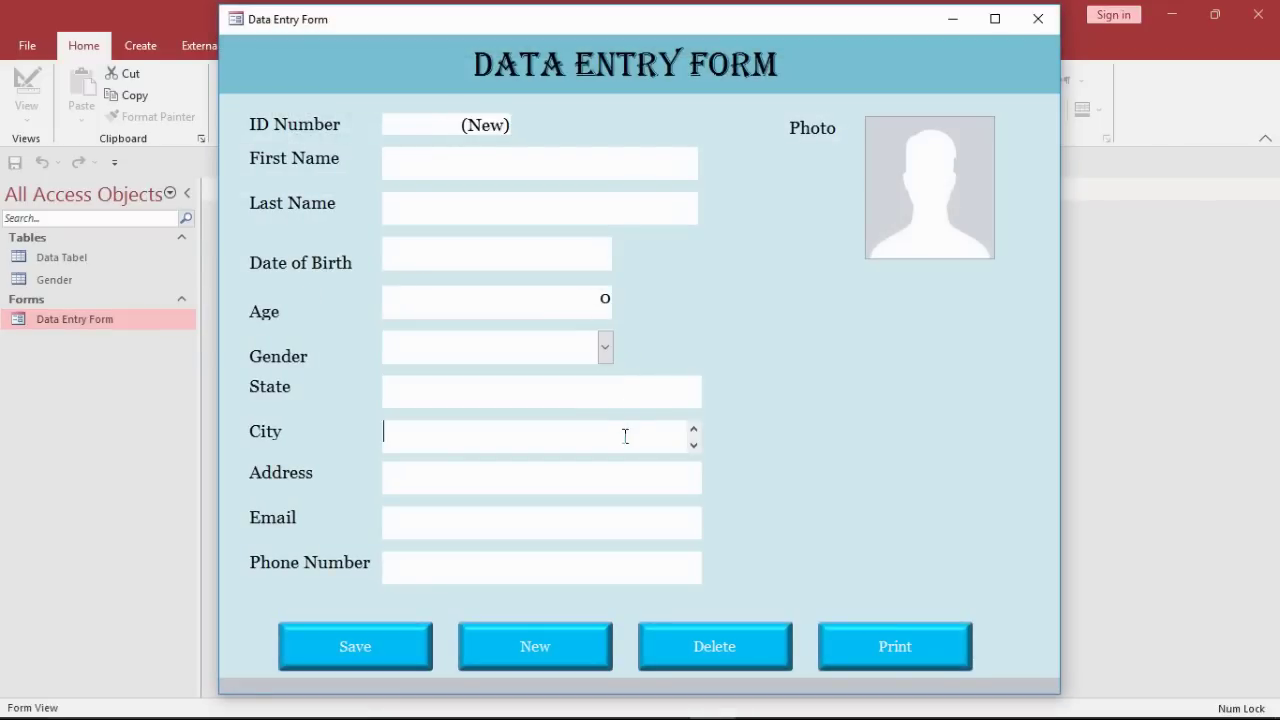
click(587, 174)
right_click(745, 219)
Step: In Design View, stretch the Address box taller below the Email and Phone Number fields
click(784, 278)
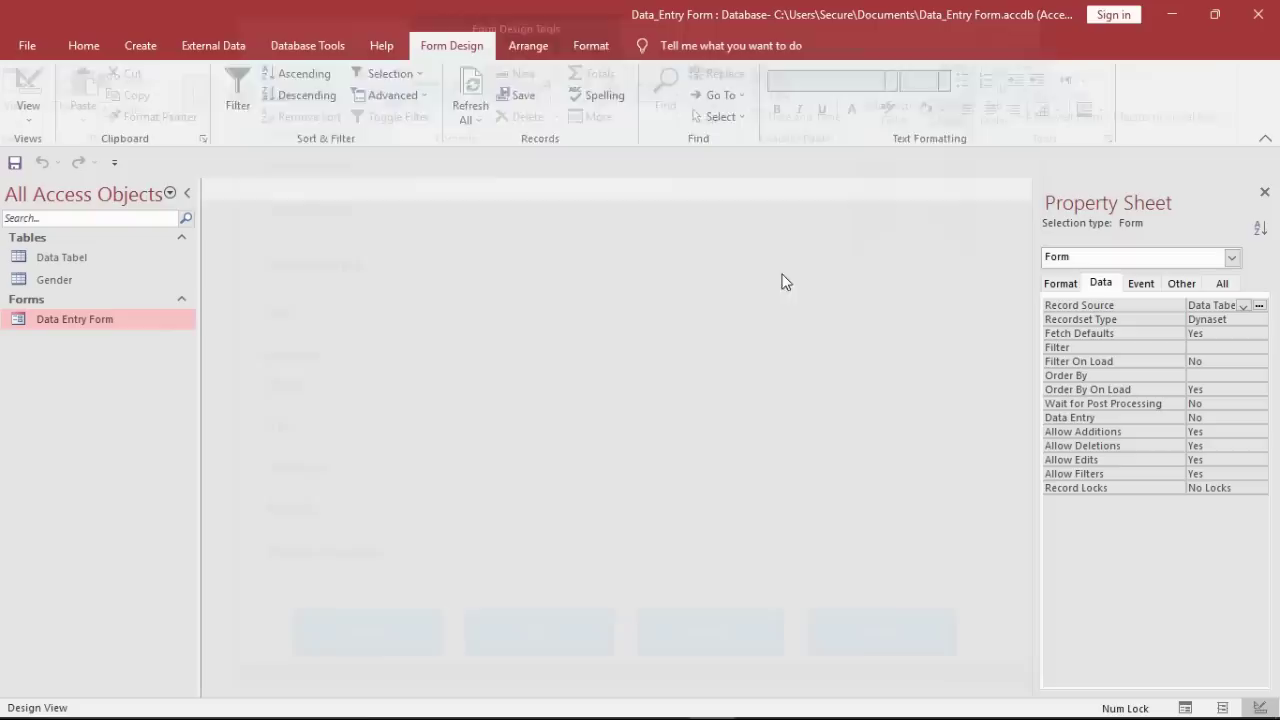
scroll(630, 492, down, 5)
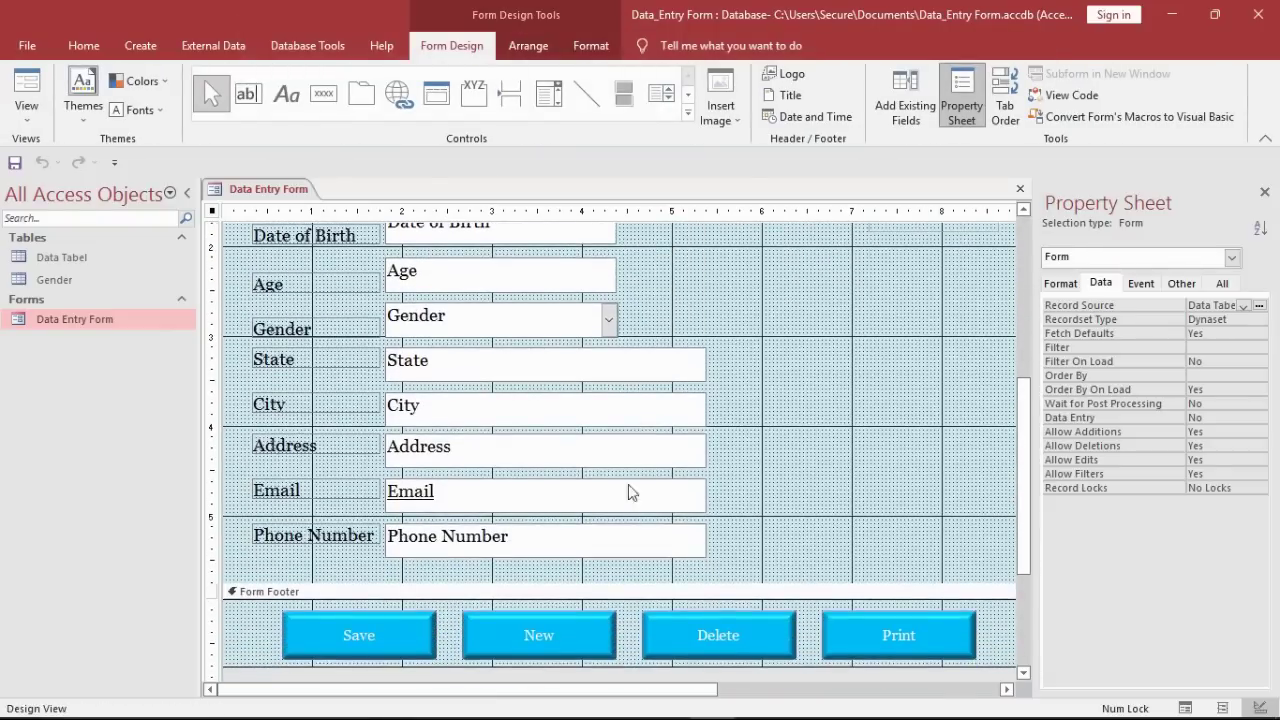
click(578, 450)
drag(566, 468, 560, 502)
drag(745, 535, 677, 557)
click(610, 476)
drag(558, 497, 560, 510)
Step: Lengthen the Detail section to make room, then close the form design
click(714, 541)
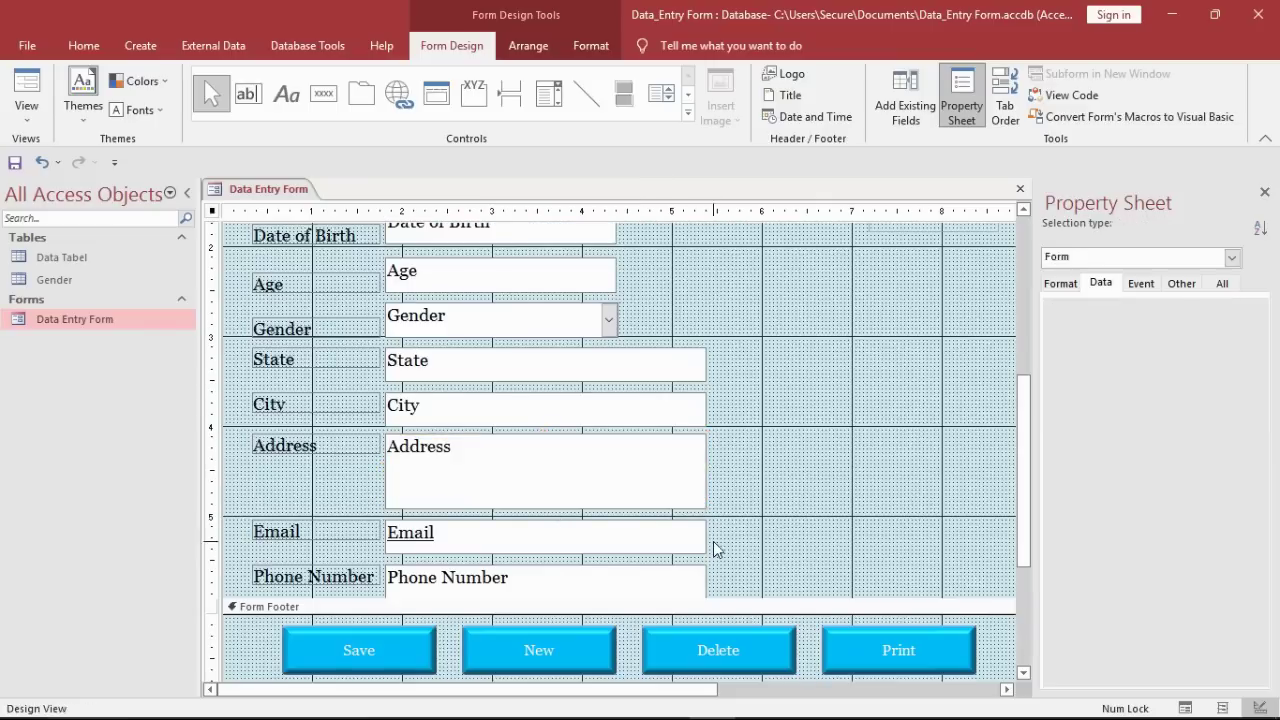
drag(929, 598, 935, 624)
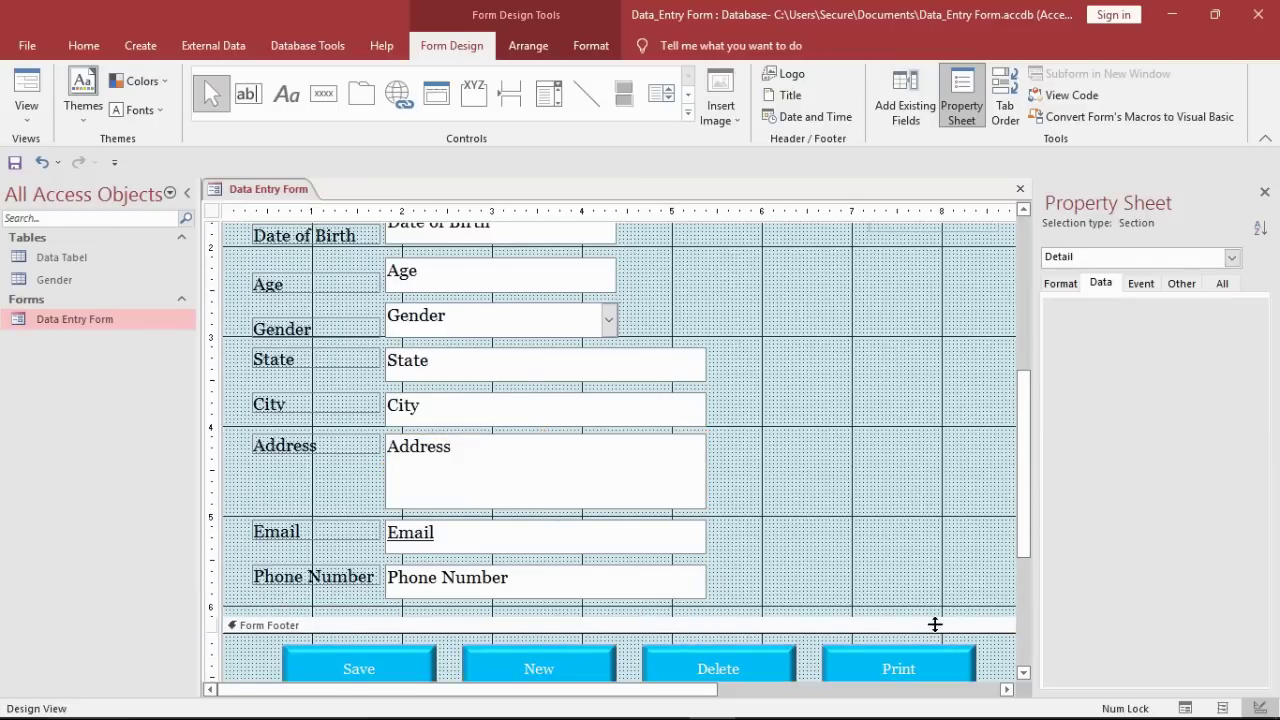
right_click(248, 186)
key(Escape)
right_click(276, 194)
click(302, 229)
Step: Open the Data Entry Form in Form View and enter the first name
double_click(139, 317)
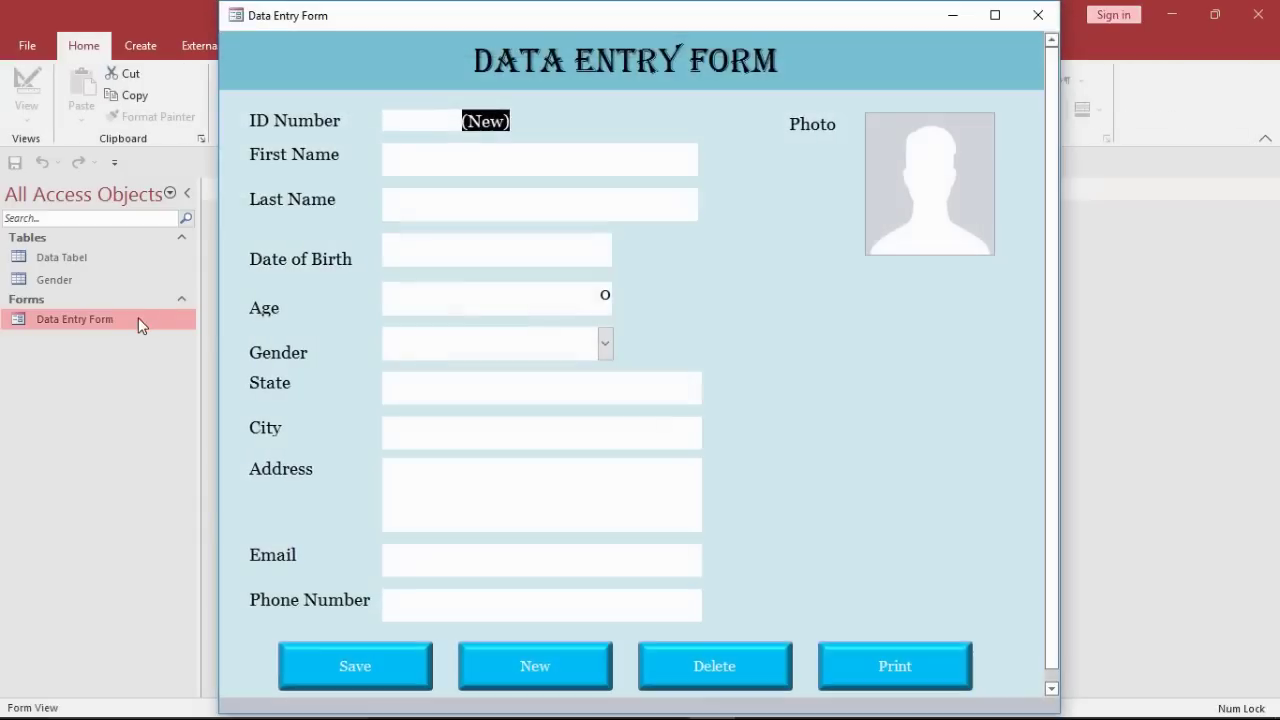
click(636, 155)
key(Tab)
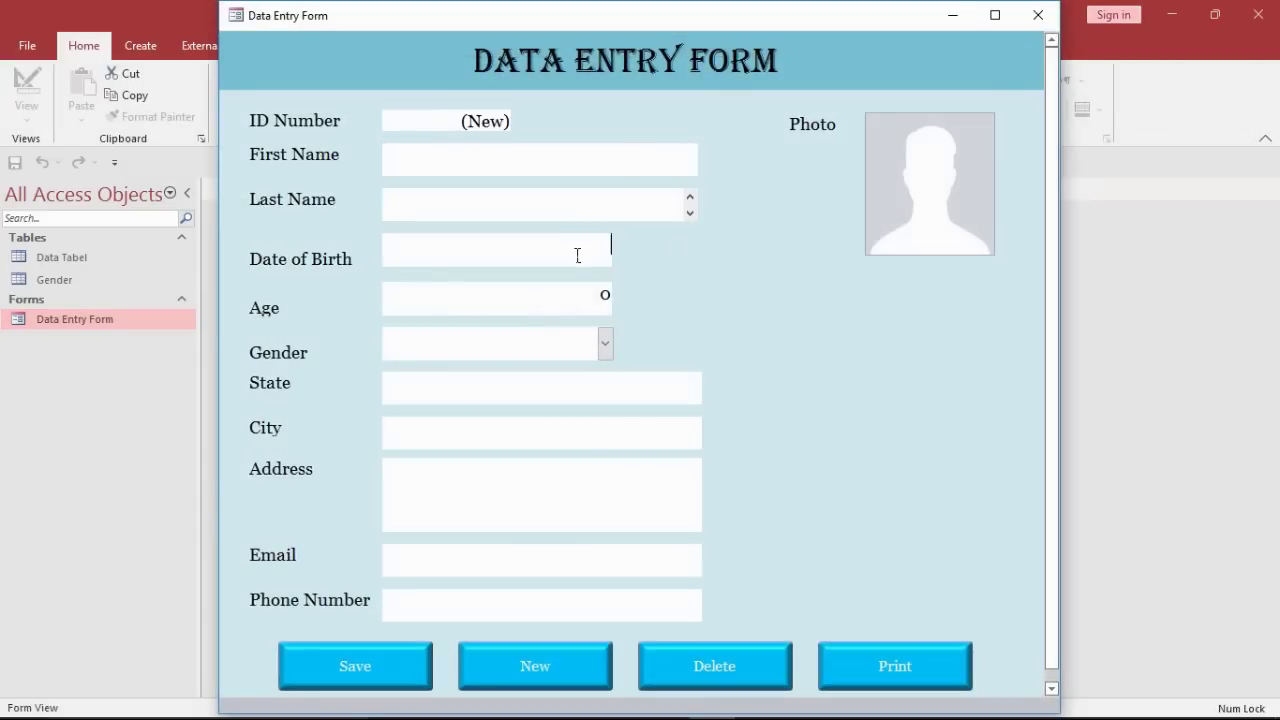
key(Tab)
click(623, 160)
text(James)
click(569, 216)
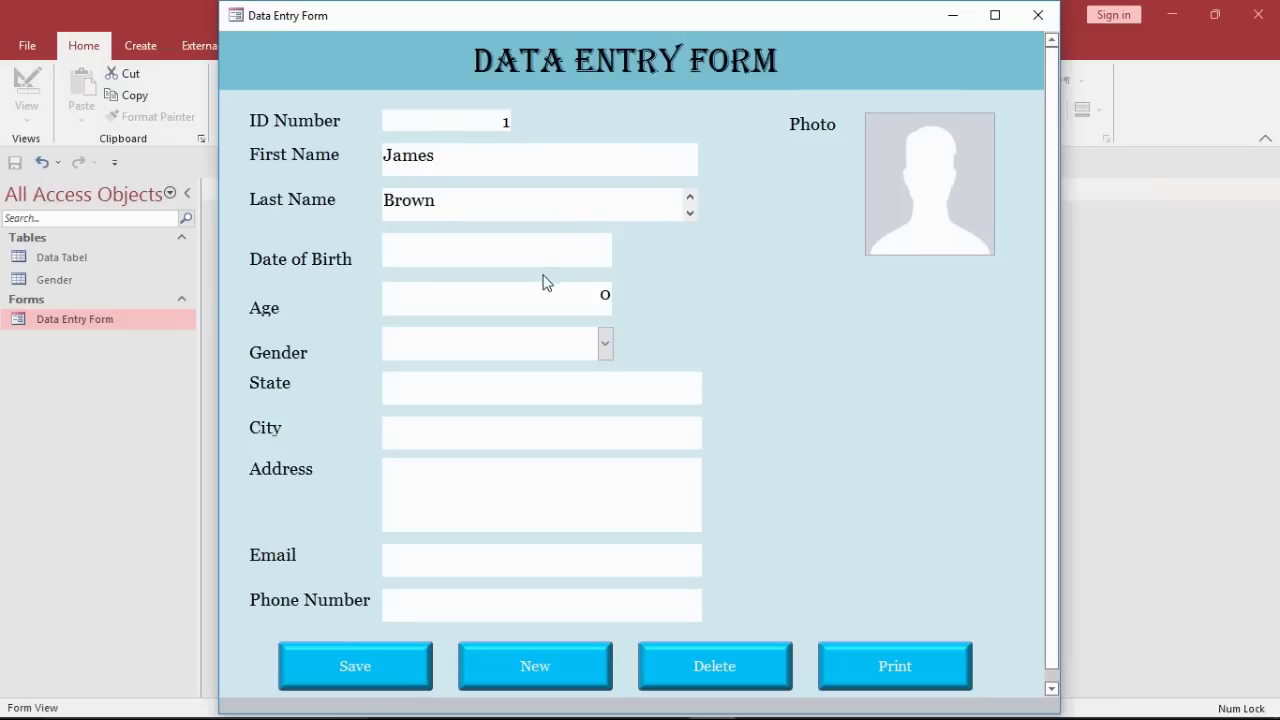
Step: Set the date of birth to 9/16/2001 and the age to 23
click(566, 262)
click(622, 240)
click(590, 326)
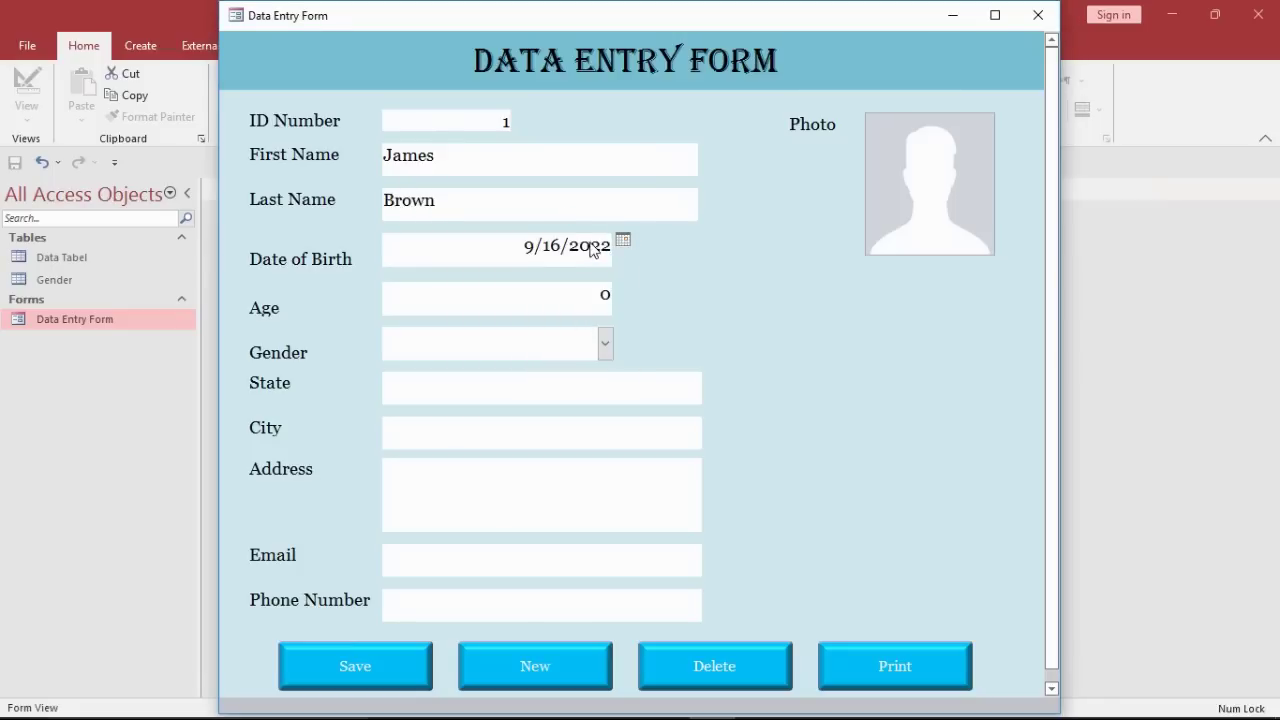
key(BackSpace)
key(BackSpace)
text(01)
click(585, 307)
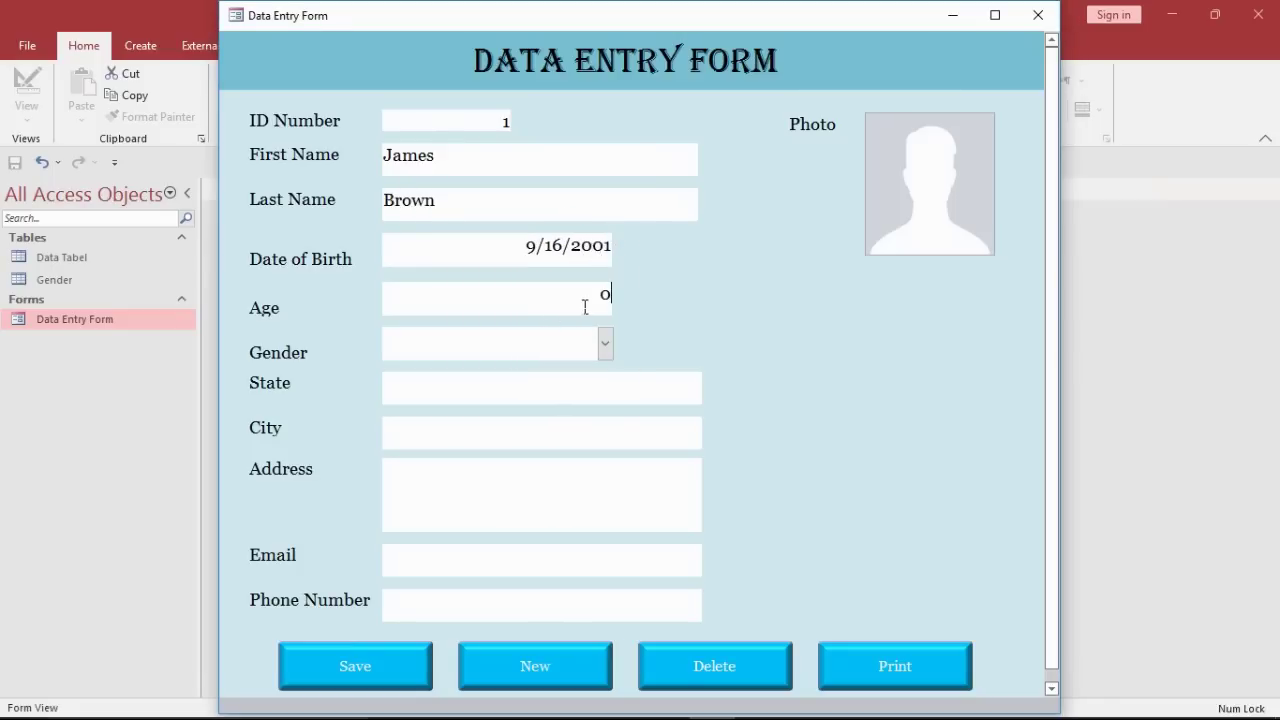
double_click(606, 296)
text(23)
Step: Choose Male as gender, enter State One as the state, and enter the city
click(605, 343)
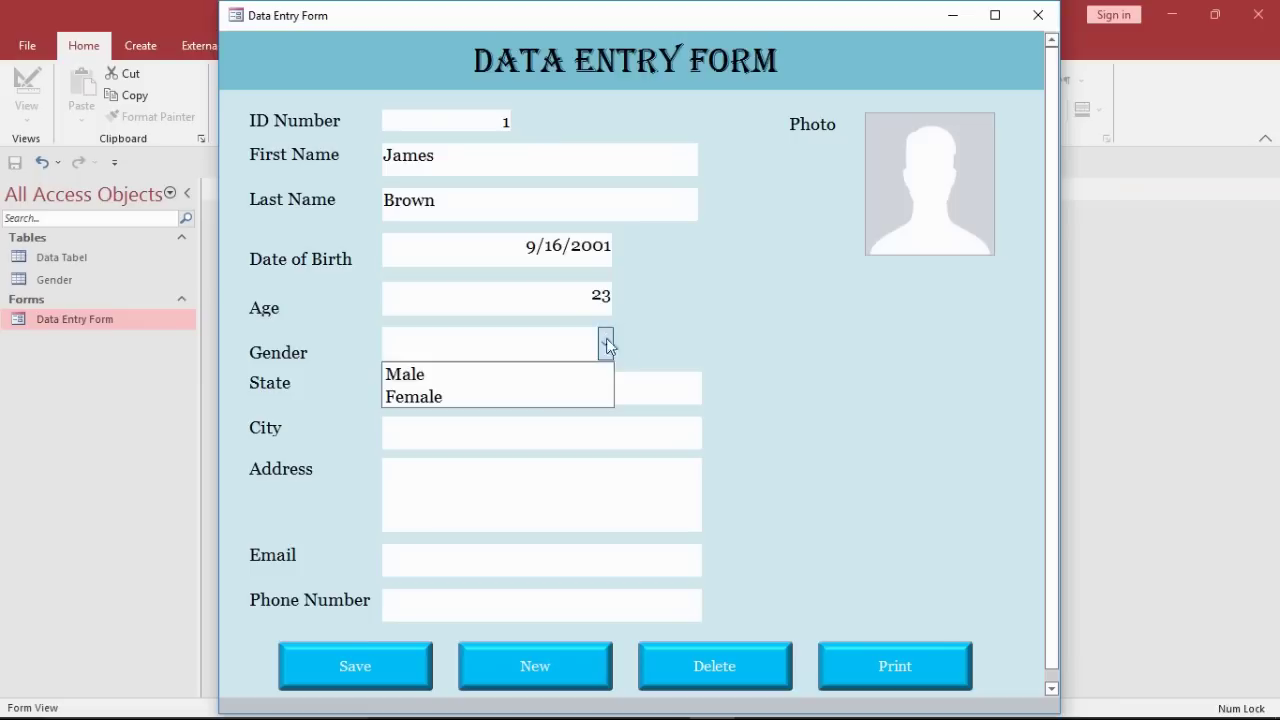
click(540, 376)
click(528, 395)
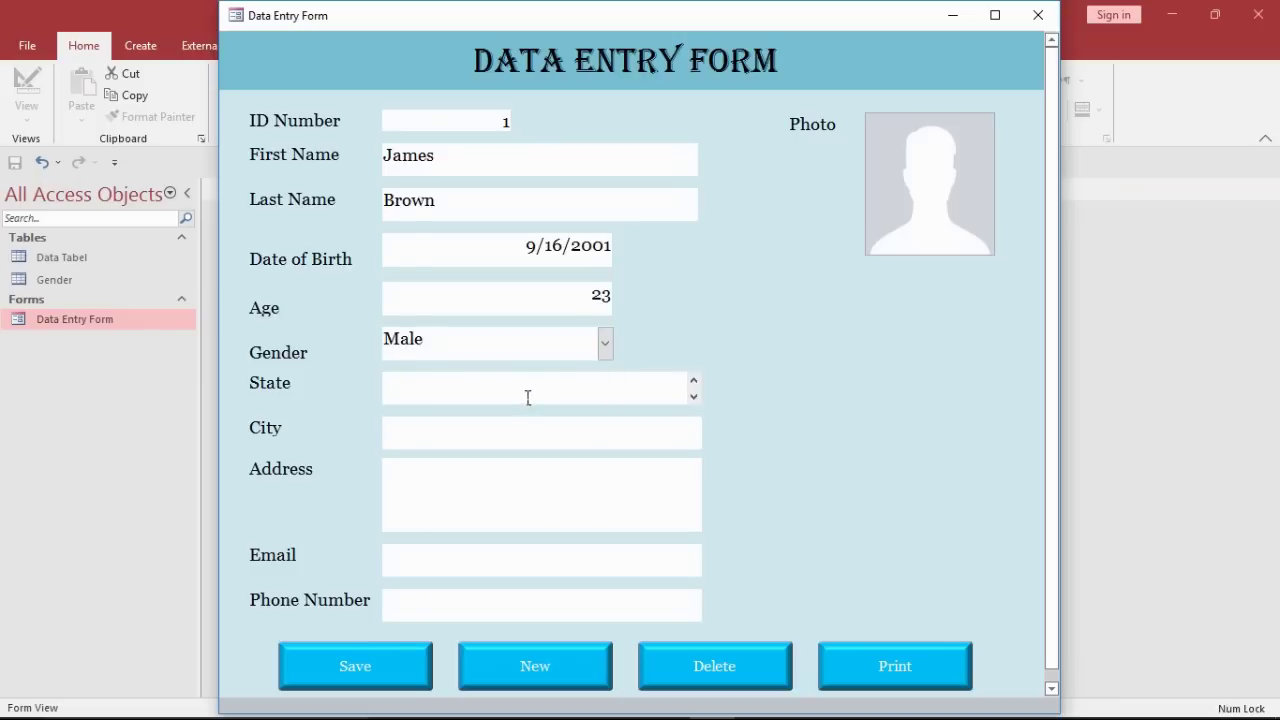
text(State One)
click(501, 446)
text(City One)
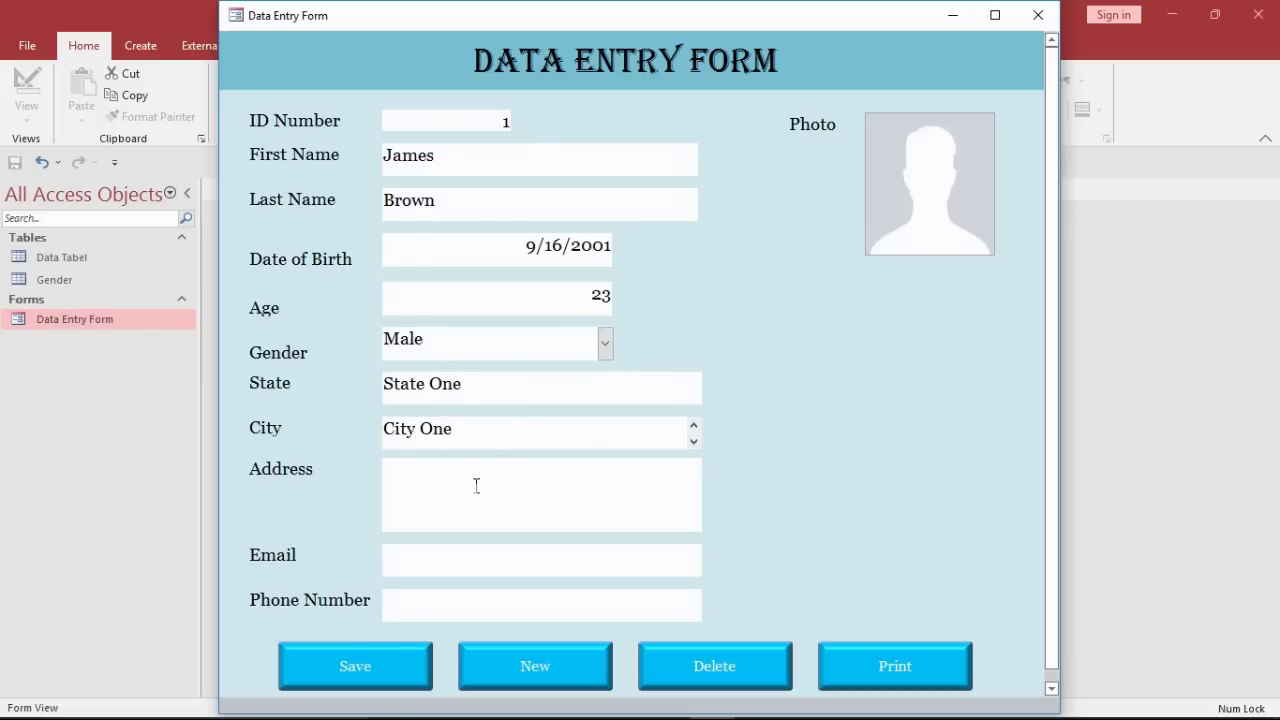
Step: Enter the address, e-mail and phone number, then open the Photo attachment field
click(476, 486)
text(Some address goes here)
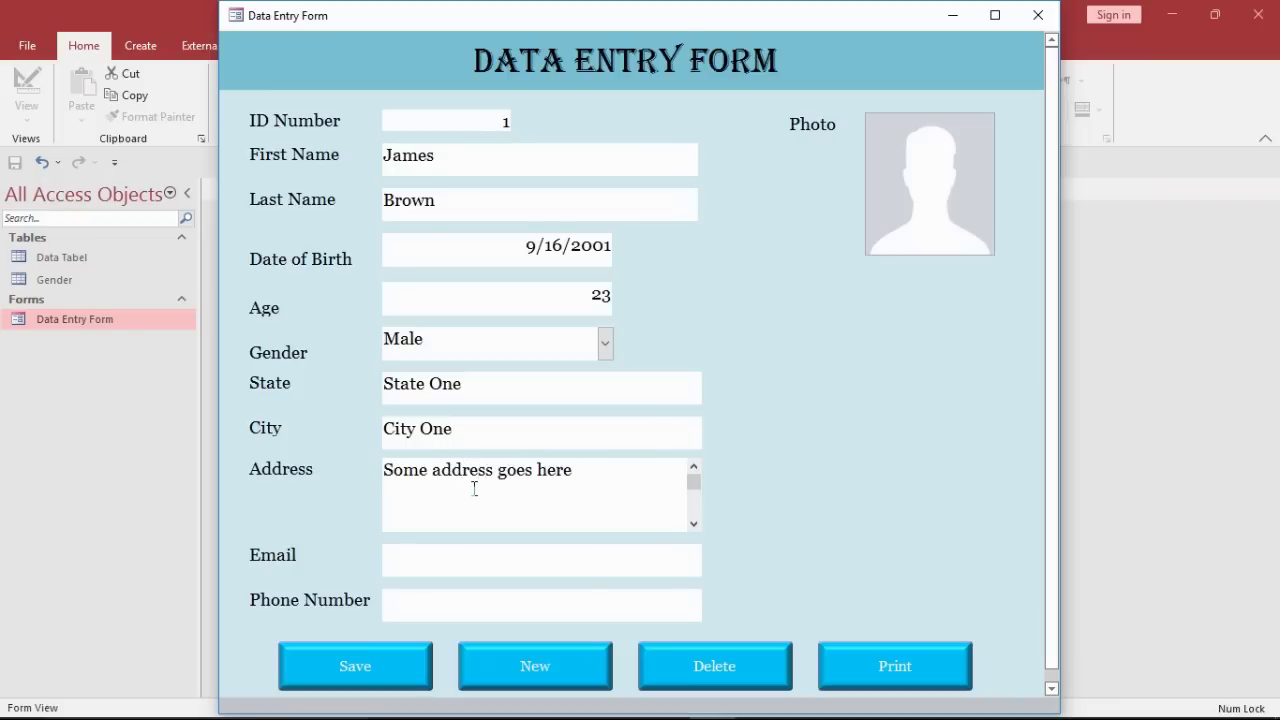
click(455, 571)
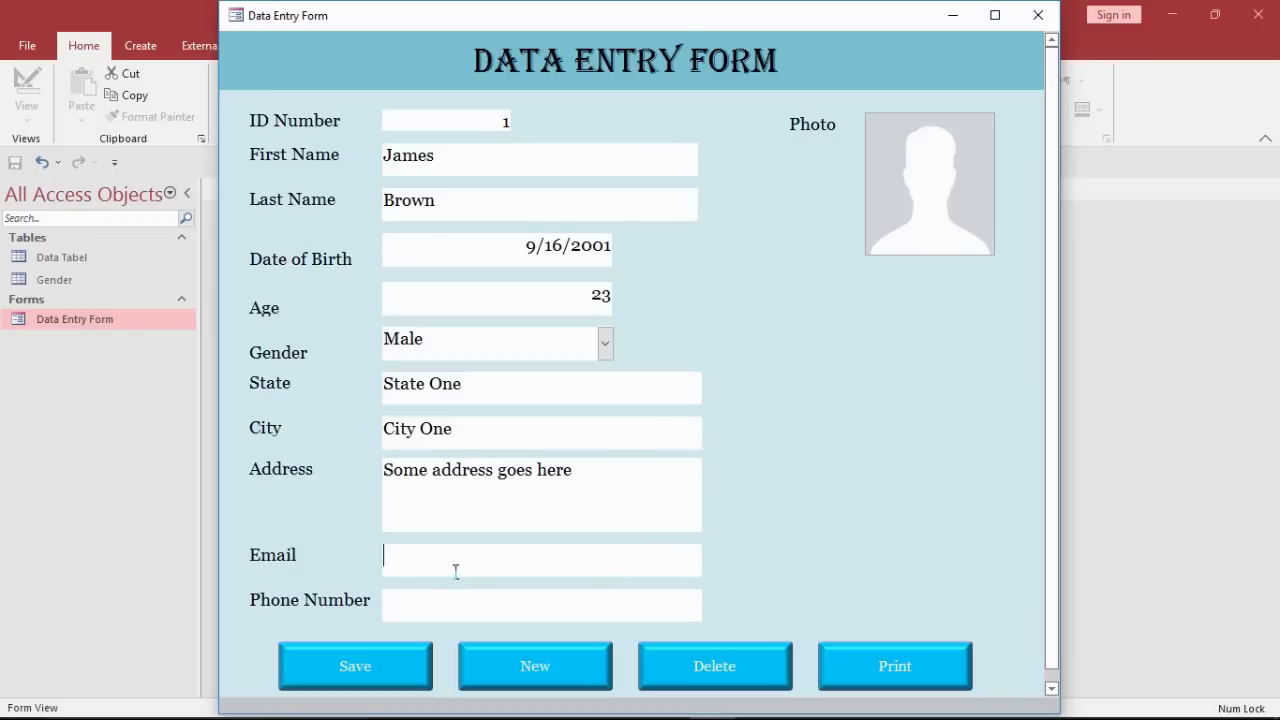
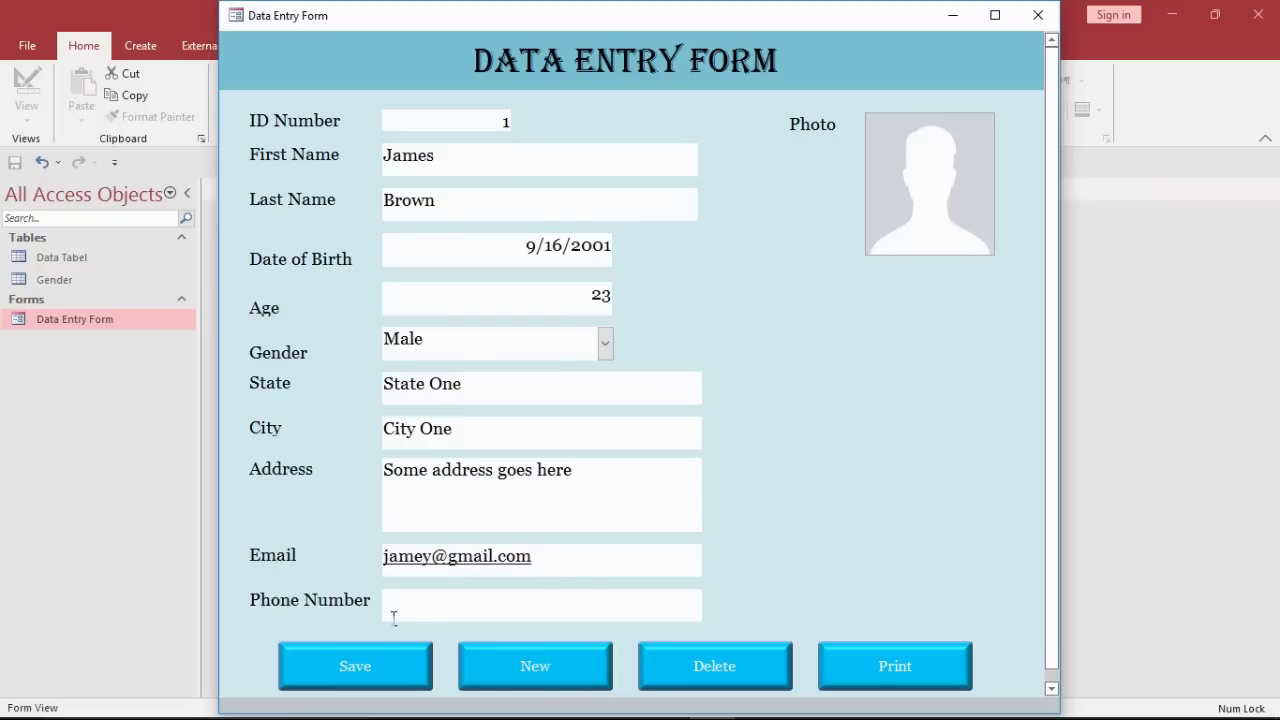
click(397, 615)
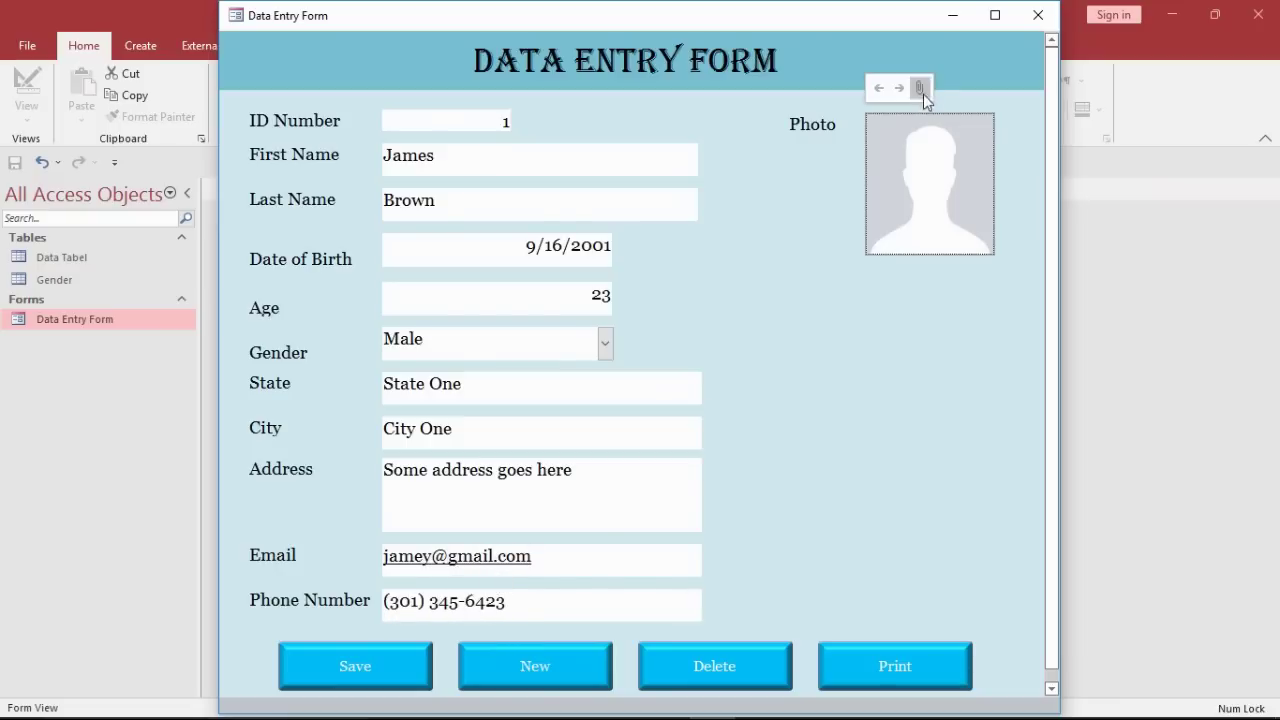
click(923, 94)
Step: Attach the 01 picture to the record's Photo field
click(784, 310)
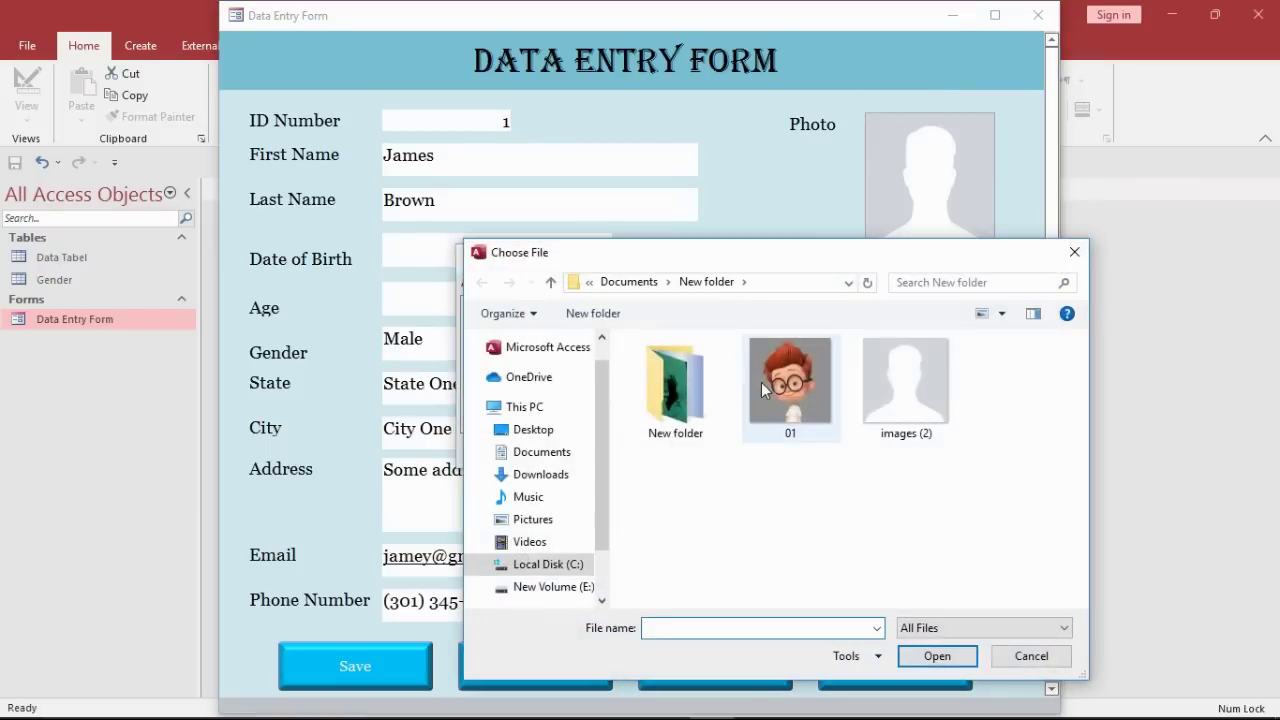
click(790, 385)
click(935, 654)
click(708, 451)
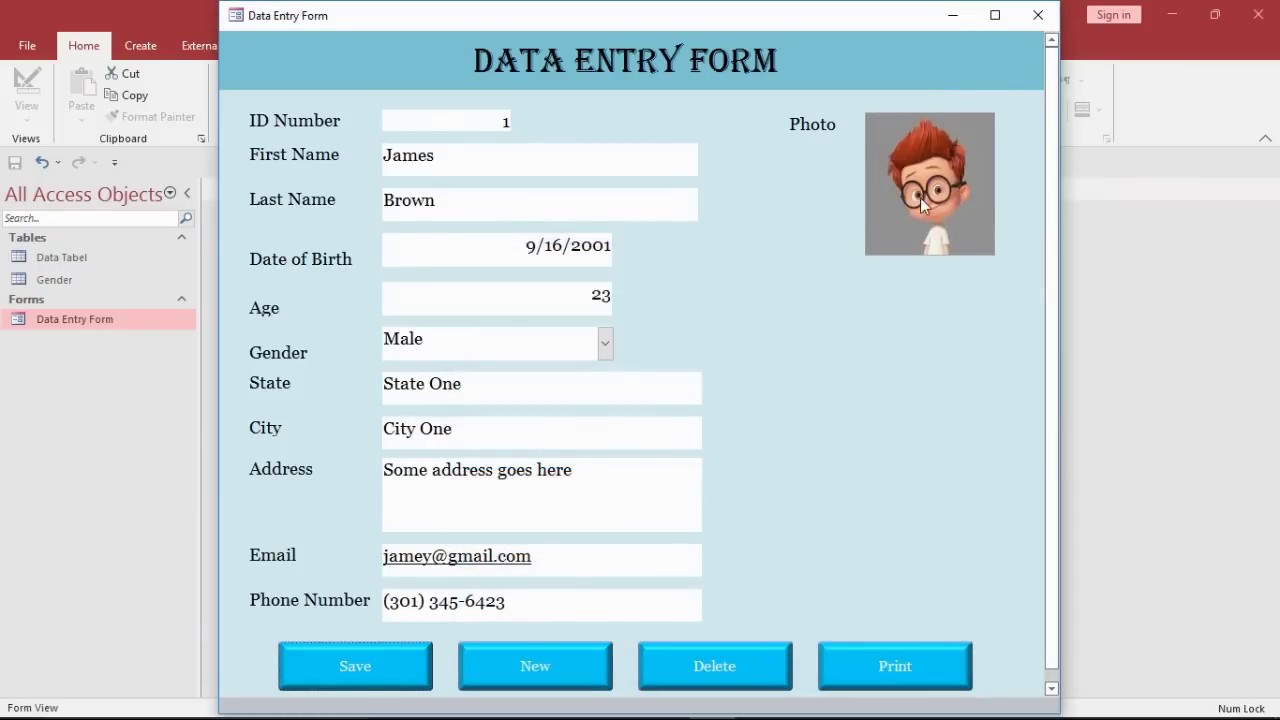
mouse_move(922, 205)
click(922, 92)
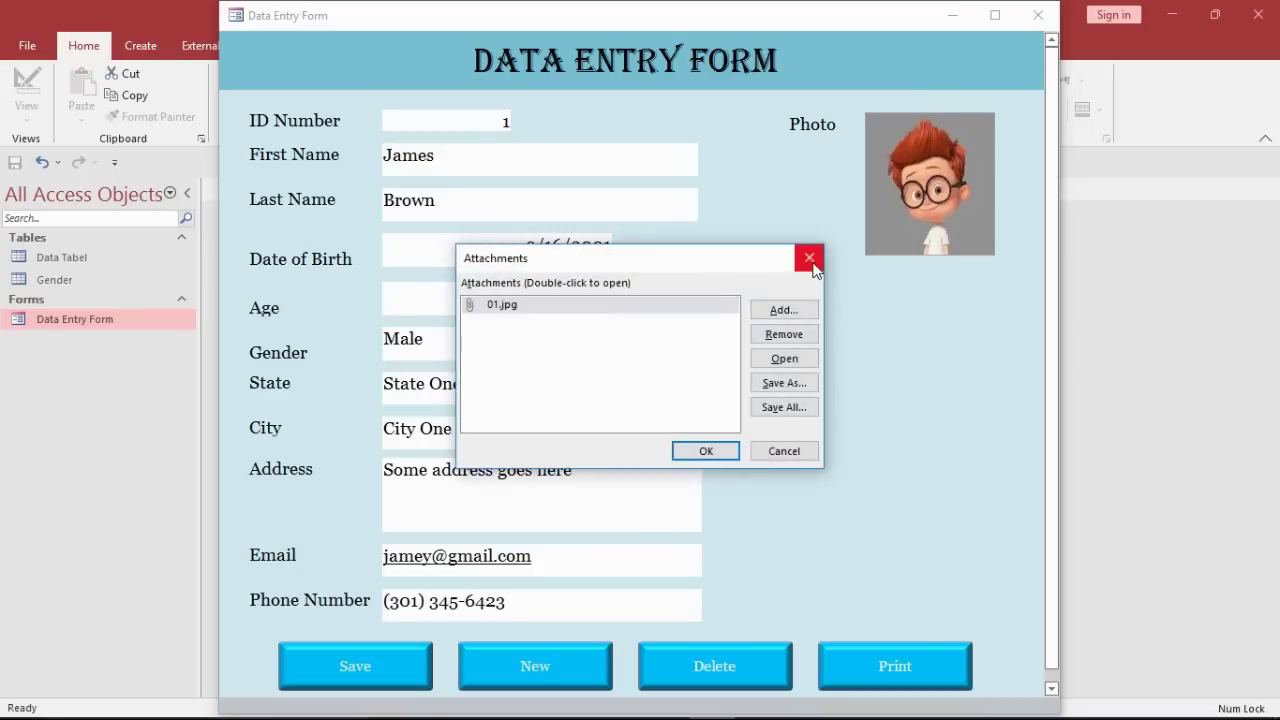
click(810, 259)
Step: Add the 02 picture, remove 01.jpg, and save the record with 02.jpg
double_click(926, 180)
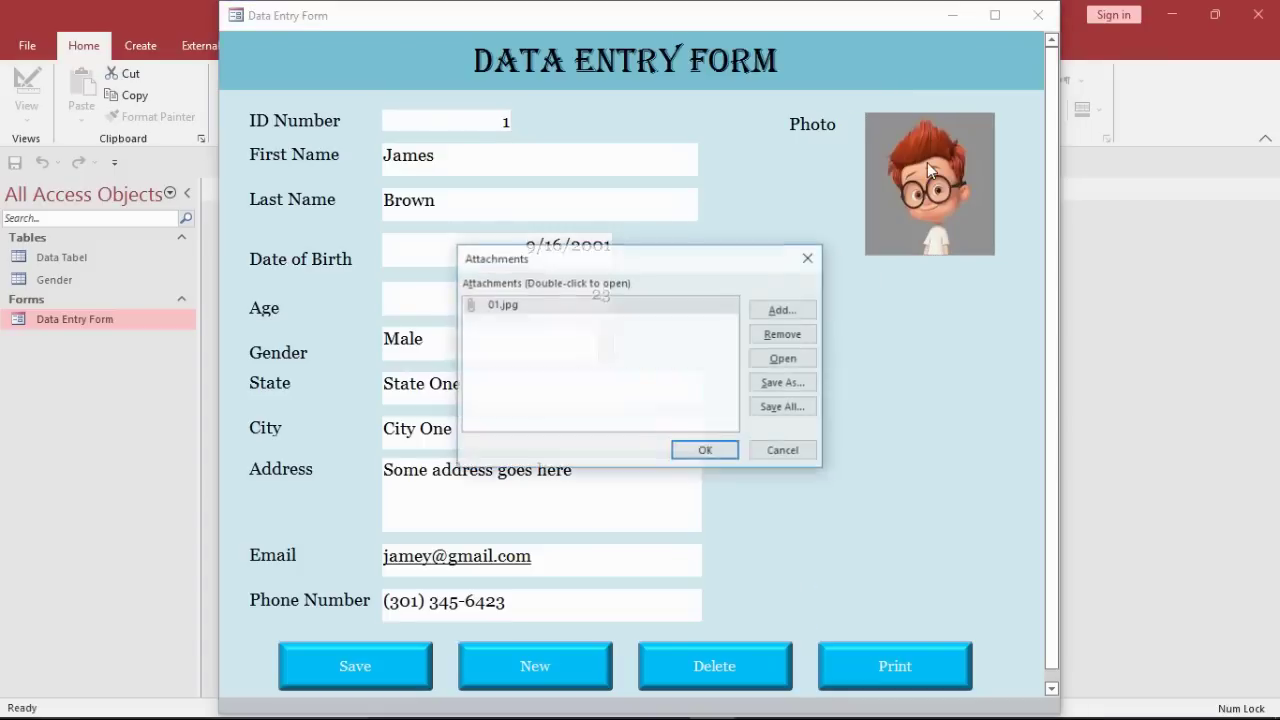
click(785, 308)
click(900, 402)
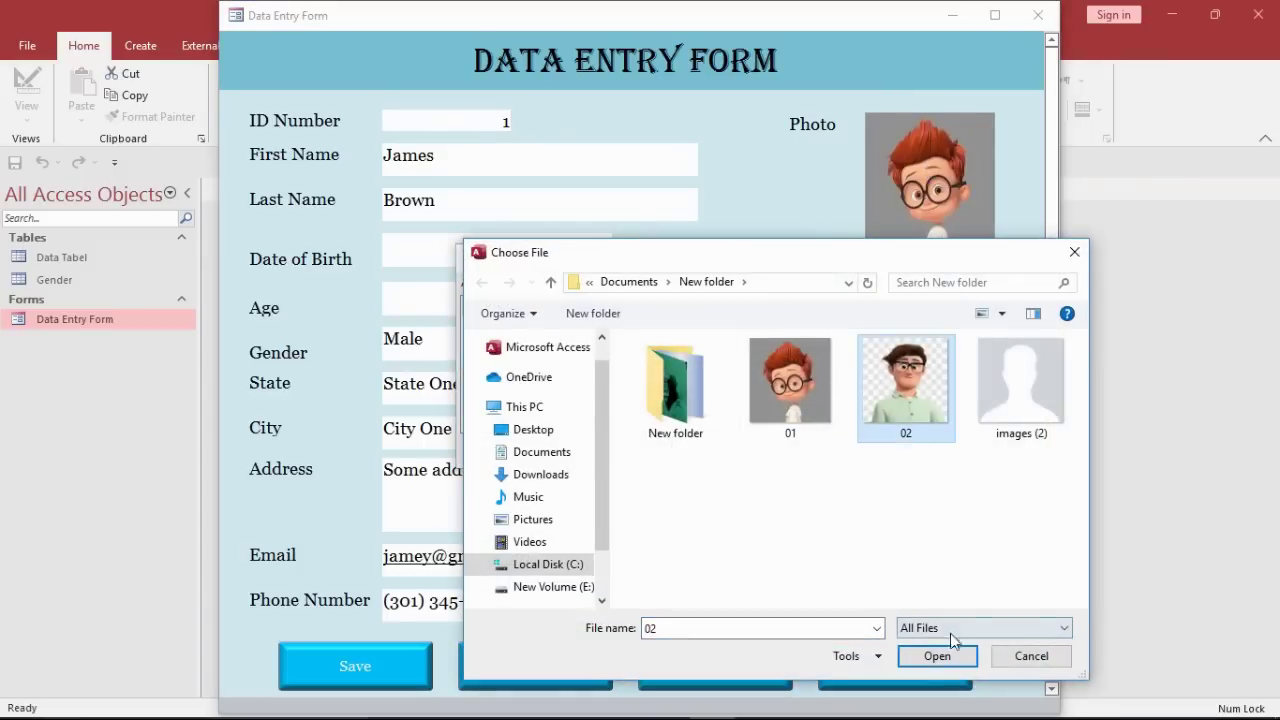
click(937, 656)
click(705, 449)
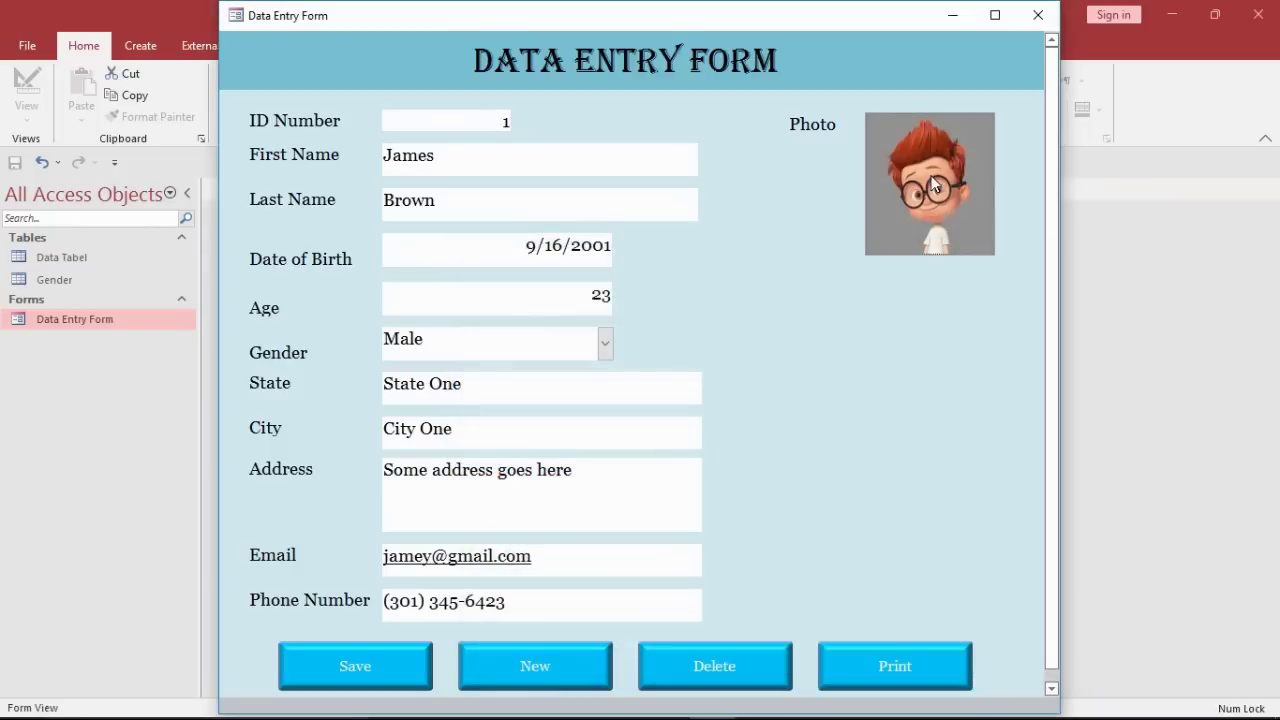
double_click(932, 184)
click(786, 336)
click(704, 452)
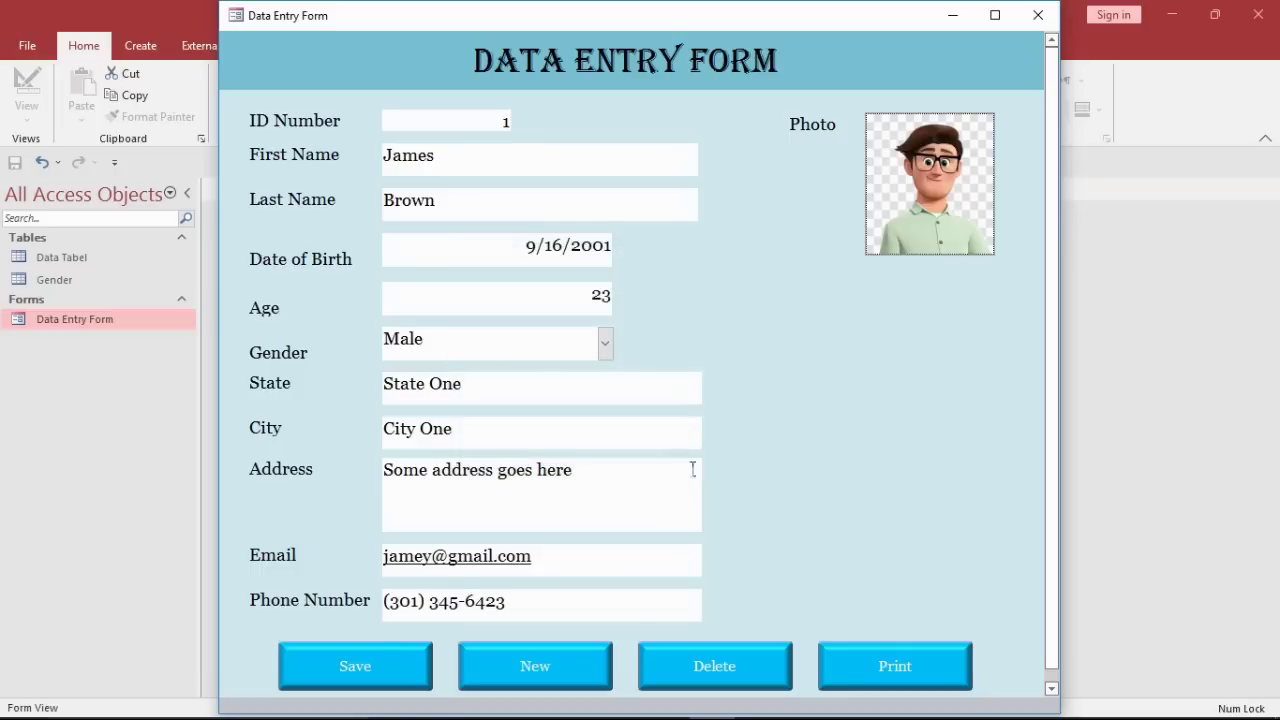
click(385, 668)
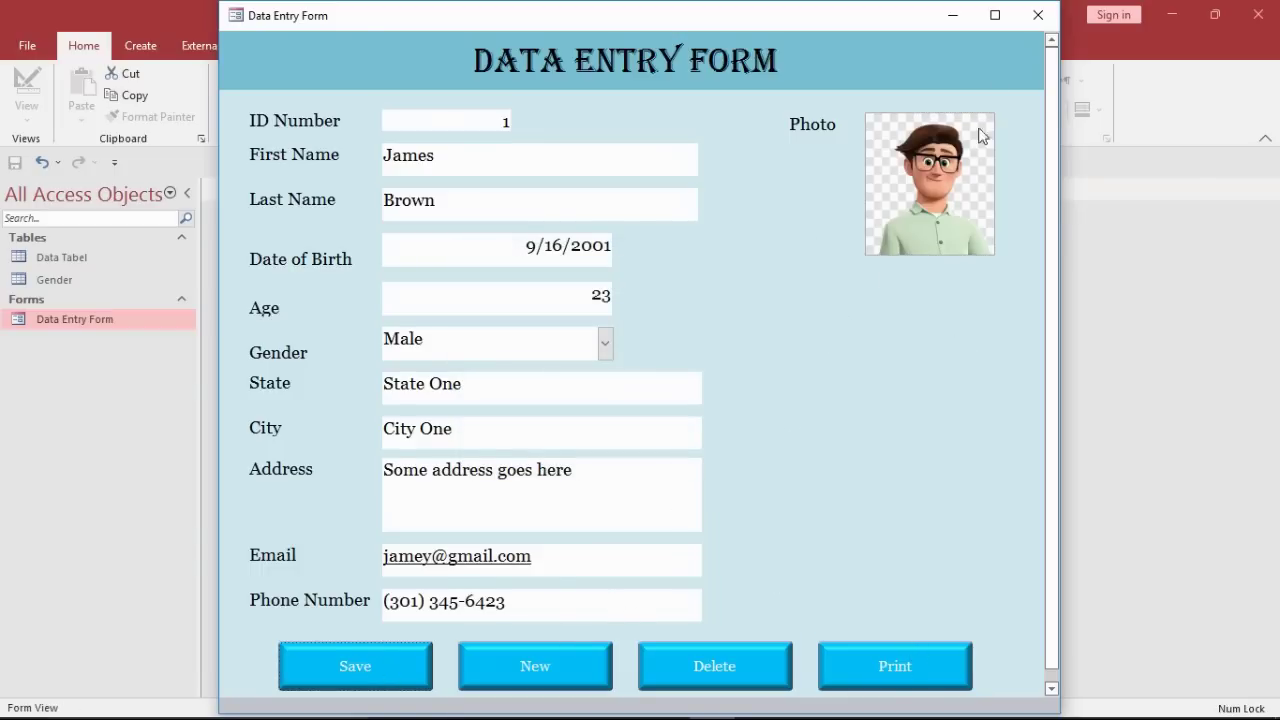
Step: Close the form and review the saved record in the Data Tabel table
click(1037, 15)
double_click(49, 255)
click(383, 229)
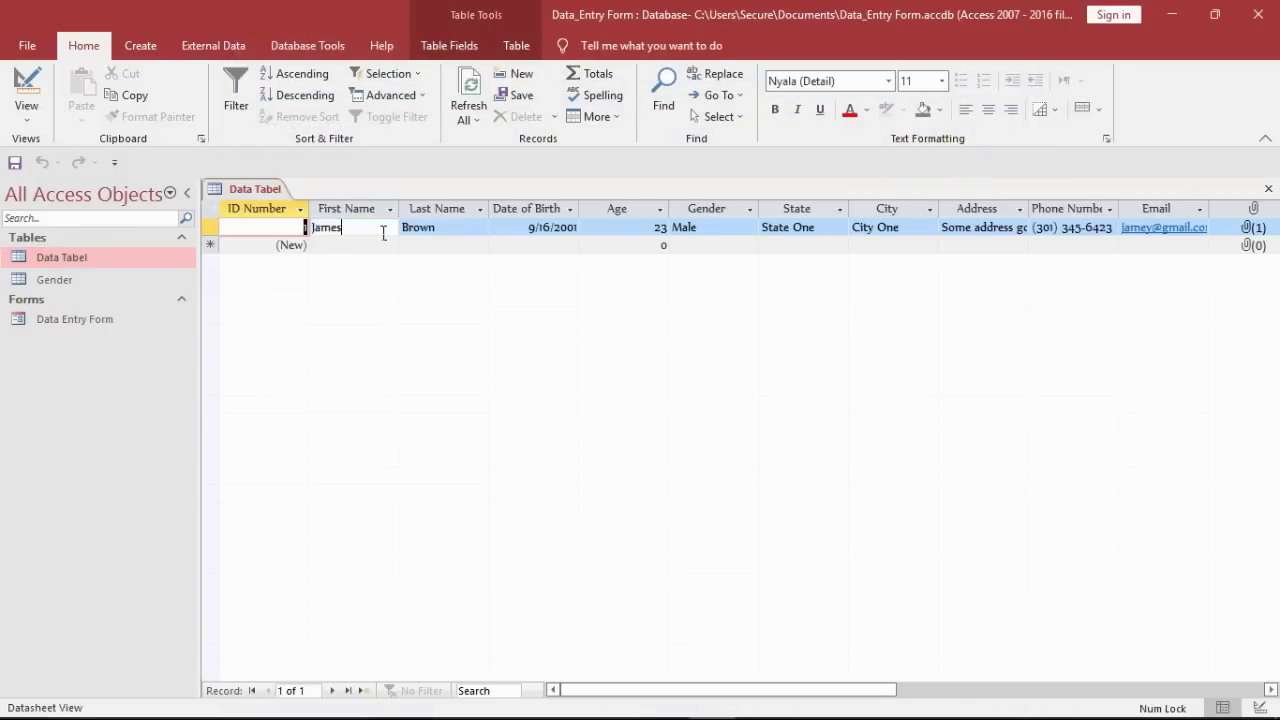
key(Tab)
key(Tab)
key(Tab)
key(Tab)
key(Tab)
key(Tab)
key(Tab)
key(Tab)
key(Tab)
key(Tab)
key(Tab)
key(shift+Tab)
key(shift+Tab)
key(shift+Tab)
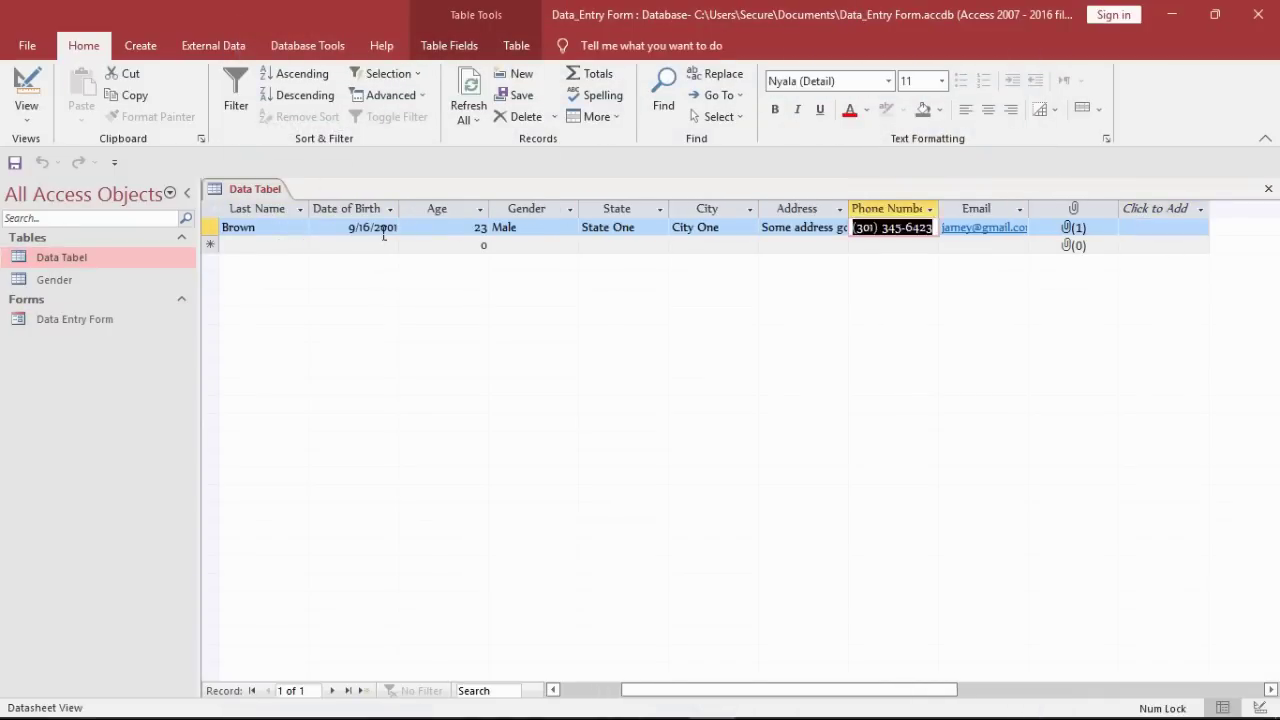
key(shift+Tab)
key(shift+Tab)
key(shift+Tab)
key(shift+Tab)
key(shift+Tab)
key(shift+Tab)
key(shift+Tab)
key(shift+Tab)
Step: Close Data Tabel and reopen the Data Entry Form
right_click(248, 188)
click(288, 220)
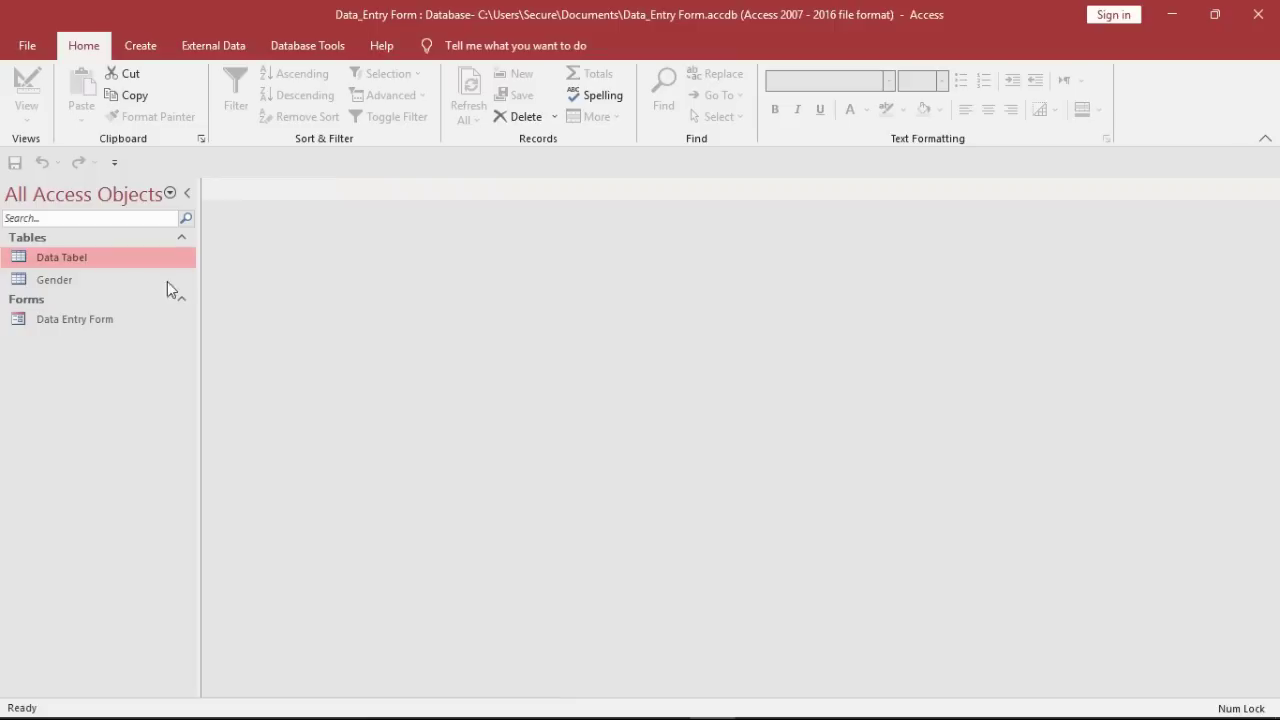
double_click(106, 322)
Step: Start a new blank record and enter the first name
click(536, 655)
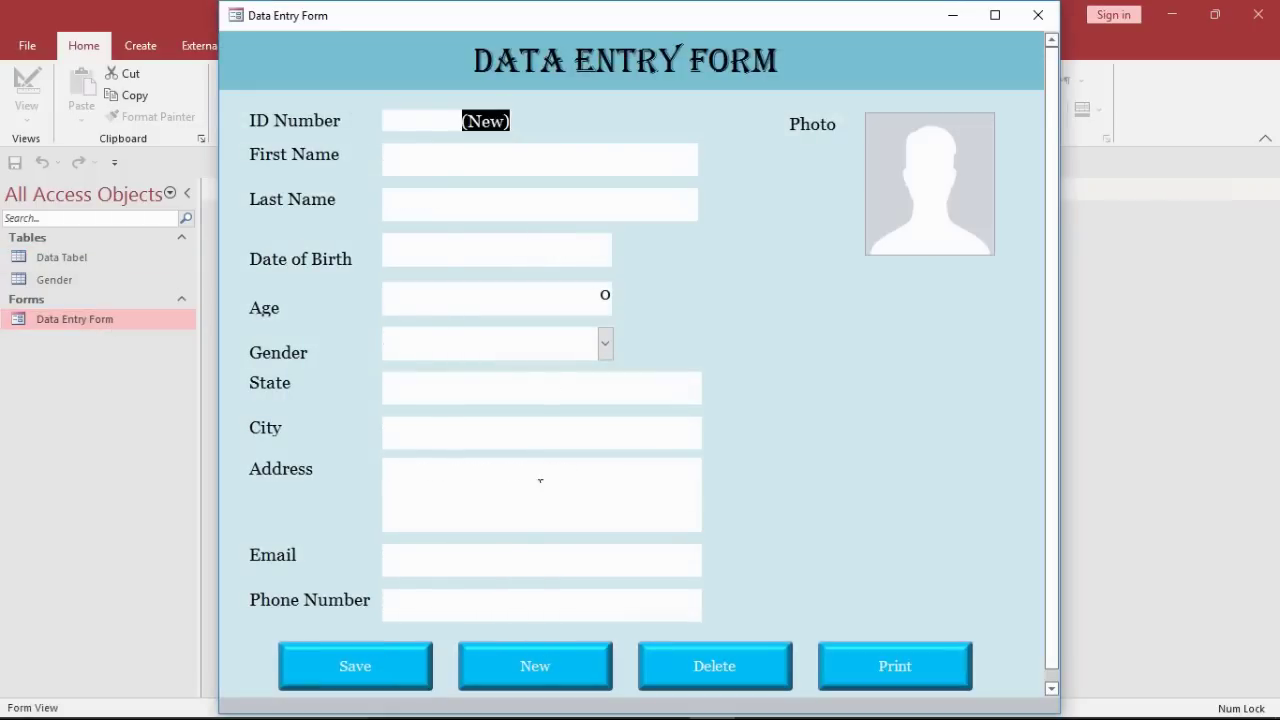
click(535, 176)
text(Chris)
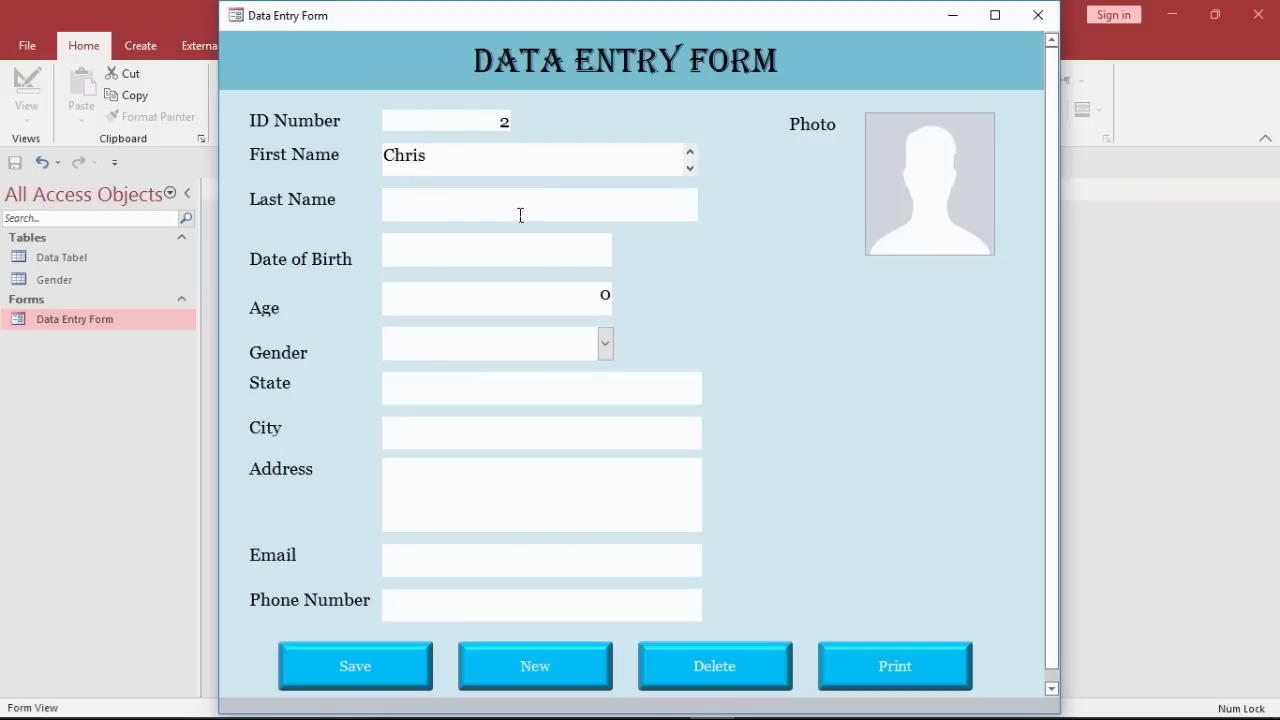
click(520, 215)
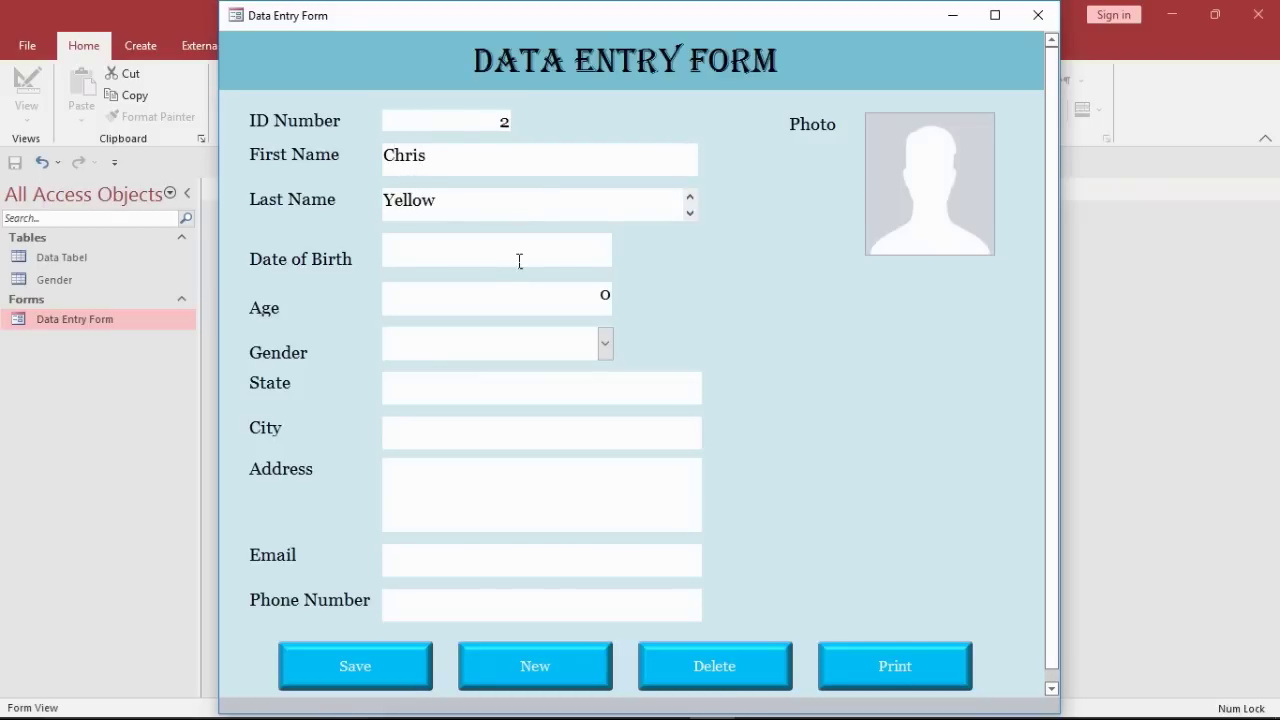
Step: Set the date of birth to 9/14/2016 and the age to 6
click(520, 261)
click(622, 240)
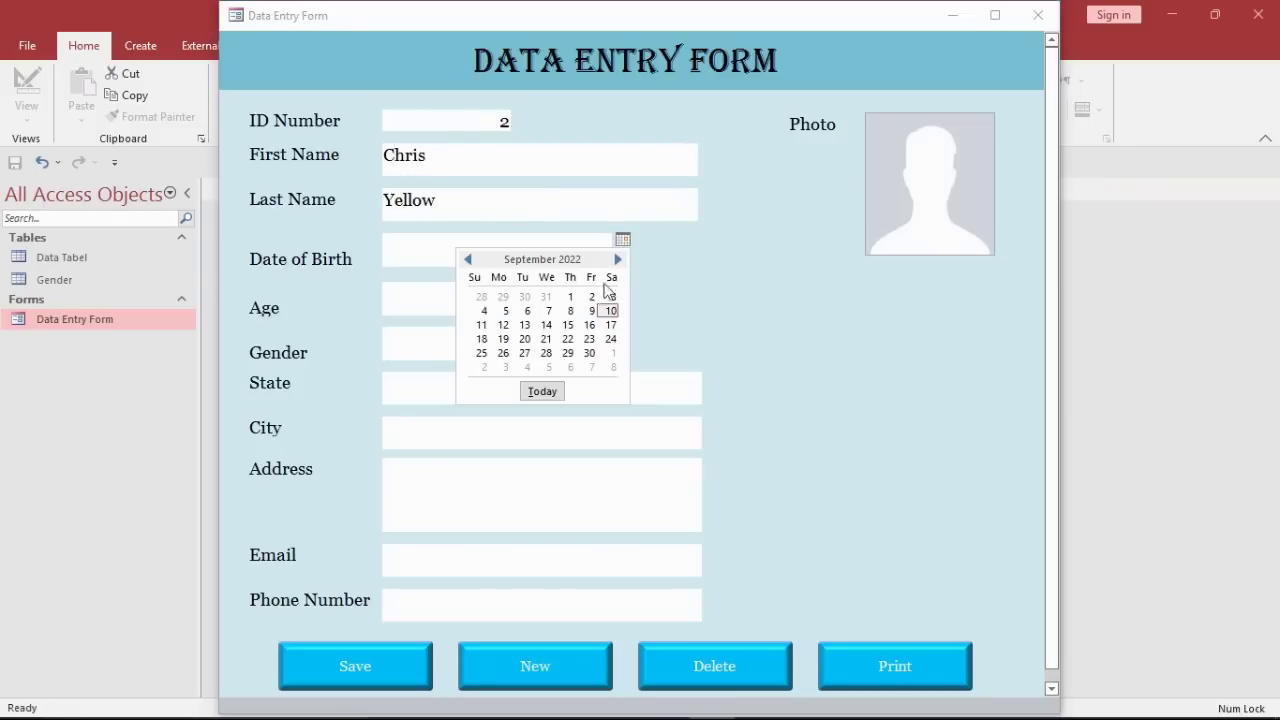
click(545, 325)
key(BackSpace)
key(BackSpace)
text(12)
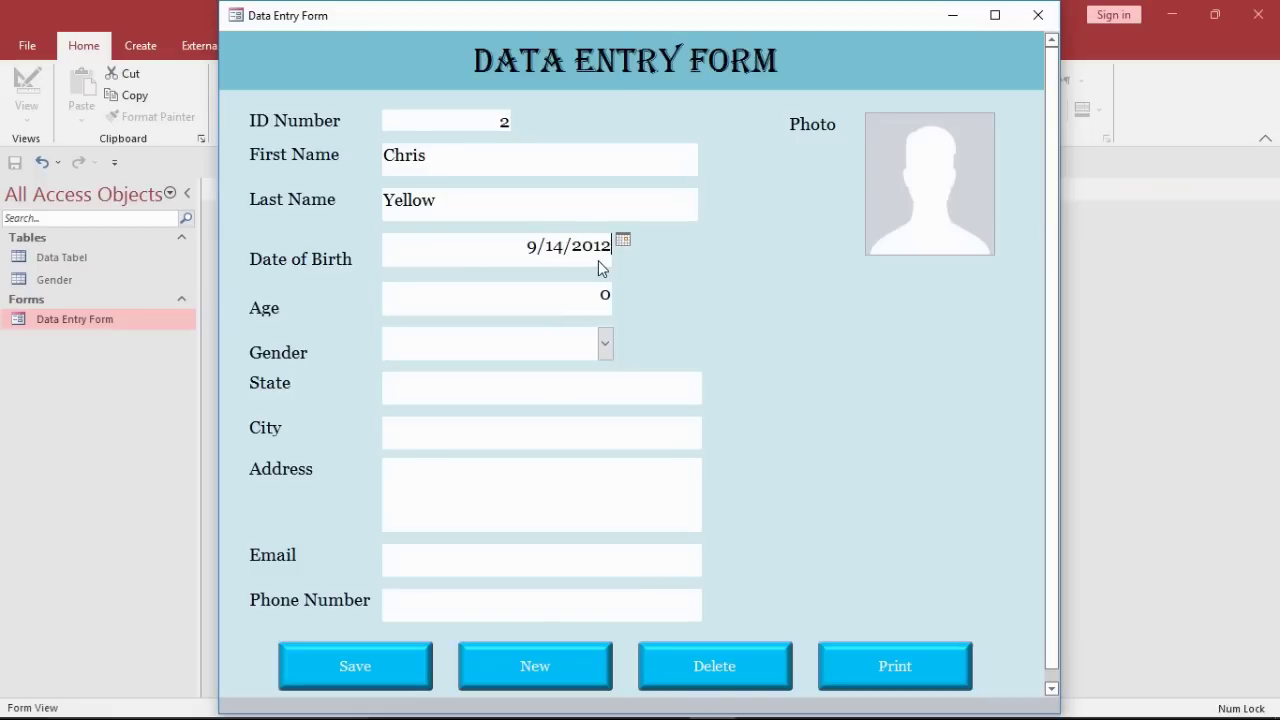
click(600, 302)
key(BackSpace)
text(6)
key(Tab)
text(6)
Step: Choose Male, enter State Two and City Two, and fill in the address
click(605, 343)
click(566, 371)
click(549, 397)
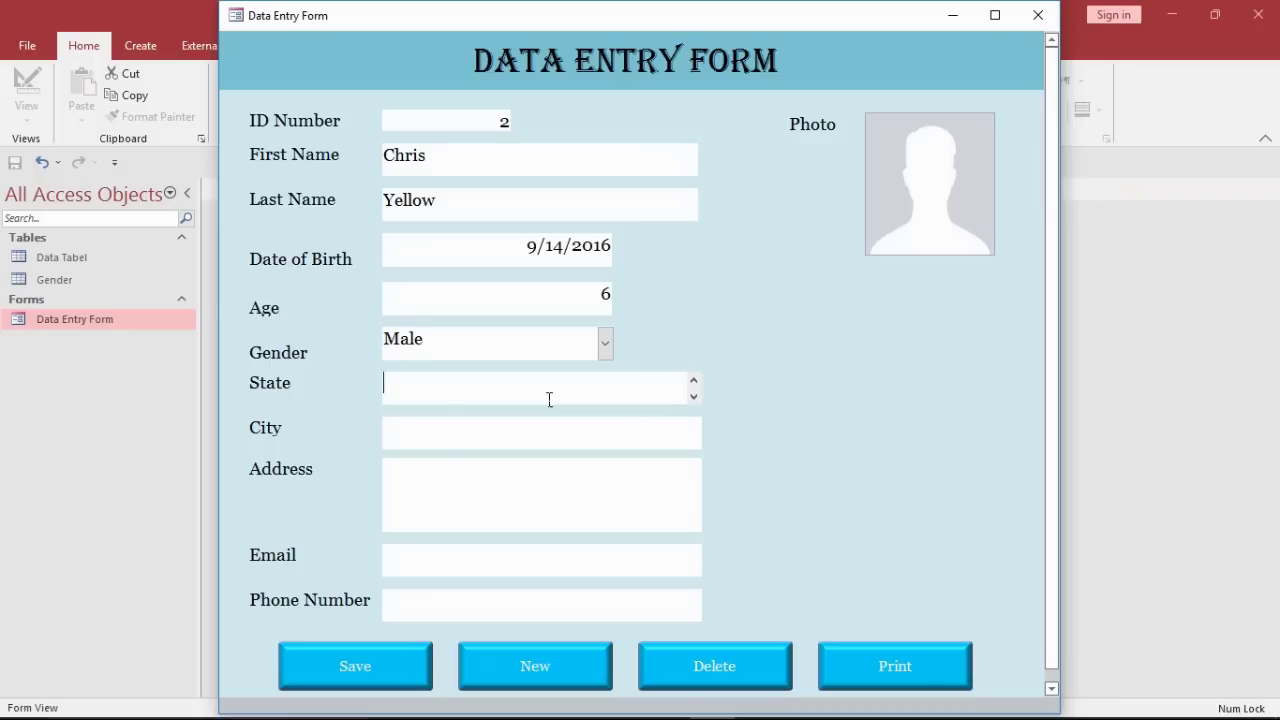
click(528, 435)
text(City Two)
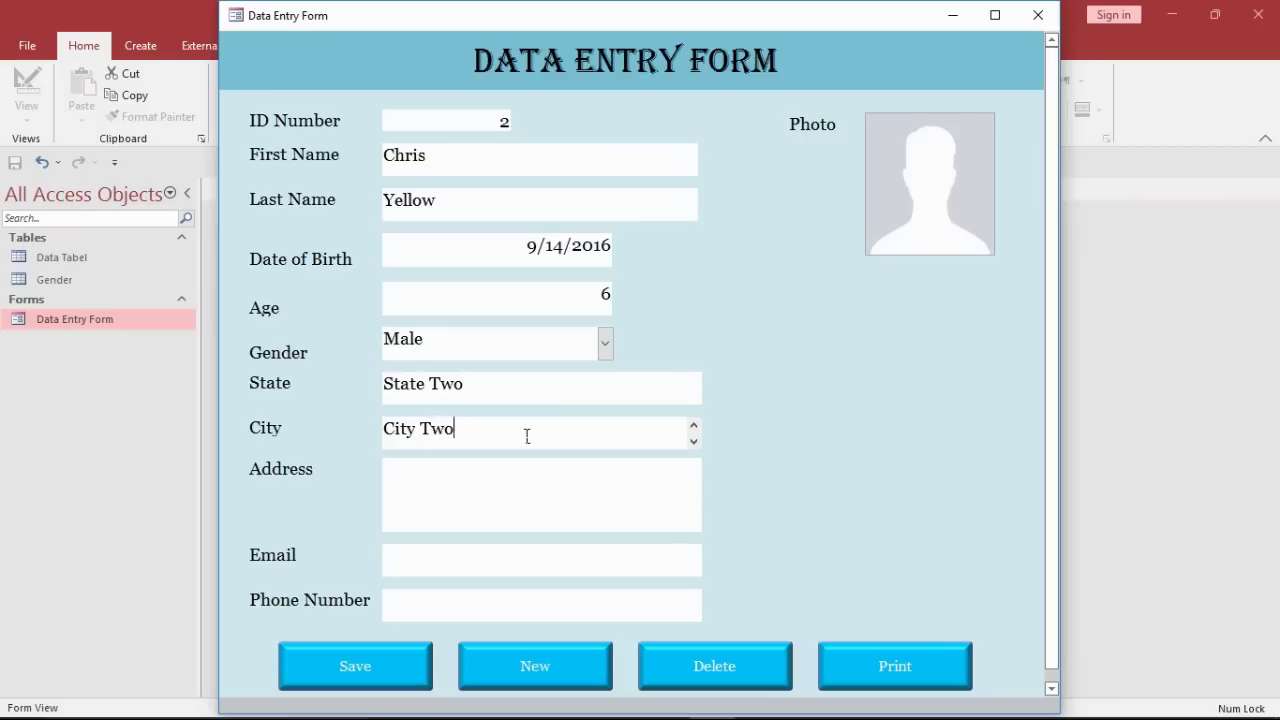
click(477, 497)
text(S)
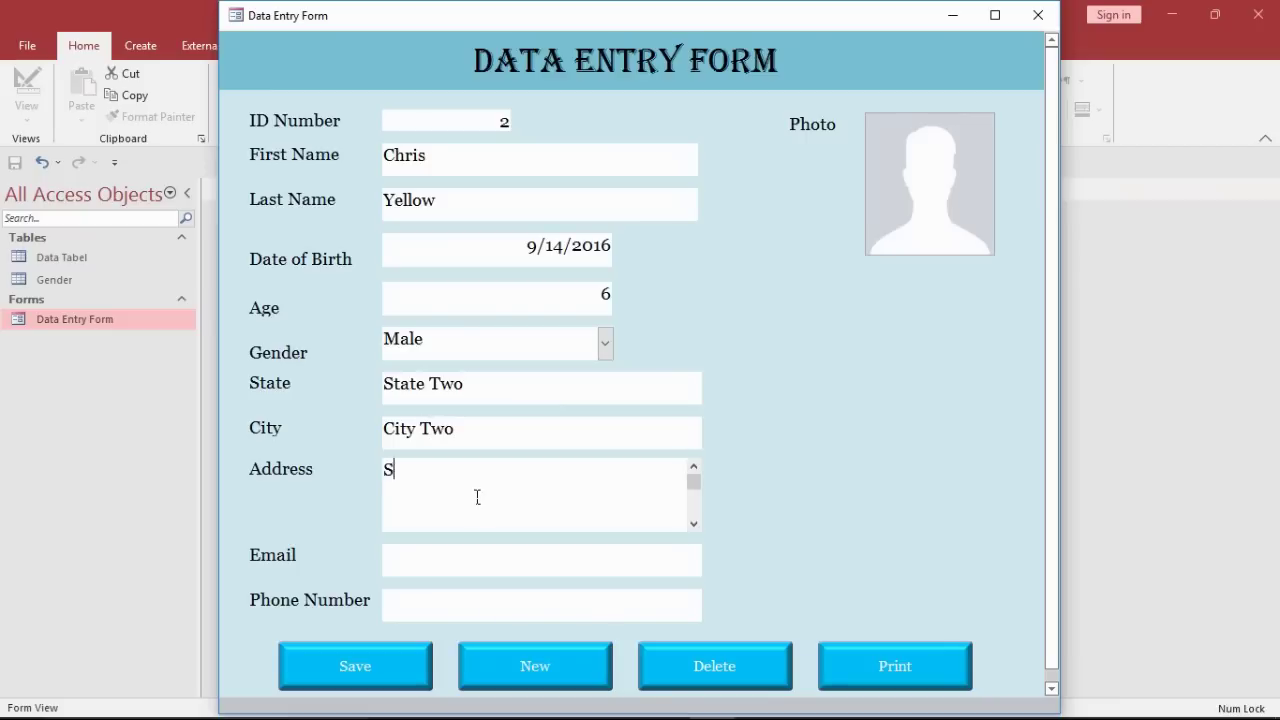
text(econd Address goes here...)
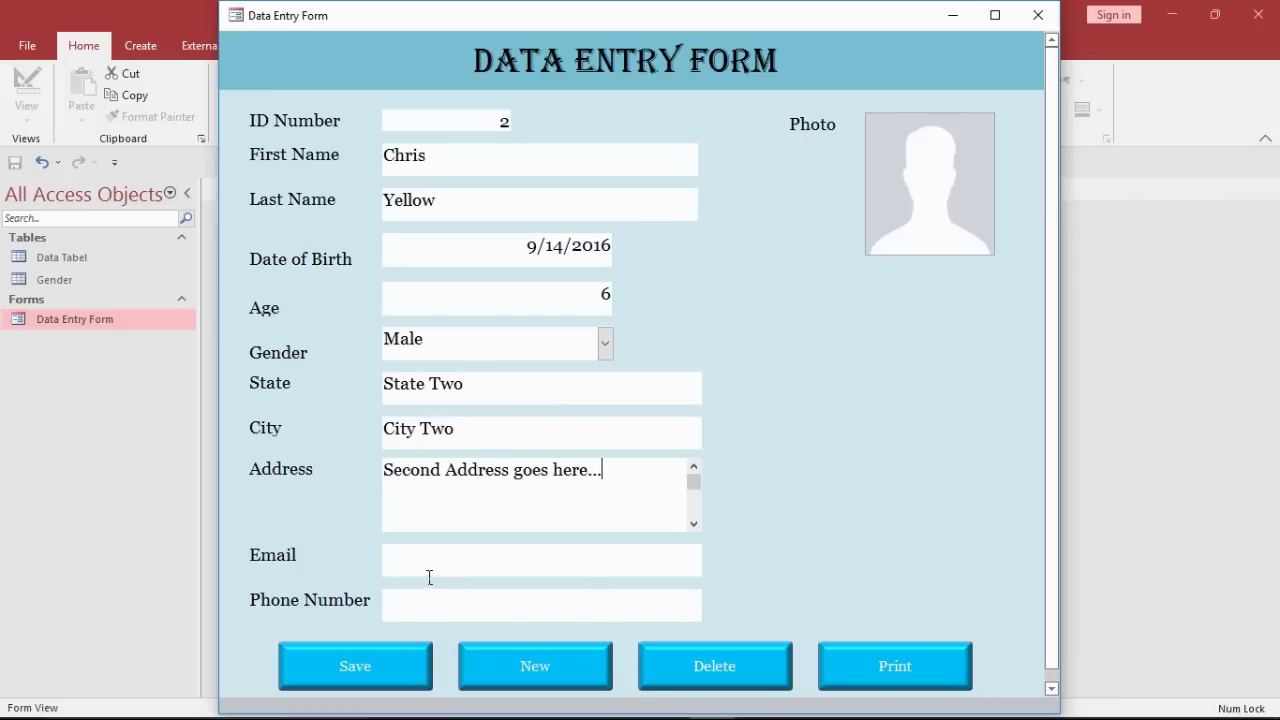
Step: Enter the e-mail and phone number, save the record, and switch to Design View
click(430, 577)
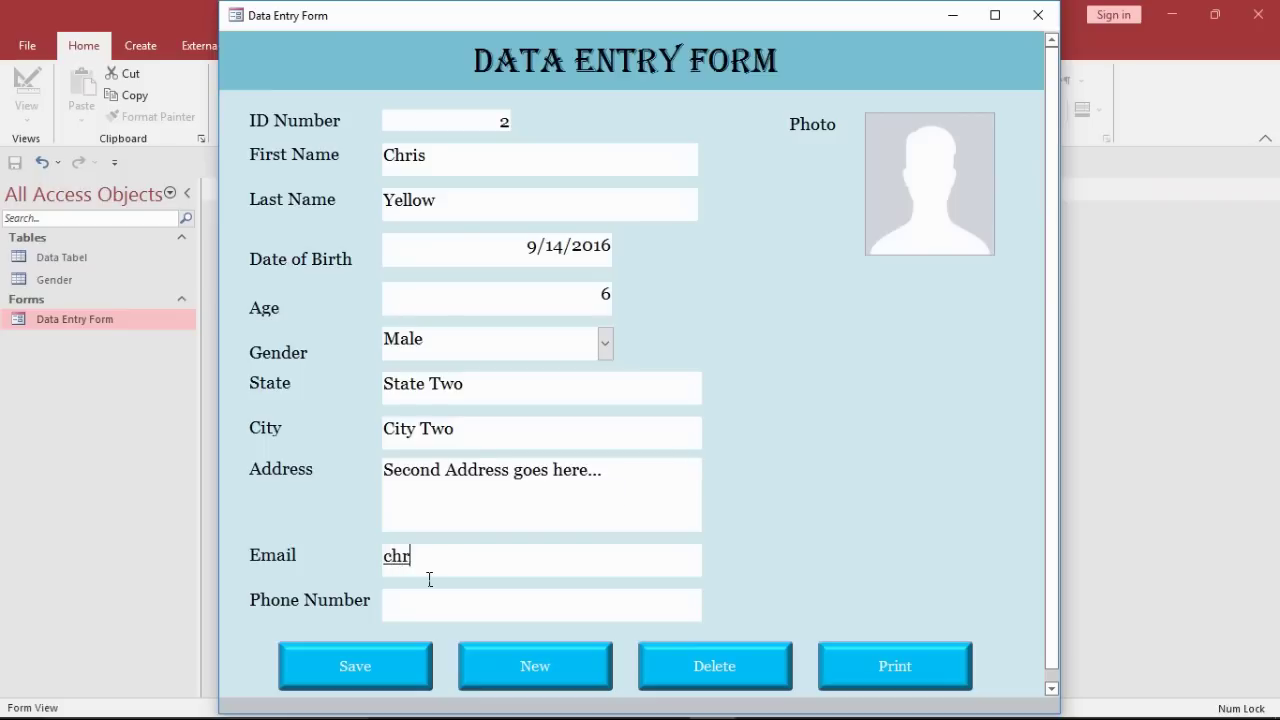
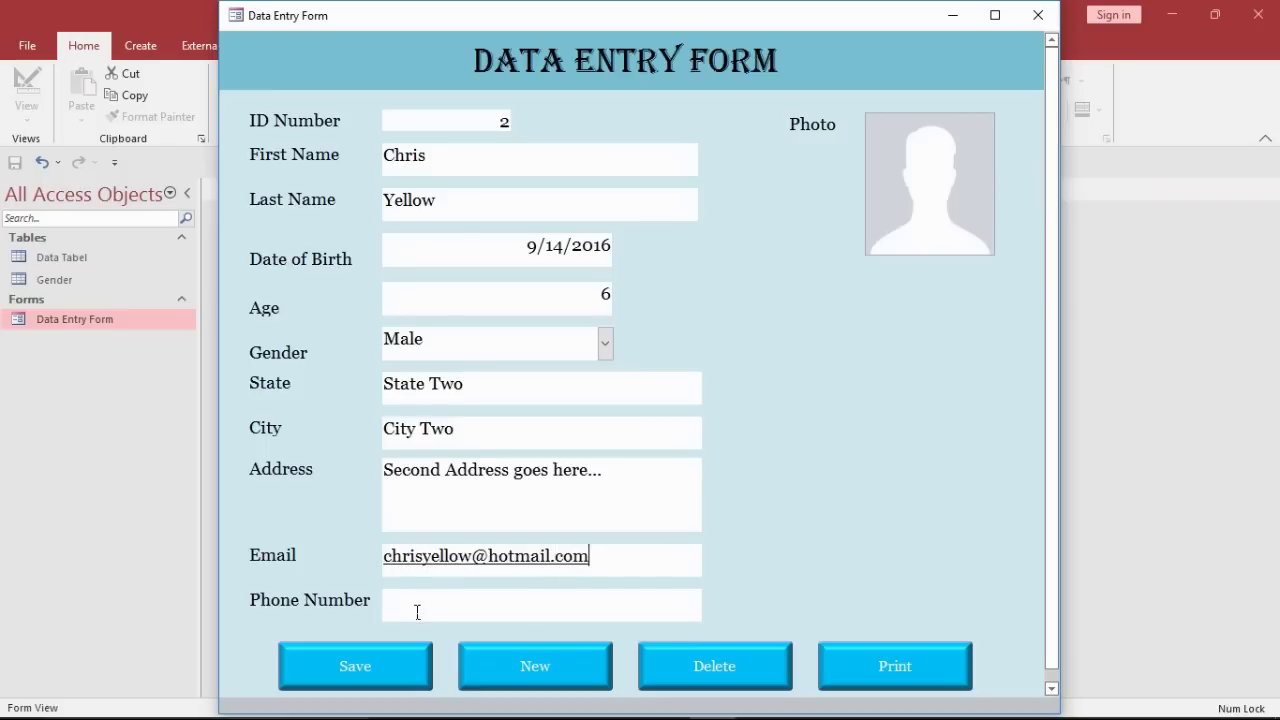
click(417, 612)
text(301767656)
click(350, 658)
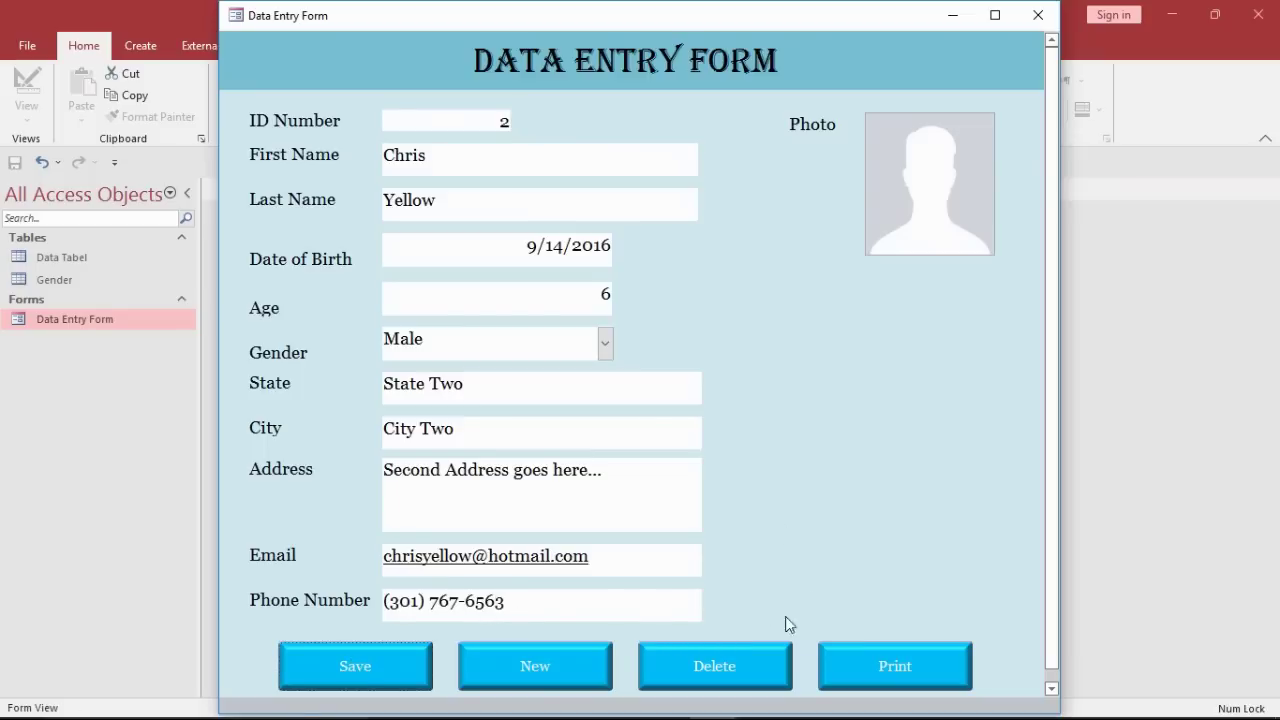
right_click(826, 332)
click(868, 381)
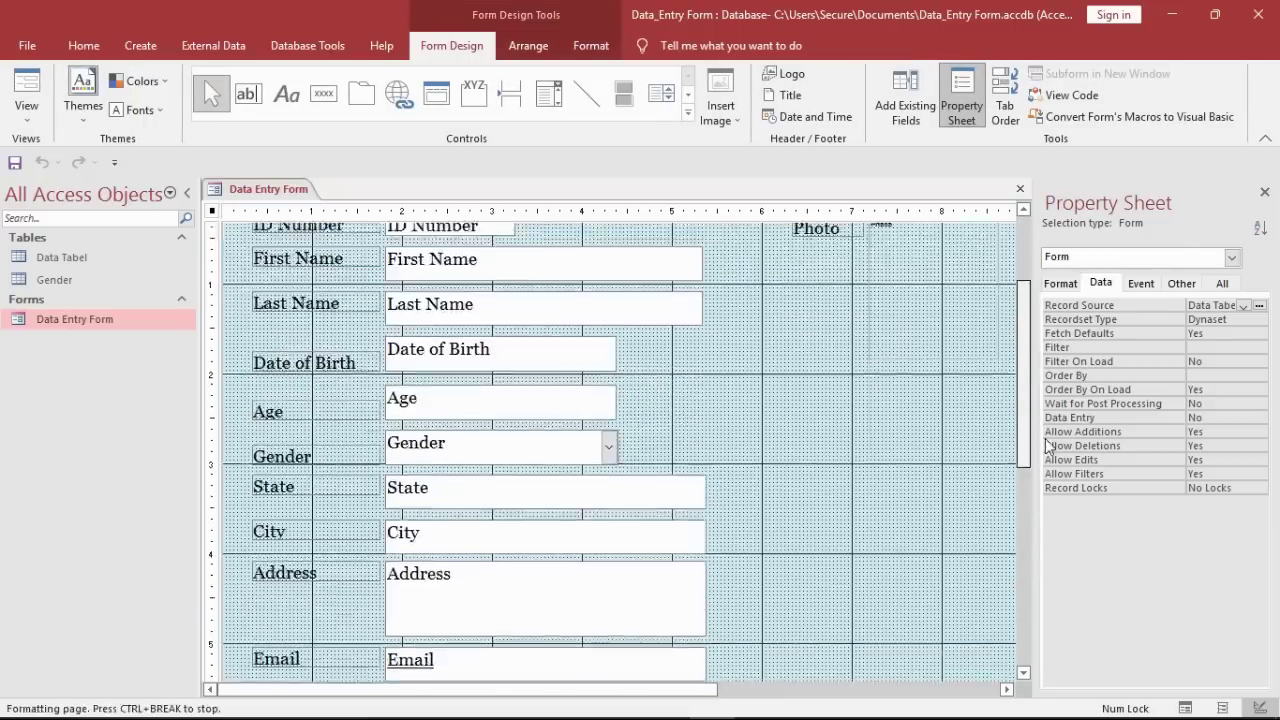
Step: Add a Next>>> button beside the Email field that goes to the next record
scroll(1048, 445, down, 5)
drag(716, 688, 825, 681)
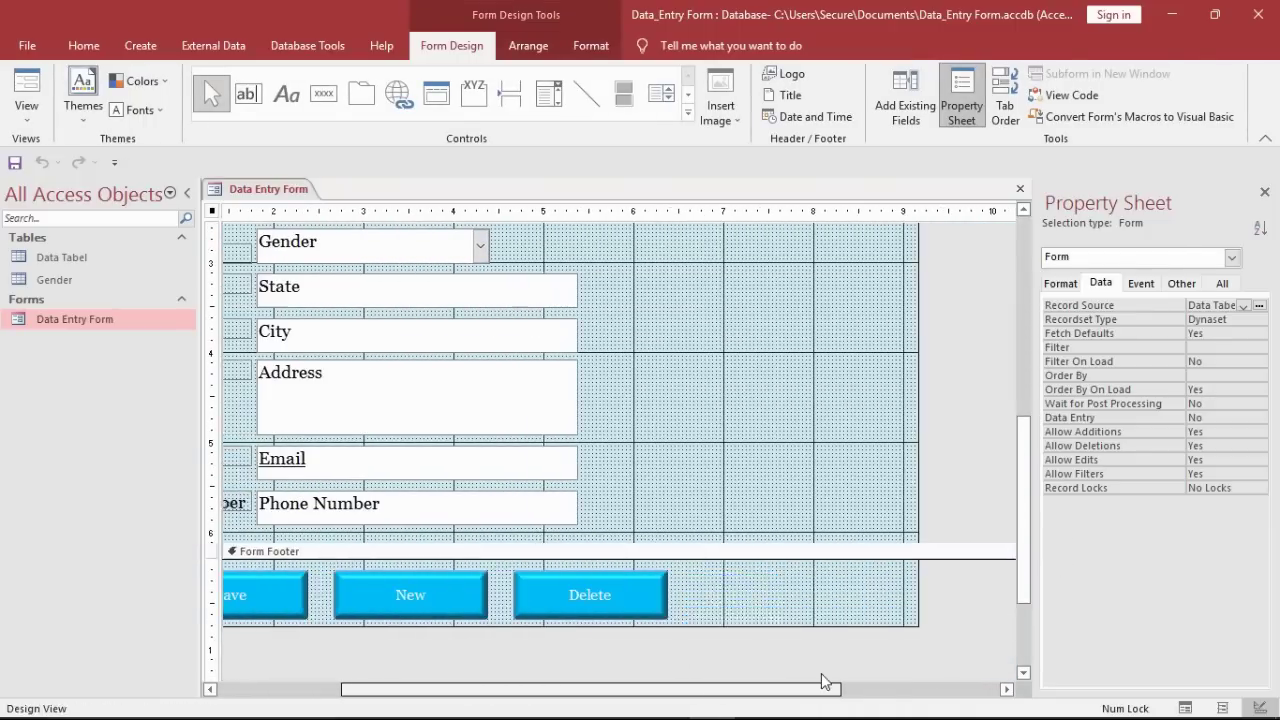
click(323, 93)
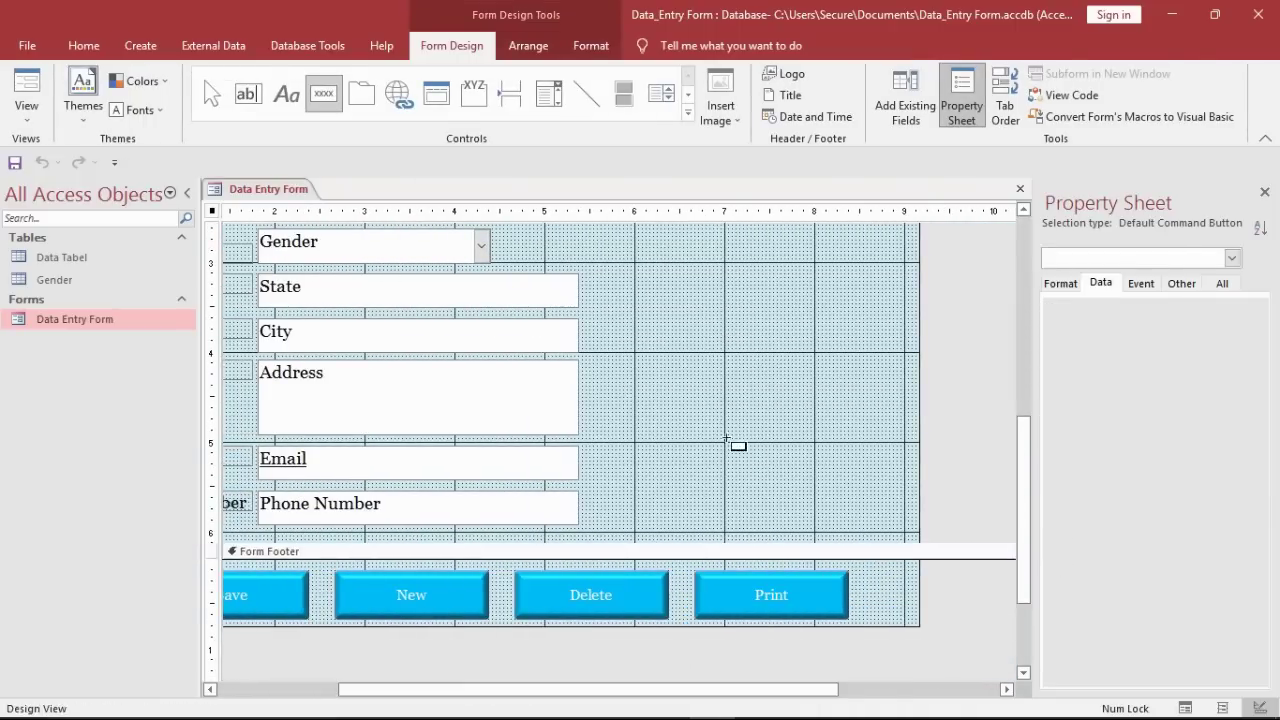
drag(728, 435, 886, 483)
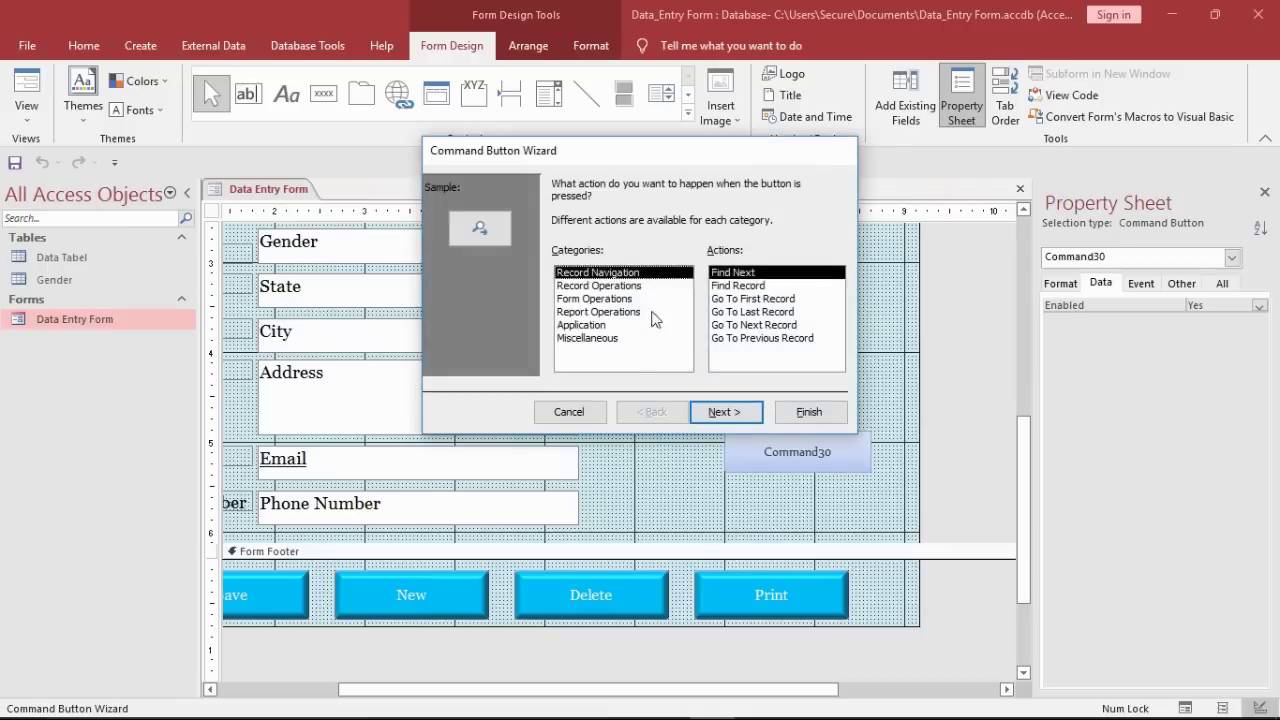
click(740, 325)
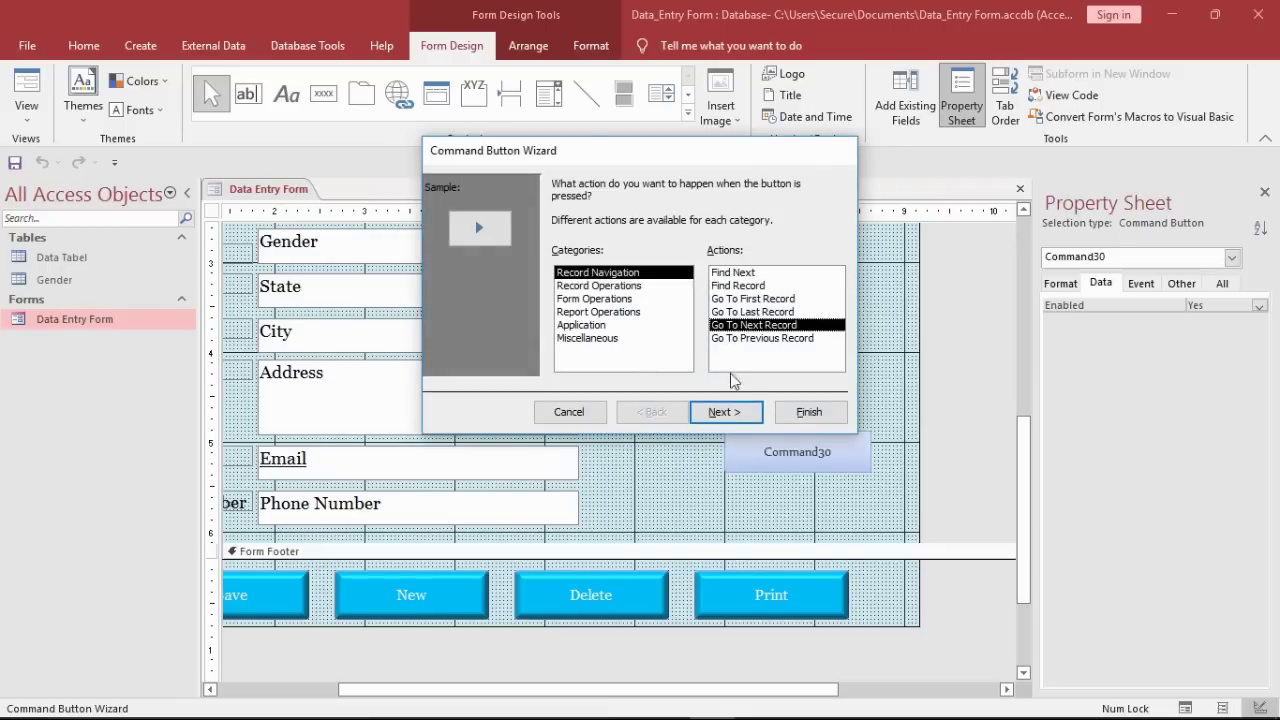
click(724, 412)
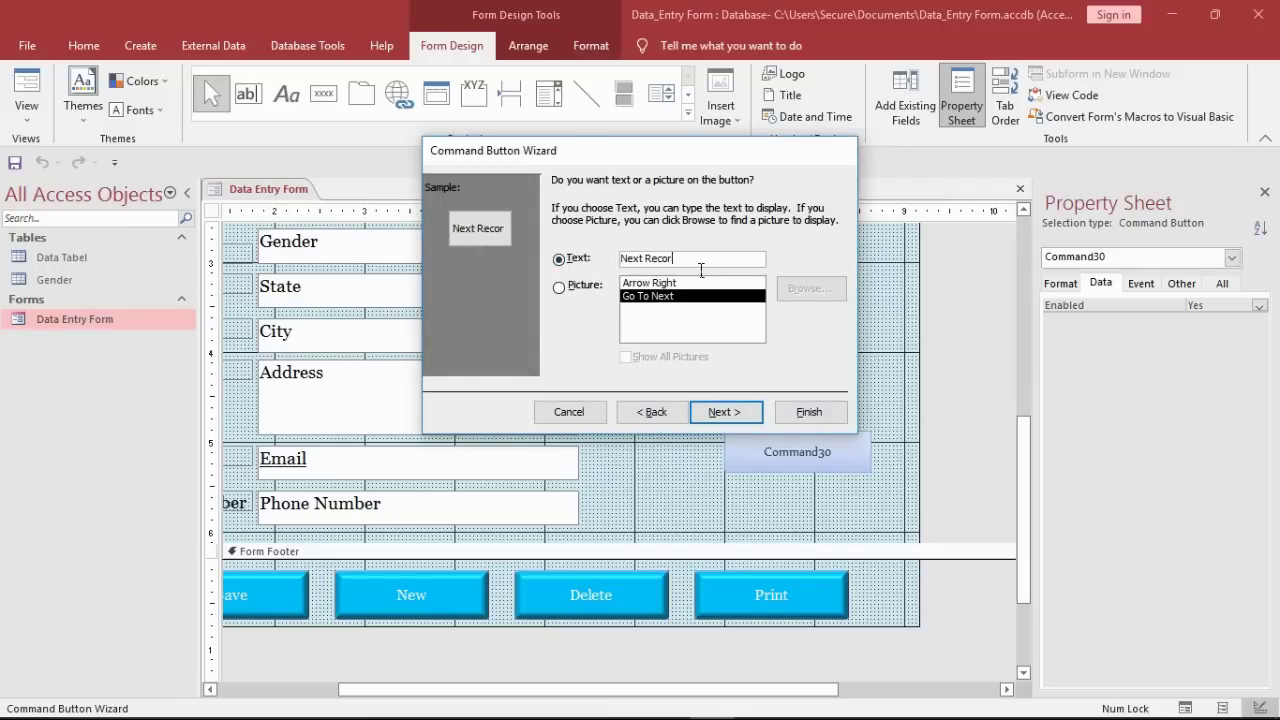
key(BackSpace)
key(BackSpace)
key(BackSpace)
key(BackSpace)
key(BackSpace)
click(724, 412)
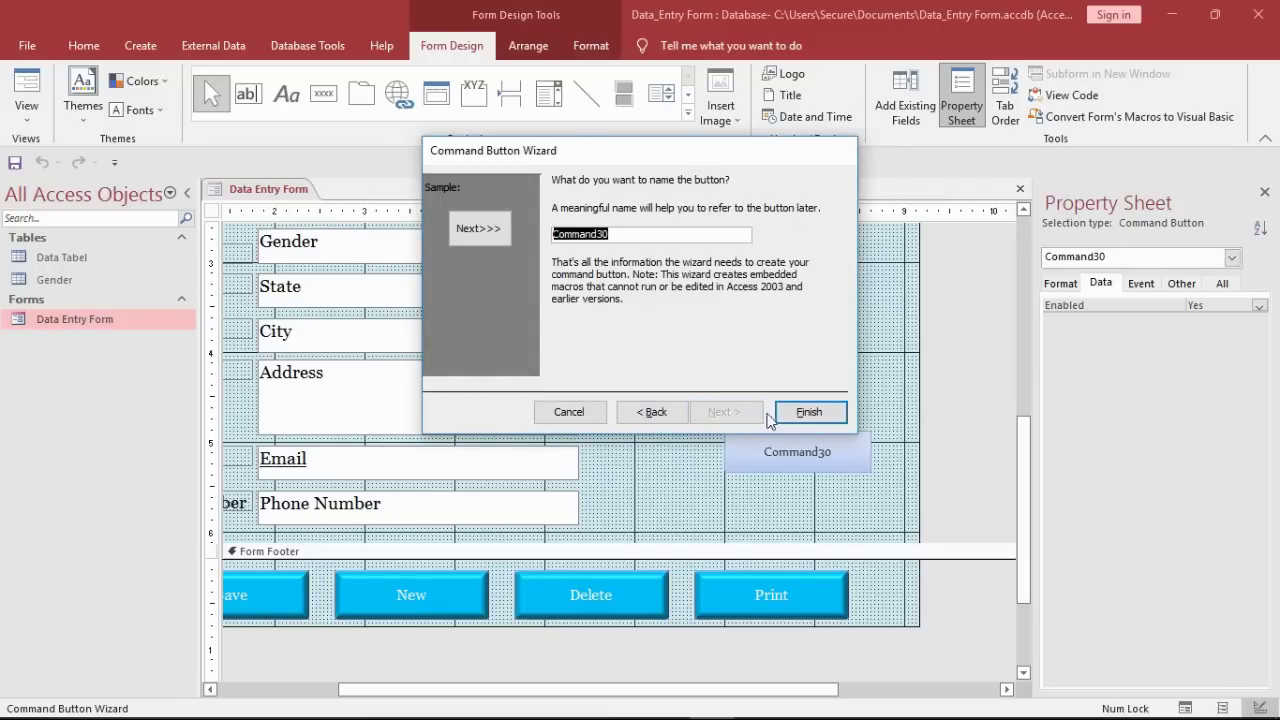
click(809, 412)
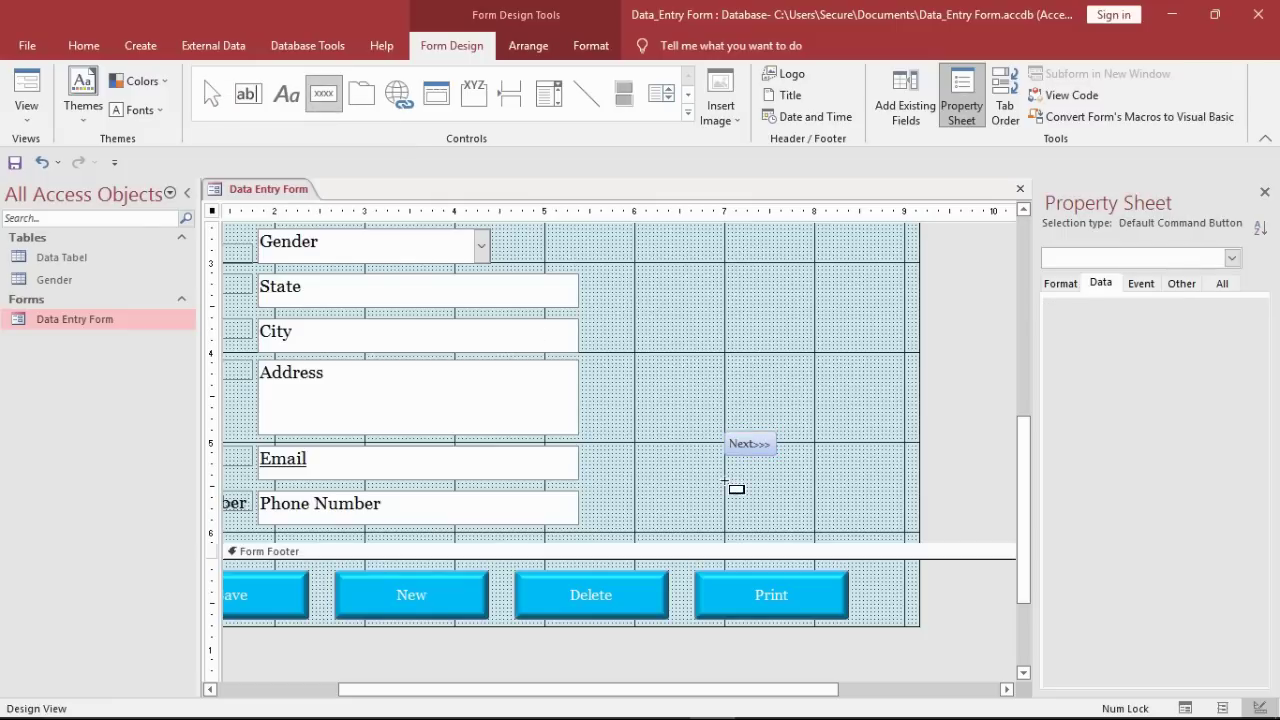
Step: Add a <<<Previous button below Next>>> for the previous record, and enlarge Next>>>
drag(725, 477, 792, 498)
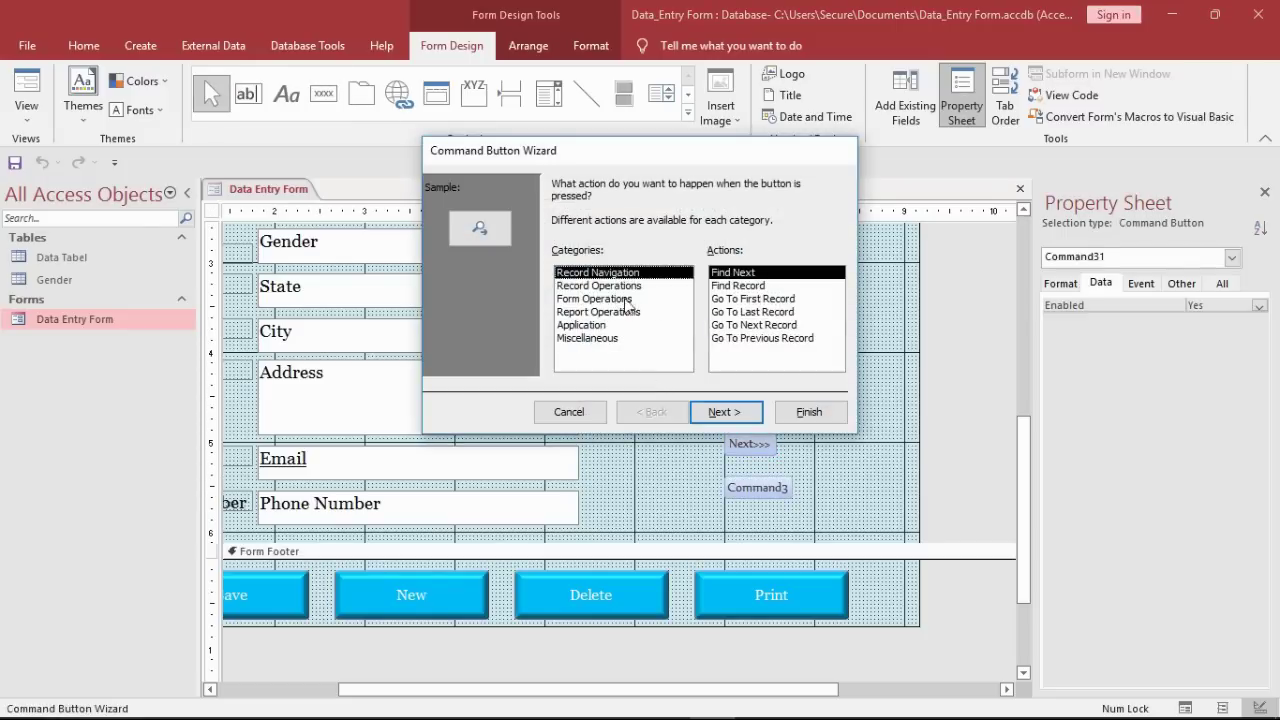
click(728, 341)
click(718, 411)
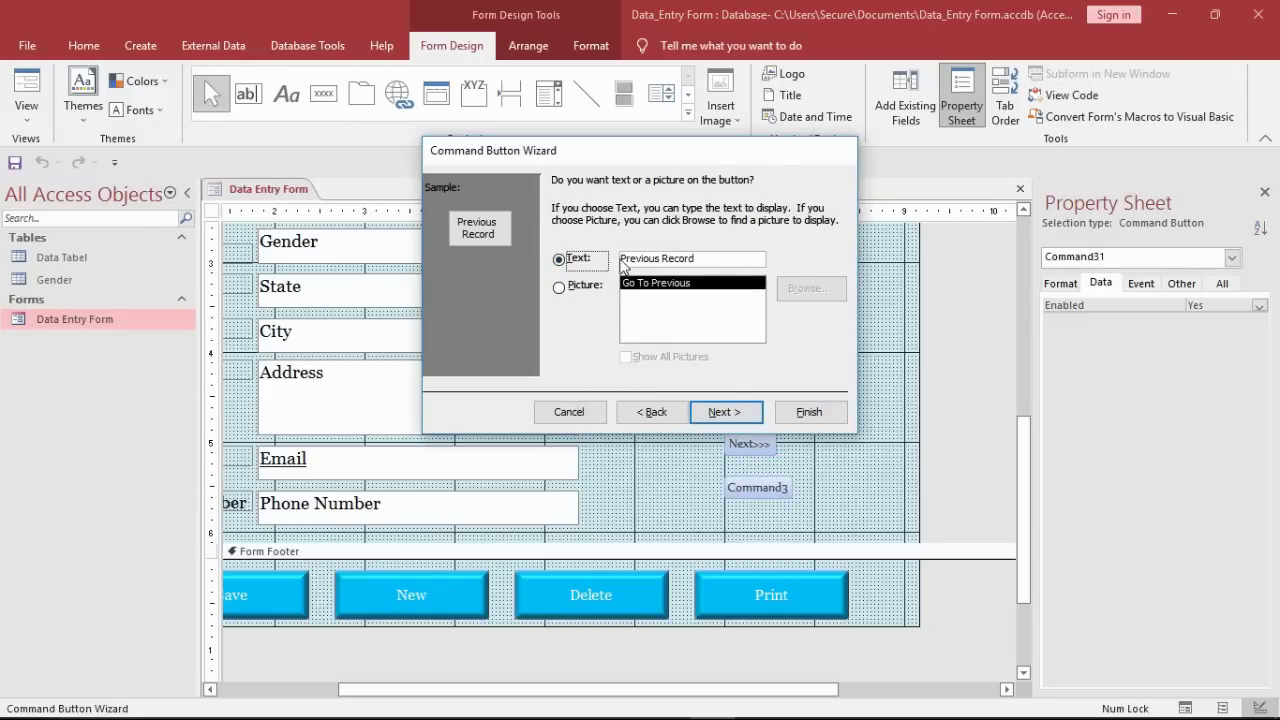
text(<<<)
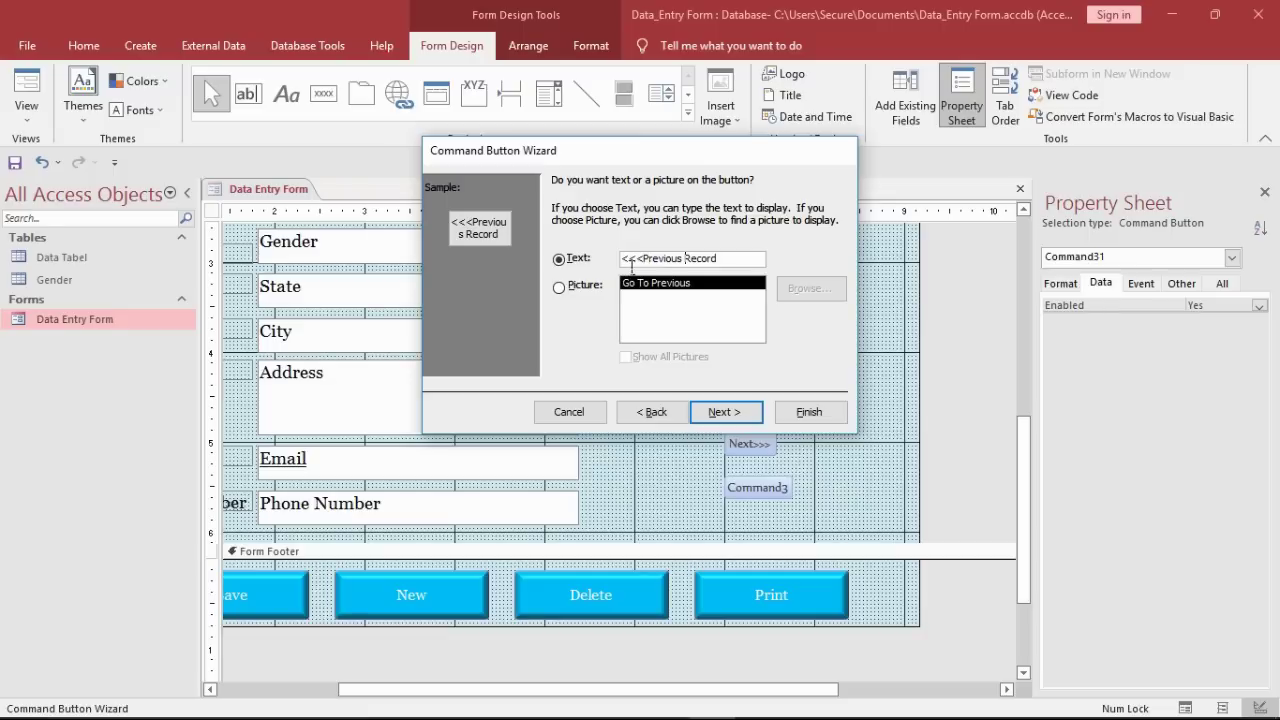
click(726, 411)
click(808, 411)
click(768, 446)
drag(789, 457, 886, 462)
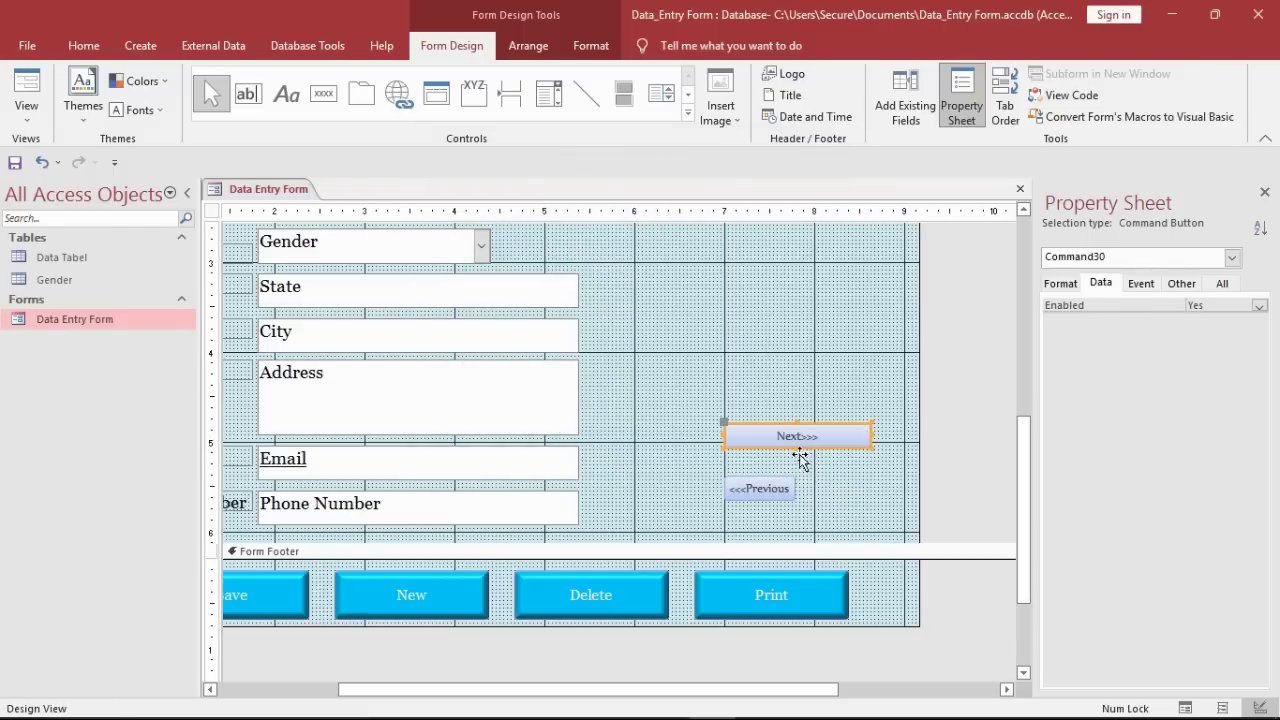
drag(803, 457, 808, 480)
Step: Resize <<<Previous to match Next>>> and place Next>>> directly above it
click(779, 487)
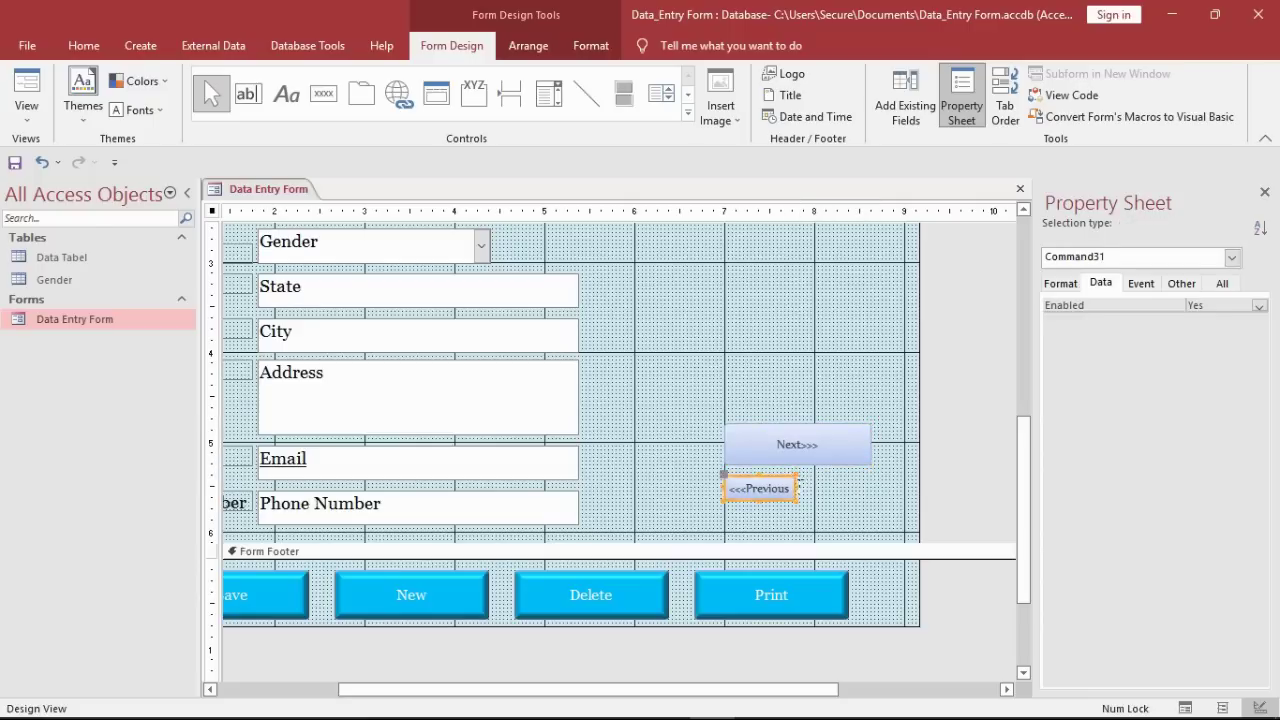
drag(793, 487, 823, 540)
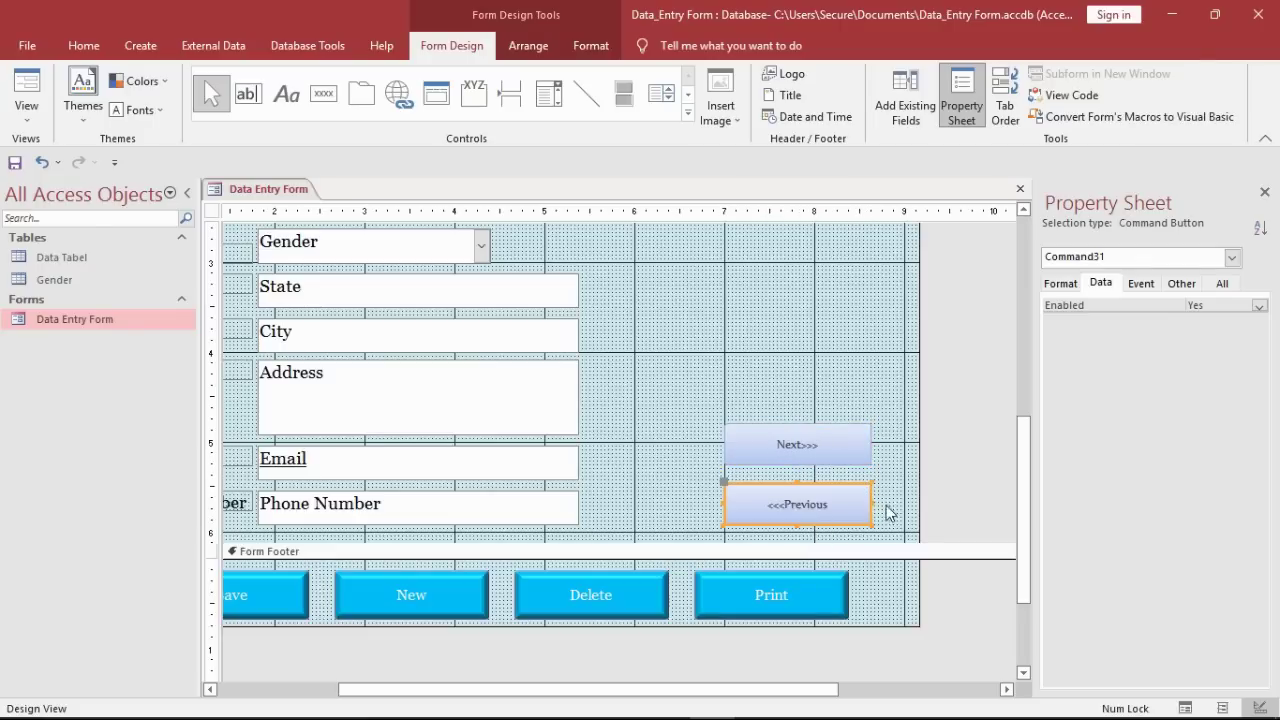
drag(889, 513, 839, 466)
click(825, 434)
drag(886, 514, 840, 448)
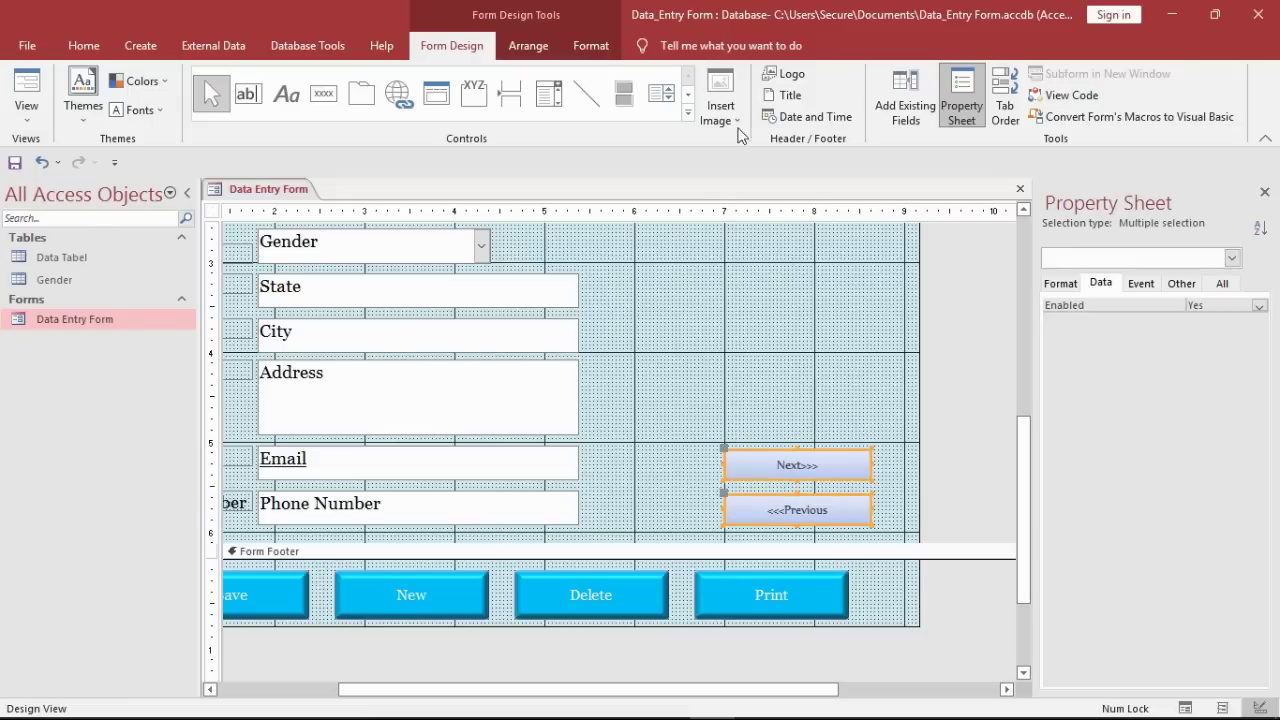
Step: Give both navigation buttons a bevel shape effect and a cyan fill
click(591, 45)
click(840, 117)
mouse_move(850, 268)
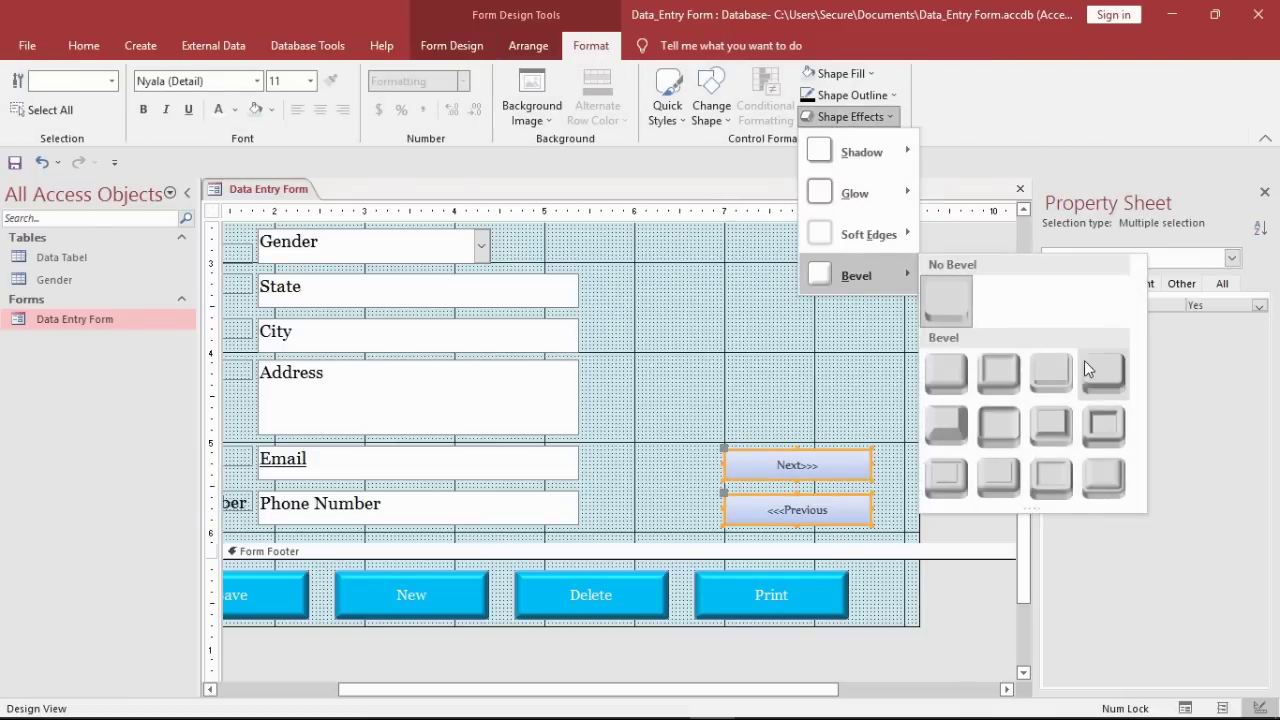
click(1084, 360)
click(854, 80)
click(897, 338)
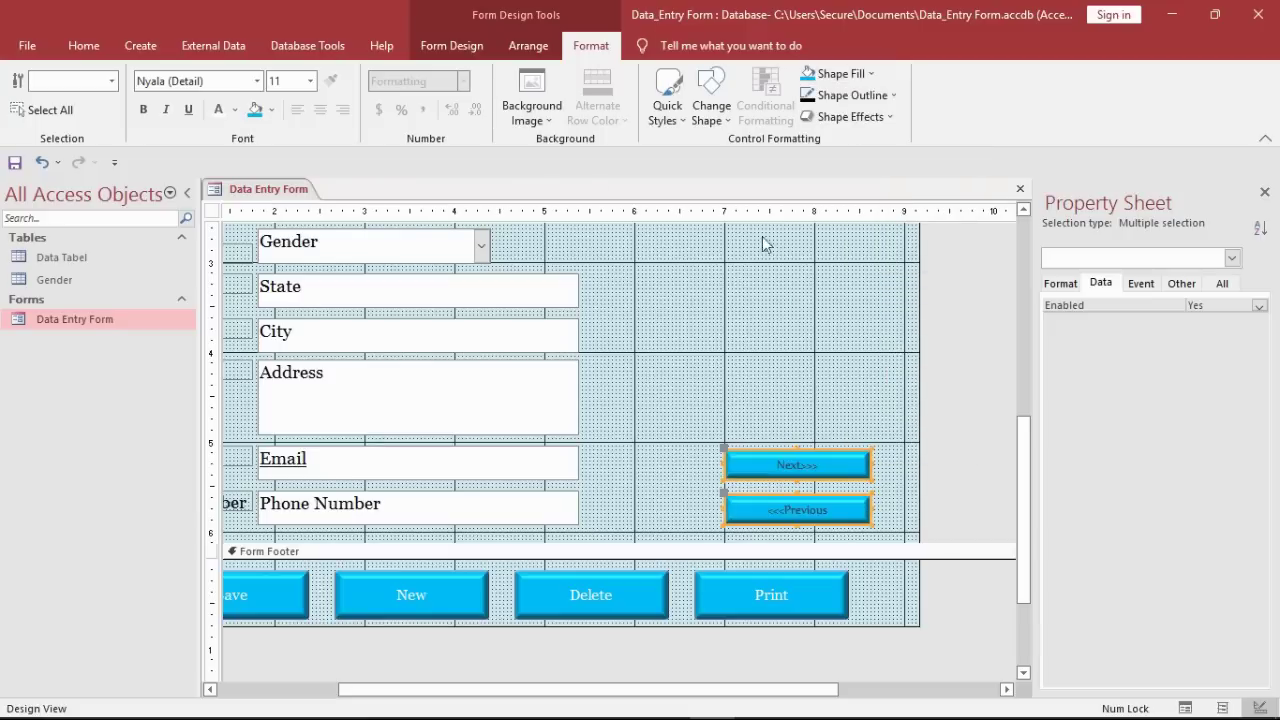
Step: Set the button captions to Georgia 12 pt, nudge them left, and close Design View
click(234, 80)
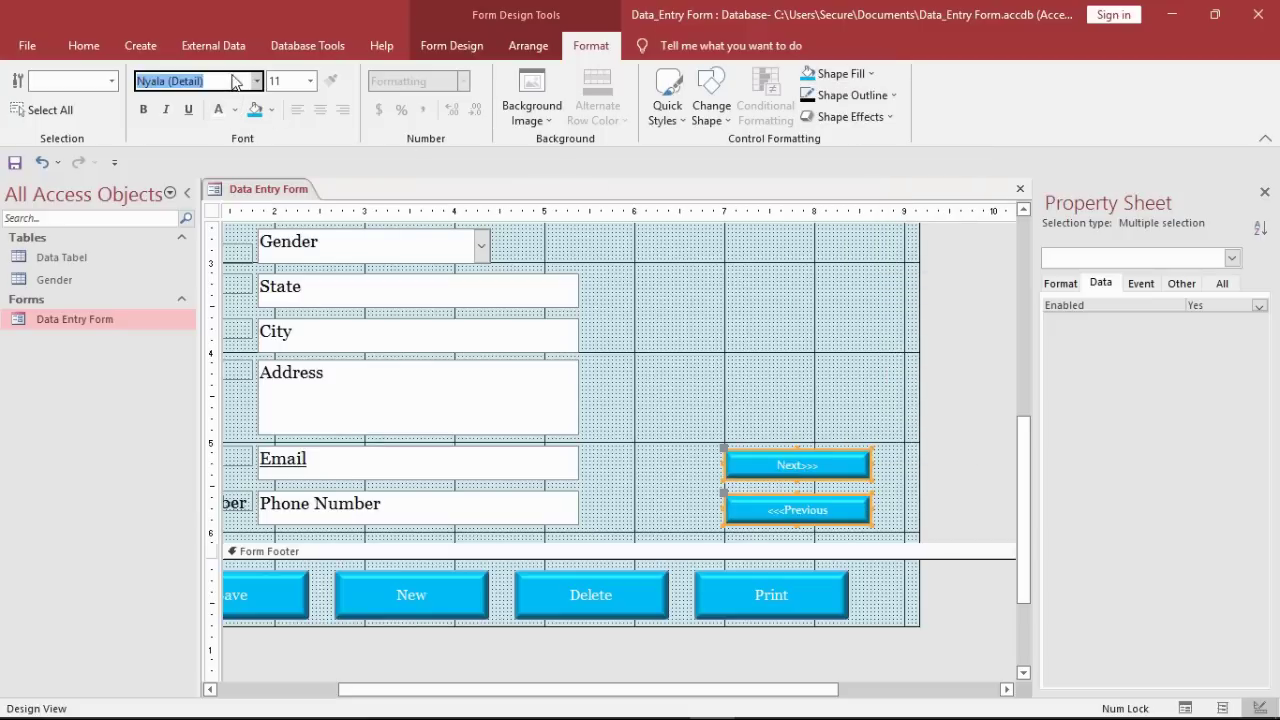
text(Georgia)
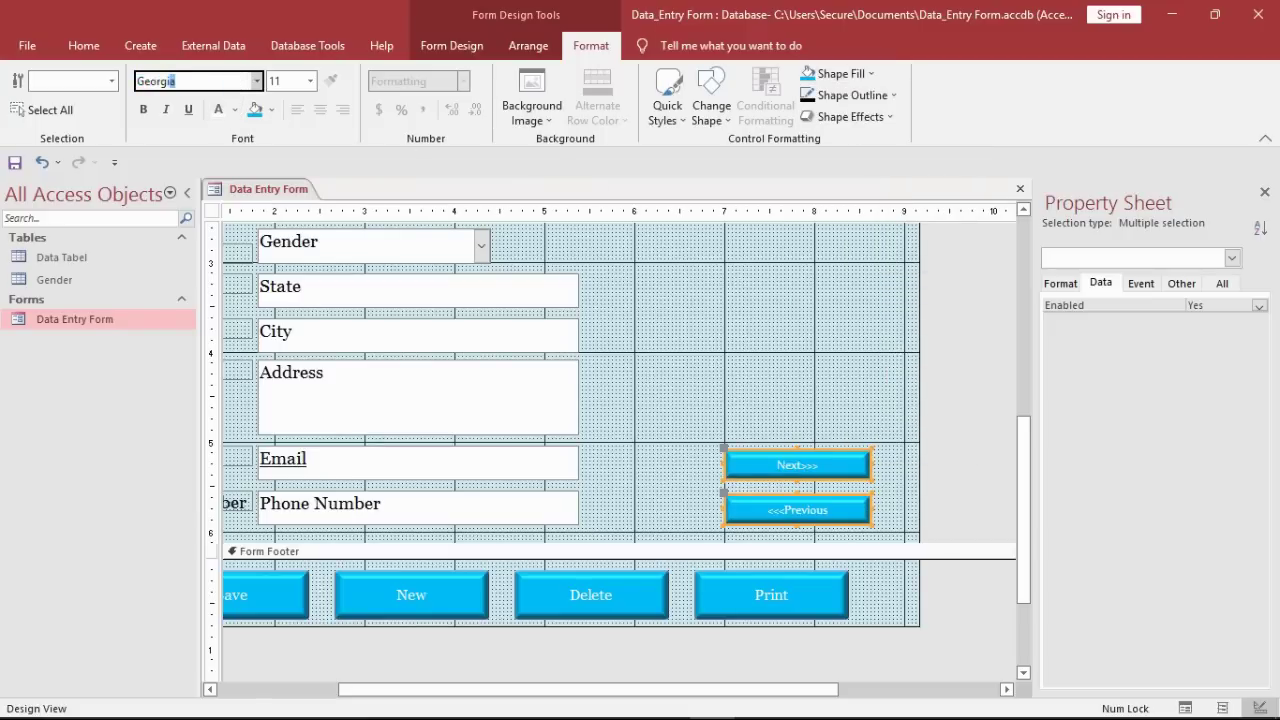
key(Return)
click(310, 81)
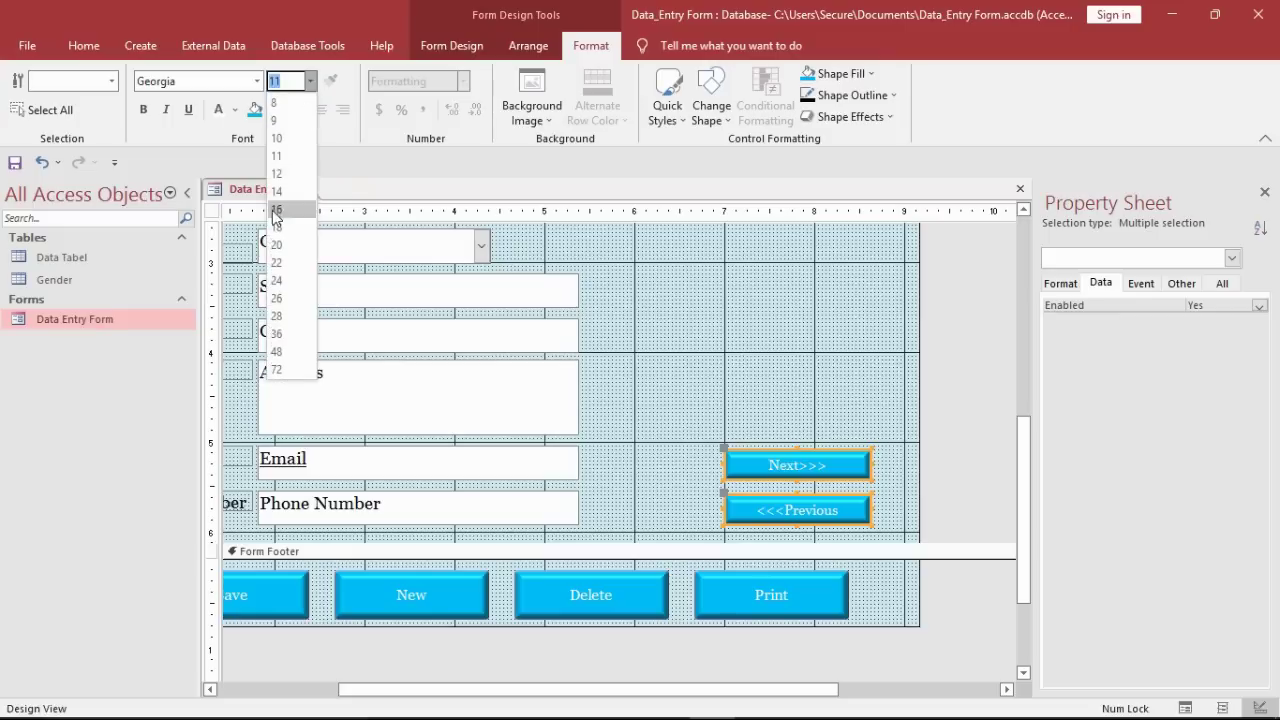
click(277, 174)
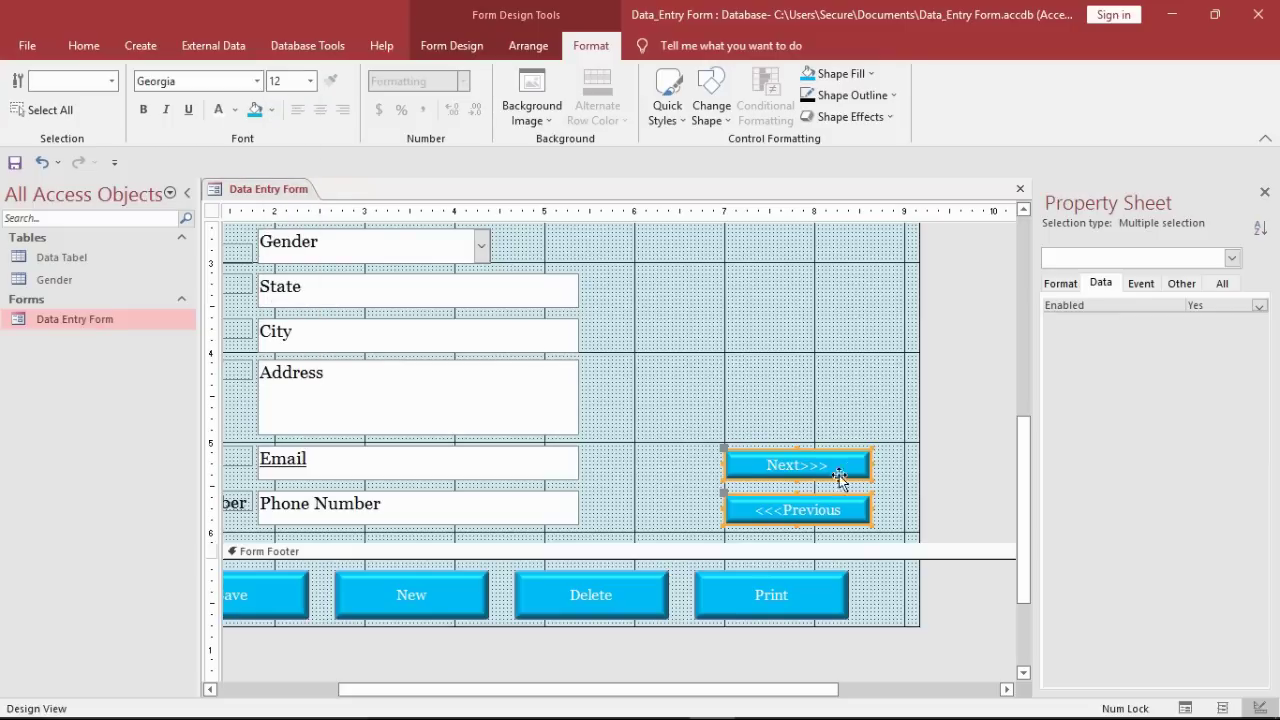
drag(840, 480, 814, 476)
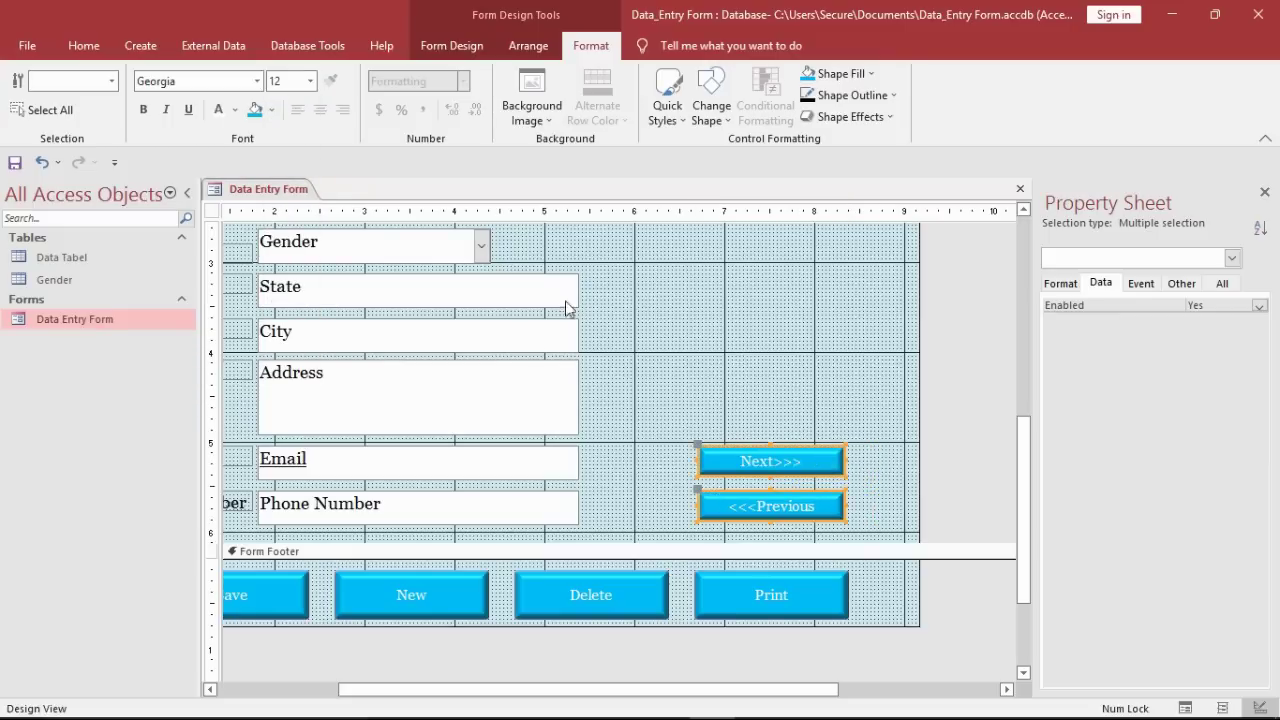
right_click(292, 192)
click(329, 220)
Step: Open the form, go to the second record, and attach 01.jpg as its photo
double_click(180, 316)
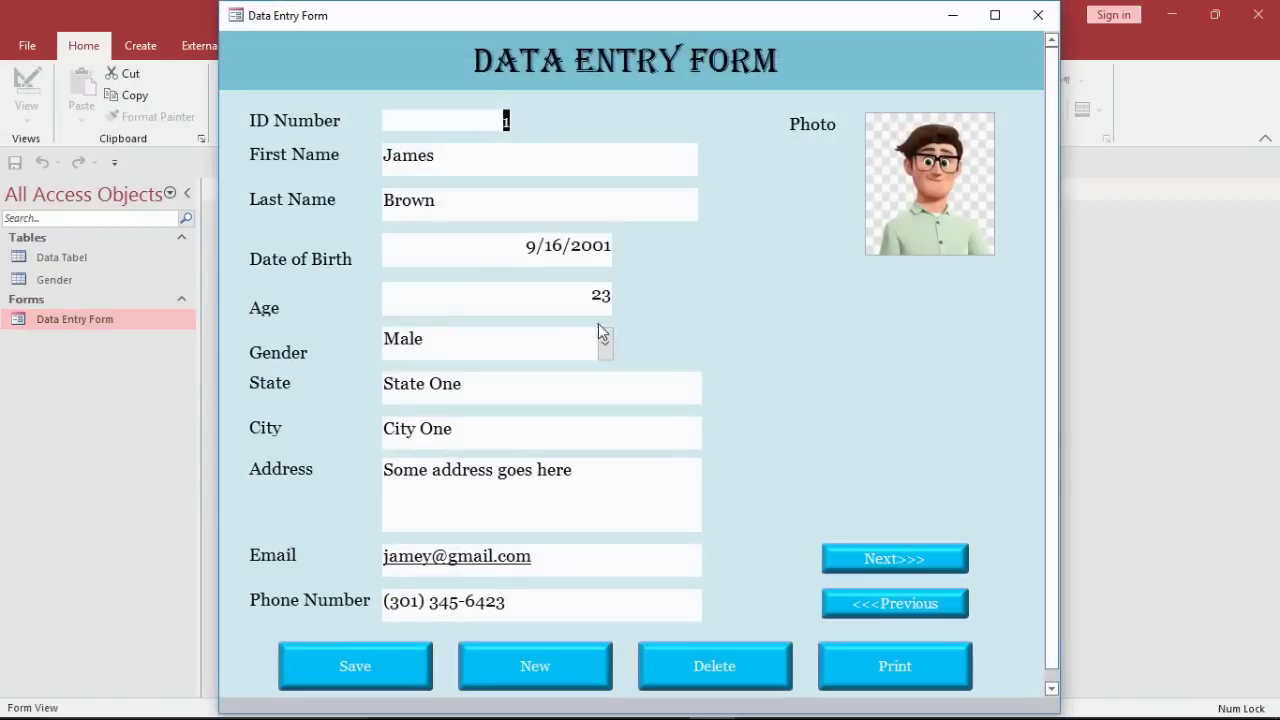
click(914, 566)
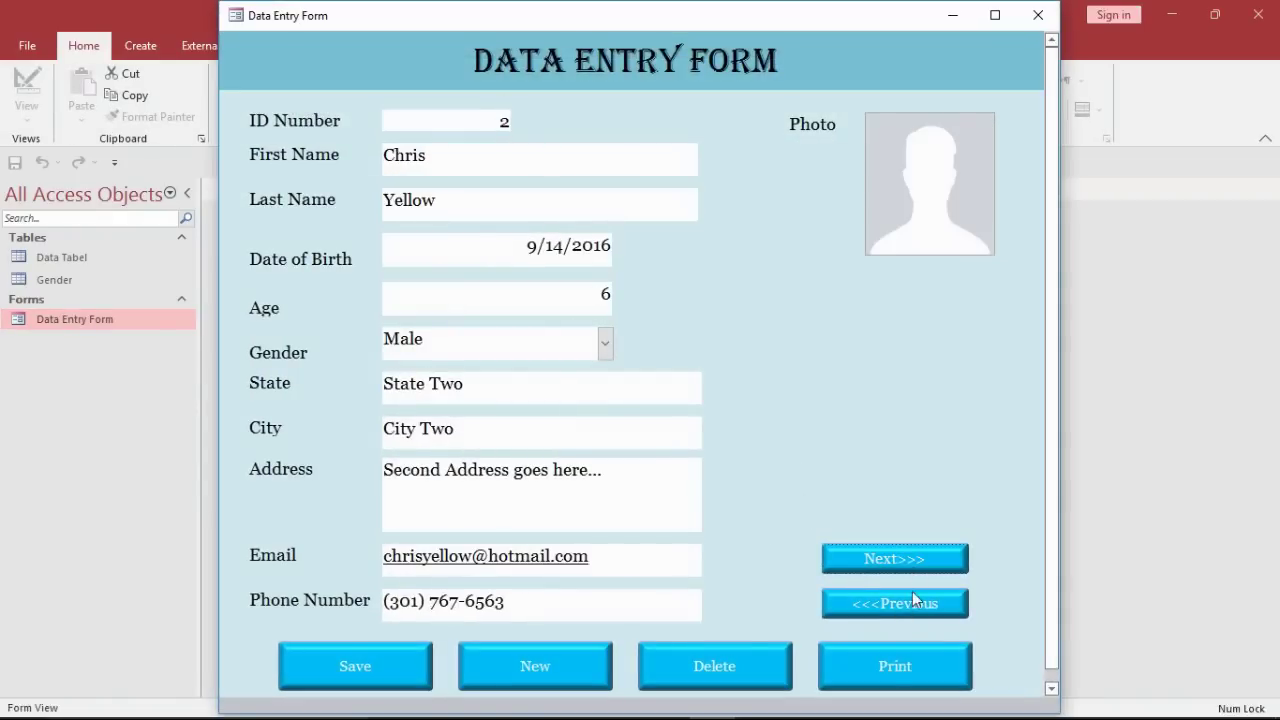
double_click(926, 200)
click(784, 310)
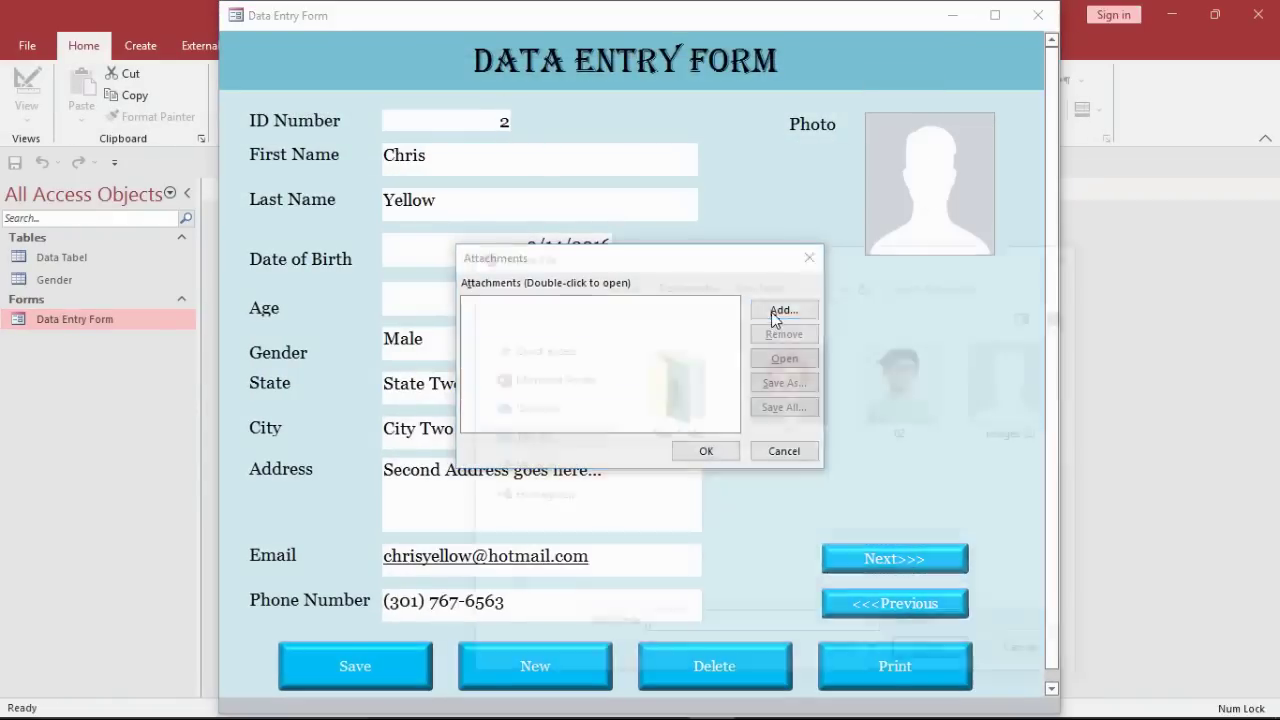
click(792, 390)
click(938, 656)
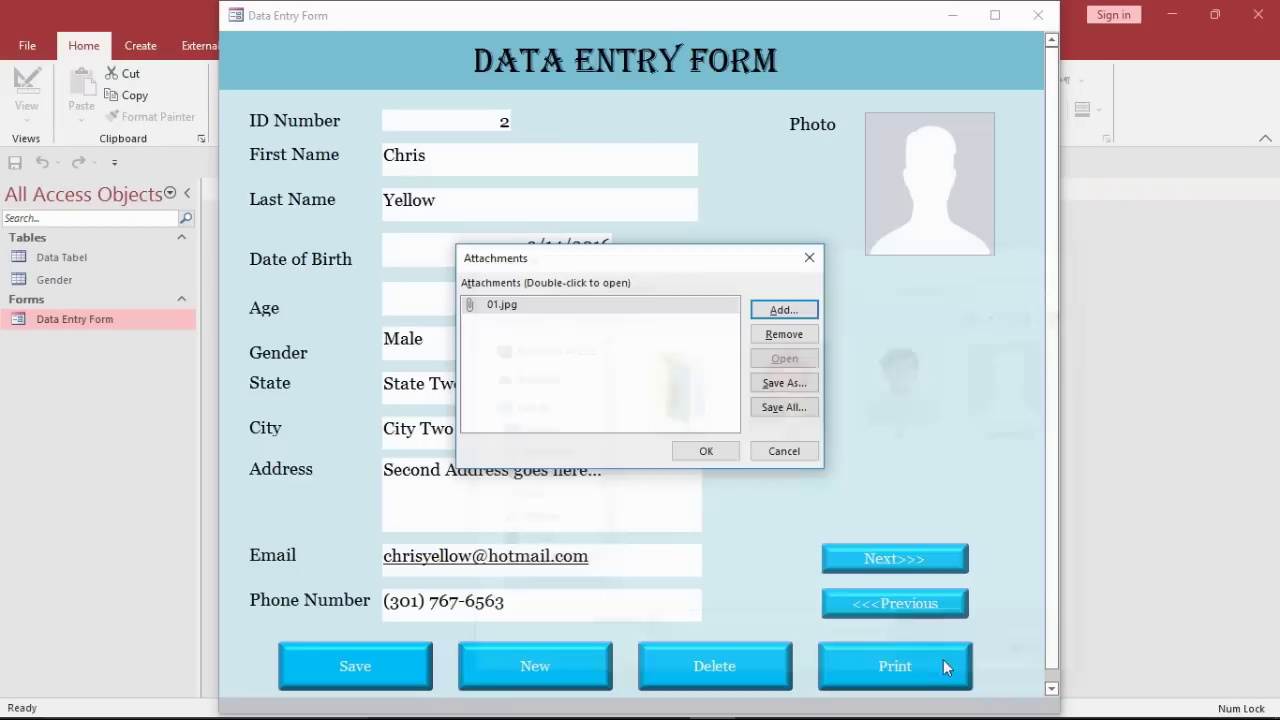
click(706, 450)
Step: Save the record, test Previous, Next and a cancelled Delete, then open Data Tabel
click(355, 655)
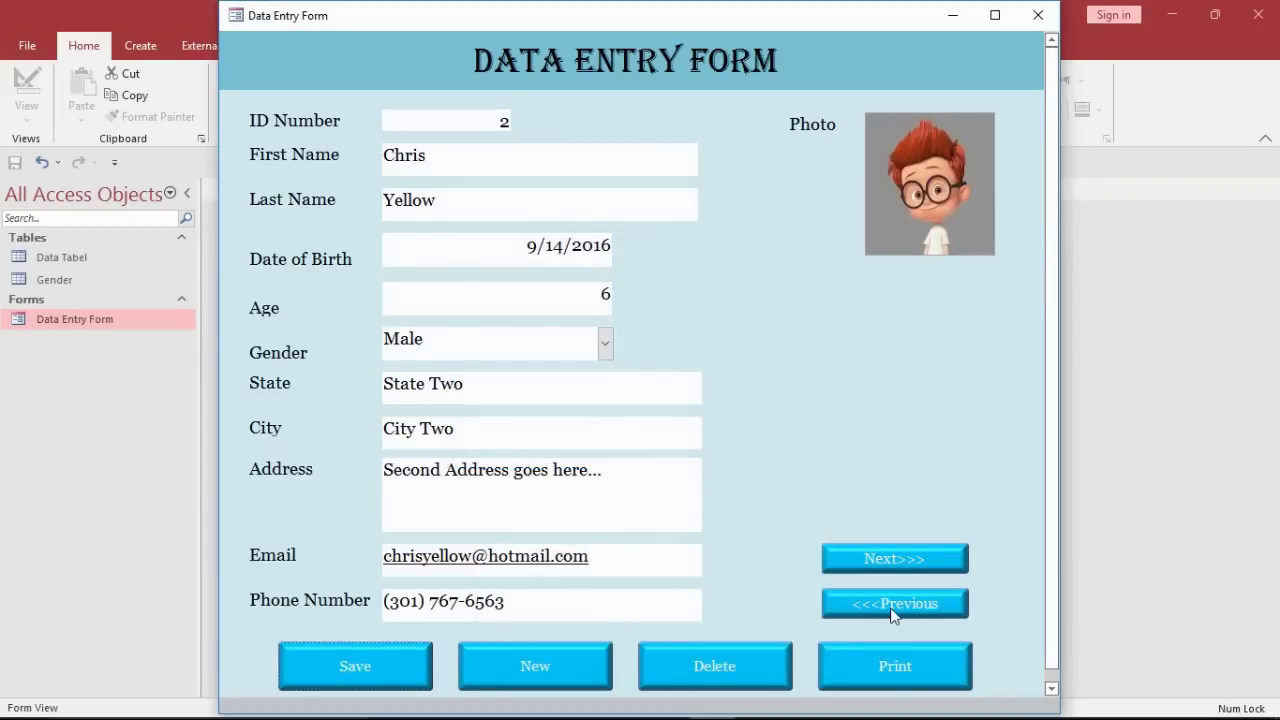
click(912, 608)
click(918, 562)
click(776, 656)
click(686, 430)
double_click(76, 256)
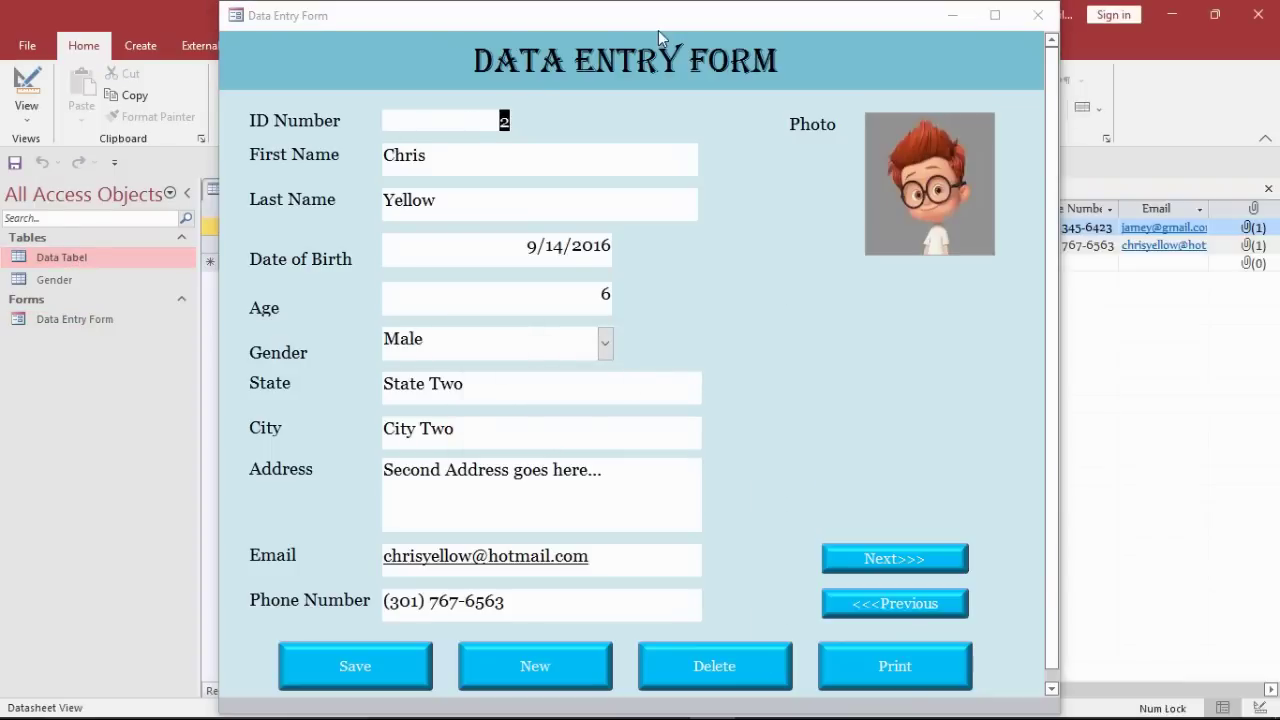
Step: Delete the second record, confirming with Yes
drag(659, 38, 639, 43)
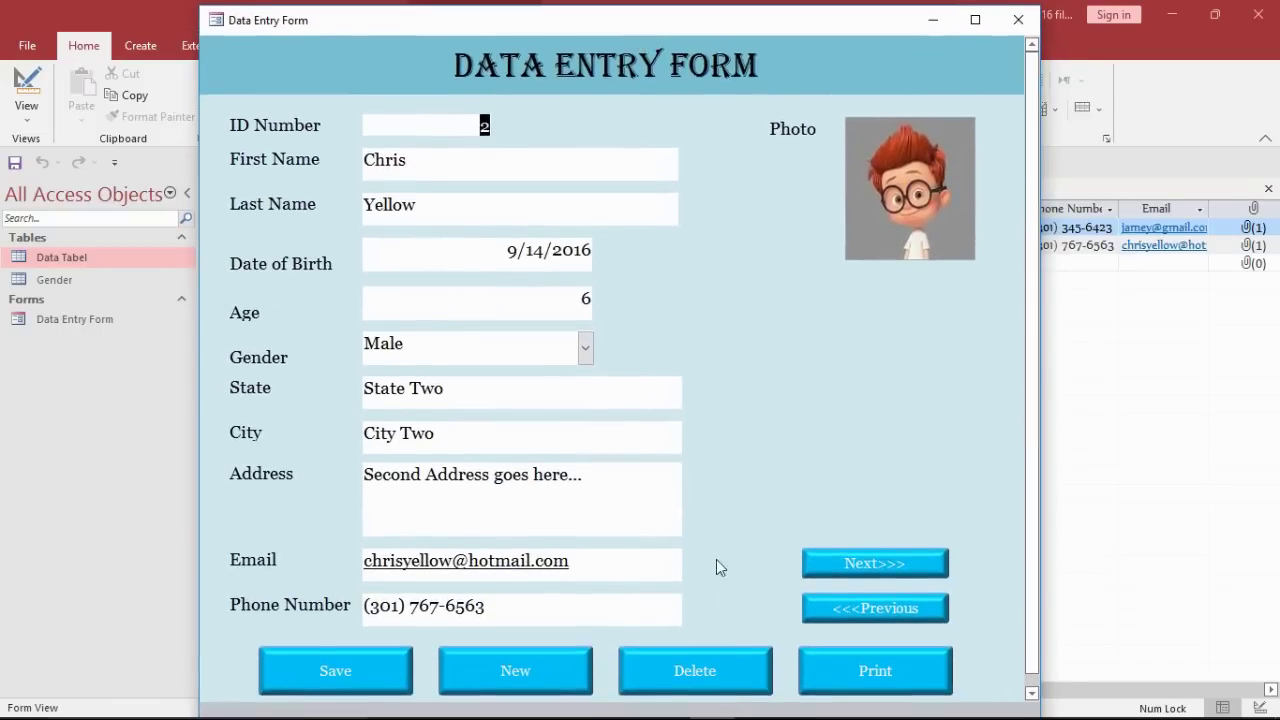
click(695, 670)
click(607, 432)
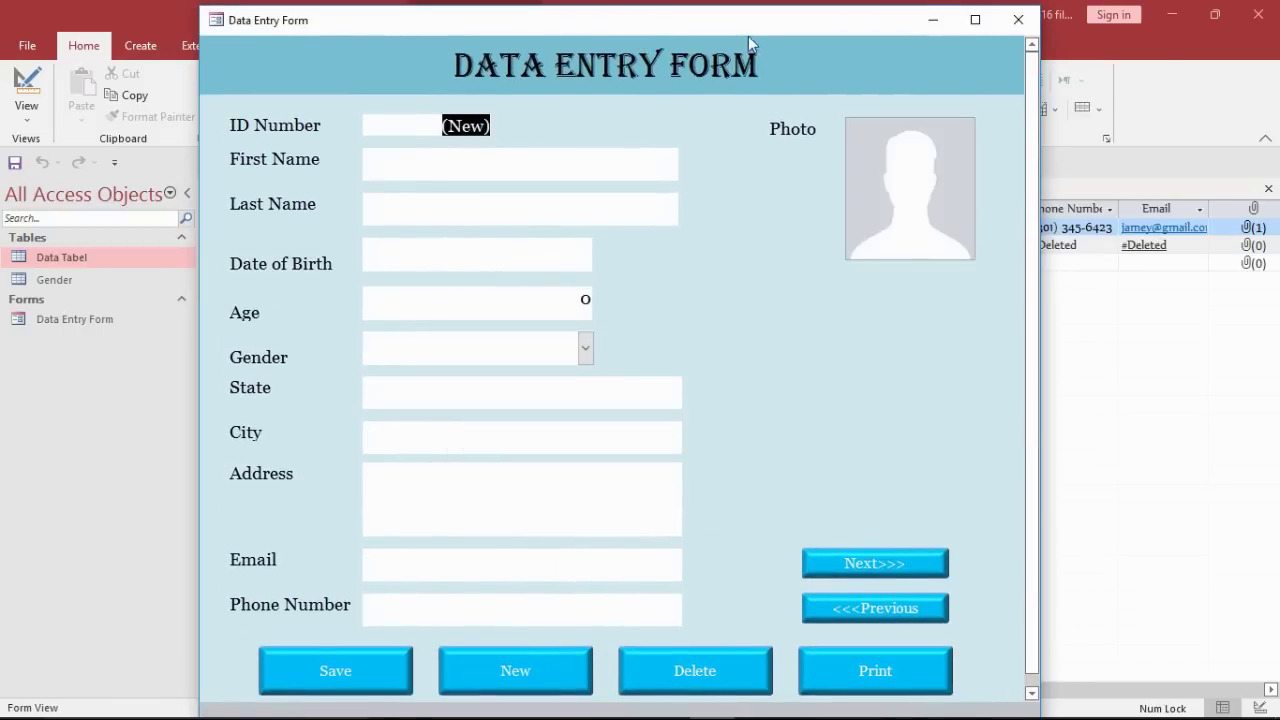
Step: Close and reopen Data Tabel to refresh it, then return to record 1 with <<<Previous
drag(748, 36, 745, 330)
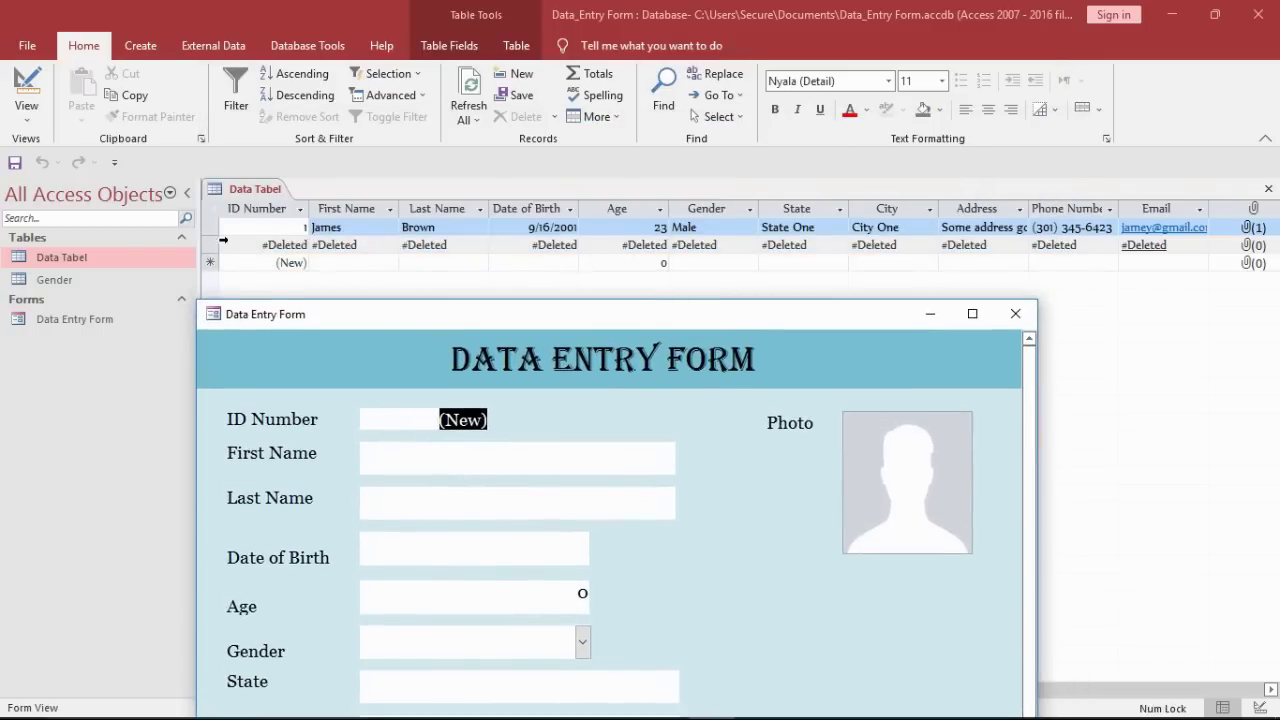
right_click(232, 190)
click(255, 224)
double_click(146, 253)
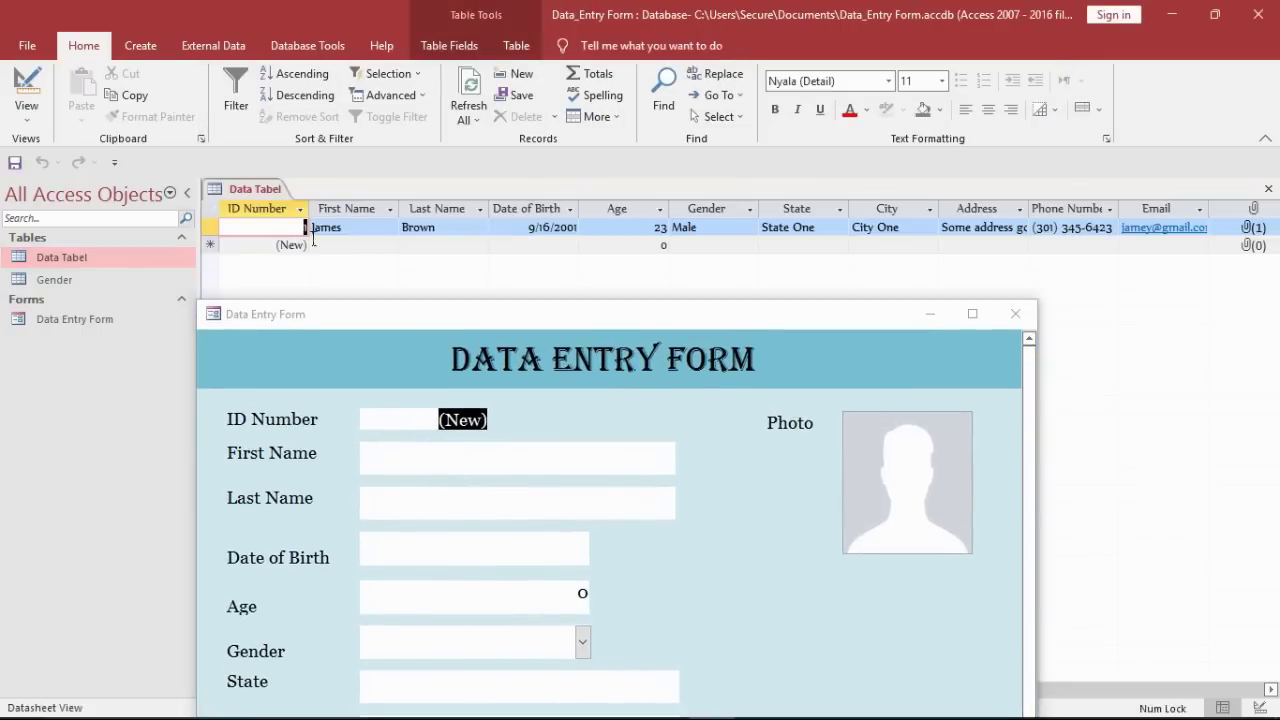
drag(447, 323, 436, 25)
click(864, 610)
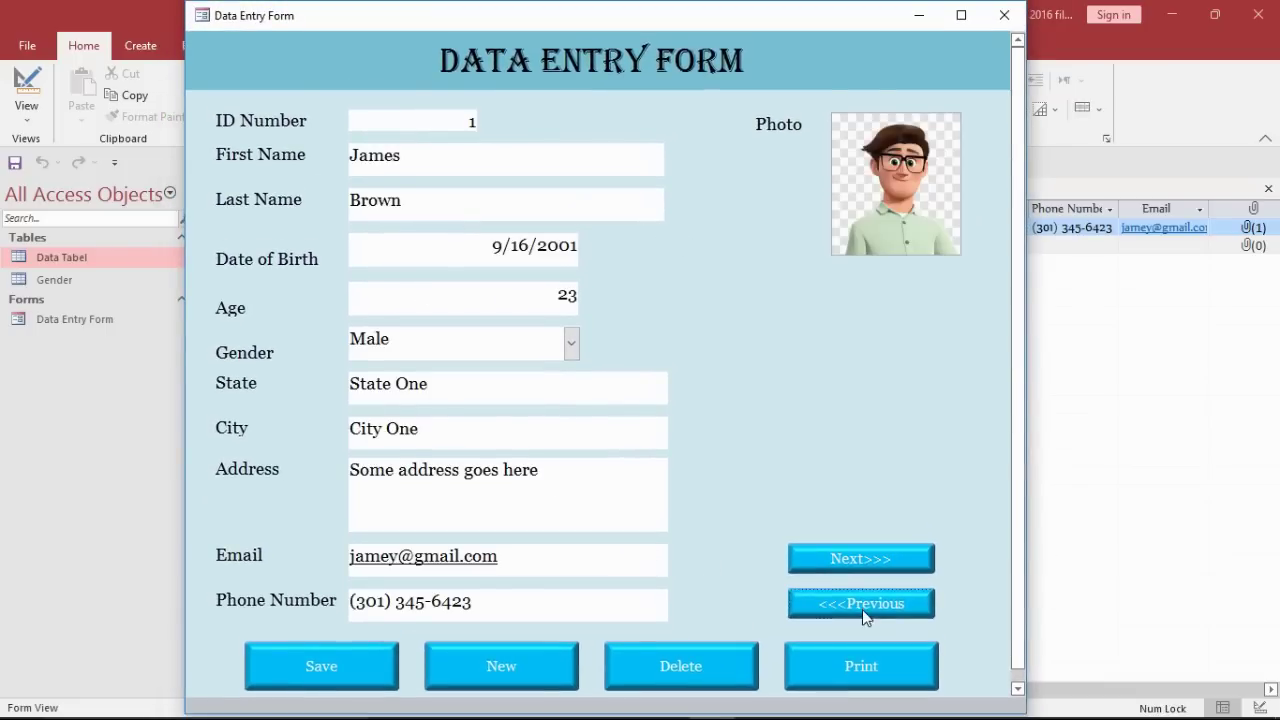